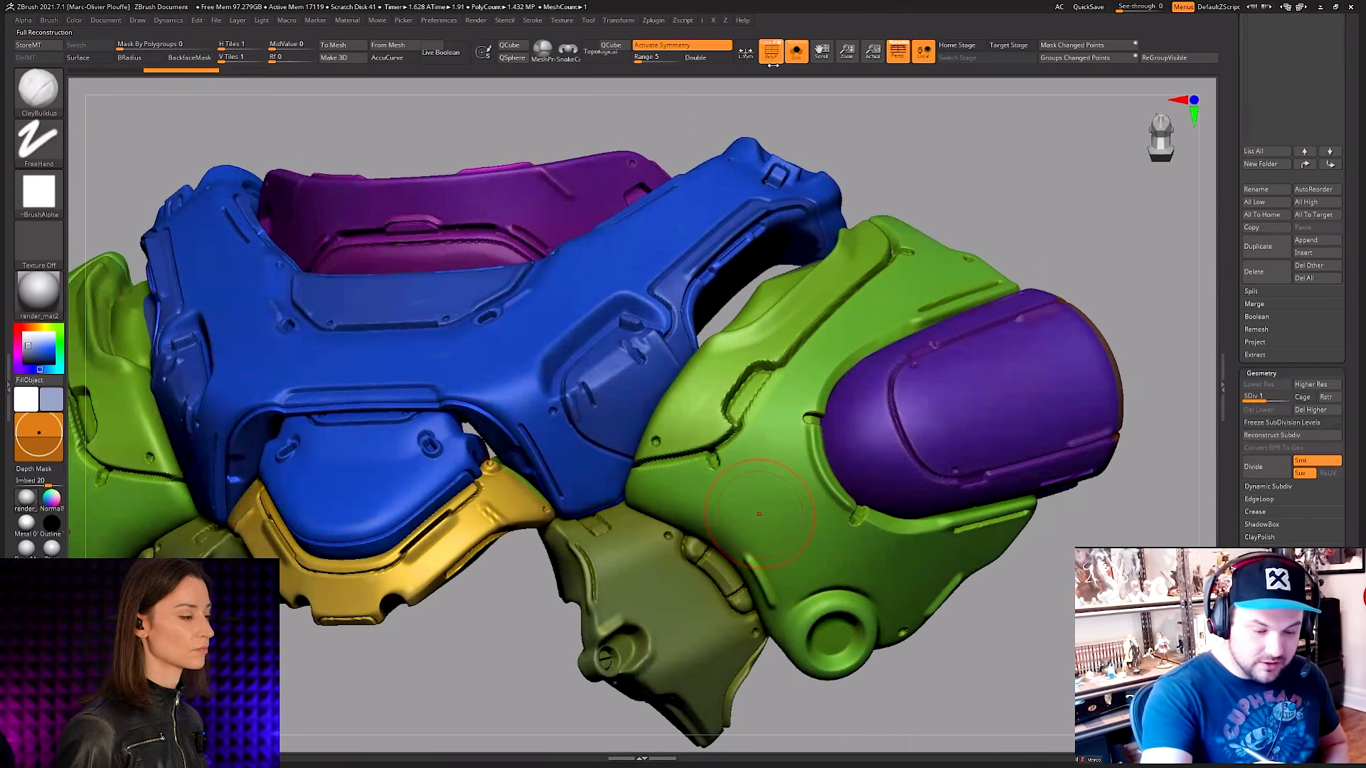
Step: Display the wireframe and reconstruct the chest armour's subdivision levels down to the coarsest one possible
left_click(767, 46)
right_click_drag(885, 530, 1053, 469)
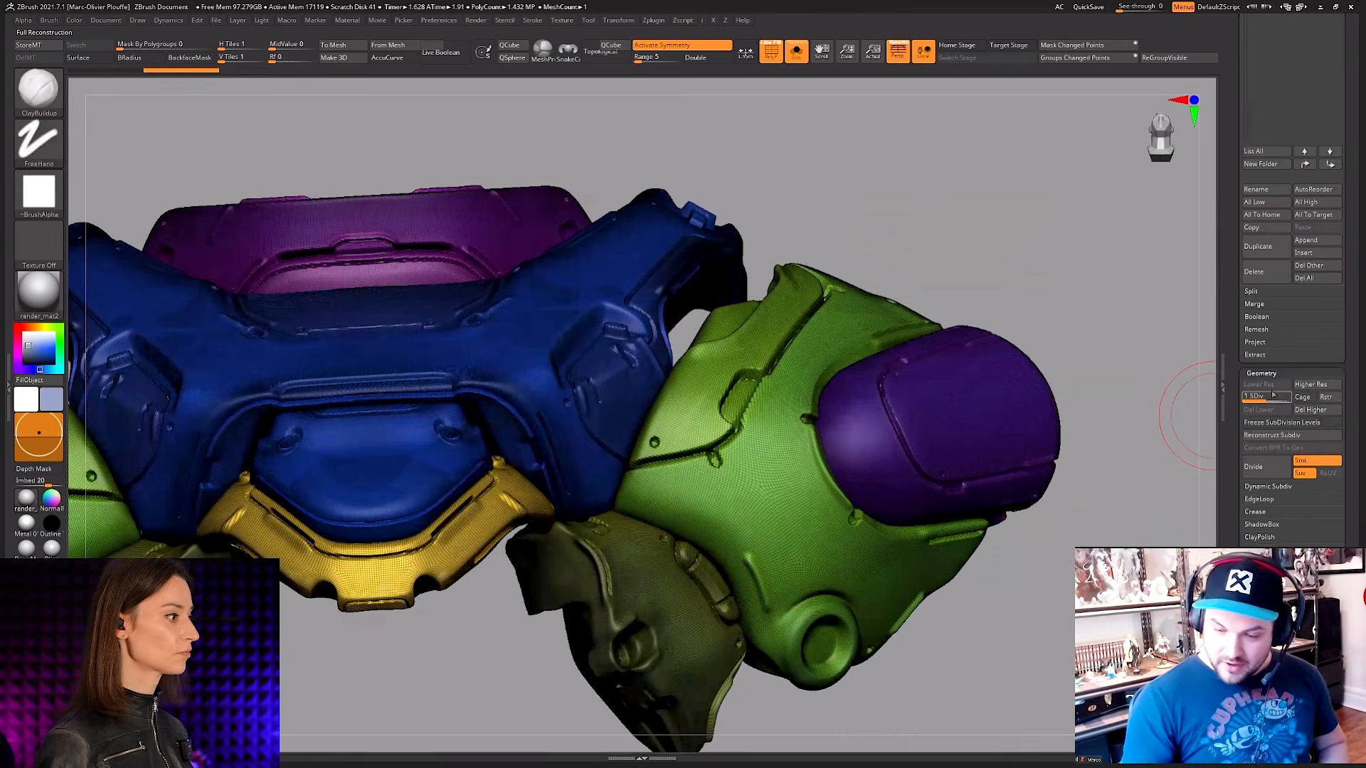
left_click(1278, 436)
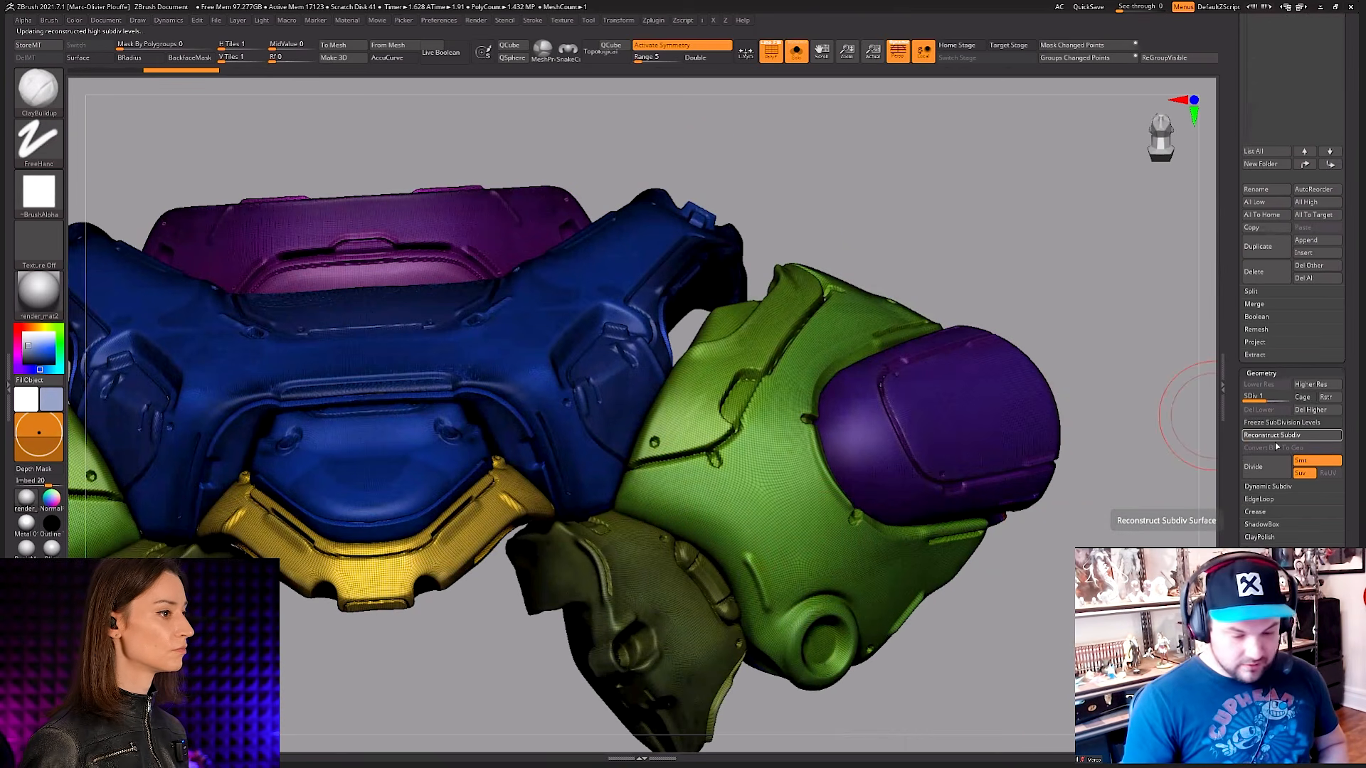
left_click(1277, 437)
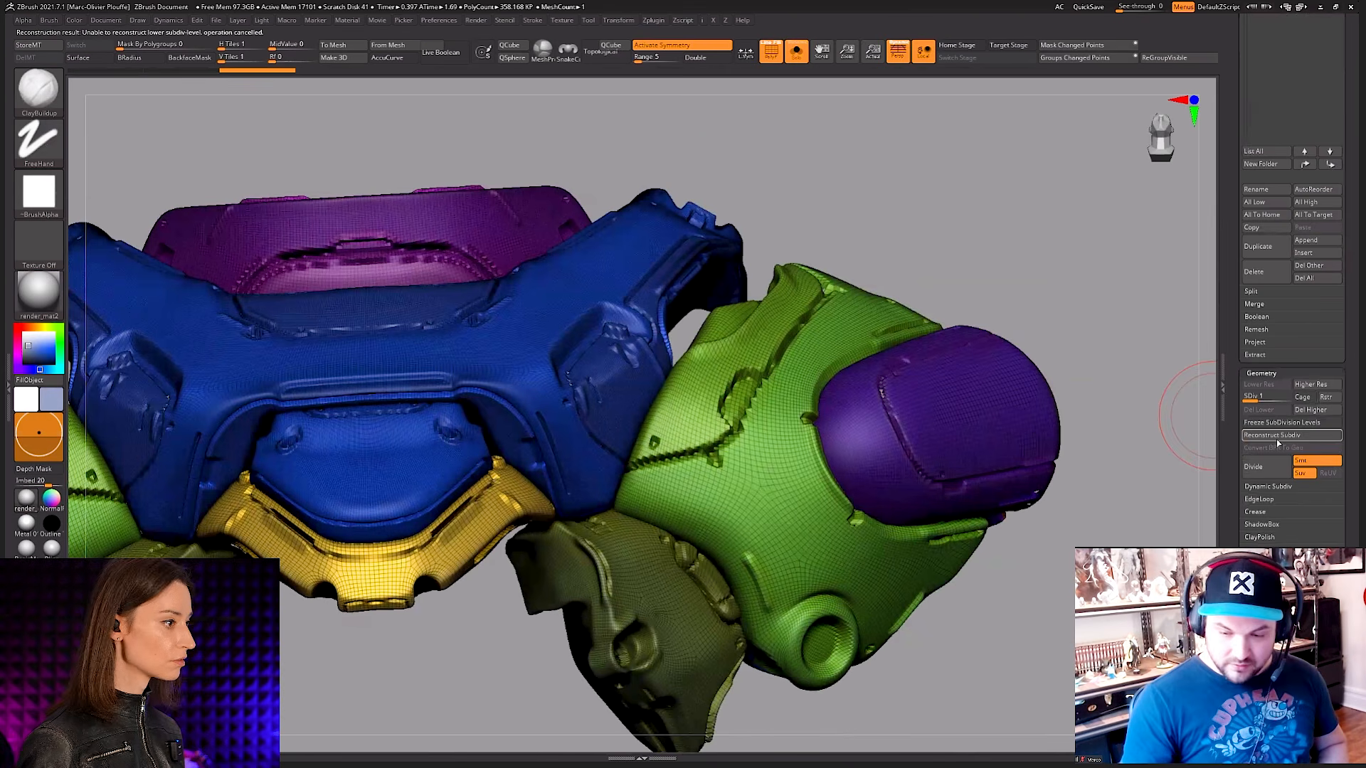
key("f")
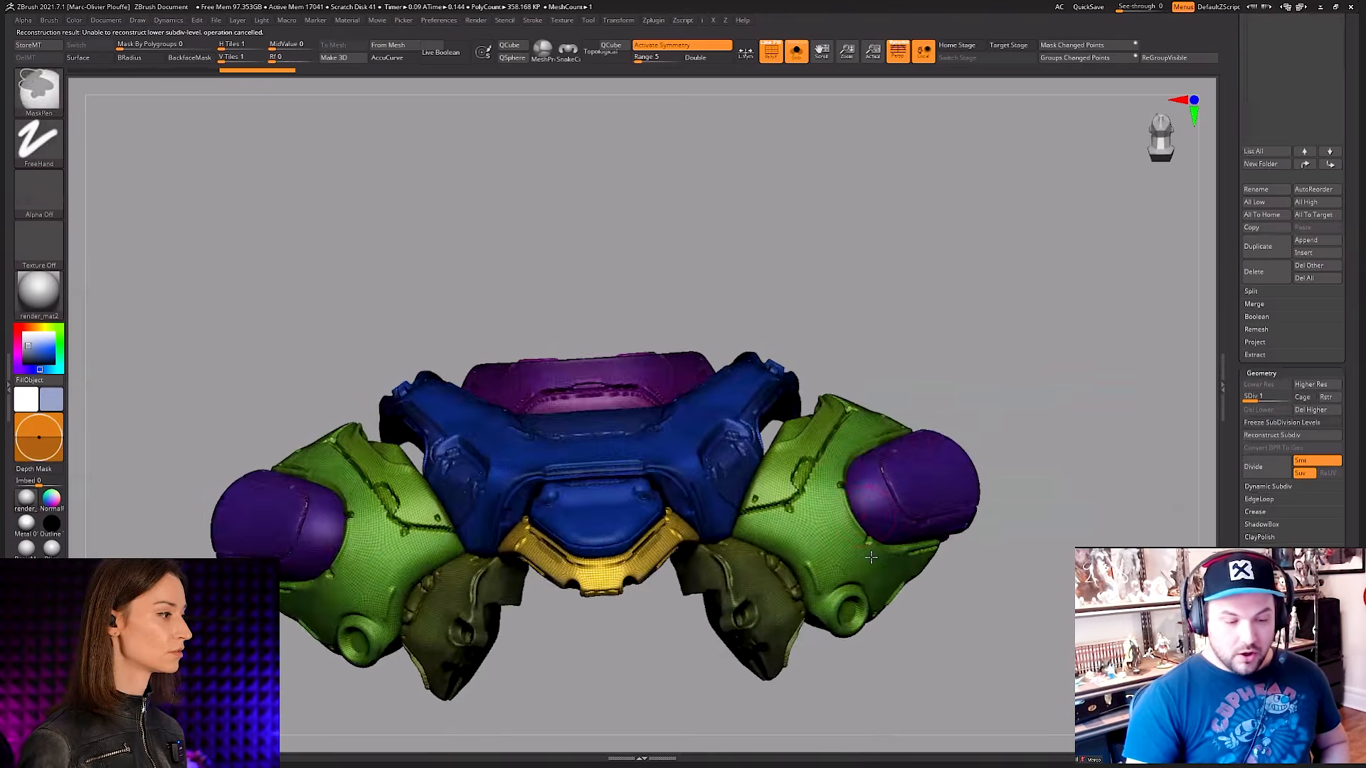
left_click_drag(890, 548, 885, 571, "shift")
key("shift+f")
key("f")
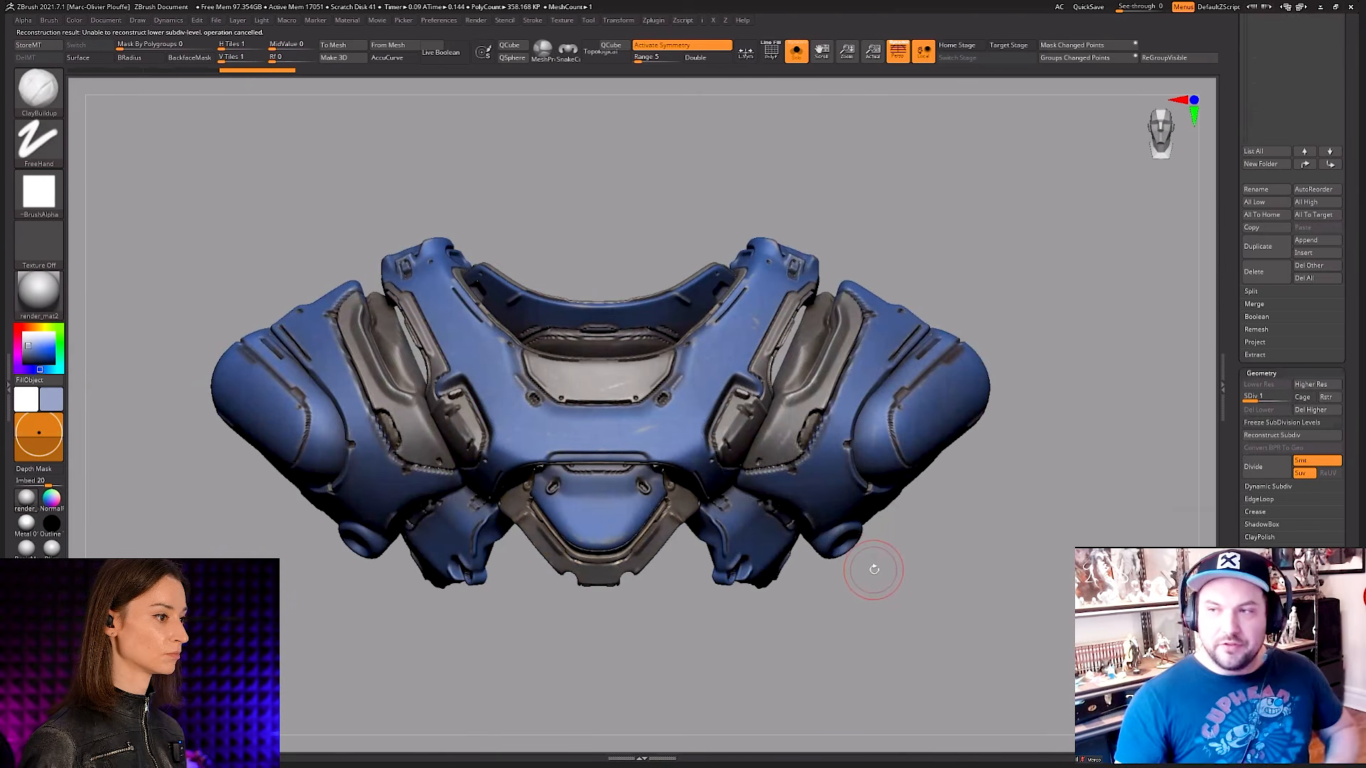
left_click_drag(976, 483, 924, 504)
key("shift+f")
left_click(1277, 437)
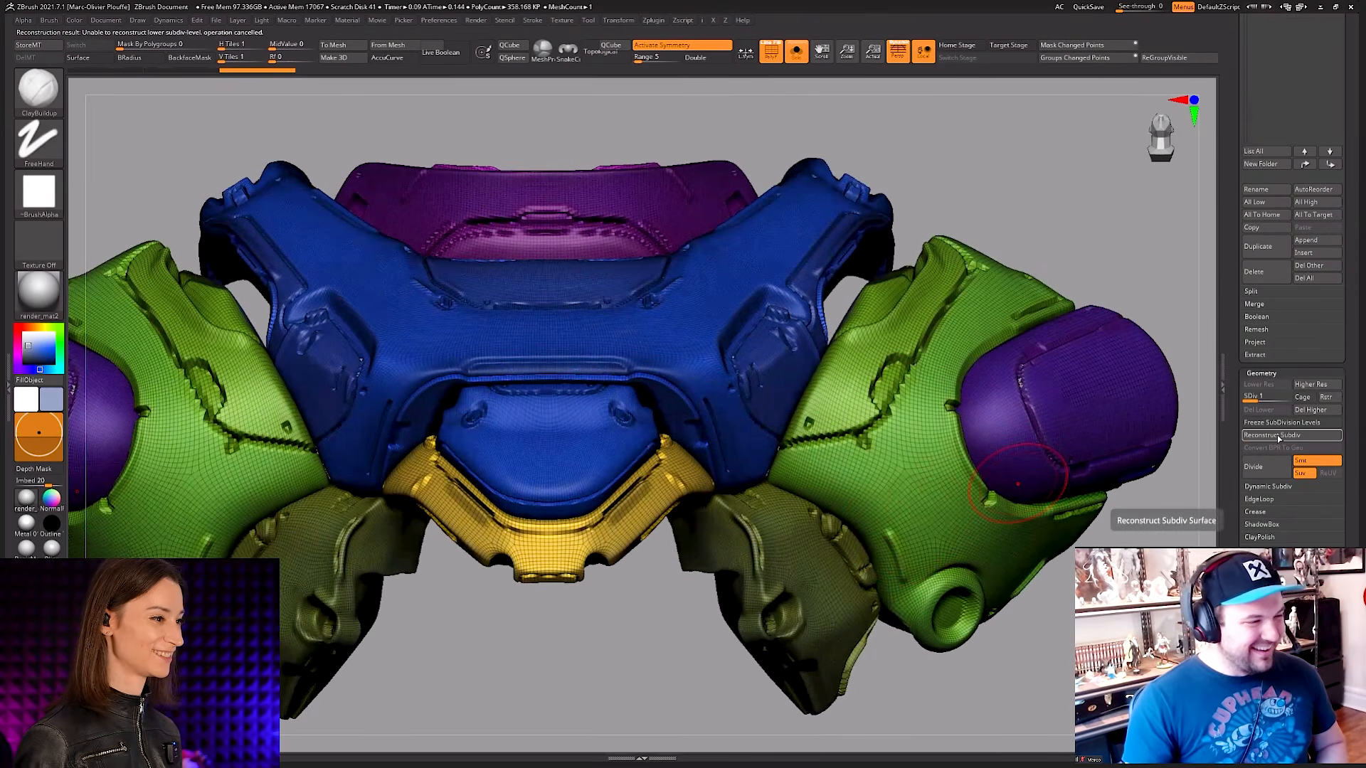
Step: Raise the chest armour to subdivision level 3 and delete all its lower subdivision levels
key("shift+f")
right_click_drag(1024, 455, 1024, 544)
right_click_drag(1024, 544, 918, 521, "ctrl")
key("shift+f")
key("space")
key("ctrl+d")
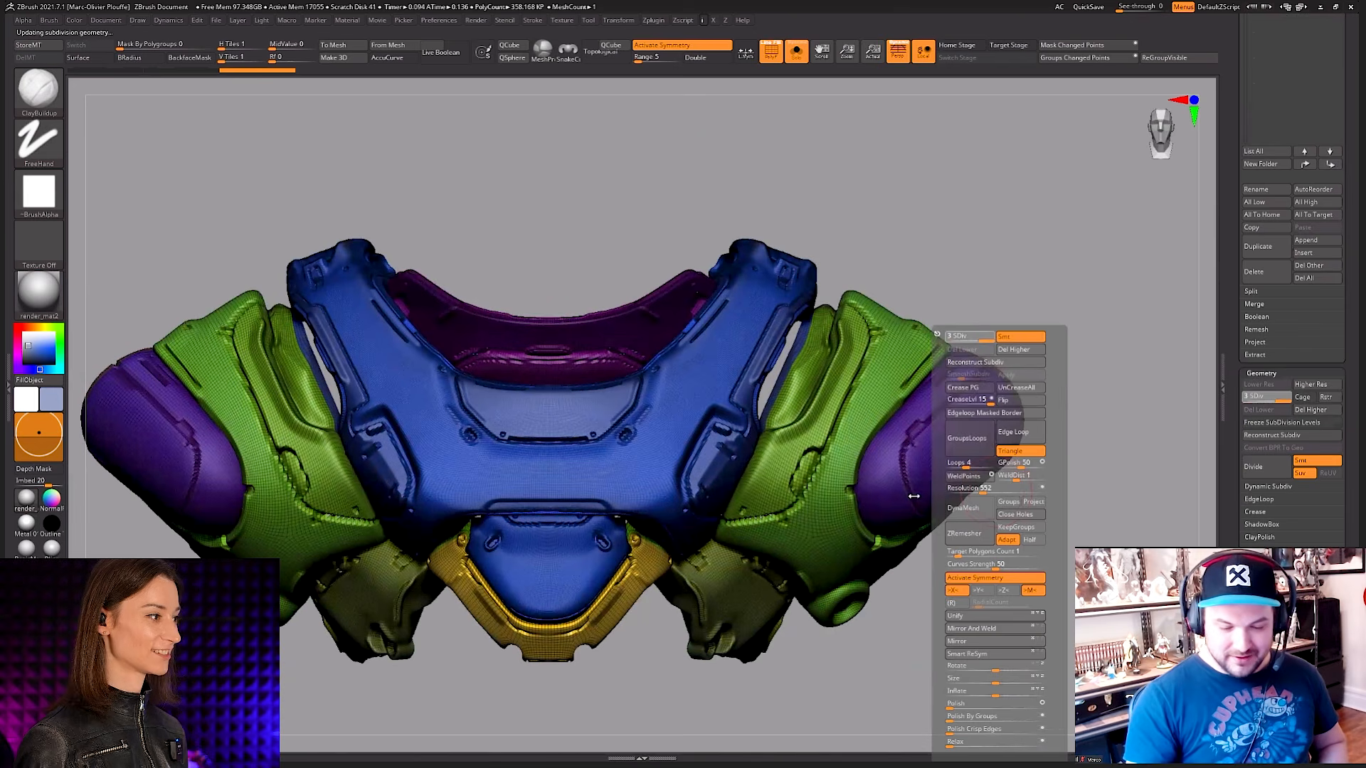
right_click_drag(894, 513, 711, 530)
key("shift+f")
key("shift+f")
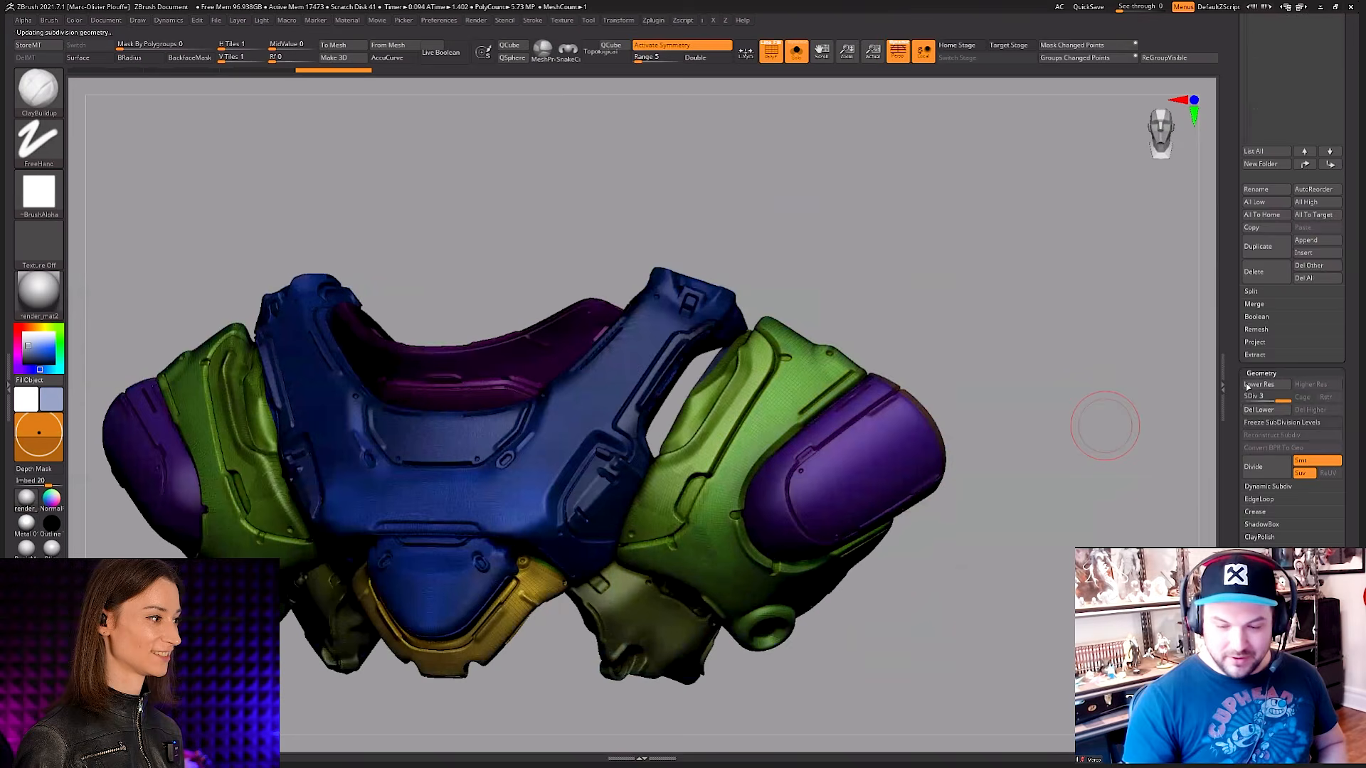
key("shift+f")
key("space")
left_click(884, 452)
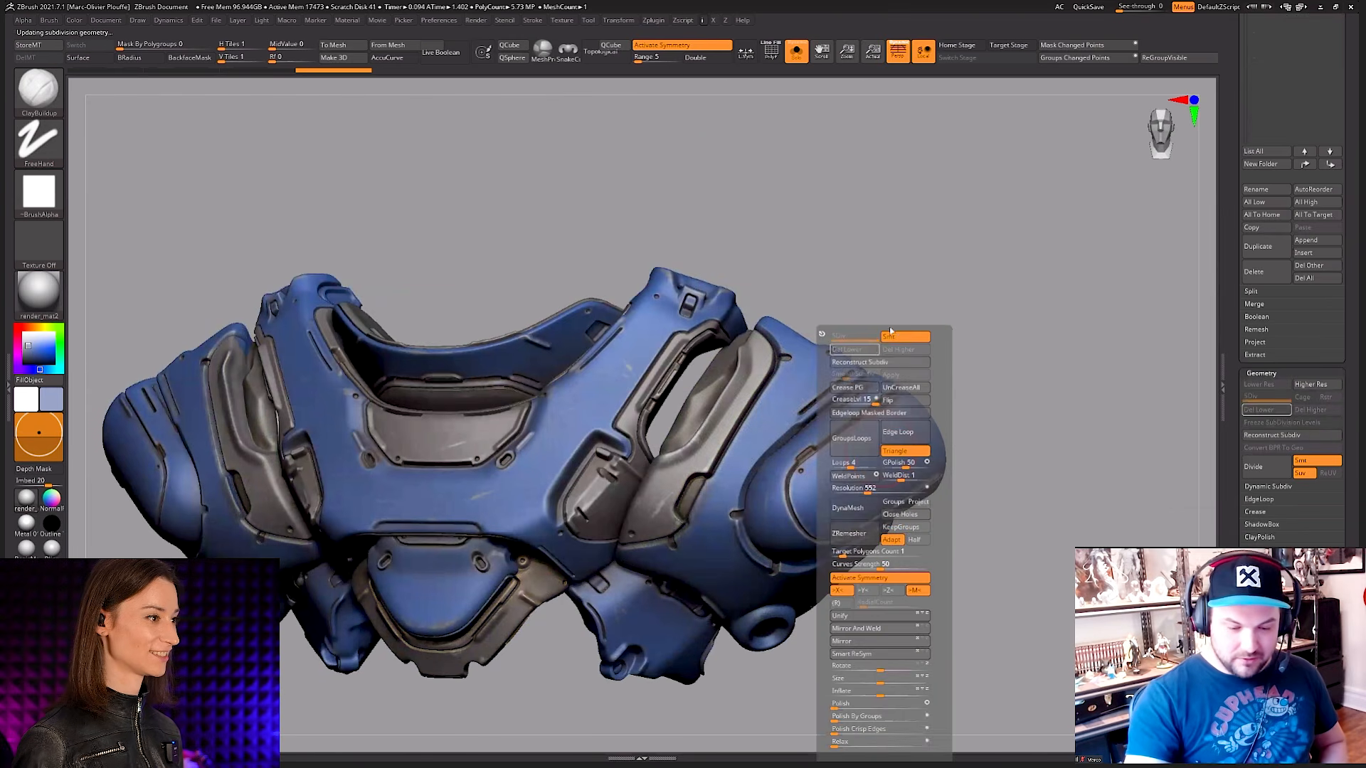
Step: Isolate the rounded shoulder caps by masking the rest of the armour and split them into their own subtool
key("w")
left_click(866, 455, "ctrl")
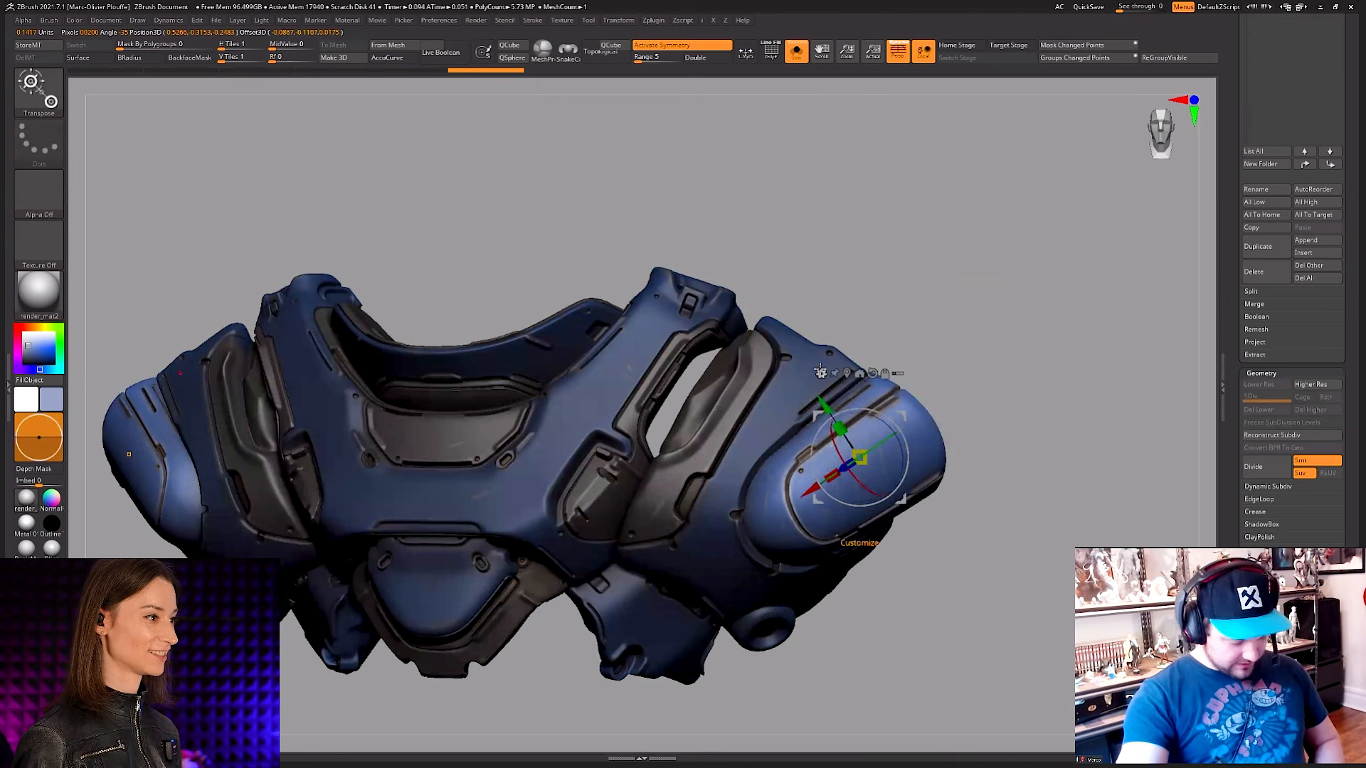
key("y")
key("q")
key("h")
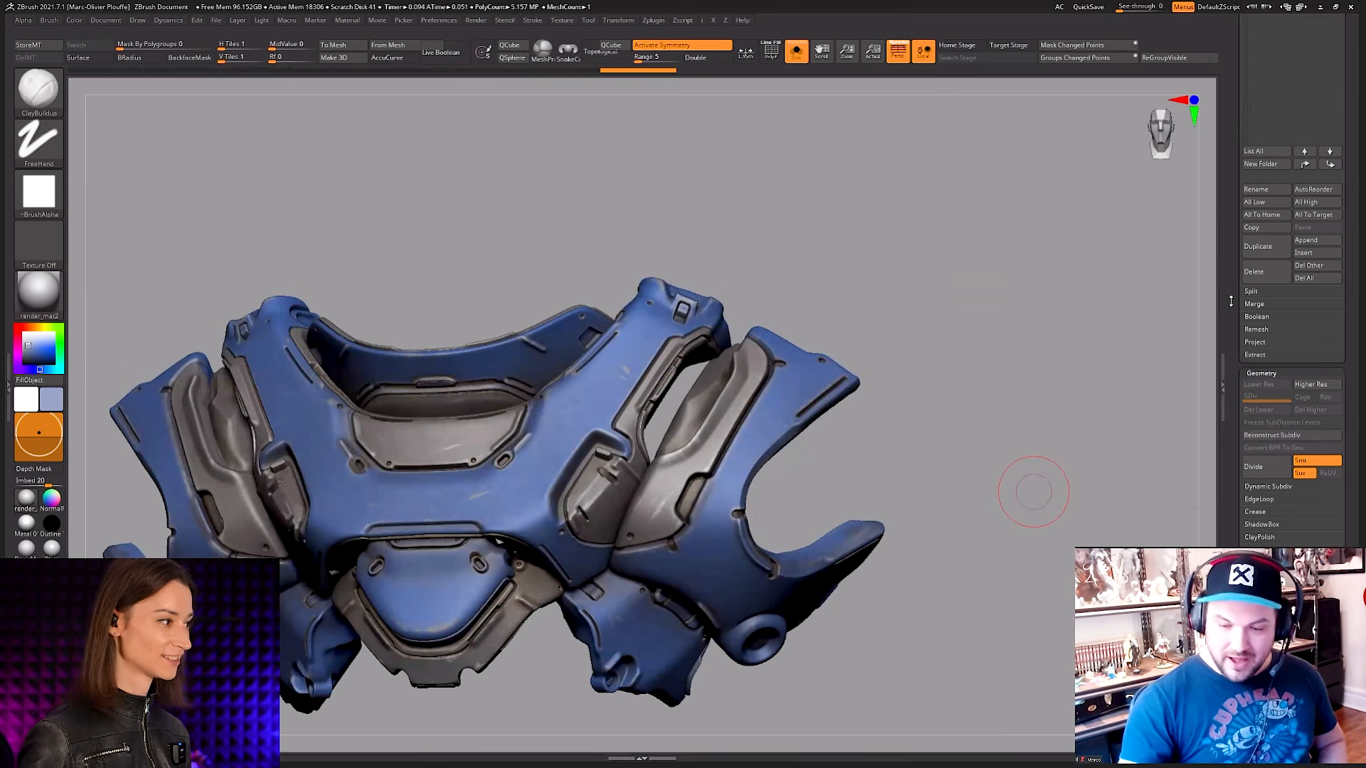
Step: Select the separated shoulder cap subtool and reconstruct its subdivision levels down to the coarsest mesh
left_click_drag(1233, 303, 1234, 658)
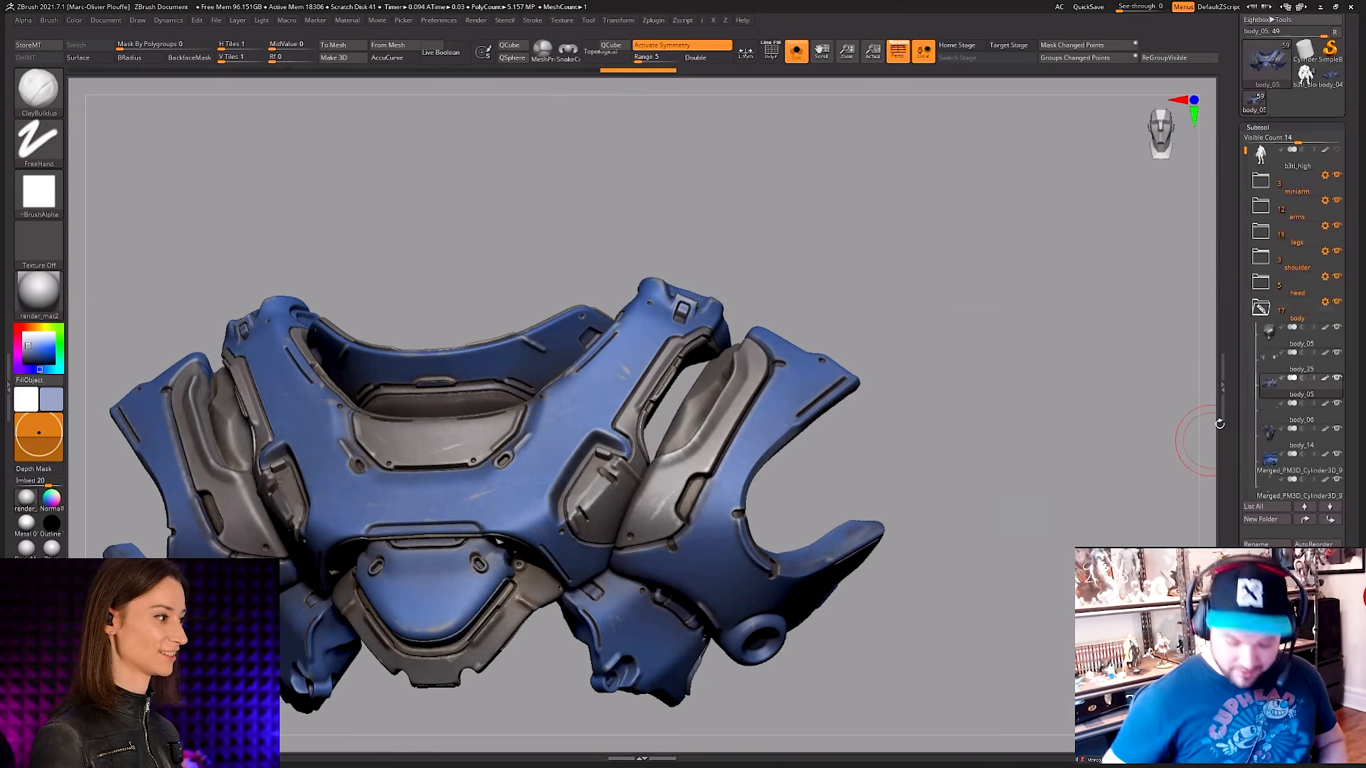
key("Down")
left_click_drag(1238, 431, 1242, 334)
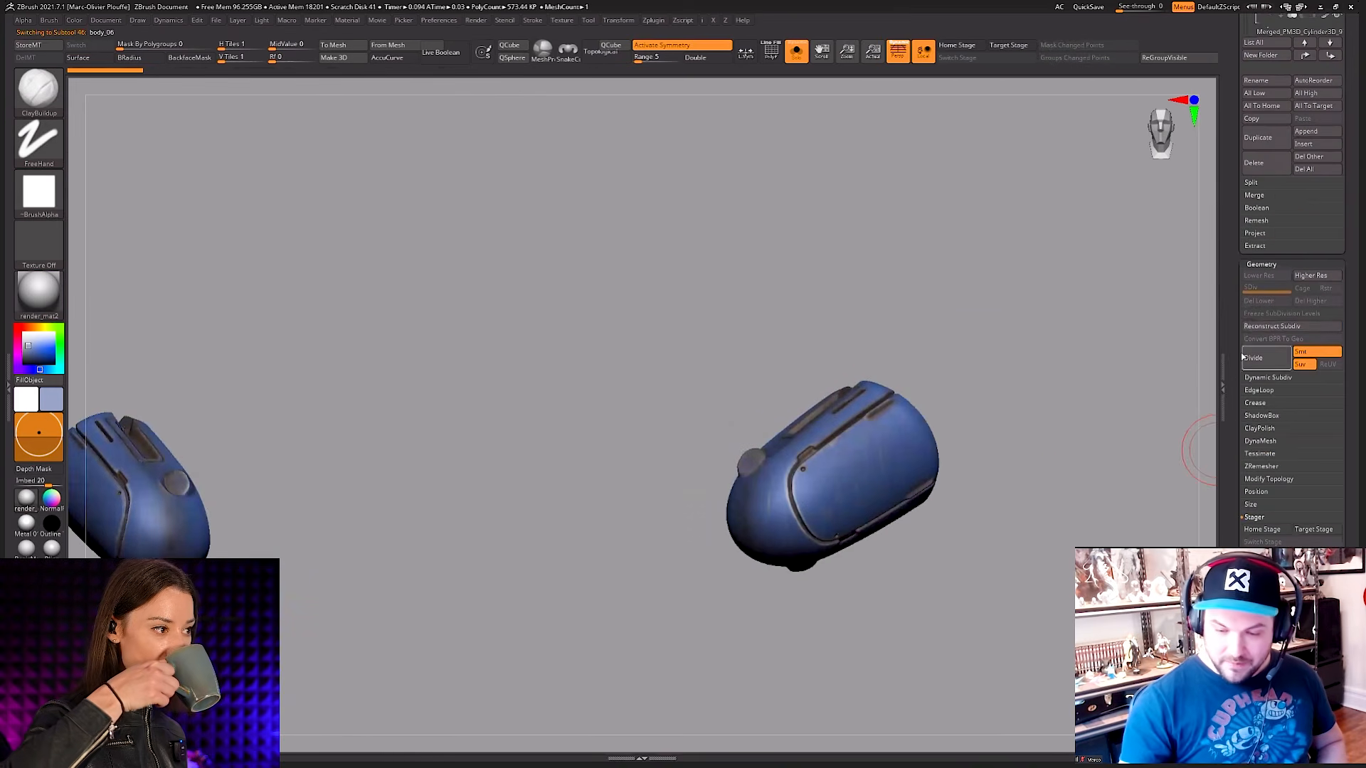
left_click(1279, 327)
left_click(1279, 329)
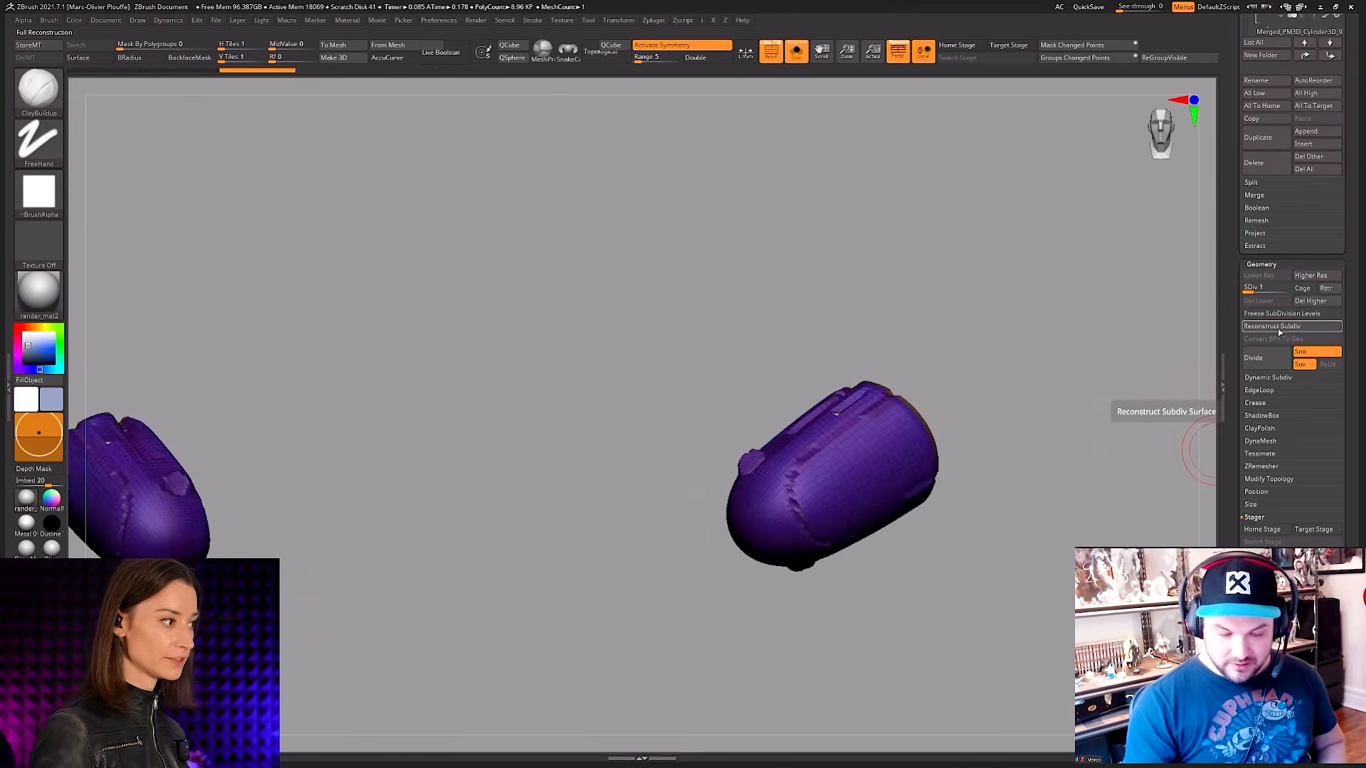
left_click(1278, 330)
left_click(1278, 330)
left_click(1279, 330)
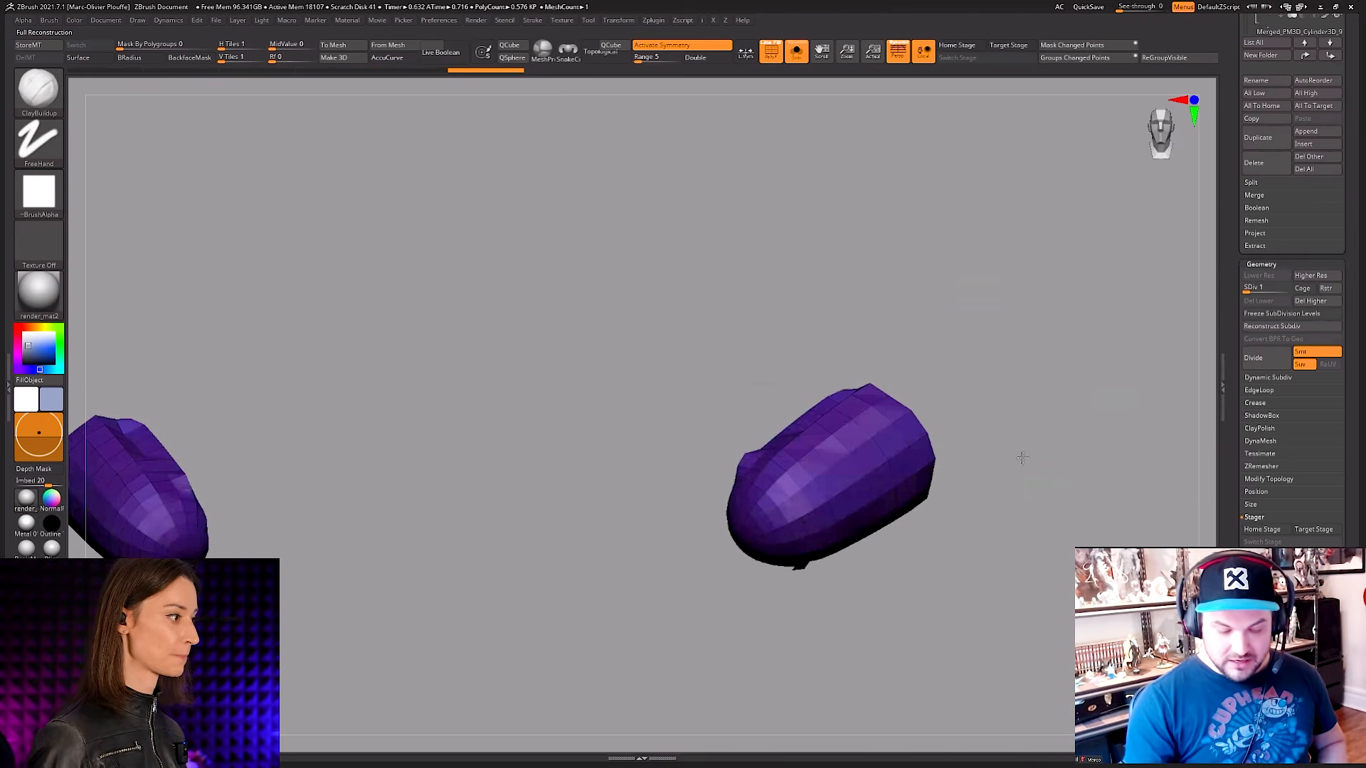
Step: Load the IMM Primitives insert brush while viewing the coarse shoulder caps from the front
left_click_drag(1018, 458, 900, 498)
key("b")
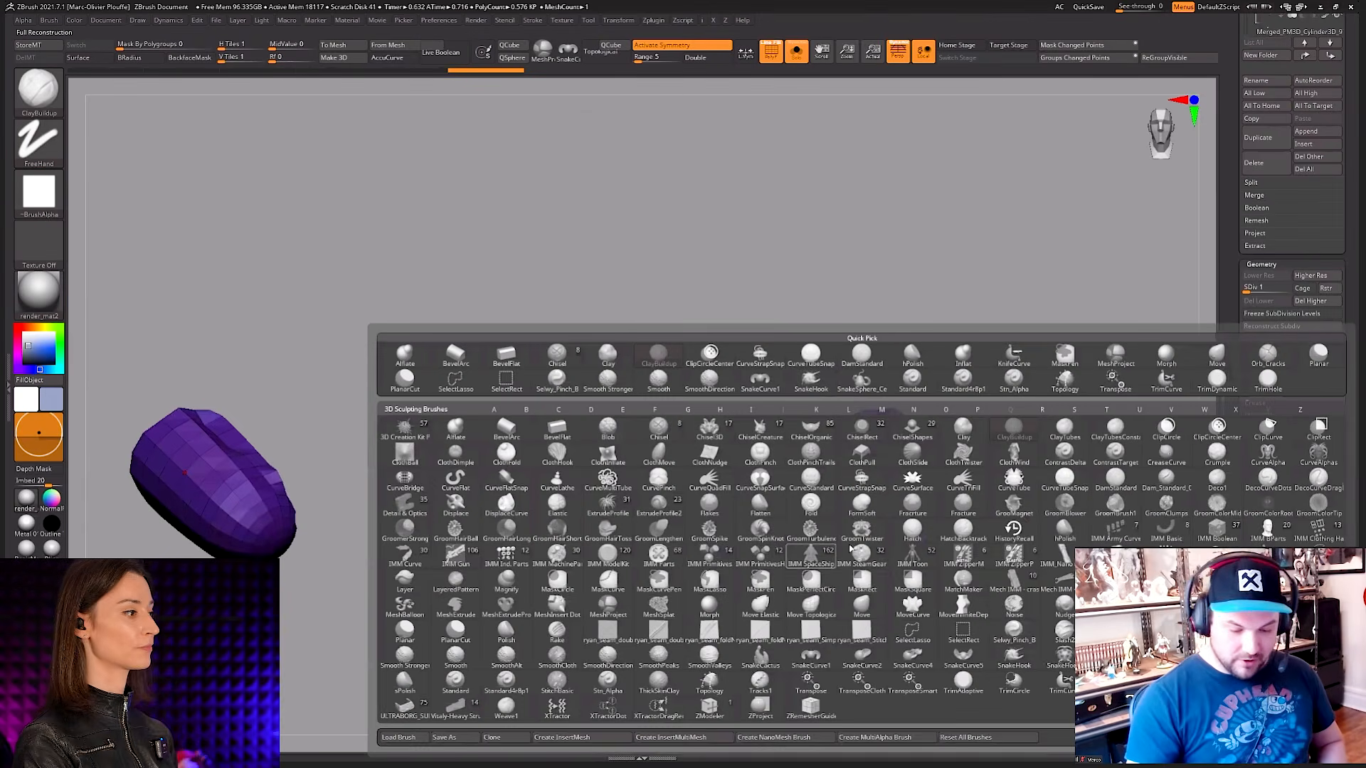
left_click(710, 558)
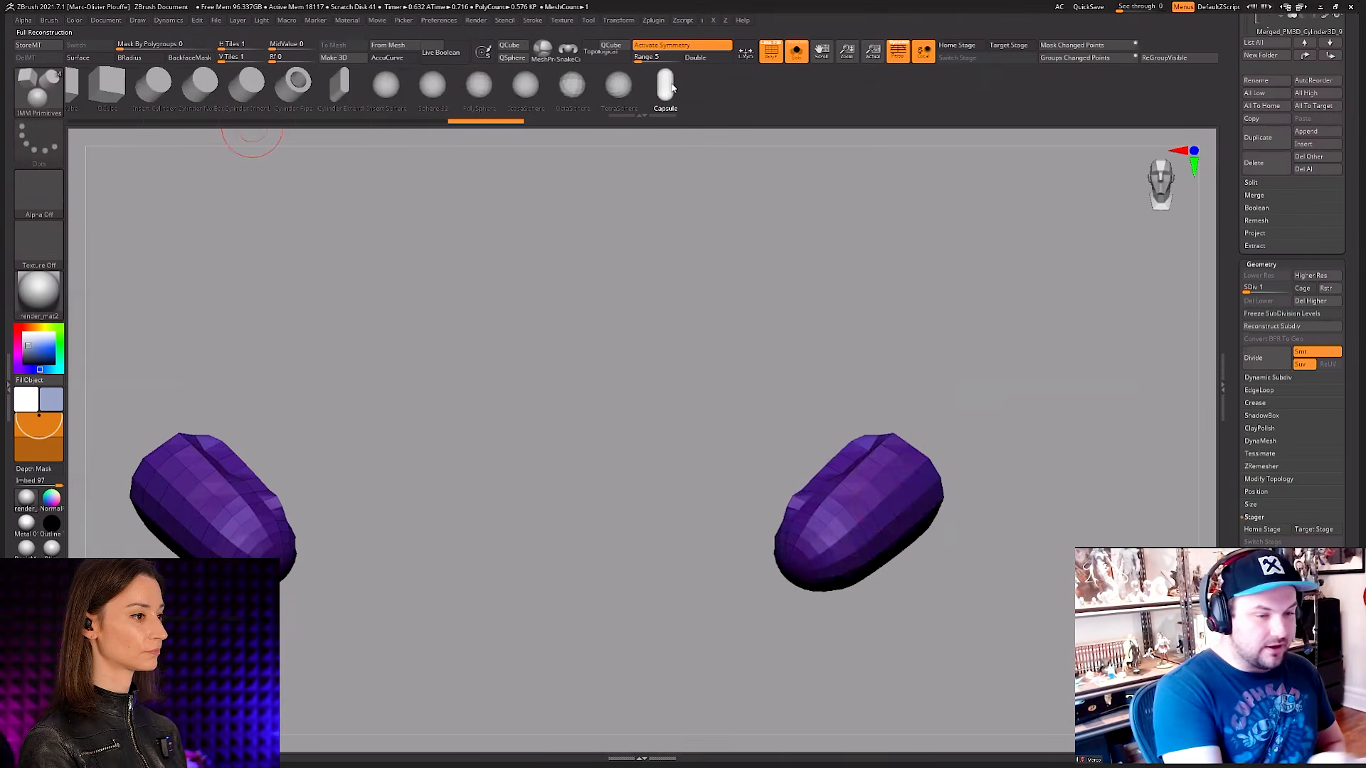
right_click_drag(900, 524, 860, 514, "alt")
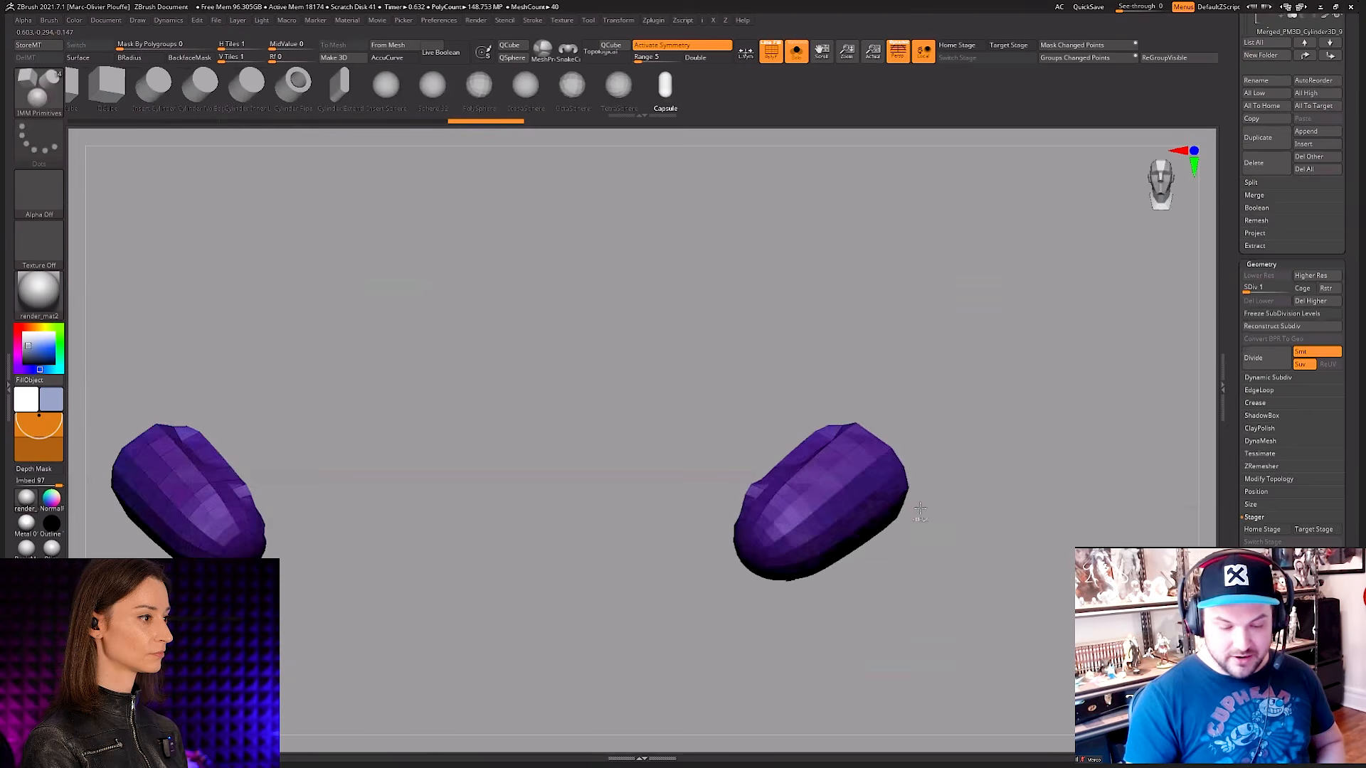
Step: Raise the shoulder caps to subdivision level 6, hide the wireframe and show the whole character
right_click_drag(856, 452, 975, 513)
key("shift+f")
key("space")
left_click_drag(946, 335, 984, 348)
key("shift+f")
mouse_move(787, 554)
right_mouse_down("ctrl")
mouse_move(824, 486)
mouse_move(783, 590)
mouse_move(799, 613)
mouse_move(795, 577)
right_mouse_up("ctrl")
key("shift+f")
right_click_drag(795, 578, 825, 527)
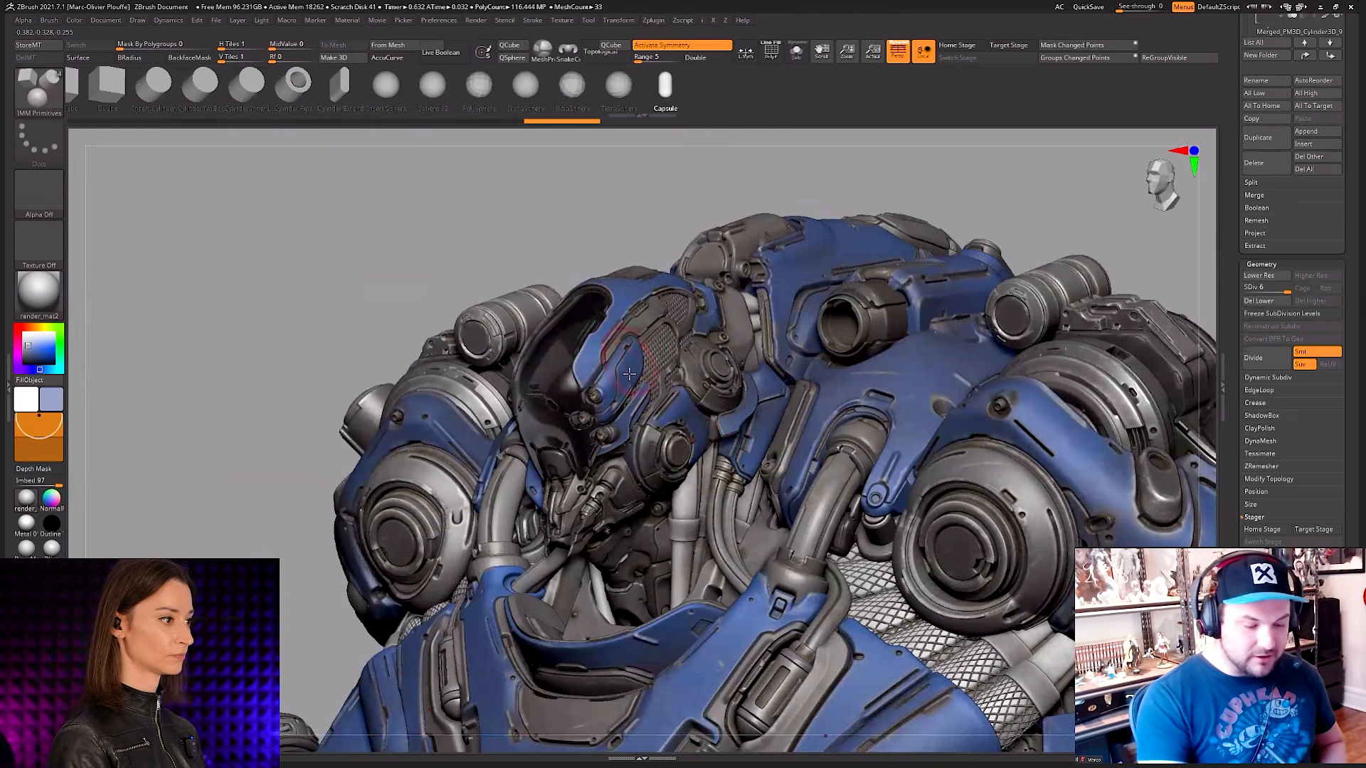
Step: Switch to the ClayBuildup brush and isolate the helmeted head subtool
left_click(631, 374)
key("b")
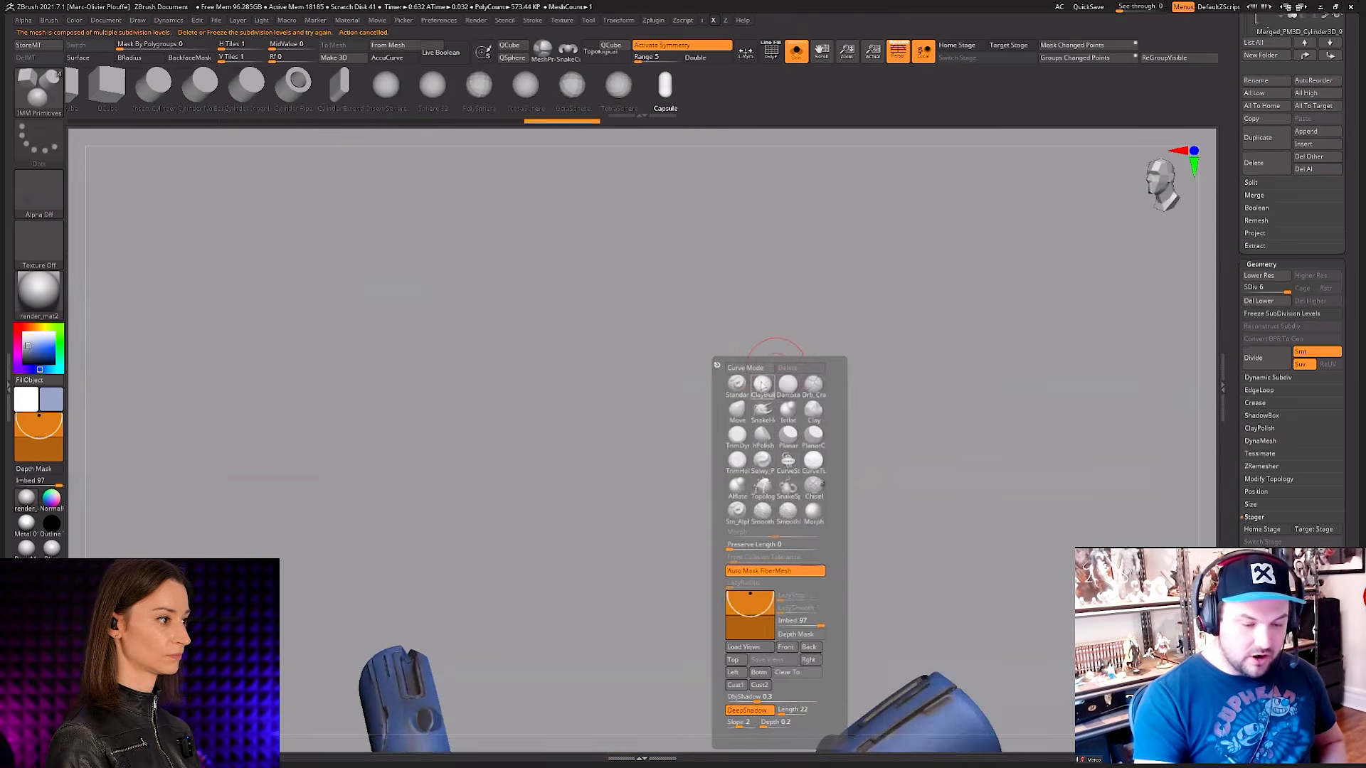
key("c")
key("b")
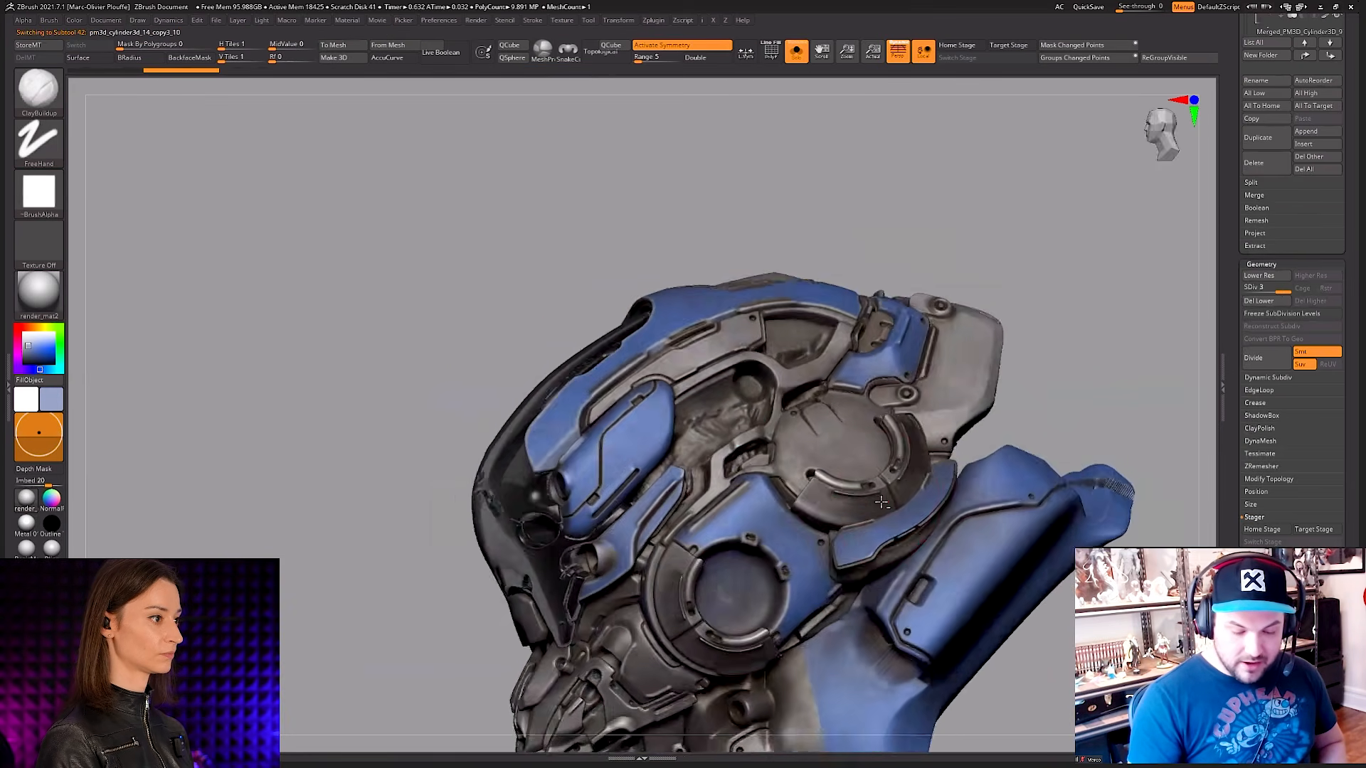
Step: Examine the isolated head from both sides and the front, with its polygroup wireframe shown and hidden
key("shift+f")
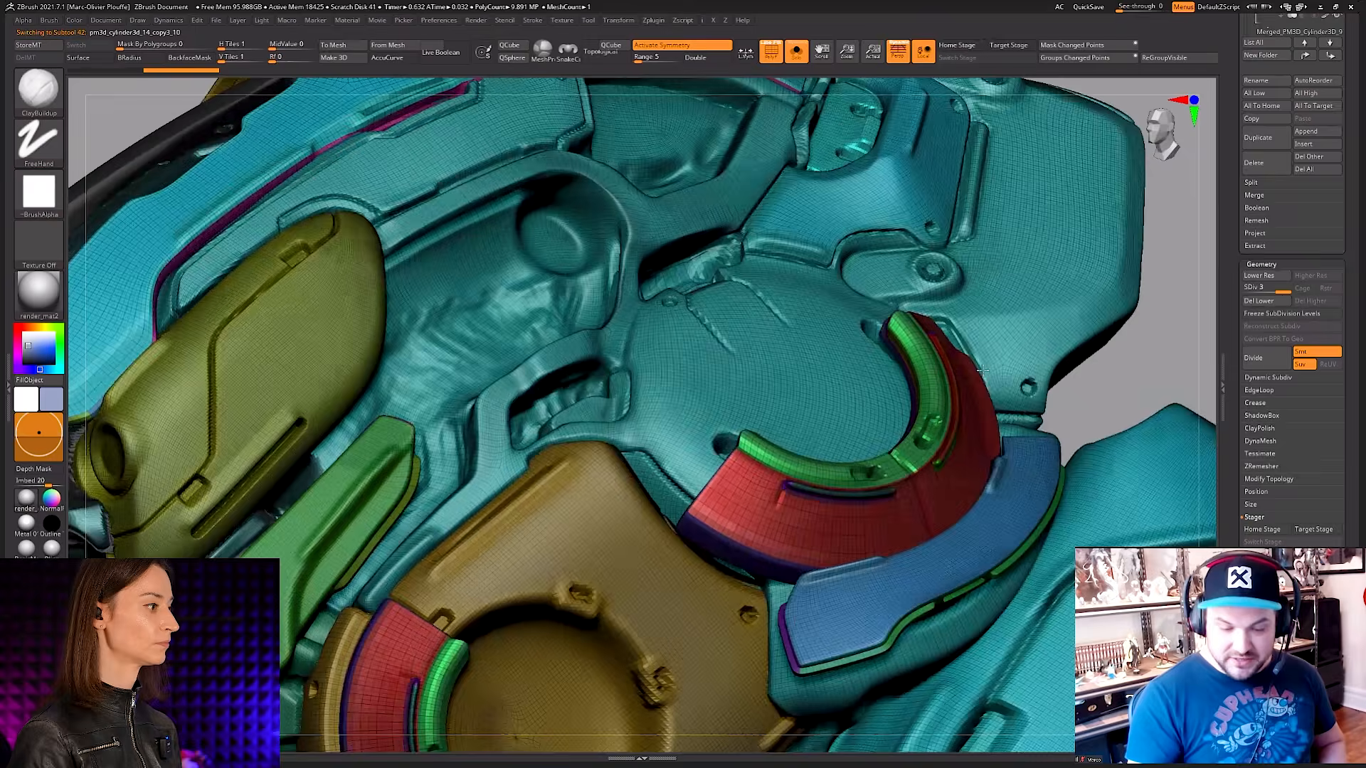
right_click_drag(982, 370, 1001, 301)
right_click_drag(949, 555, 865, 462)
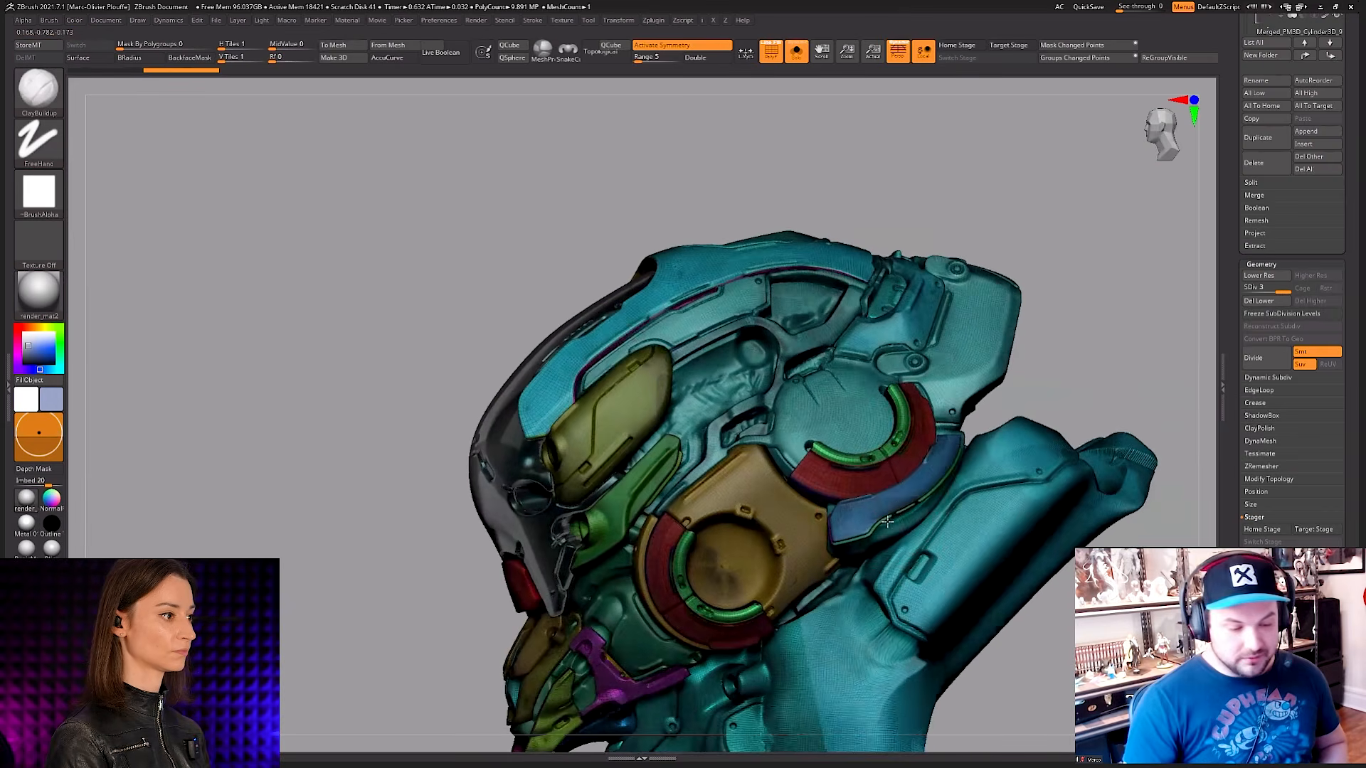
mouse_move(629, 427)
right_mouse_down()
mouse_move(662, 413)
mouse_move(661, 362)
mouse_move(680, 399)
mouse_move(879, 490)
right_mouse_up()
mouse_move(879, 491)
right_mouse_down("ctrl")
mouse_move(861, 464)
mouse_move(942, 448)
right_mouse_up("ctrl")
key("shift+f")
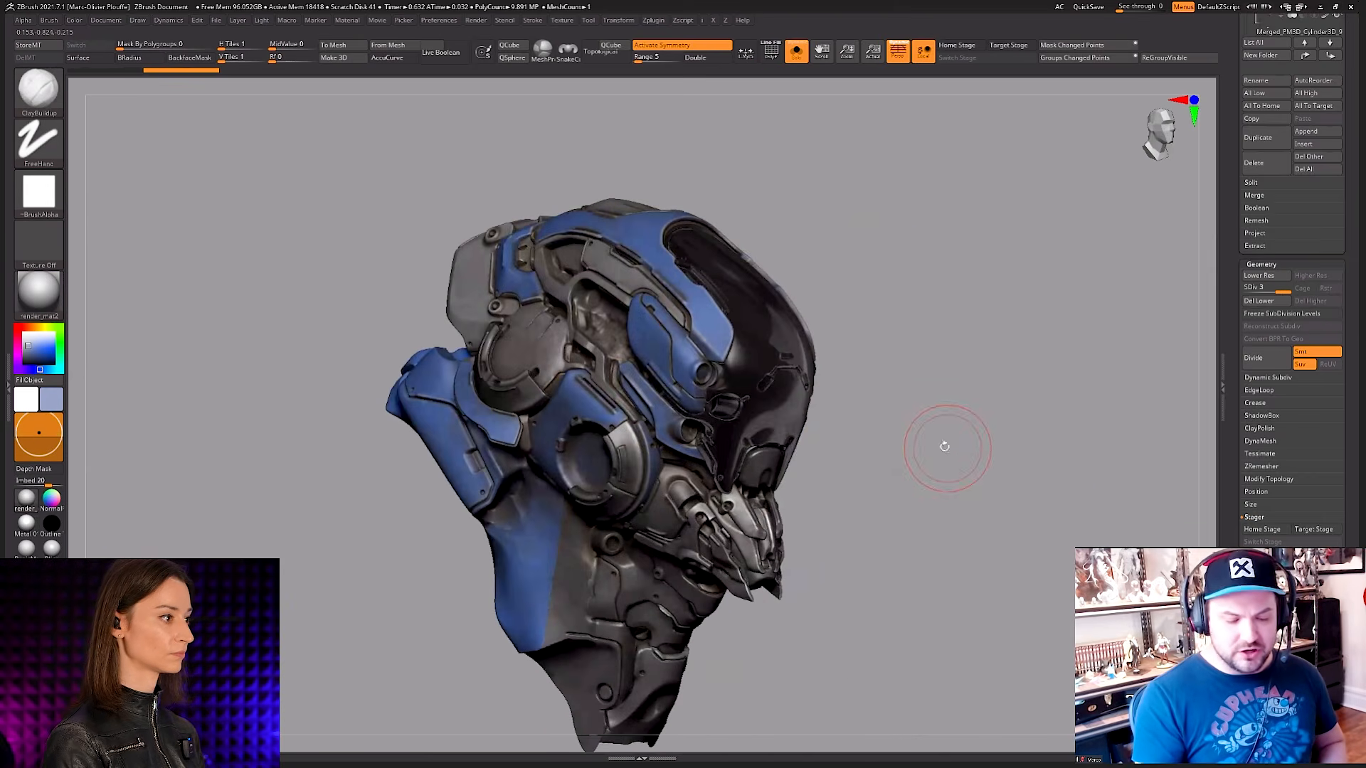
key("space")
right_click_drag(851, 445, 898, 438)
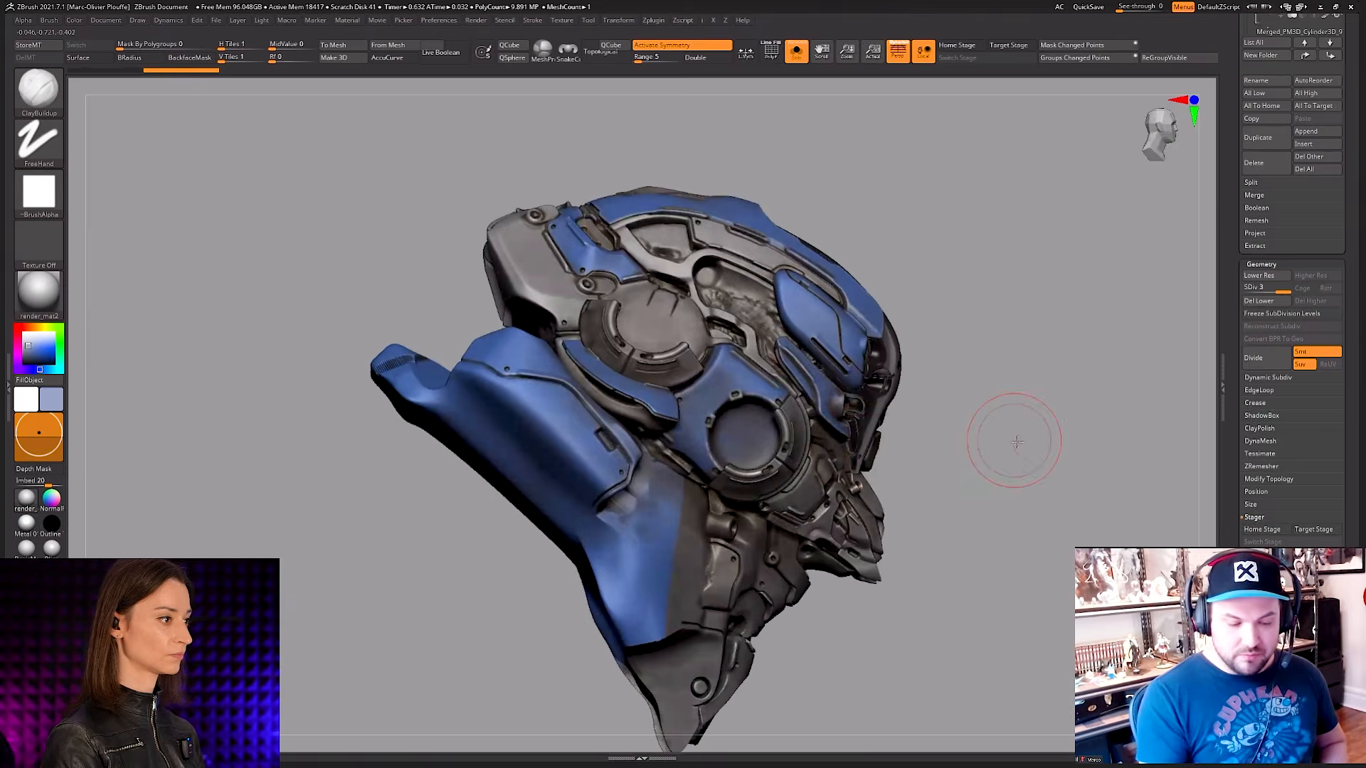
mouse_move(1015, 442)
right_mouse_down()
mouse_move(942, 460)
mouse_move(994, 460)
mouse_move(1013, 430)
mouse_move(983, 481)
mouse_move(977, 460)
right_mouse_up()
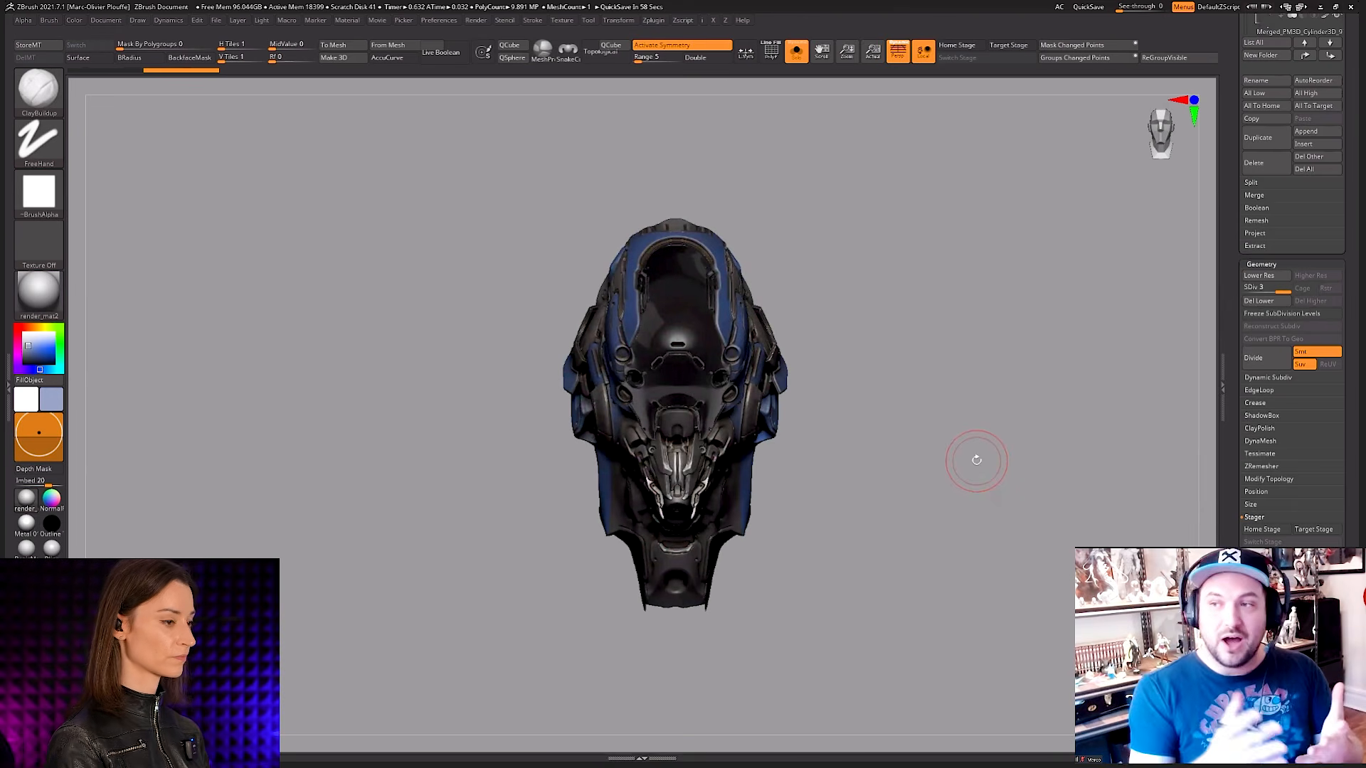
left_click_drag(1232, 280, 1236, 368)
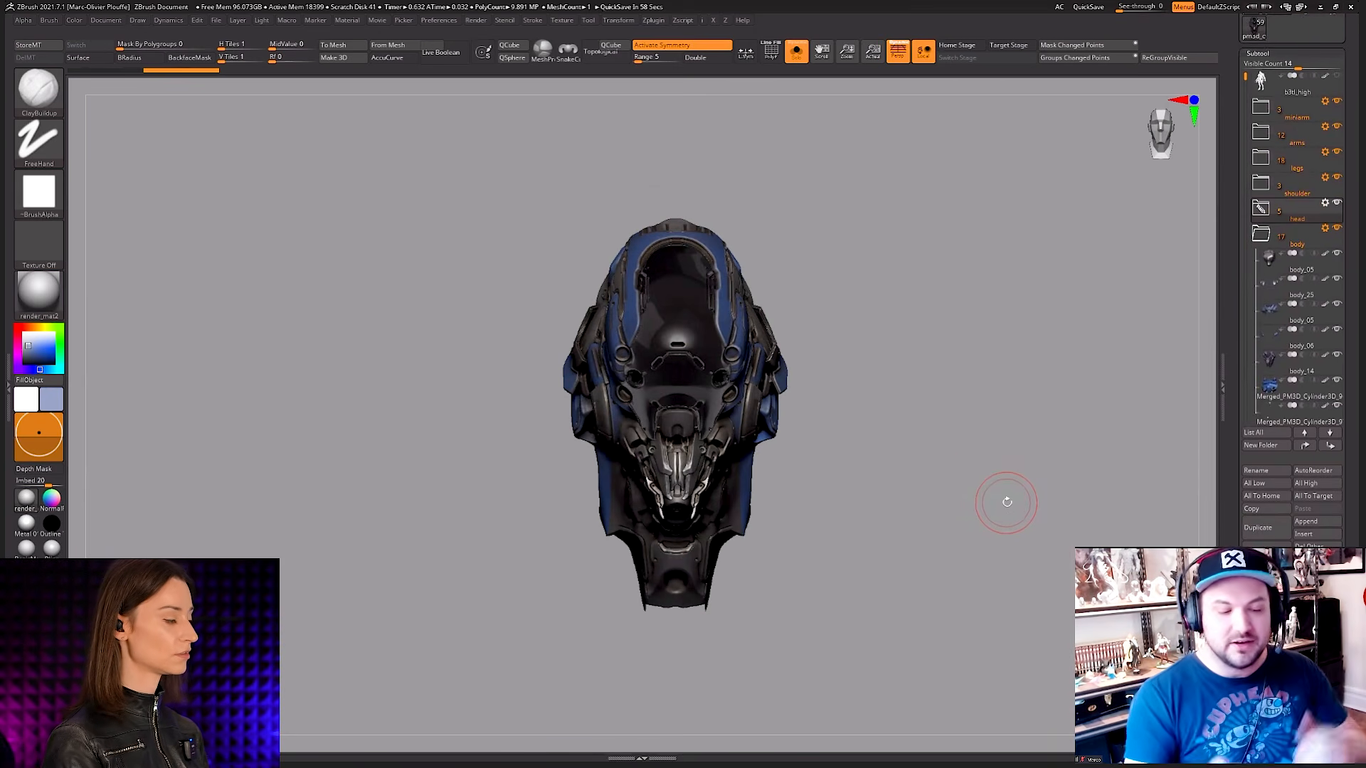
Step: Turn off the painted colours on the head and frame the helmet's side for sculpting
left_click_drag(1006, 497, 936, 491)
key("shift+f")
key("shift+f")
right_click_drag(676, 278, 753, 374, "ctrl")
key("alt+s")
key("alt+s")
key("space")
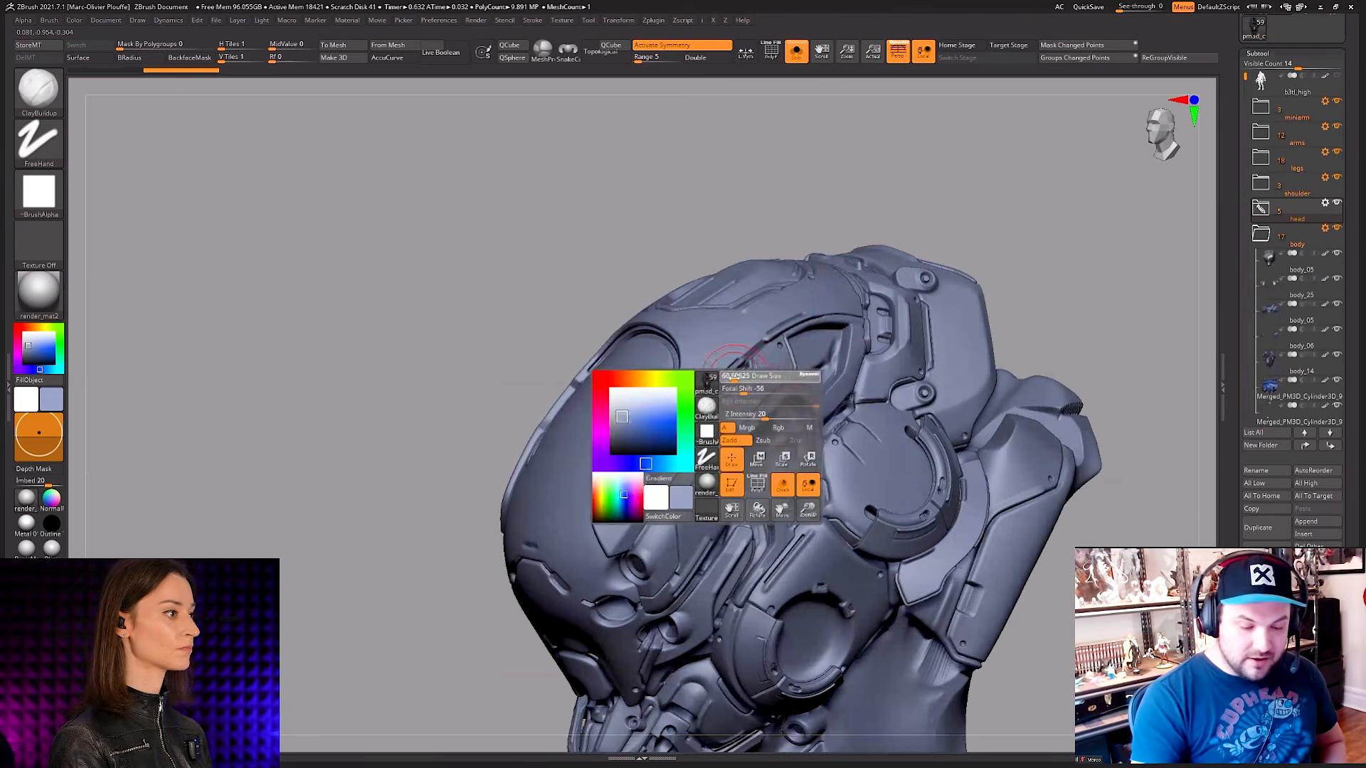
key("ctrl+space")
left_click(732, 515)
left_click(754, 543)
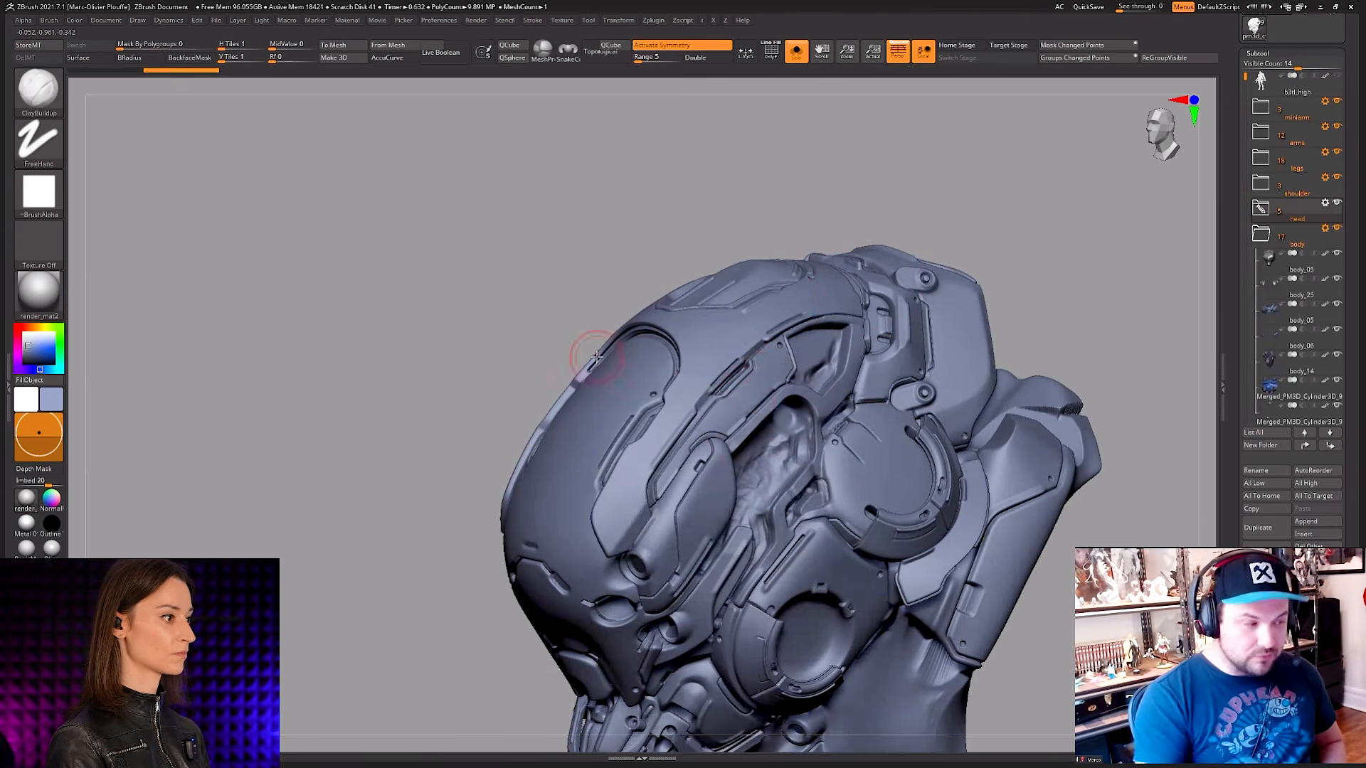
Step: Try clay and smoothing strokes on the helmet's side panel, undoing and redoing them
right_click_drag(757, 398, 737, 390)
left_click_drag(721, 391, 756, 360, "shift")
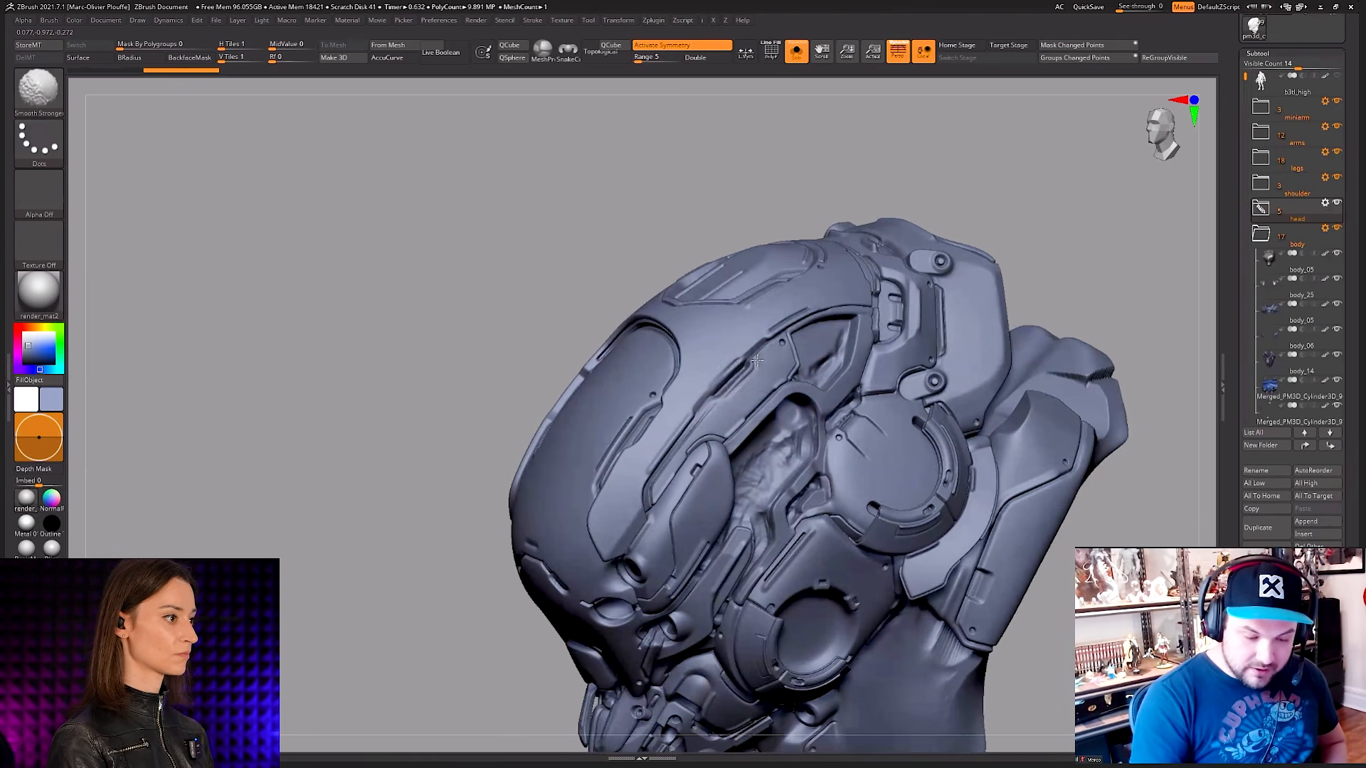
mouse_move(767, 394)
right_mouse_down("ctrl")
mouse_move(739, 451)
mouse_move(761, 407)
right_mouse_up("ctrl")
key("ctrl+z")
key("ctrl+z")
key("ctrl+shift+z")
Step: Try filling the recessed slot in the helmet's side panel with ClayBuildup strokes, and undo them
key("space")
left_click_drag(773, 367, 769, 365)
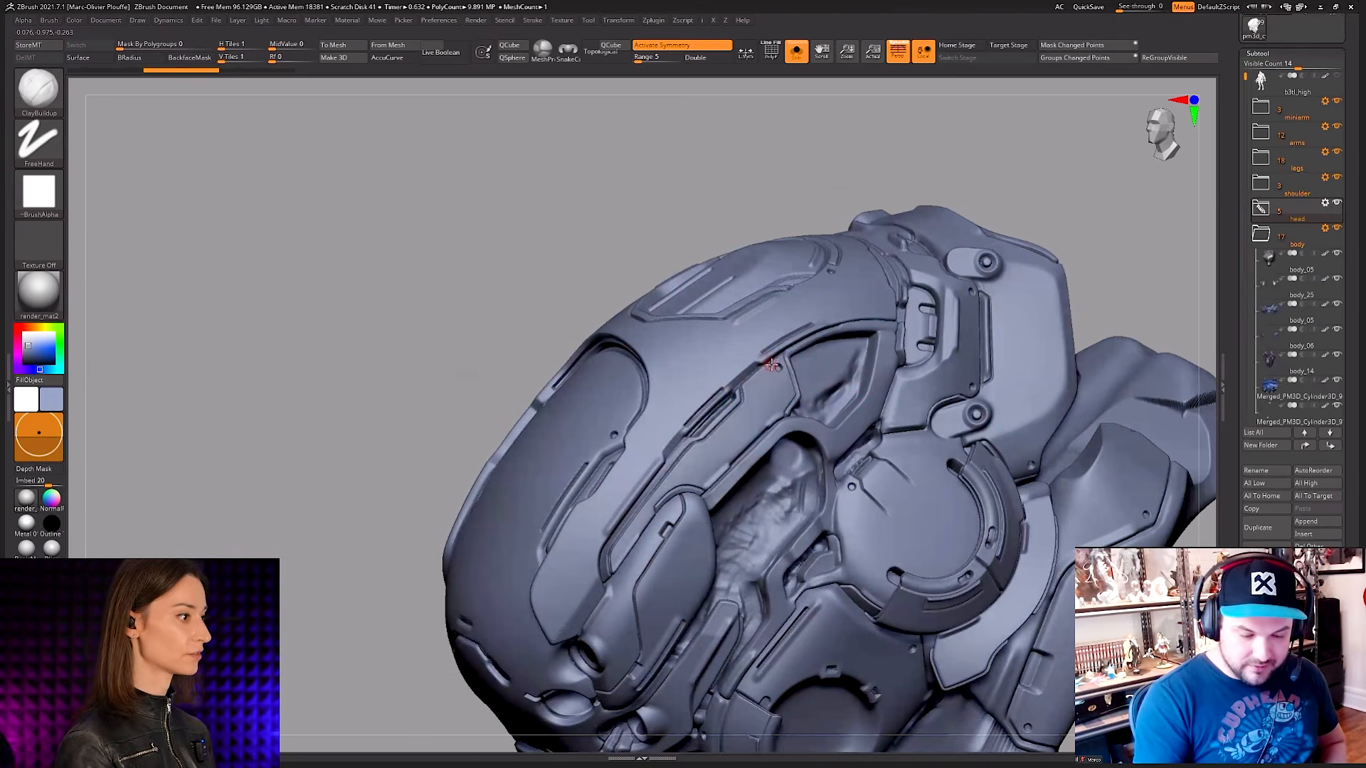
right_click_drag(771, 366, 761, 394, "alt")
key("space")
mouse_move(729, 414)
left_mouse_down("shift")
mouse_move(656, 497)
mouse_move(730, 430)
left_mouse_up("shift")
right_click_drag(730, 412, 776, 407)
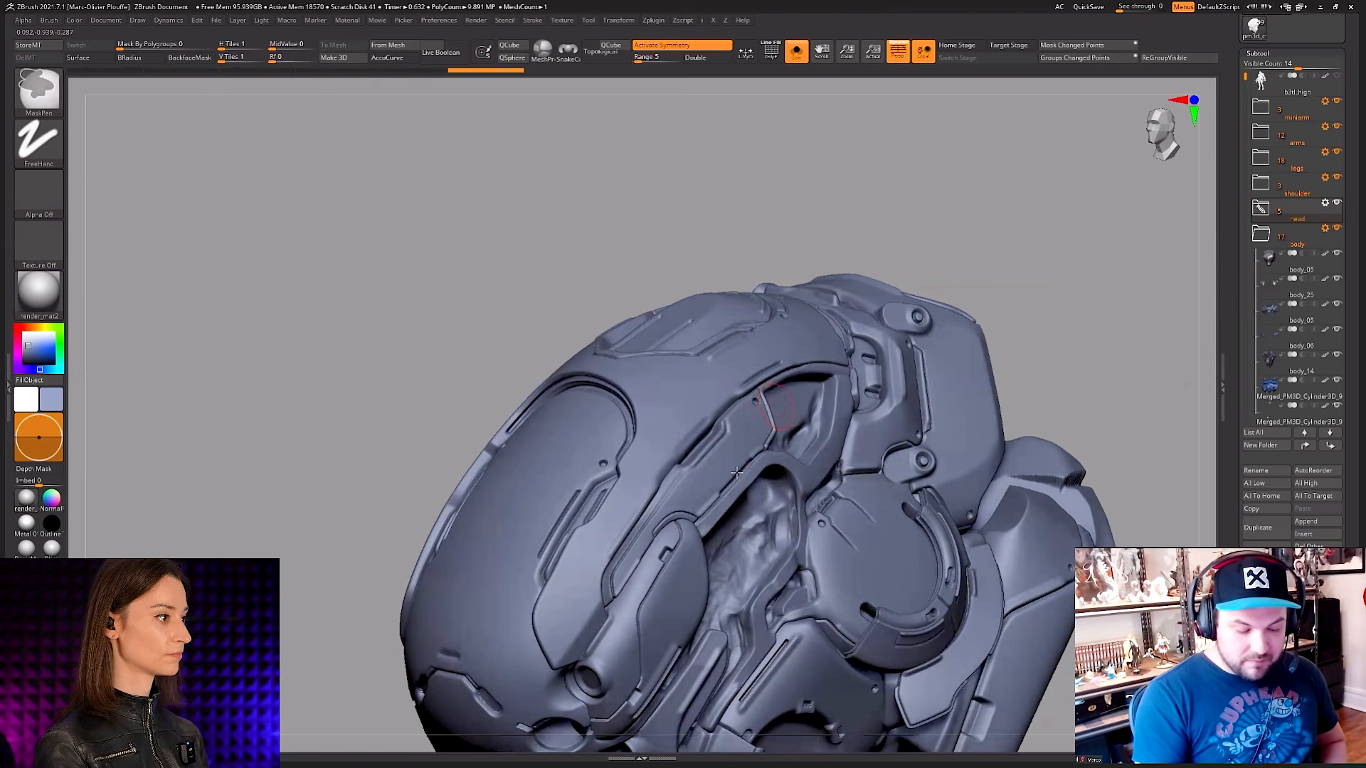
key("ctrl+z")
key("ctrl+z")
mouse_move(742, 459)
right_mouse_down()
mouse_move(747, 478)
mouse_move(767, 476)
right_mouse_up()
key("ctrl+z")
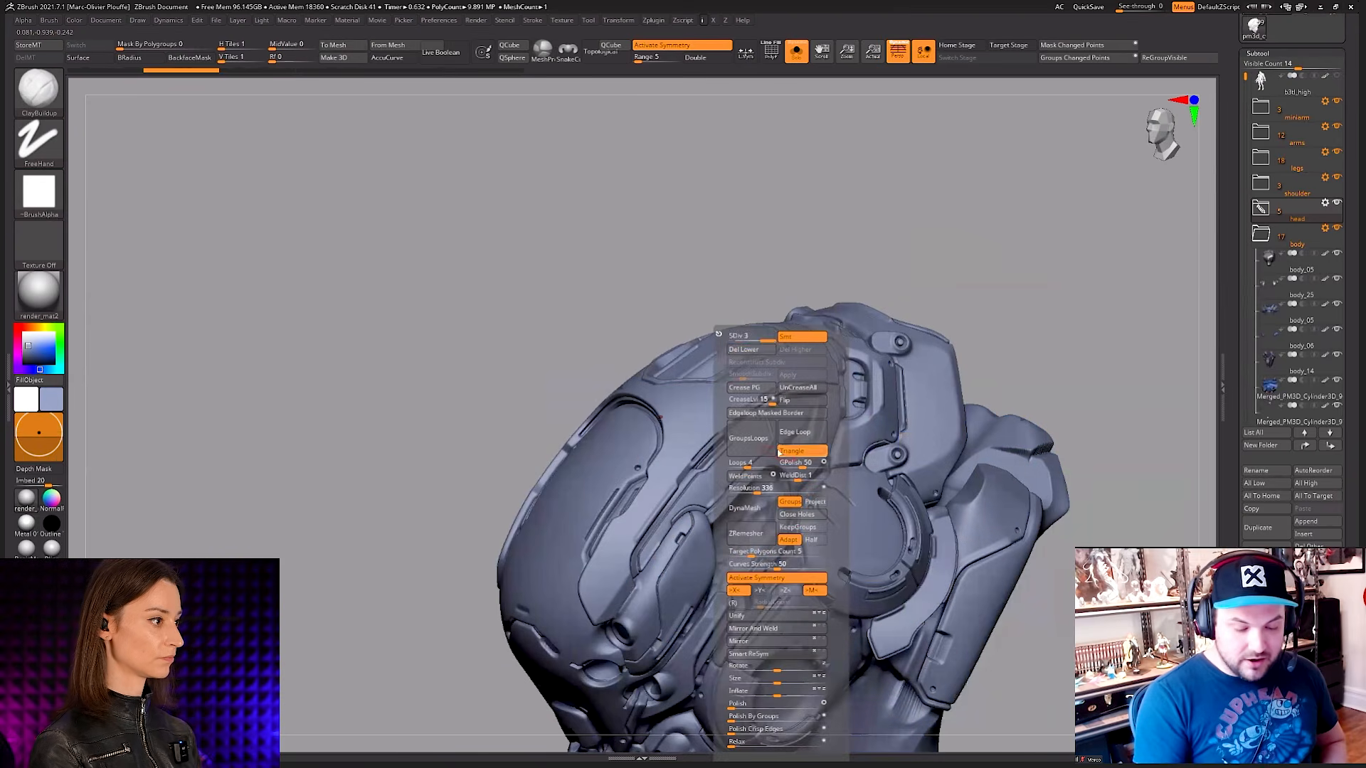
Step: Lower the head to its lowest subdivision level and inspect the helmet's simplified form
mouse_move(731, 459)
left_mouse_down("shift")
mouse_move(733, 438)
mouse_move(668, 490)
mouse_move(711, 455)
left_mouse_up("shift")
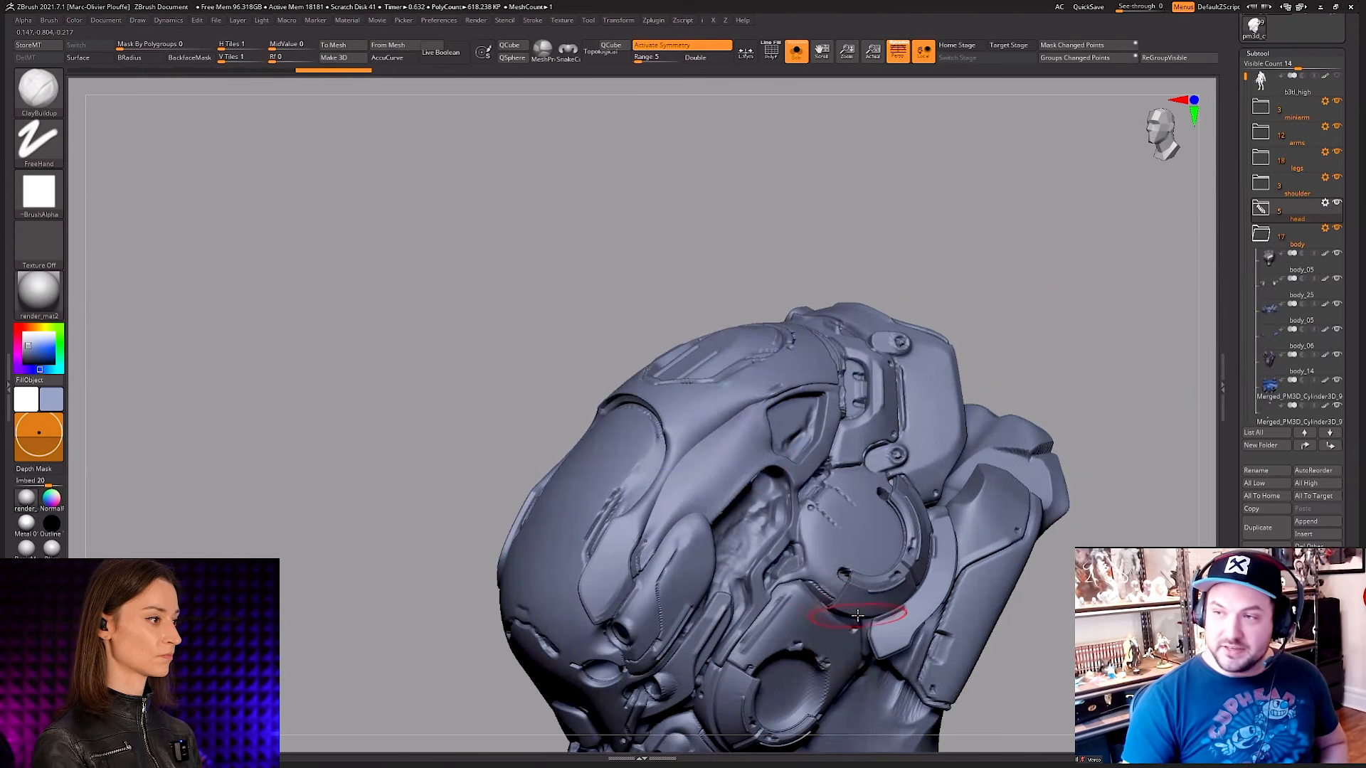
mouse_move(854, 614)
right_mouse_down()
mouse_move(884, 562)
mouse_move(859, 521)
mouse_move(868, 573)
right_mouse_up()
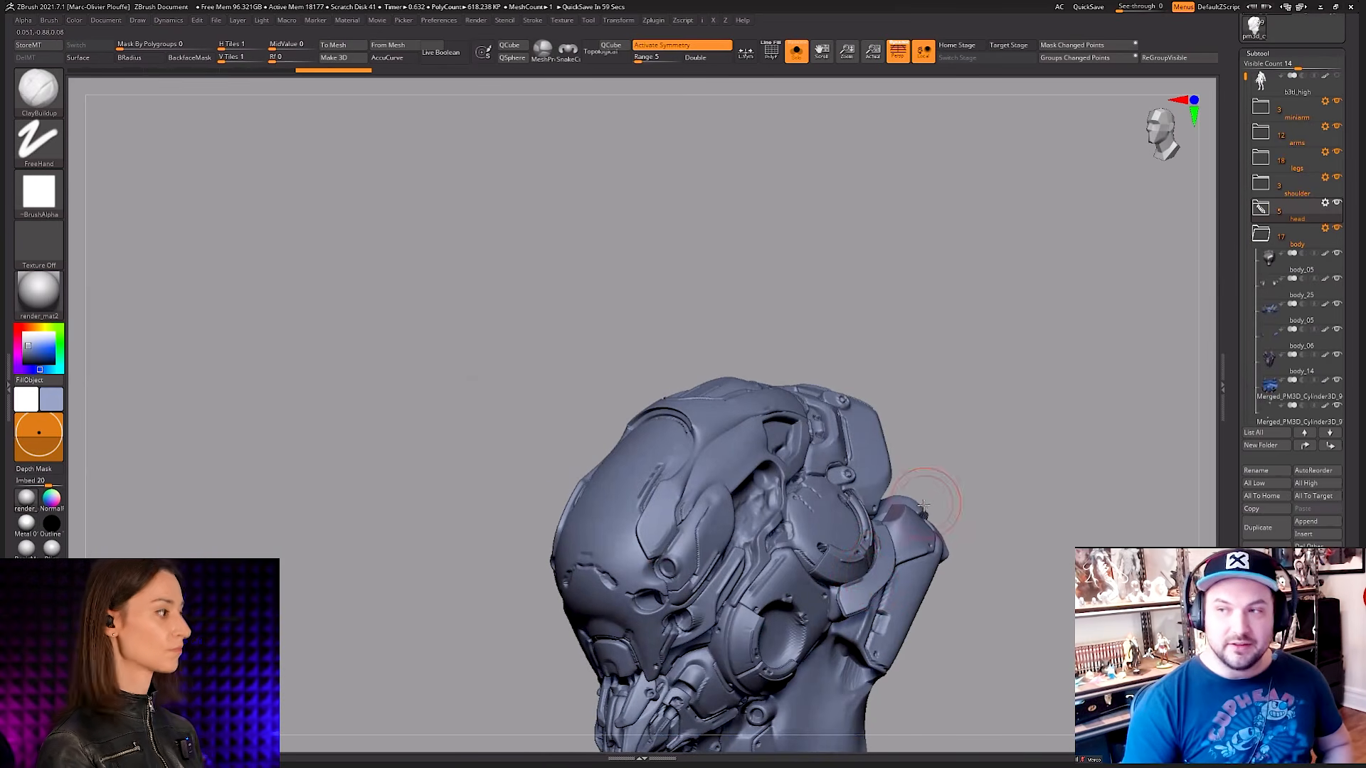
right_click_drag(960, 651, 914, 507, "alt")
key("ctrl")
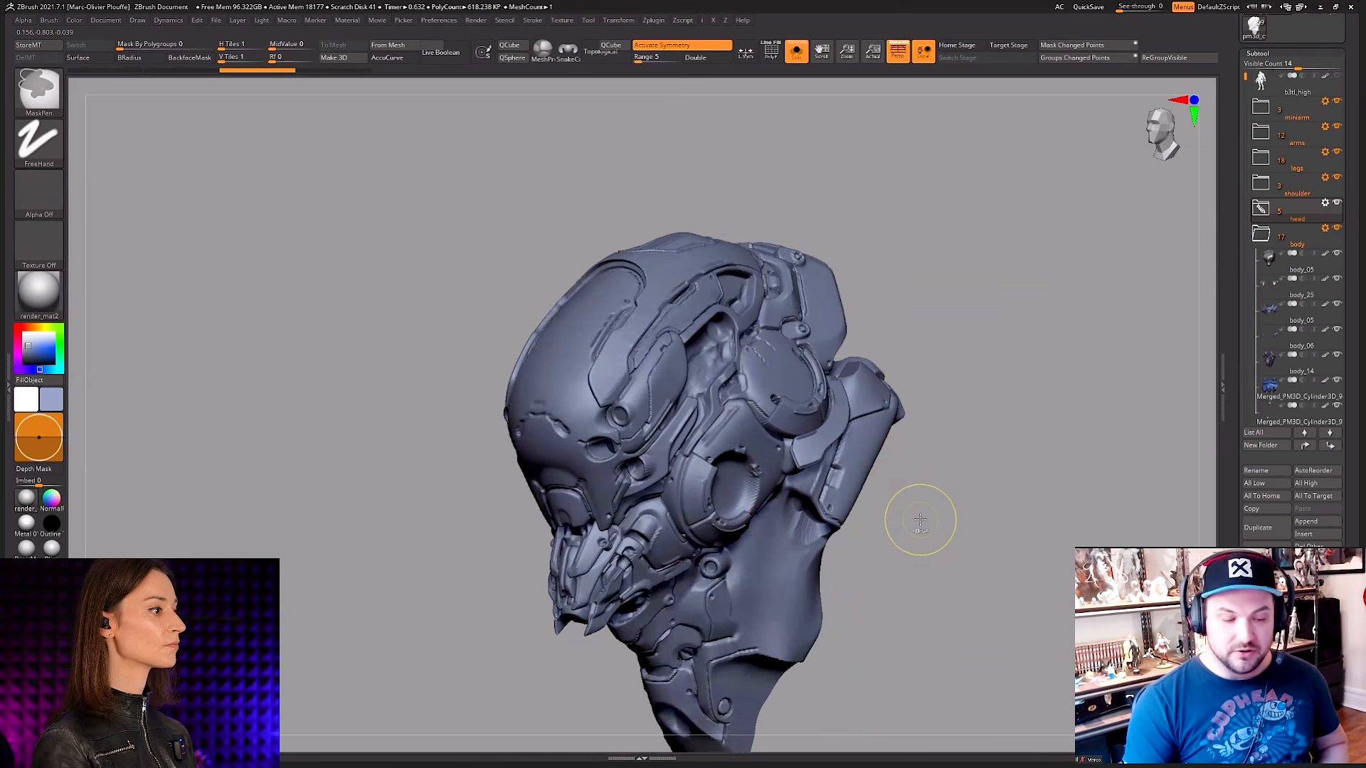
Step: Undo the last two changes to the head to bring back its painted colours, and view it from the side
key("ctrl+z")
key("ctrl+z")
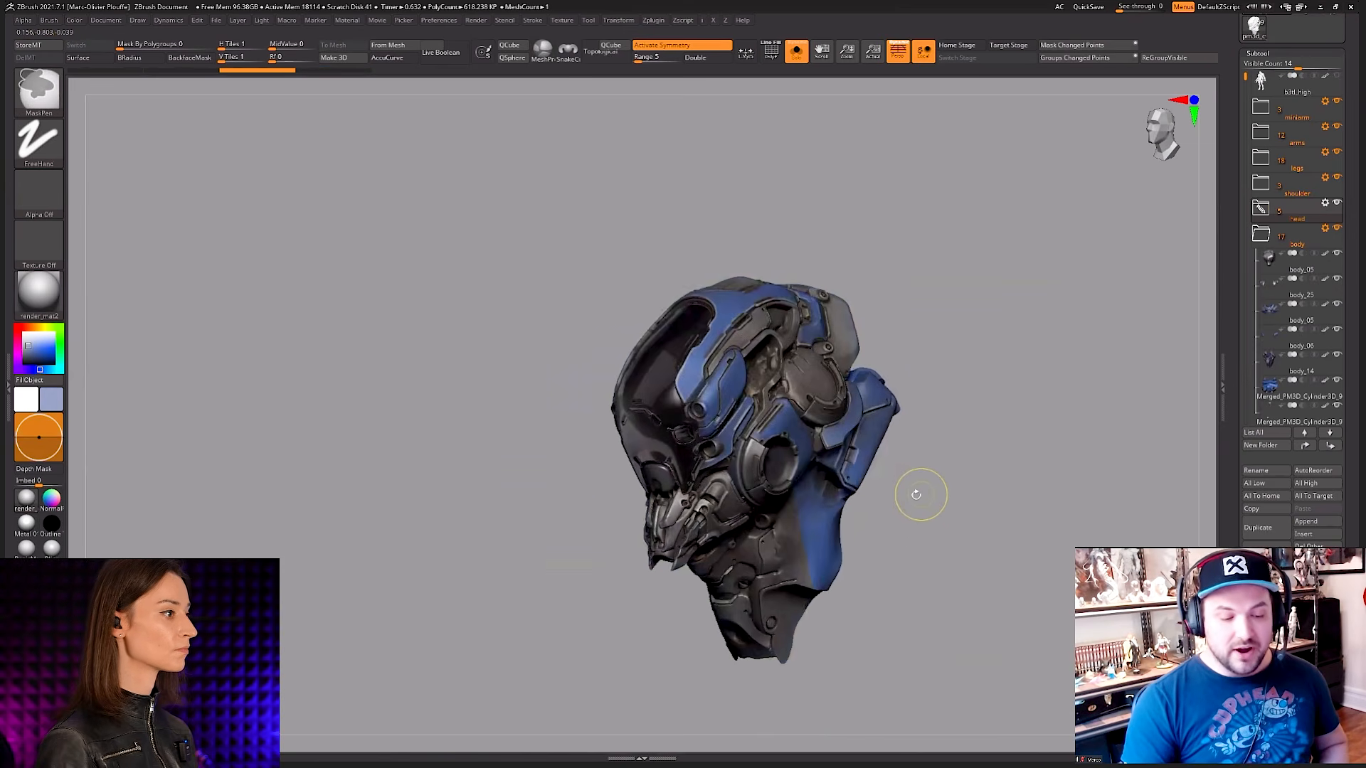
mouse_move(917, 493)
right_mouse_down()
mouse_move(1068, 466)
mouse_move(936, 463)
right_mouse_up()
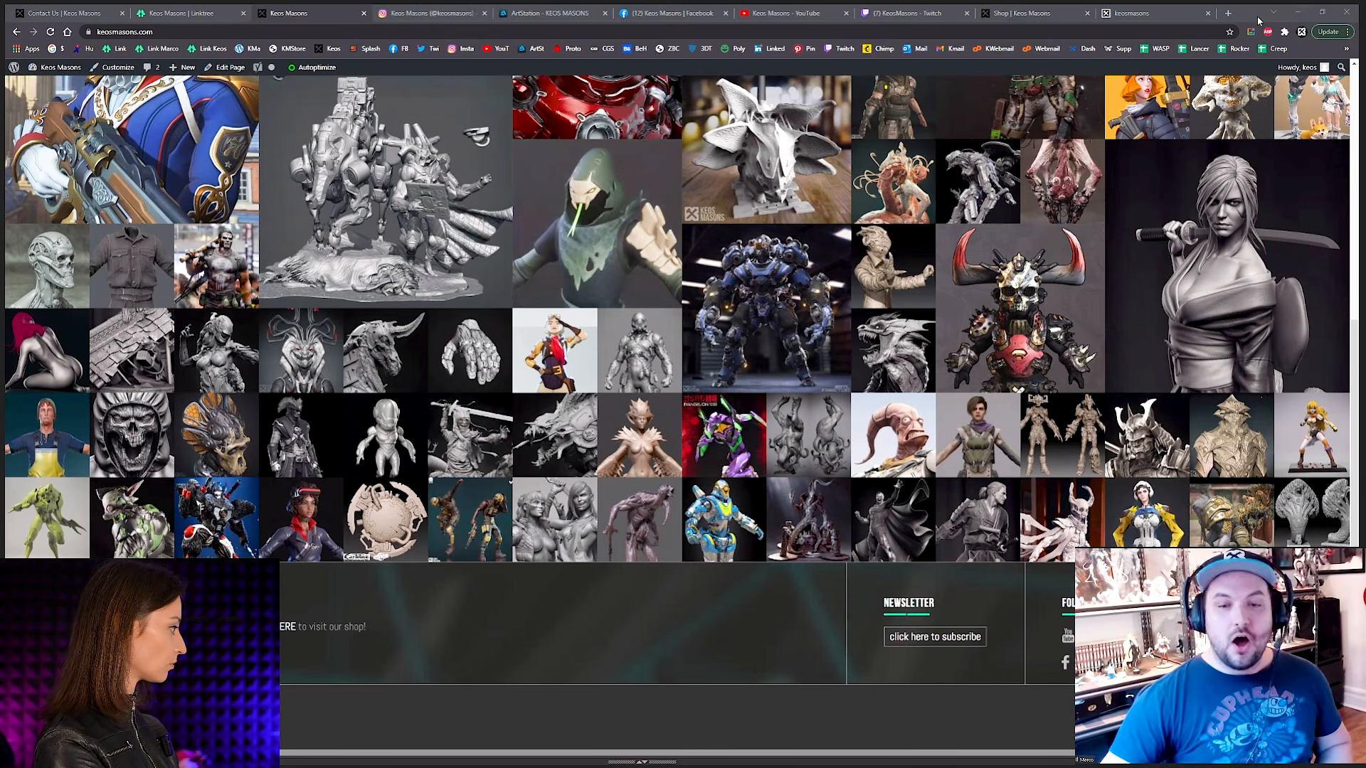
Step: Switch from the browser to ZBrush and compare the isolated helmet side pieces with the full armoured character
key("alt+Tab")
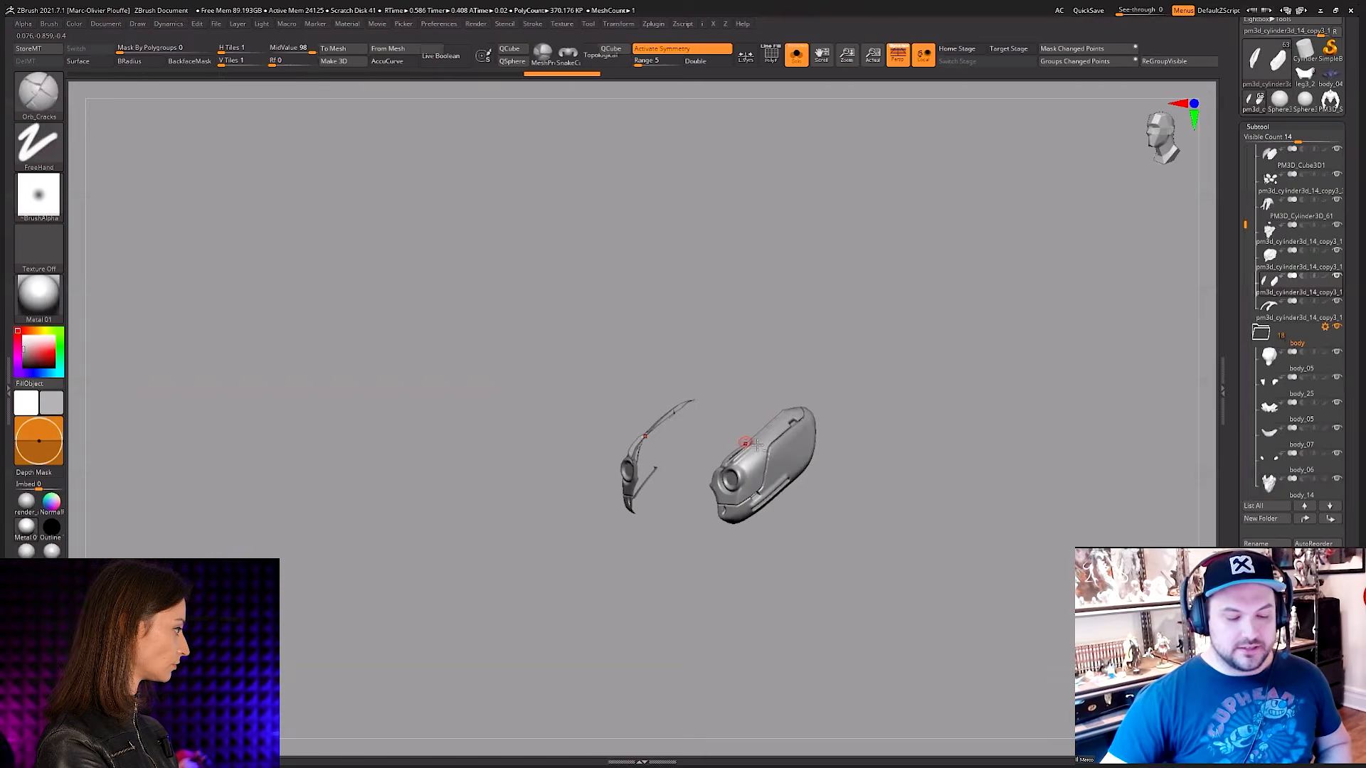
key("alt+s")
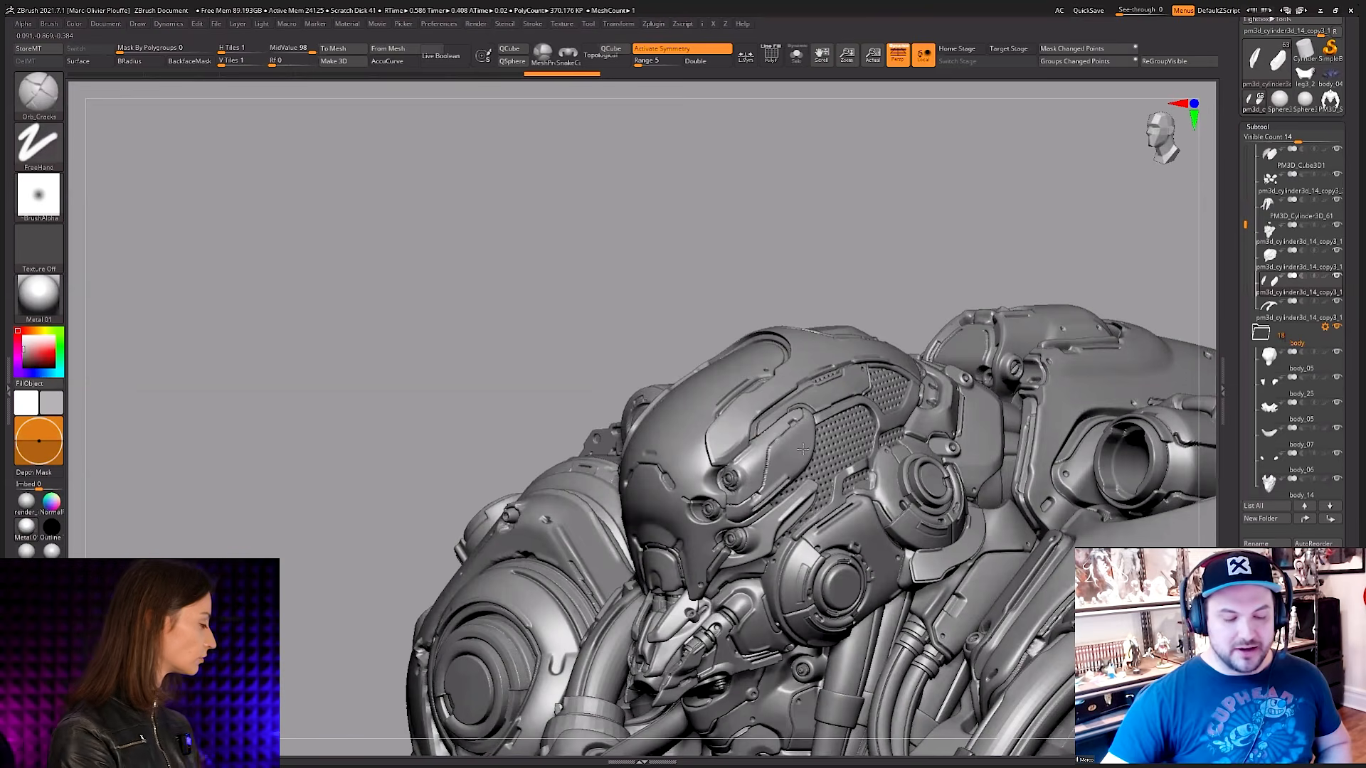
right_click_drag(802, 449, 742, 403, "shift")
key("alt+s")
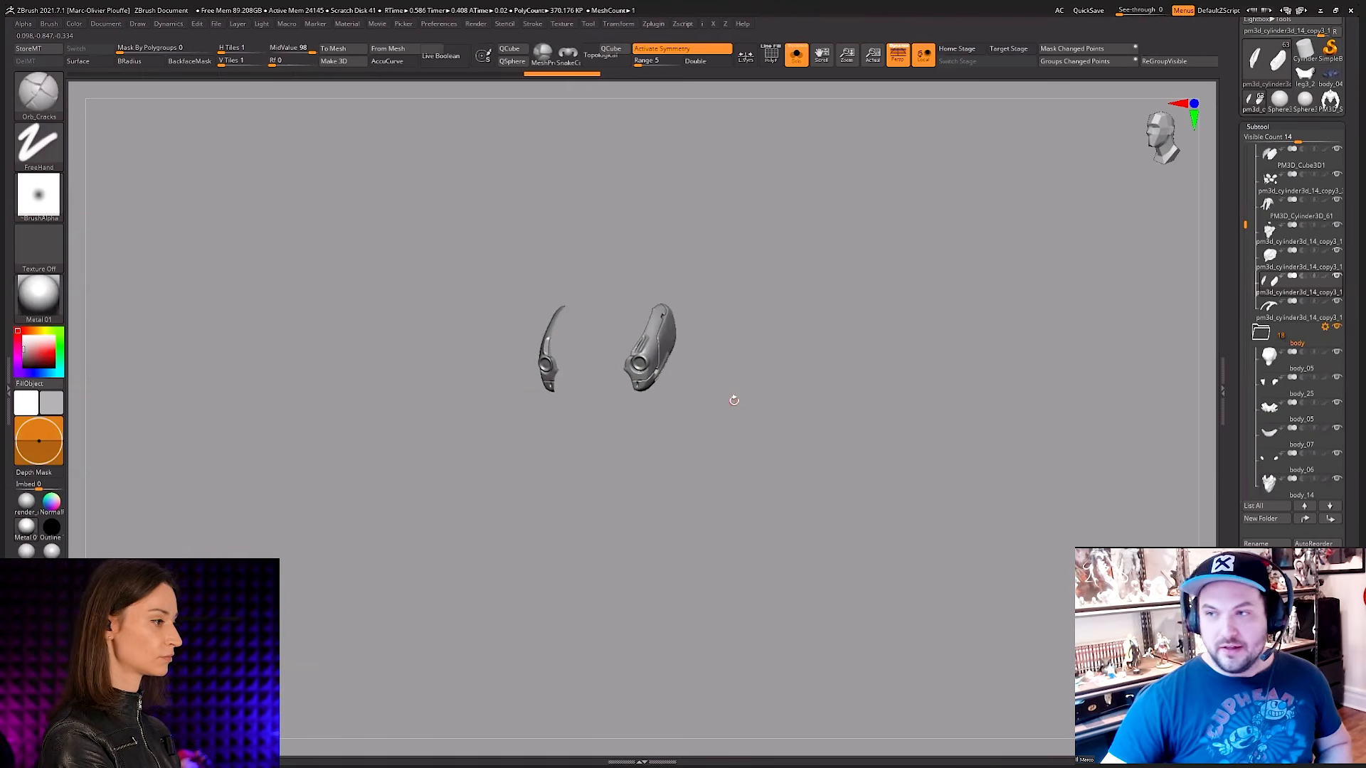
key("alt+s")
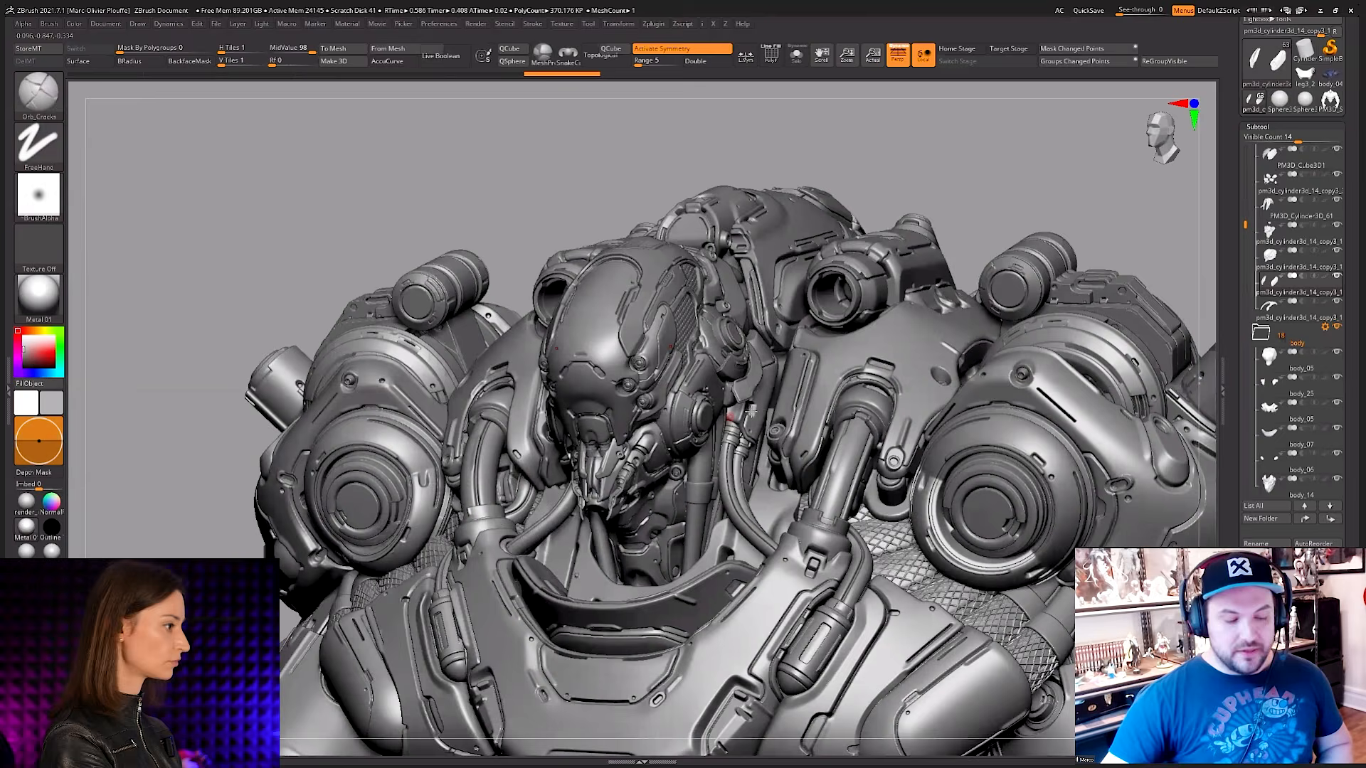
Step: Examine the detailed robot's helmet, chest and shoulder armour from both sides and from the front
right_click_drag(754, 411, 917, 200)
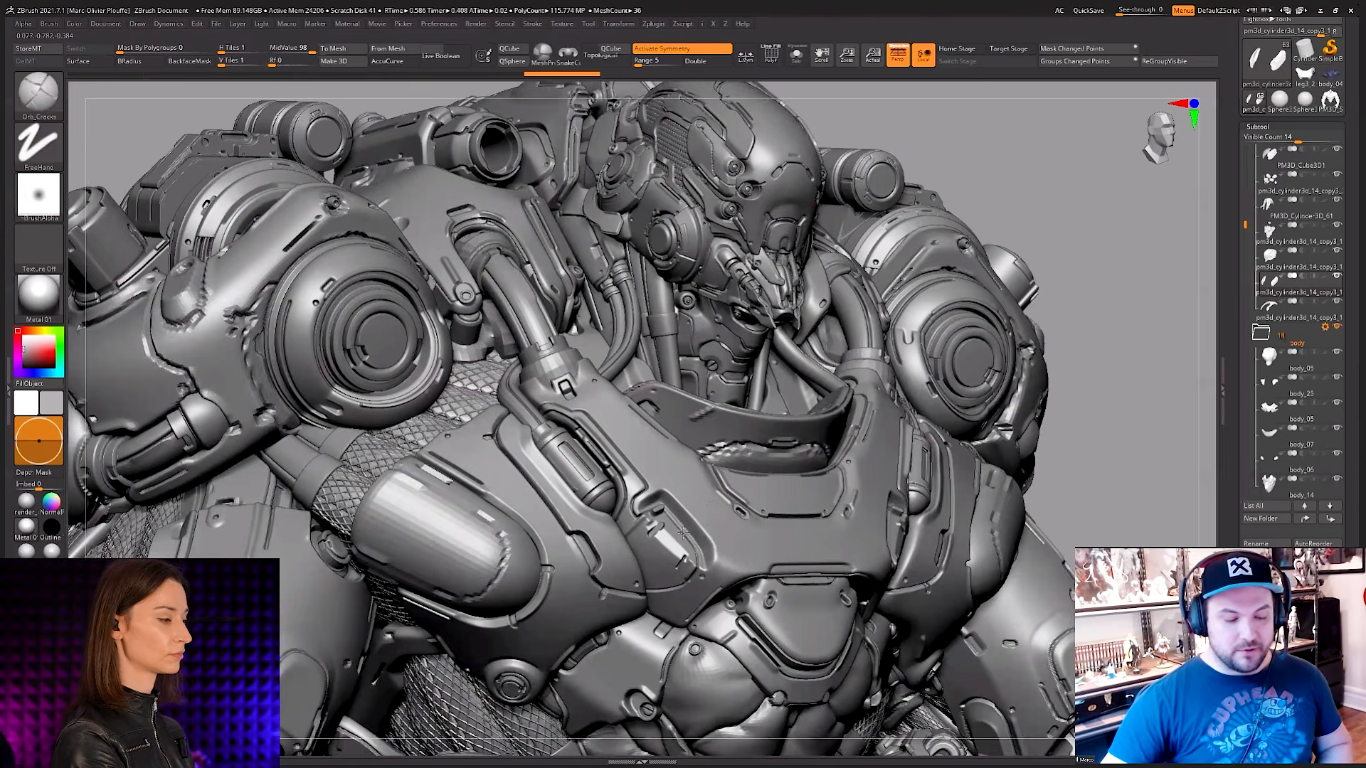
right_click_drag(704, 504, 715, 498, "alt")
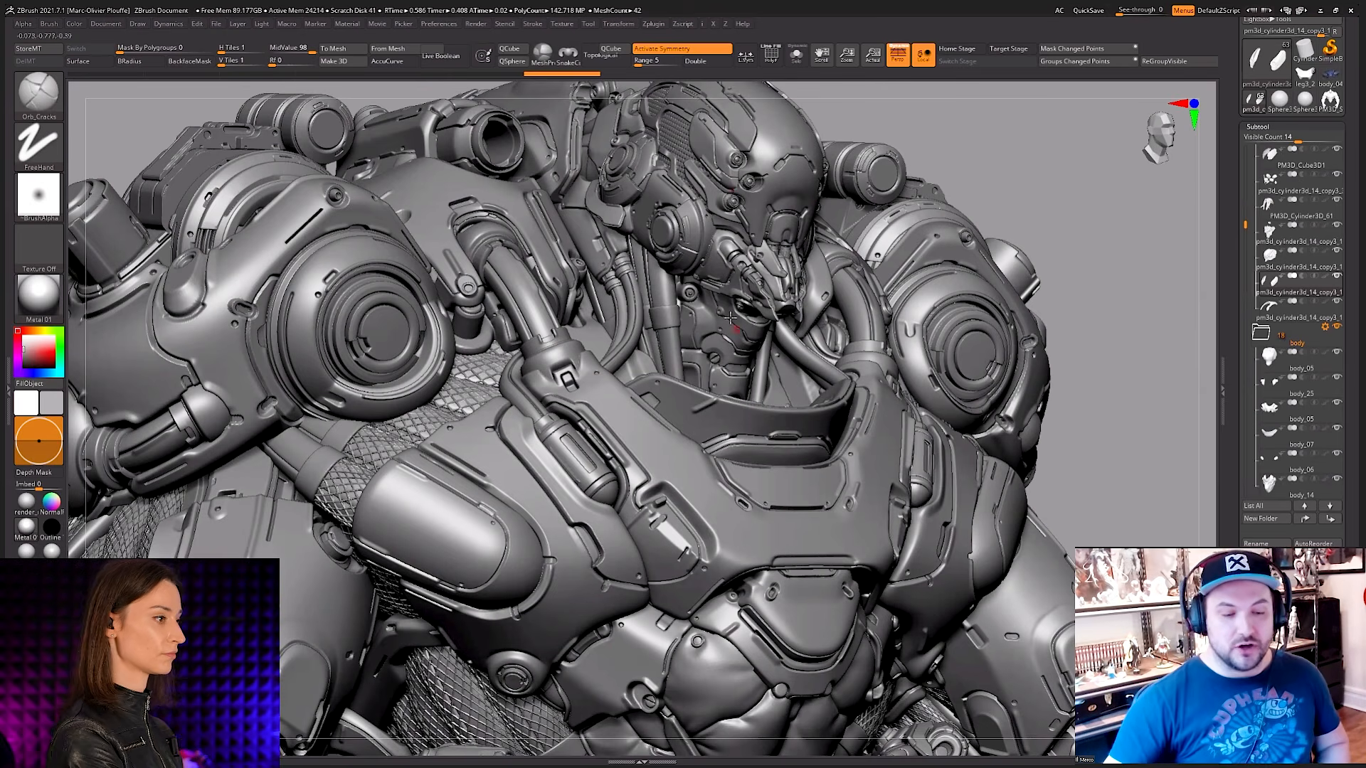
right_click_drag(687, 306, 713, 337, "ctrl")
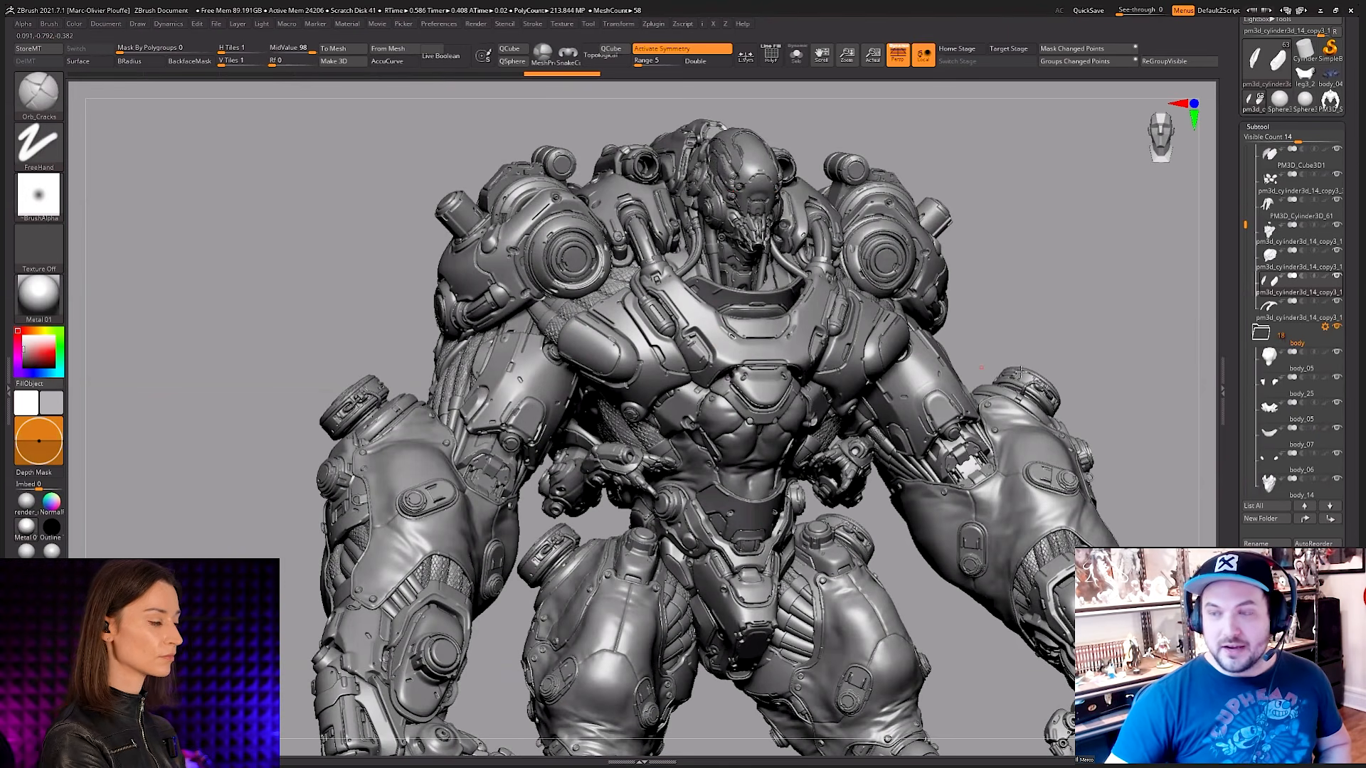
Step: Bring up the simple b3tl_block figure and inspect its overall body forms
left_click_drag(1227, 283, 1227, 380)
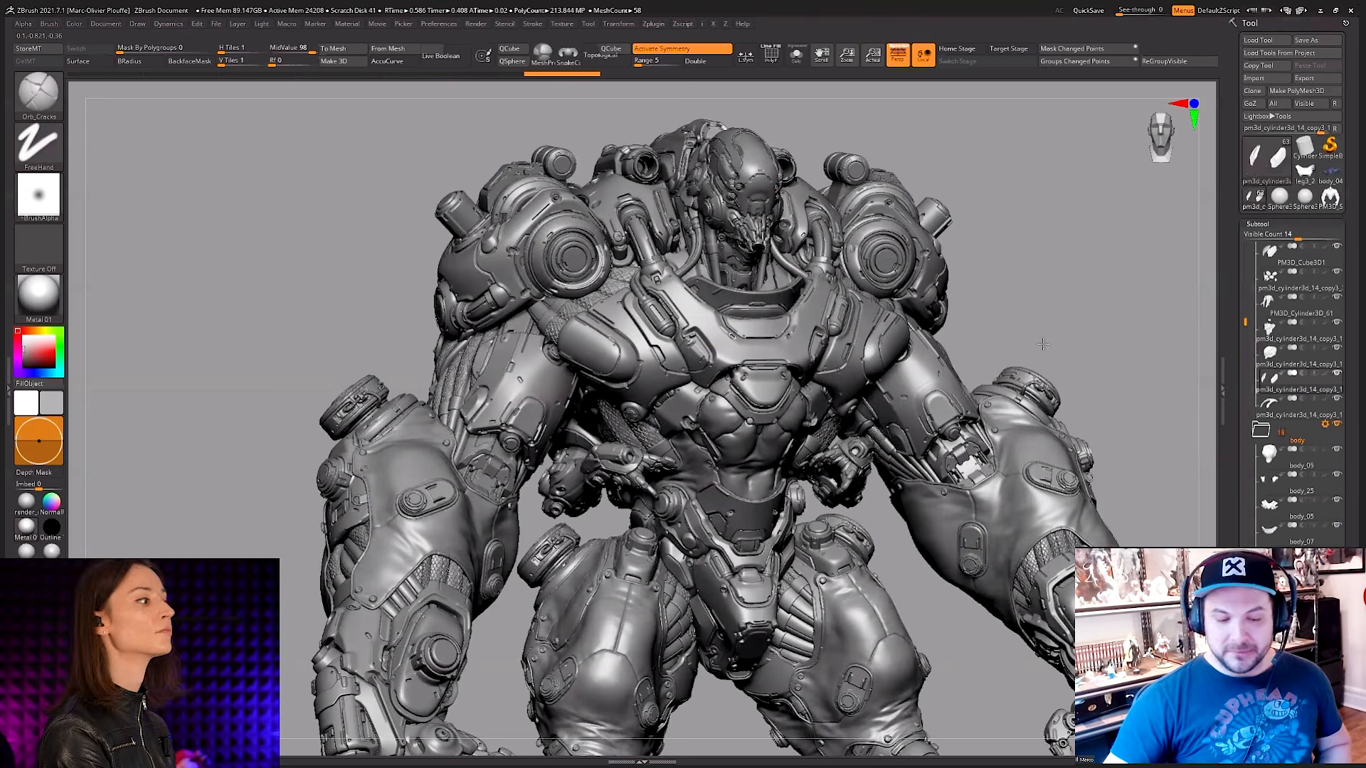
right_click_drag(1043, 345, 841, 195)
left_click_drag(1058, 302, 981, 379)
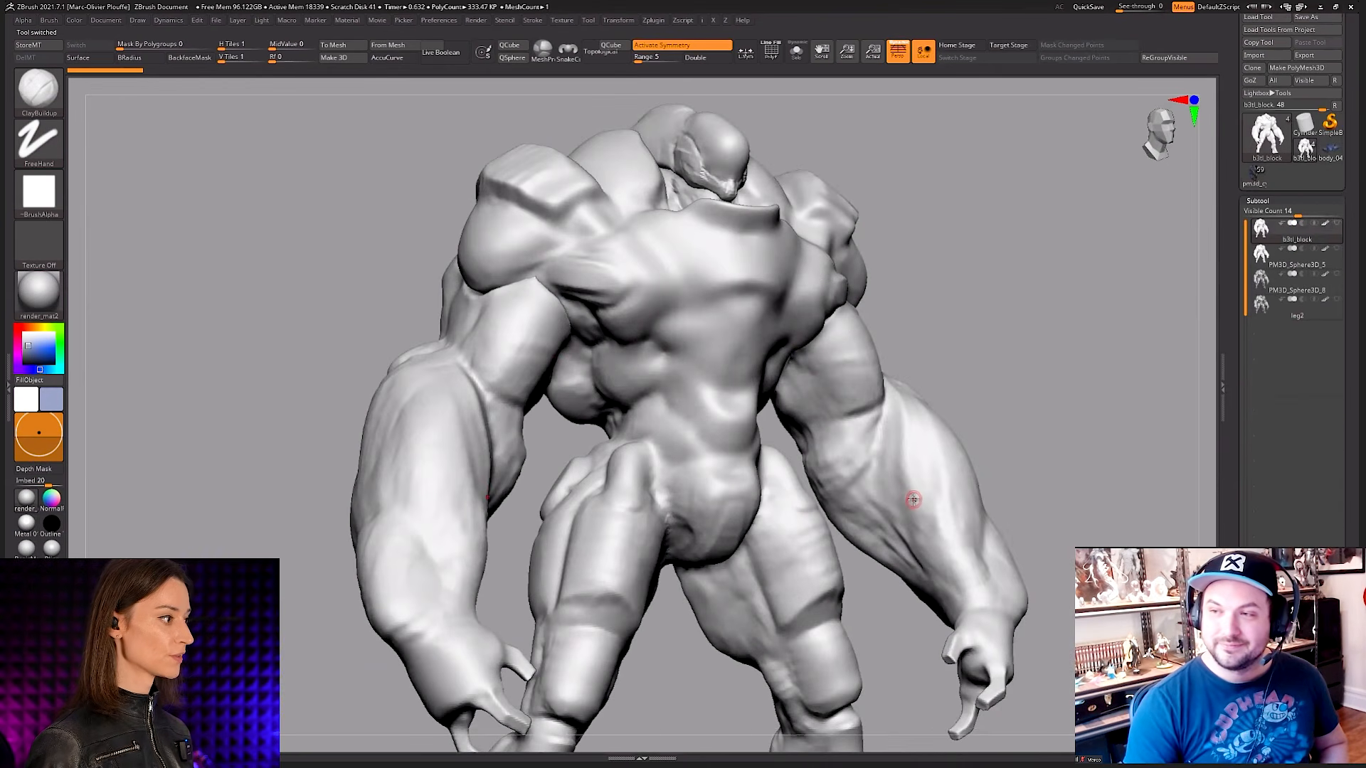
right_click_drag(930, 491, 743, 561, "alt")
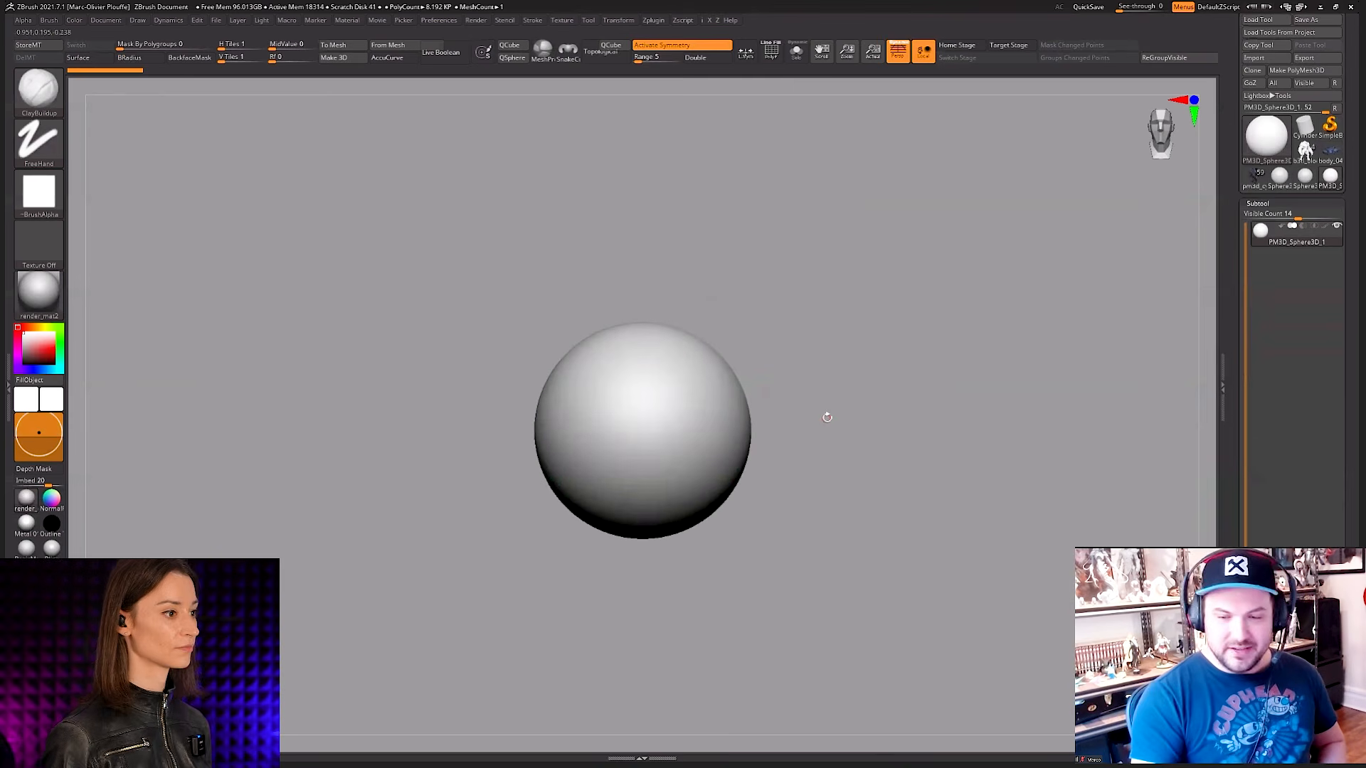
Step: Return from the sphere to the b3tl_block figure and examine its full-body proportions from the front
left_click(1304, 160)
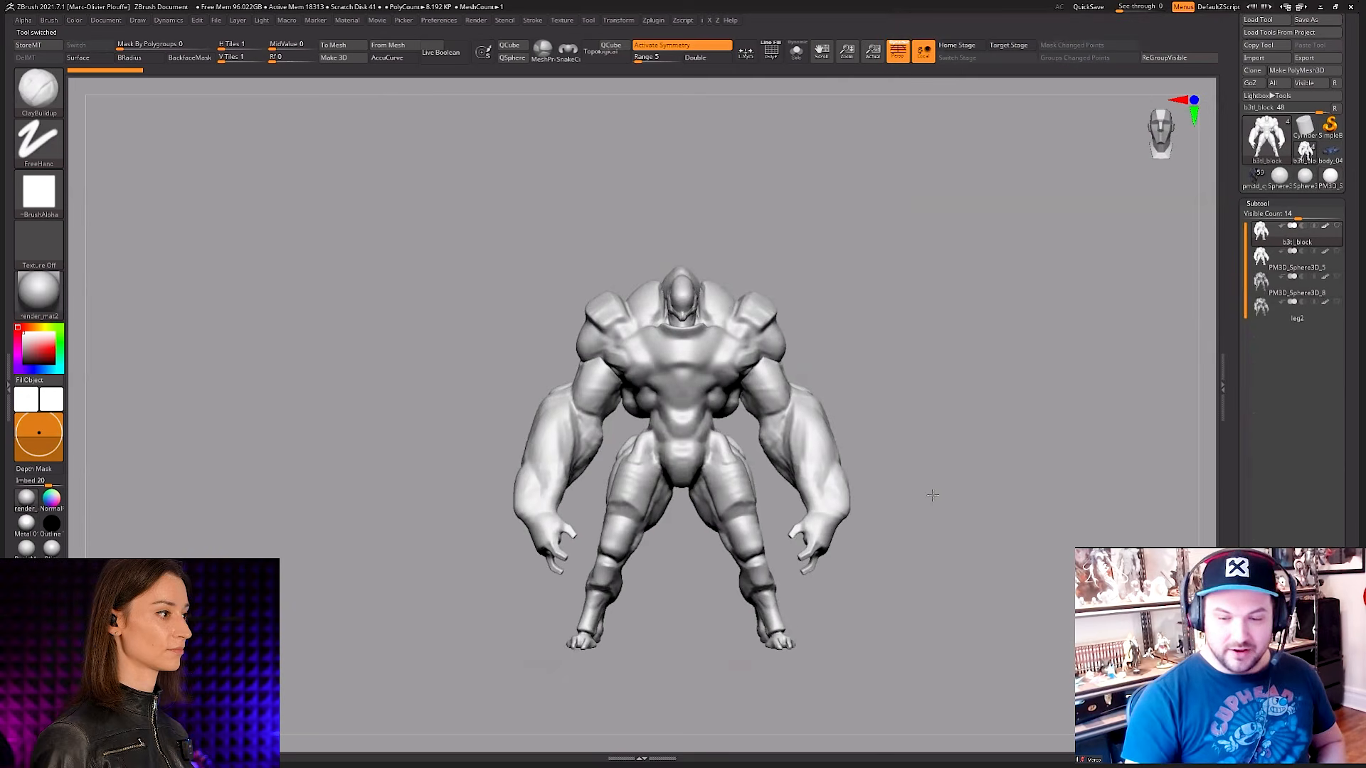
left_click_drag(739, 355, 790, 361)
mouse_move(937, 446)
left_mouse_down()
mouse_move(970, 446)
mouse_move(939, 434)
left_mouse_up()
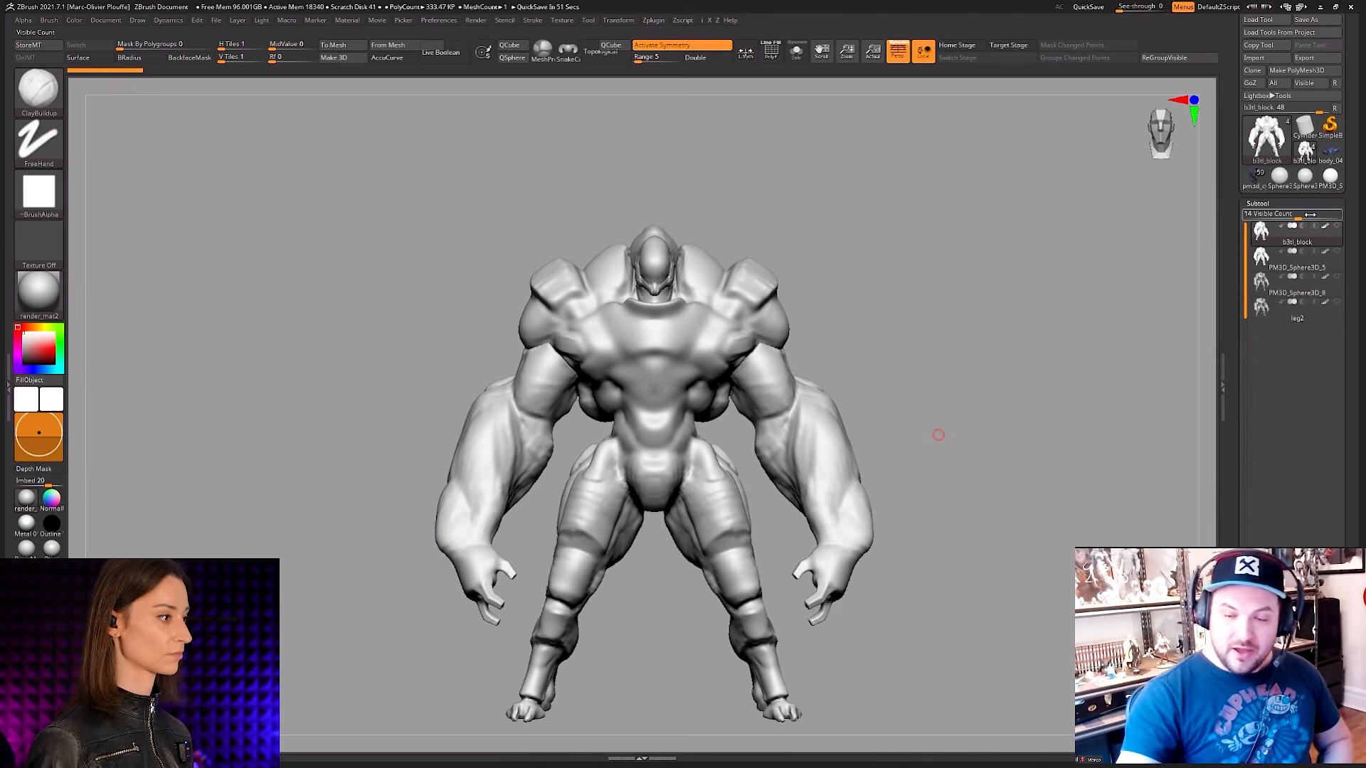
Step: Switch to the plain sphere PM3D_Sphere3D_1, check its wireframe and convert it to a DynaMesh at resolution 128
left_click(1330, 176)
key("shift+f")
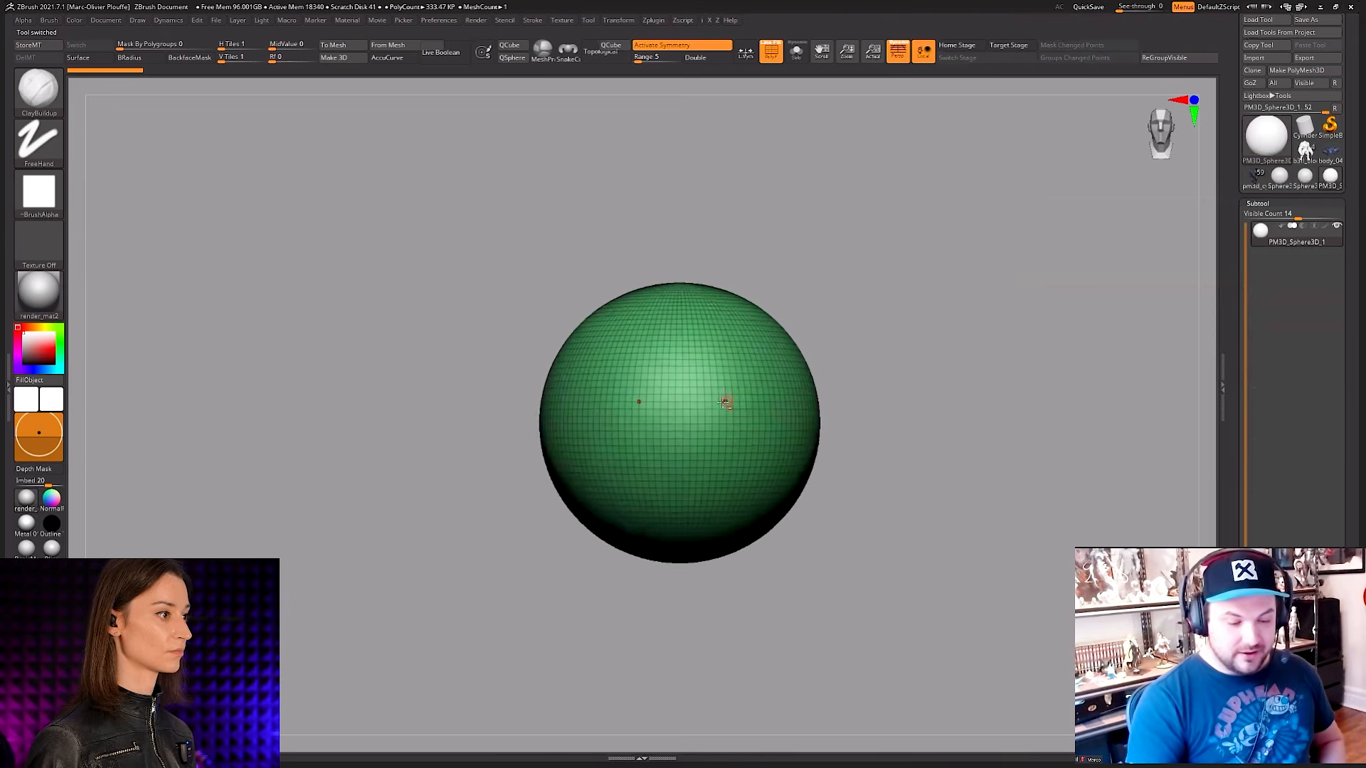
right_click_drag(724, 403, 683, 368, "alt")
key("space")
key("shift+f")
key("space")
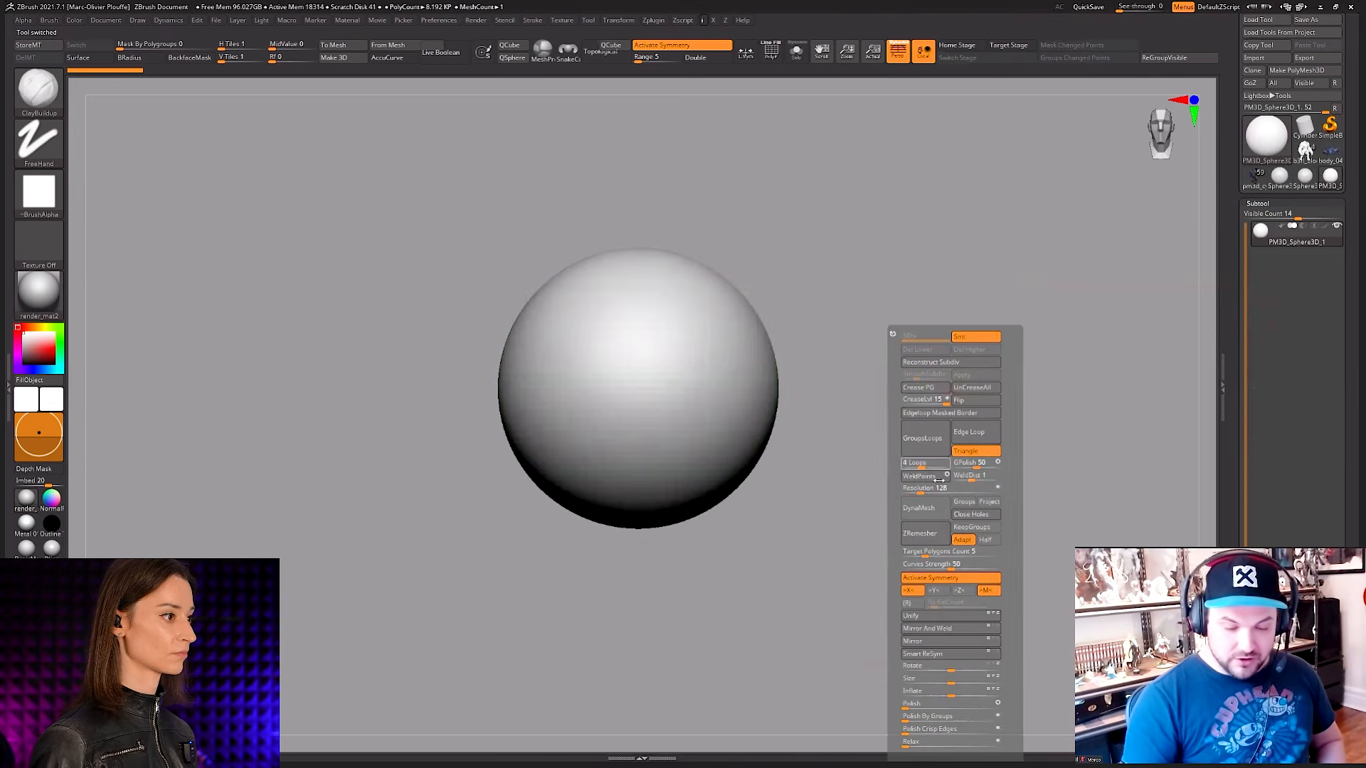
left_click(924, 509)
key("shift+f")
key("shift+f")
Step: Smooth the surface of the DynaMesh sphere and display its wireframe from the front
right_click(725, 385)
mouse_move(725, 366)
right_mouse_down("alt")
mouse_move(723, 389)
mouse_move(699, 387)
right_mouse_up("alt")
key("shift")
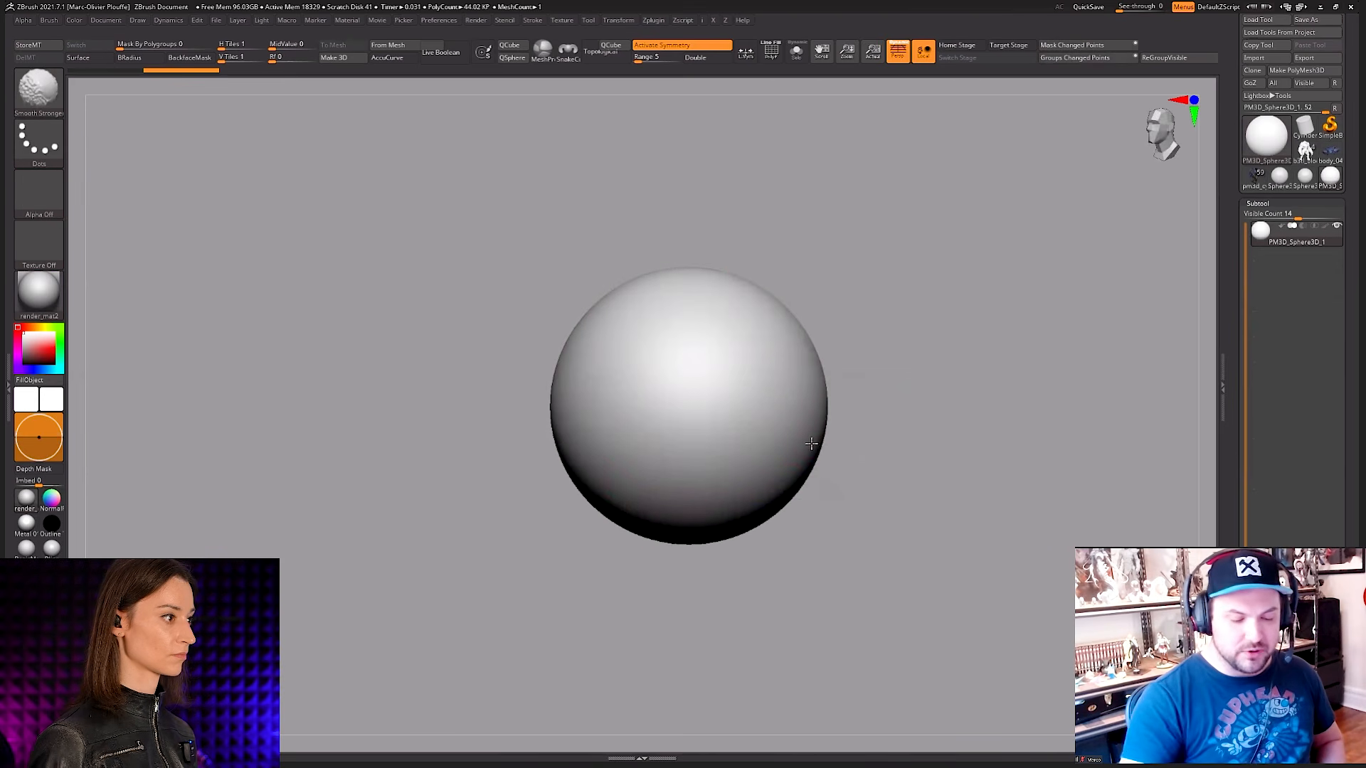
mouse_move(887, 436)
right_mouse_down("alt")
mouse_move(906, 430)
mouse_move(869, 430)
right_mouse_up("alt")
right_click_drag(869, 429, 847, 436, "shift")
key("shift+f")
Step: Carve both sides of the sphere's lower half inward with large ClayBuildup strokes, and hide the wireframe
right_click(722, 382)
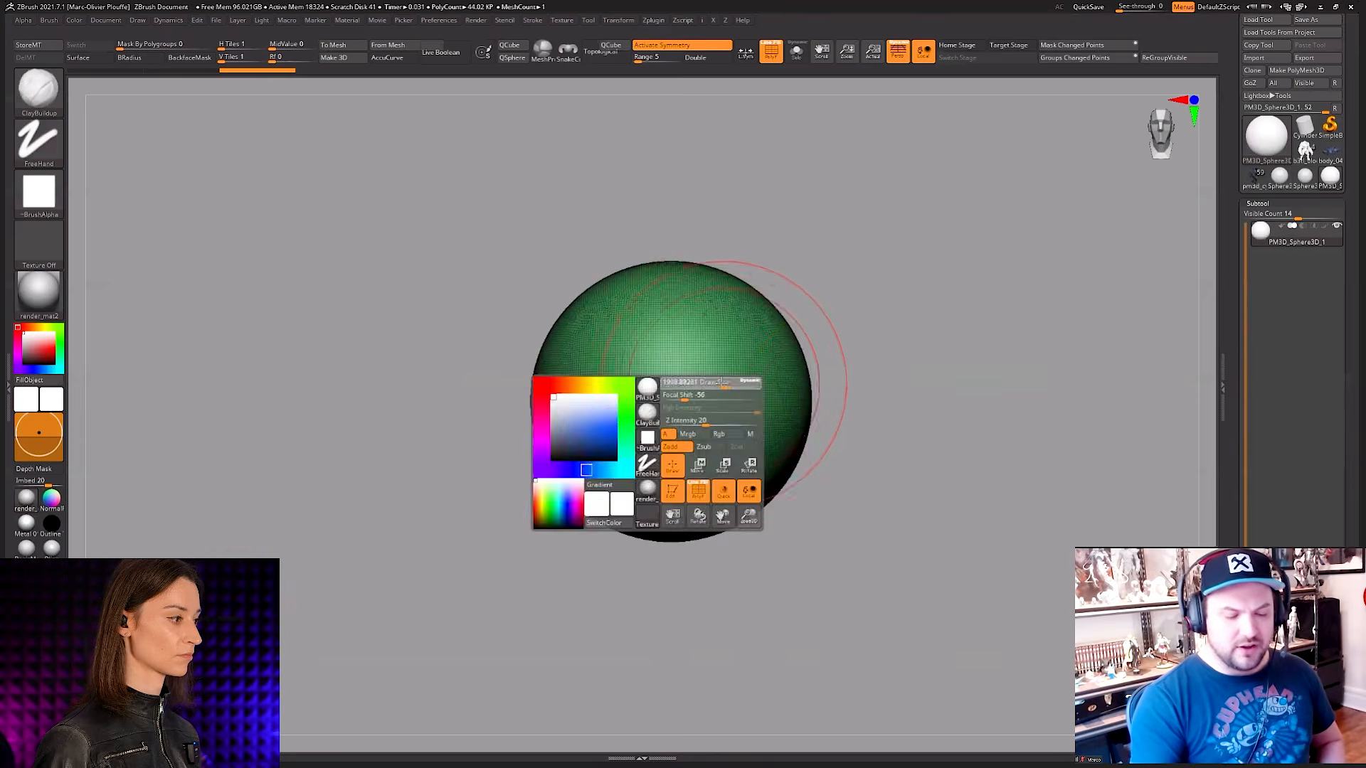
key("space")
right_click_drag(741, 445, 738, 430, "alt")
mouse_move(738, 430)
left_mouse_down()
mouse_move(732, 497)
mouse_move(773, 446)
left_mouse_up()
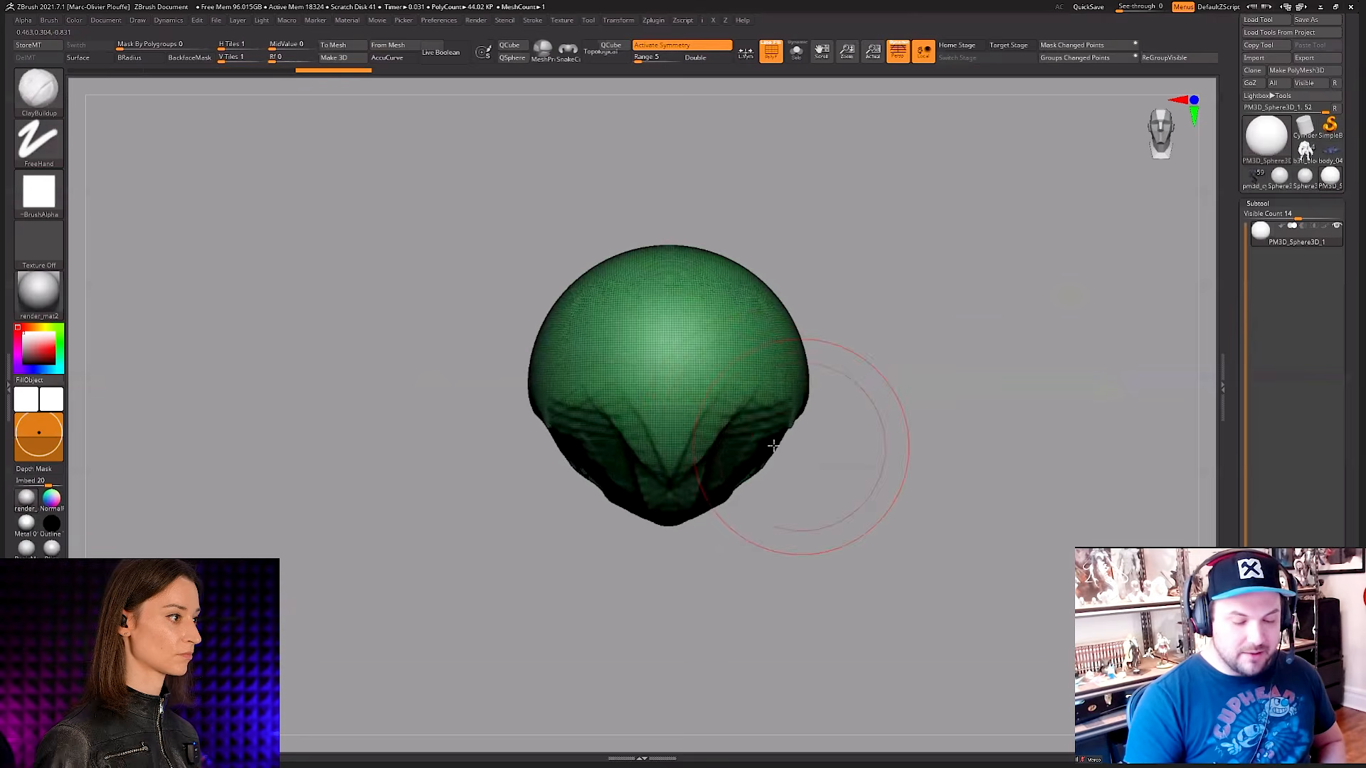
right_click_drag(773, 446, 719, 436)
key("shift+f")
Step: Smooth the carved lower part and cut away the underside at the back of the head
mouse_move(825, 384)
left_mouse_down()
mouse_move(768, 456)
mouse_move(857, 441)
left_mouse_up()
right_click_drag(857, 441, 811, 427)
key("shift")
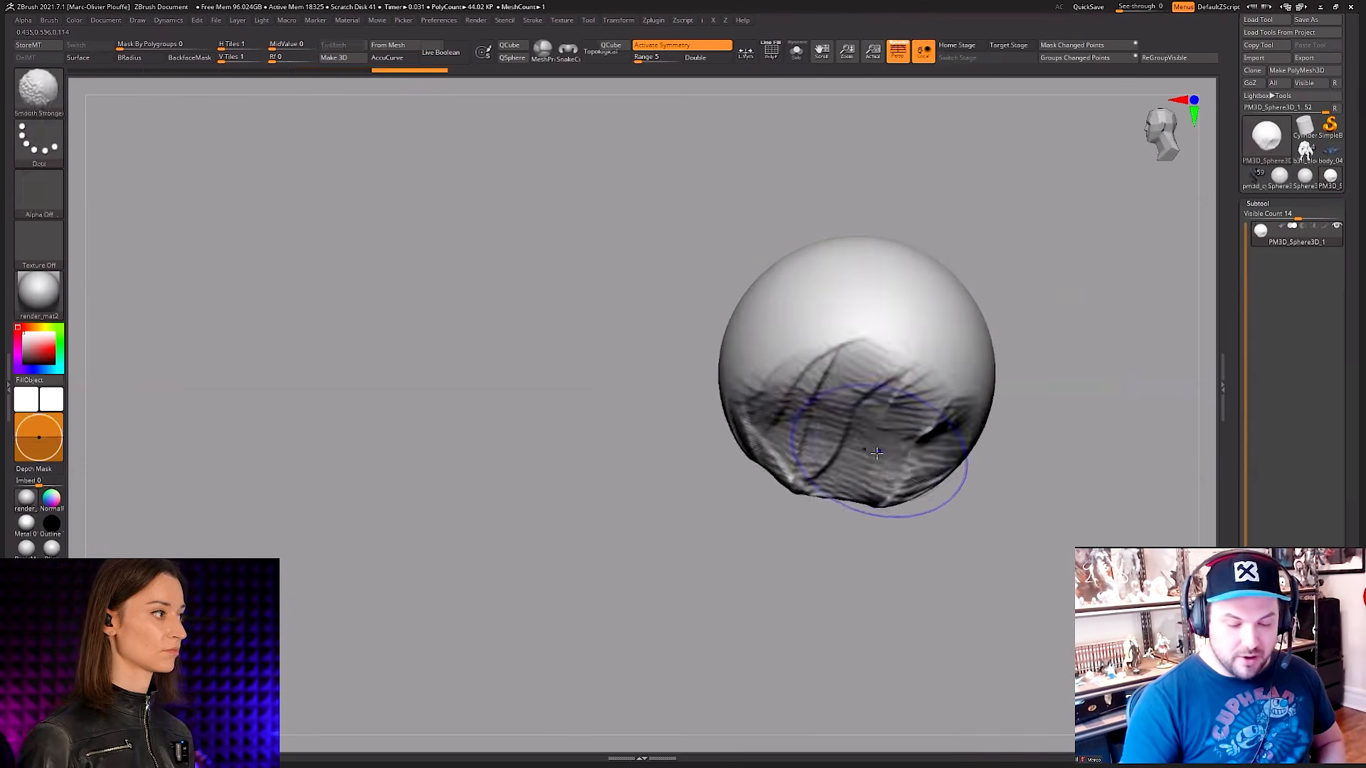
mouse_move(876, 453)
left_mouse_down("alt")
mouse_move(954, 426)
mouse_move(923, 475)
left_mouse_up("alt")
left_click_drag(893, 429, 975, 366, "alt")
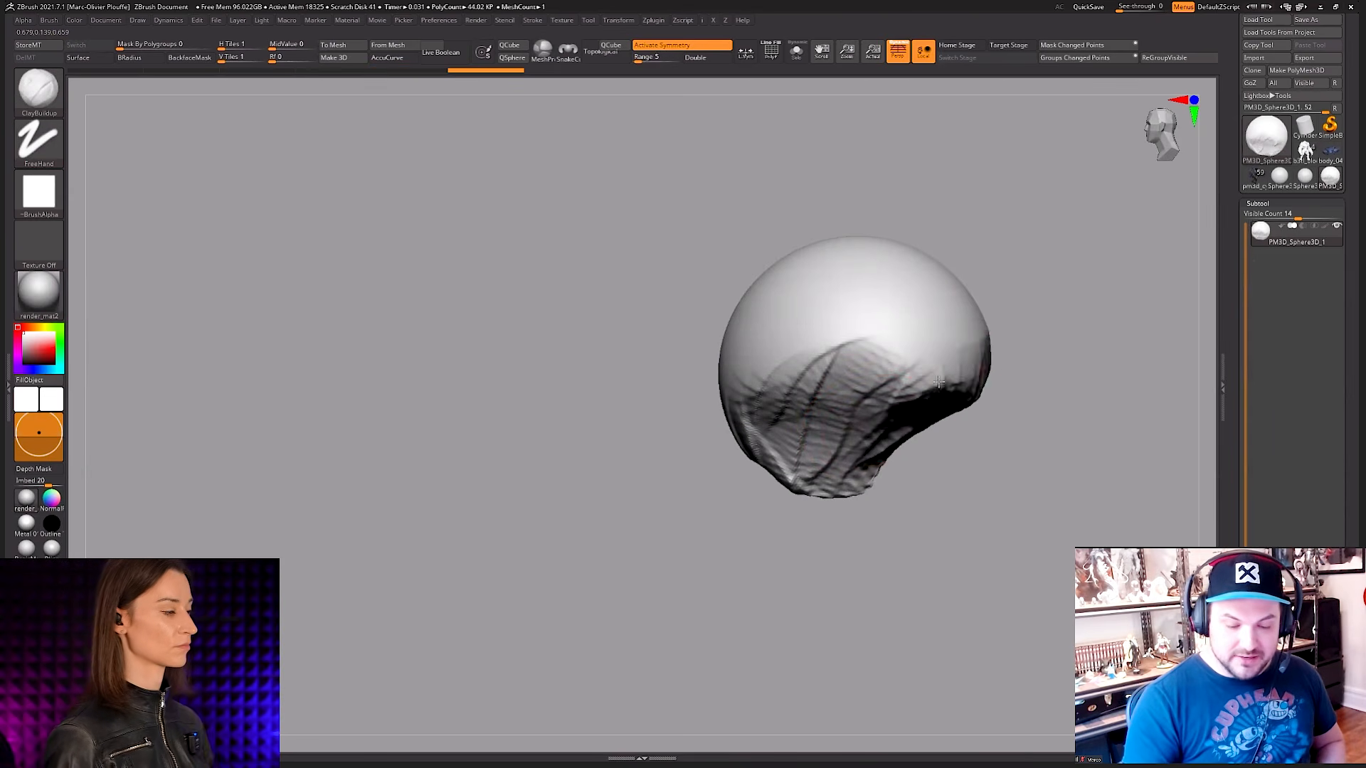
Step: Flatten the side and upper back of the head with broad ClayBuildup strokes, and smooth the planes
mouse_move(890, 399)
left_mouse_down("alt")
mouse_move(978, 335)
mouse_move(1000, 274)
left_mouse_up("alt")
left_click_drag(985, 348, 883, 393, "alt")
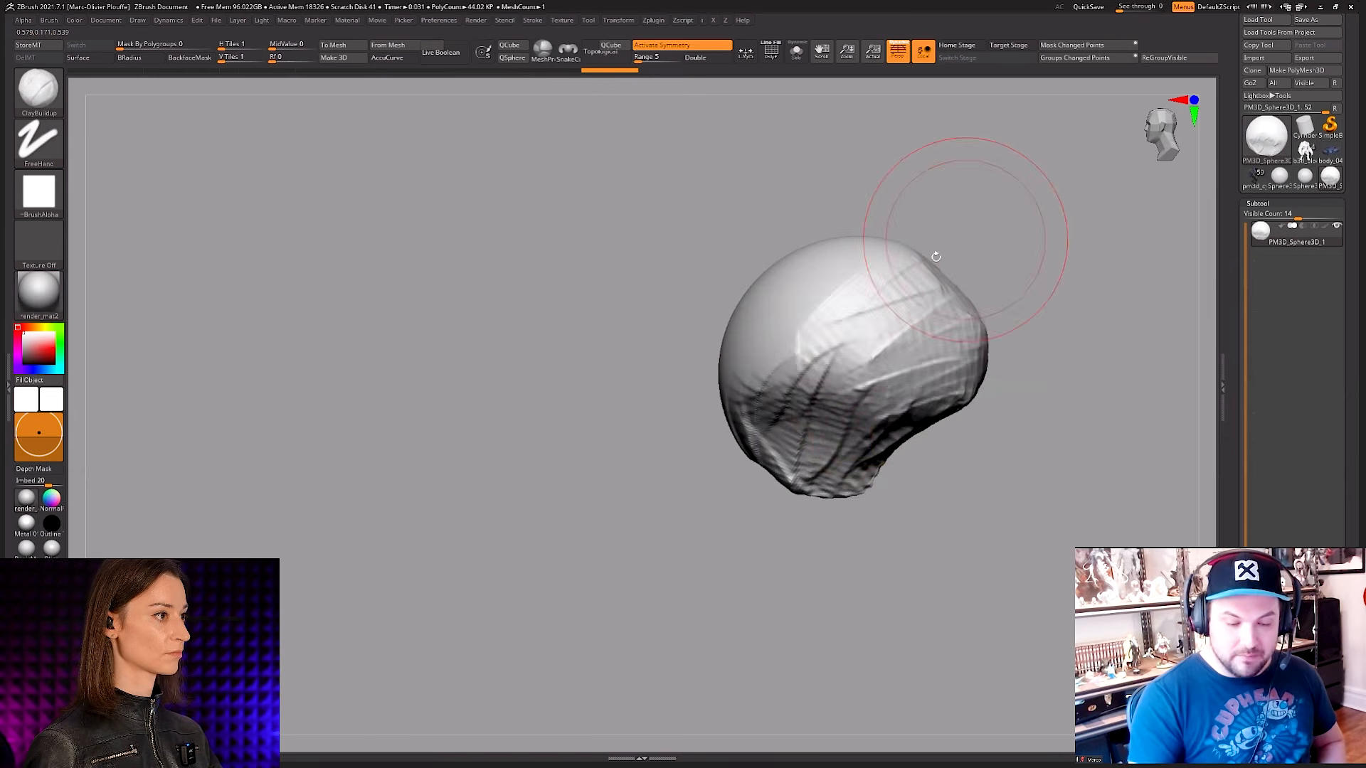
mouse_move(961, 229)
right_mouse_down()
mouse_move(884, 381)
mouse_move(829, 316)
right_mouse_up()
mouse_move(862, 364)
right_mouse_down()
mouse_move(887, 313)
mouse_move(883, 328)
right_mouse_up()
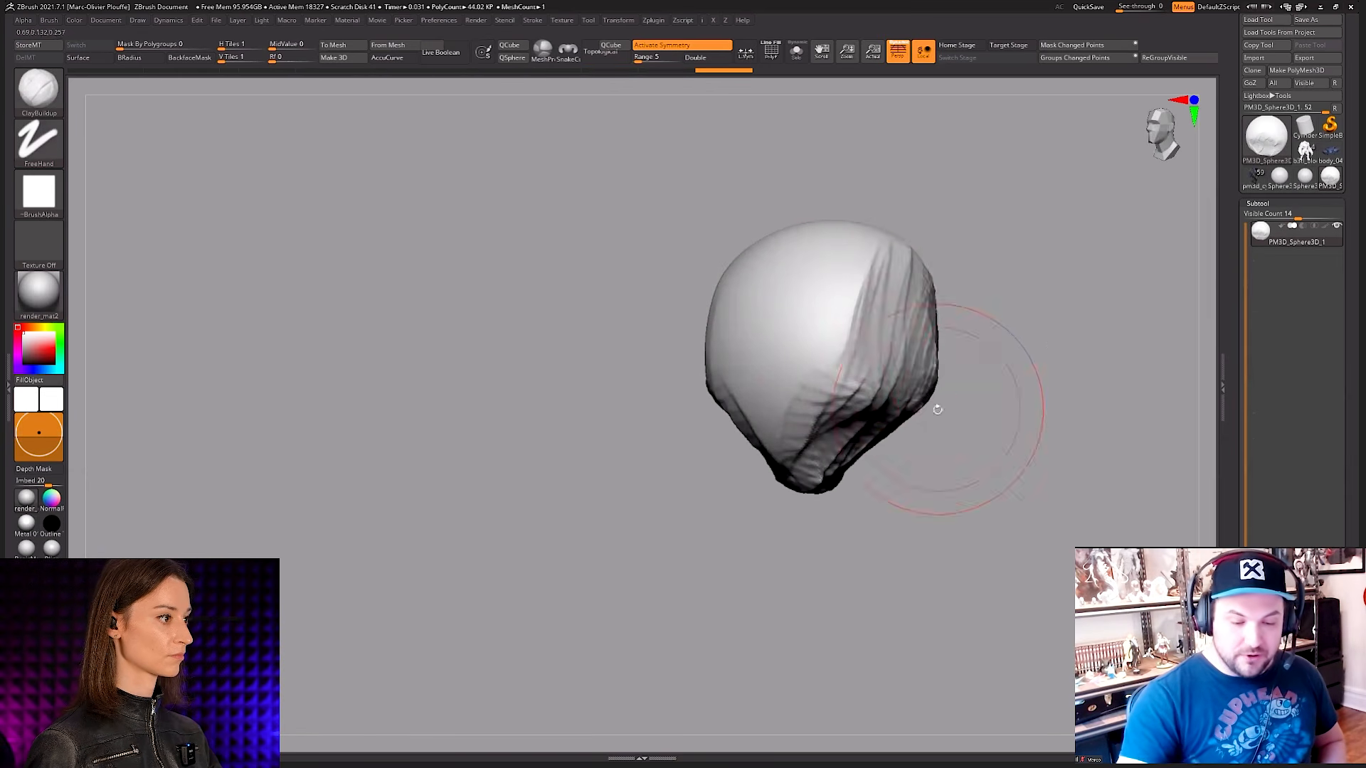
right_click_drag(937, 410, 900, 433)
left_click_drag(899, 434, 808, 552, "shift")
right_click_drag(808, 552, 856, 504, "alt")
Step: Adjust the brush size and build up a protruding face mass at the lower front of the head
key("space")
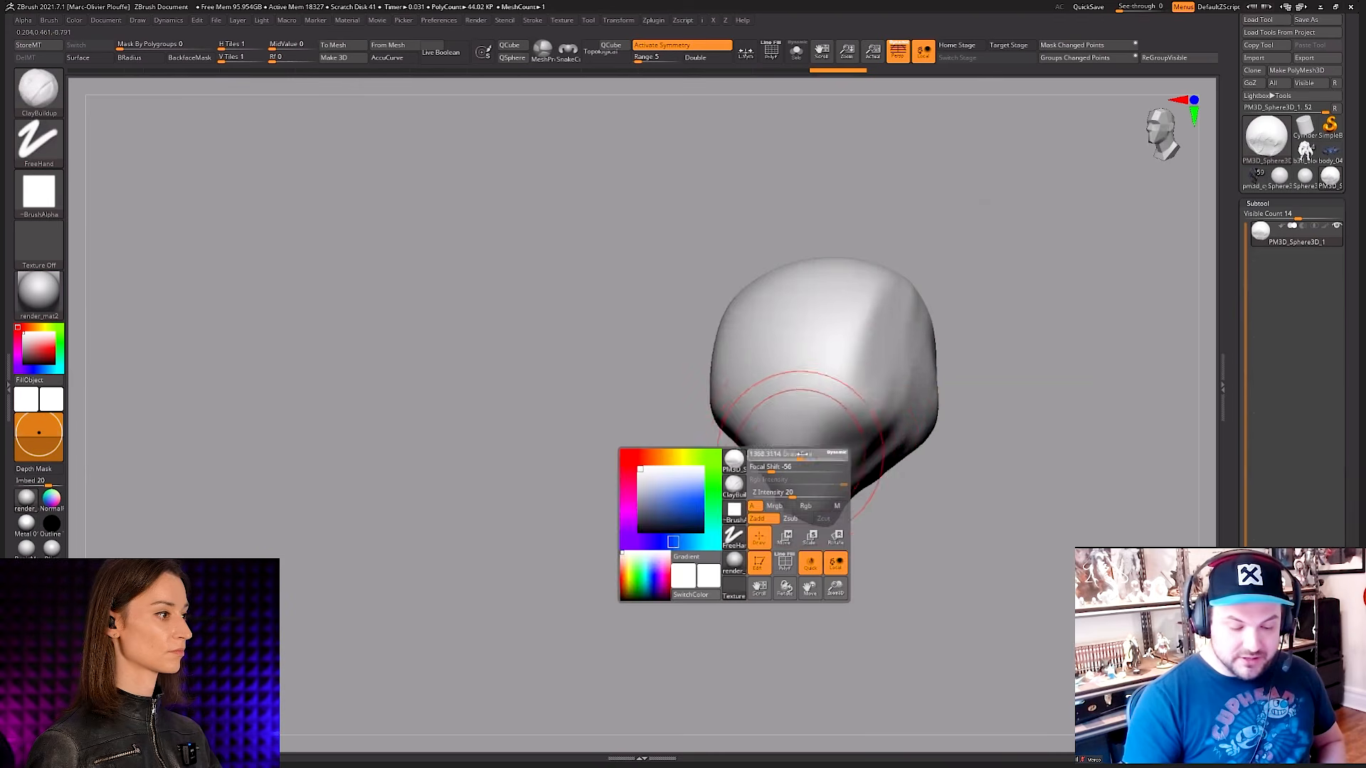
right_click_drag(731, 481, 776, 426)
left_click_drag(764, 416, 809, 488)
right_click_drag(808, 488, 896, 470, "alt")
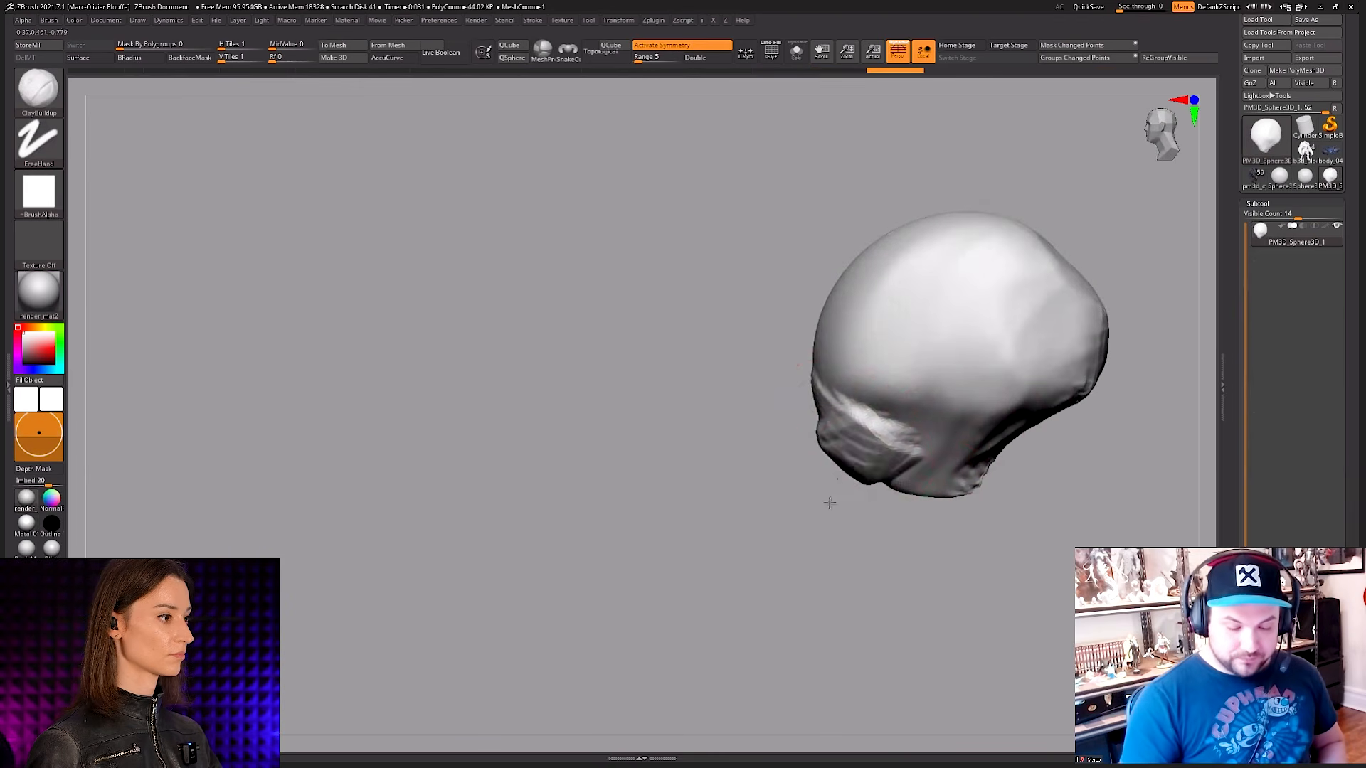
right_click_drag(787, 474, 815, 455)
left_click_drag(814, 434, 854, 455, "shift")
right_click_drag(854, 455, 862, 467)
Step: Extend the face mass downward into a jaw with ClayBuildup strokes and smooth it into the skull
key("space")
left_click_drag(904, 448, 865, 491)
right_click_drag(860, 523, 879, 469)
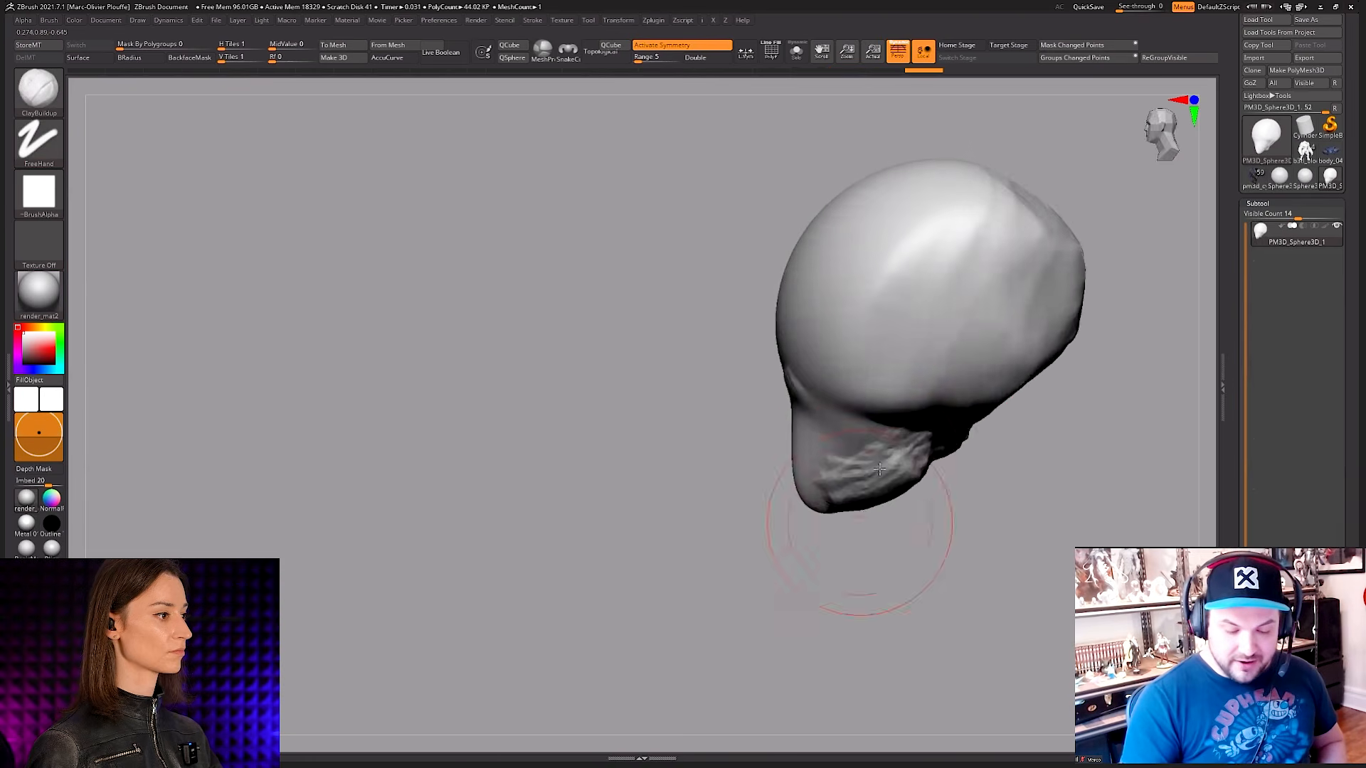
left_click_drag(848, 515, 907, 491)
right_click_drag(943, 388, 957, 438)
left_click_drag(900, 463, 839, 491, "shift")
right_click_drag(878, 455, 886, 519, "shift")
right_click_drag(886, 519, 857, 466, "ctrl")
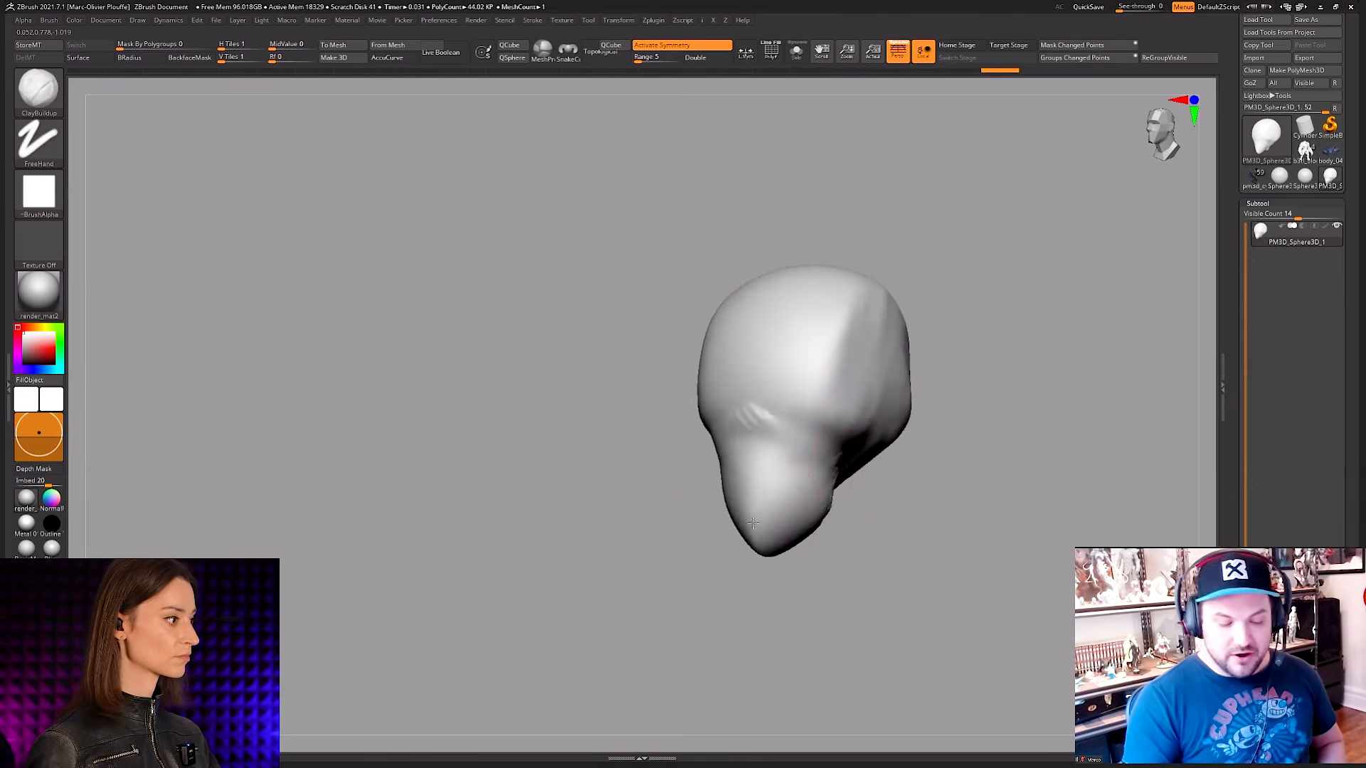
Step: Add clay over the temples and forehead to build a raised mass around the upper head
right_click_drag(799, 573, 870, 444)
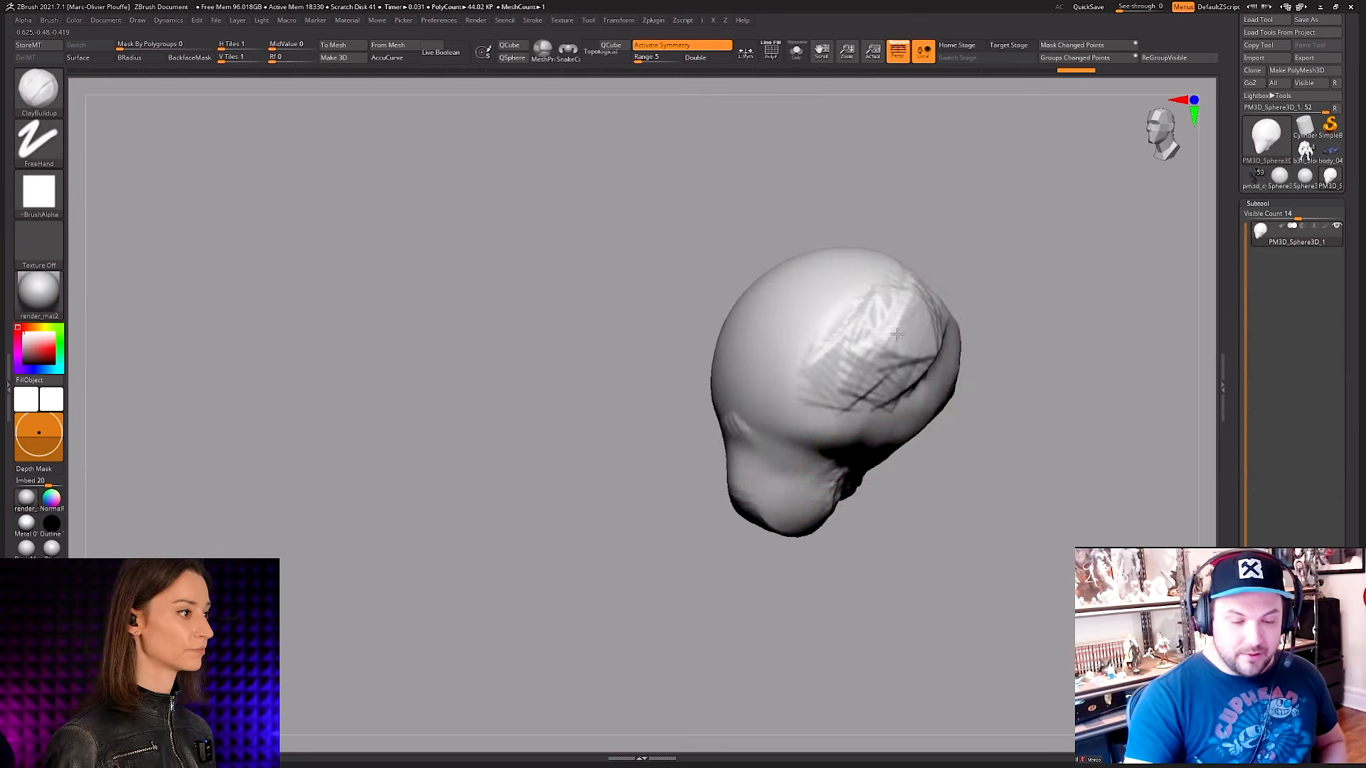
mouse_move(897, 335)
right_mouse_down()
mouse_move(915, 320)
mouse_move(832, 351)
mouse_move(898, 343)
right_mouse_up()
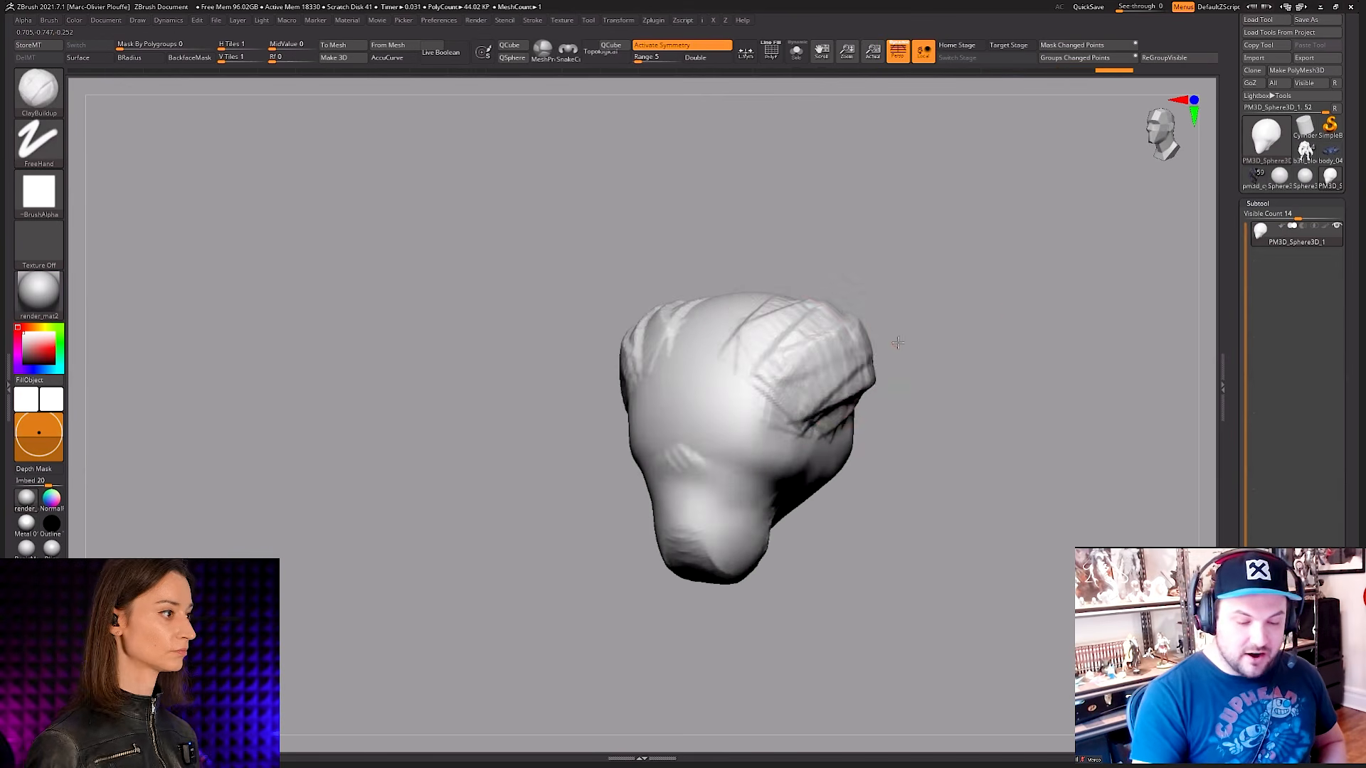
mouse_move(777, 371)
left_mouse_down()
mouse_move(704, 399)
mouse_move(731, 356)
mouse_move(701, 384)
mouse_move(718, 394)
left_mouse_up()
mouse_move(754, 399)
right_mouse_down()
mouse_move(854, 414)
mouse_move(917, 366)
mouse_move(840, 412)
right_mouse_up()
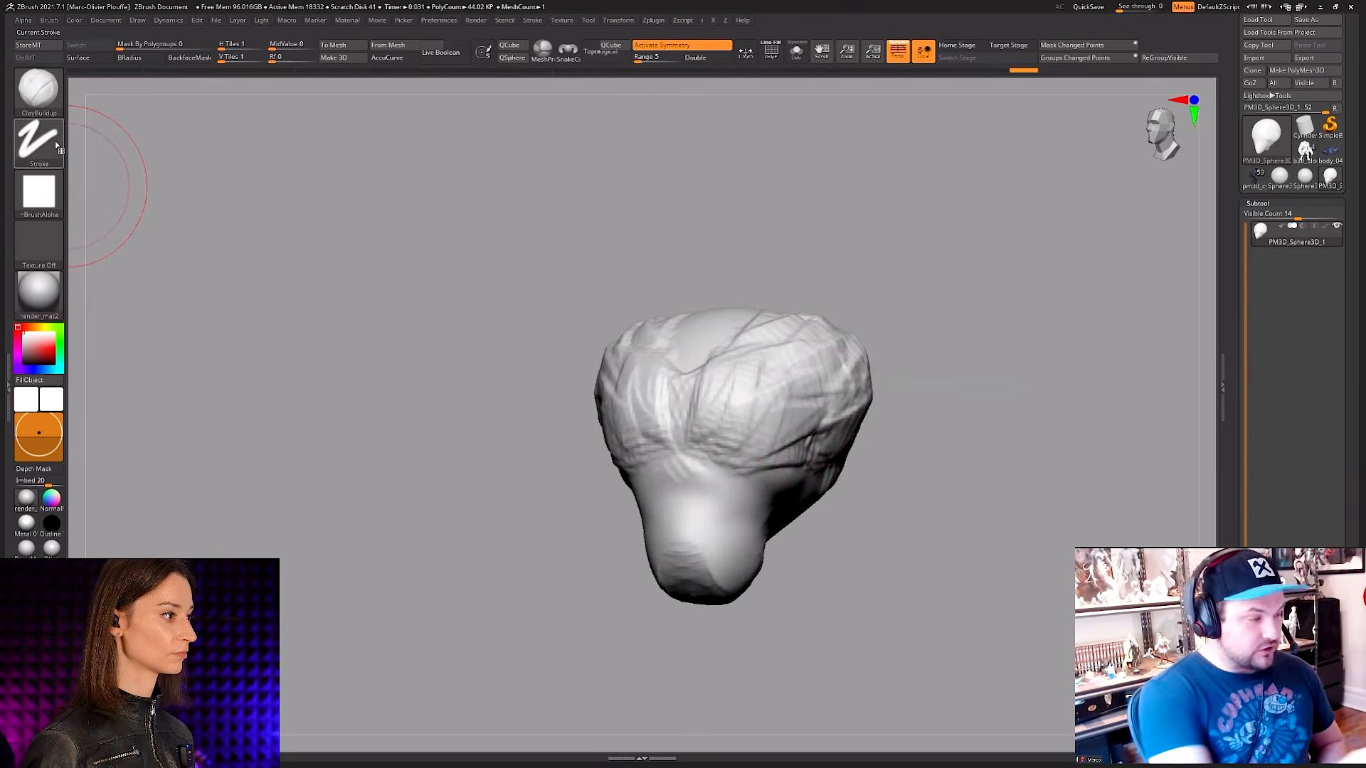
Step: Smooth the back of the head and inspect the form from the back and front
right_click_drag(528, 425, 434, 427)
right_click(824, 478)
mouse_move(996, 463)
left_mouse_down("alt")
mouse_move(1008, 418)
mouse_move(978, 346)
left_mouse_up("alt")
mouse_move(979, 356)
right_mouse_down()
mouse_move(960, 430)
mouse_move(1017, 420)
right_mouse_up()
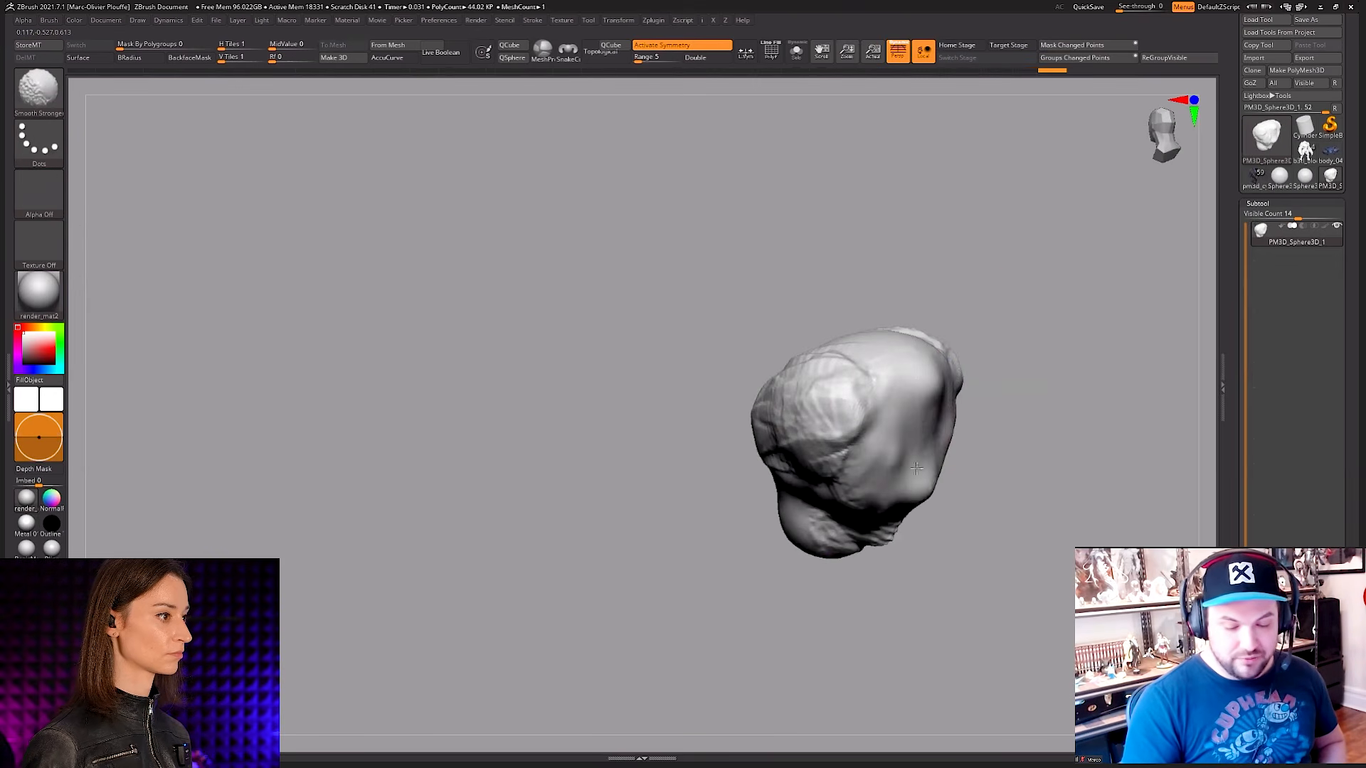
mouse_move(909, 429)
left_mouse_down("shift")
mouse_move(921, 399)
mouse_move(856, 398)
mouse_move(877, 377)
left_mouse_up("shift")
mouse_move(996, 427)
right_mouse_down()
mouse_move(942, 445)
mouse_move(982, 406)
mouse_move(889, 434)
mouse_move(870, 503)
right_mouse_up()
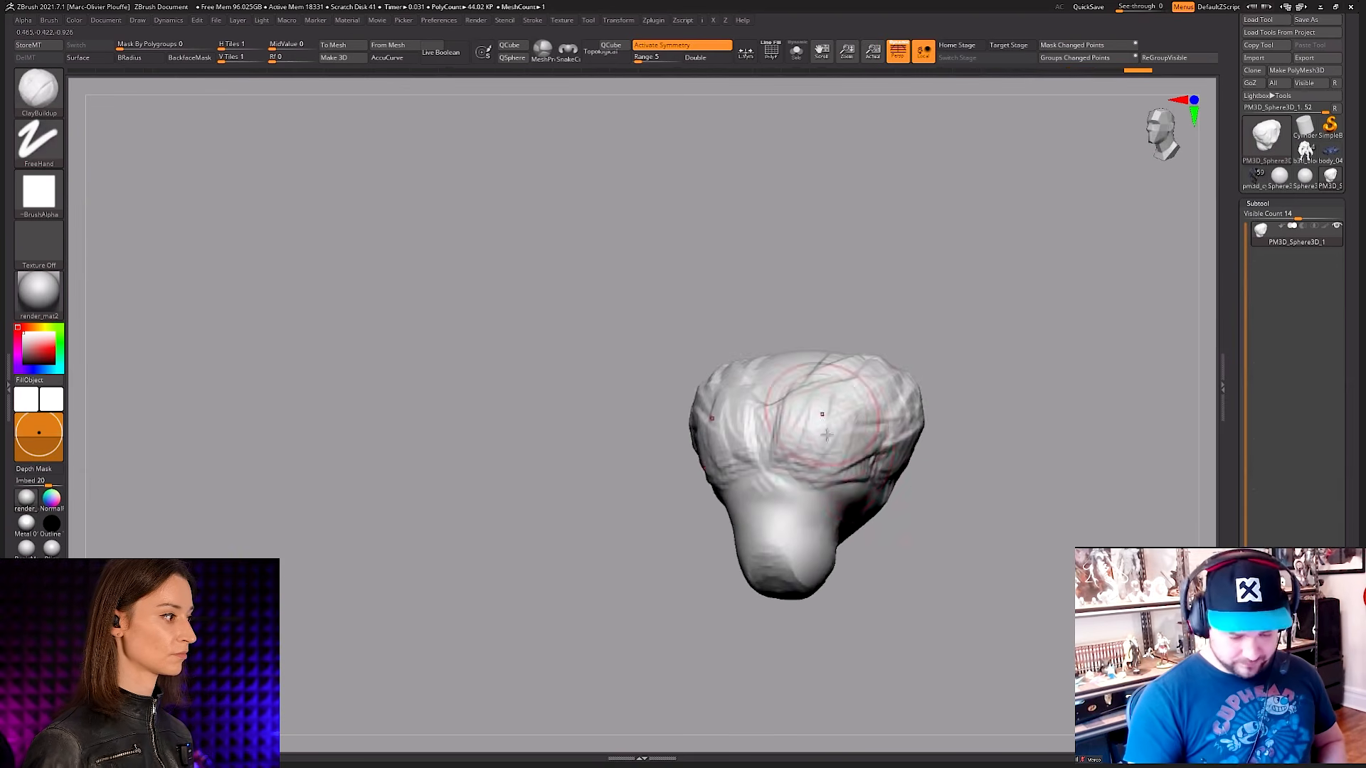
Step: Rework and smooth the forehead above the muzzle, and check the mesh's wireframe
right_click_drag(818, 413, 865, 399)
left_click_drag(825, 423, 836, 407, "shift")
mouse_move(837, 407)
right_mouse_down()
mouse_move(833, 464)
mouse_move(834, 441)
right_mouse_up()
key("shift+f")
key("shift+f")
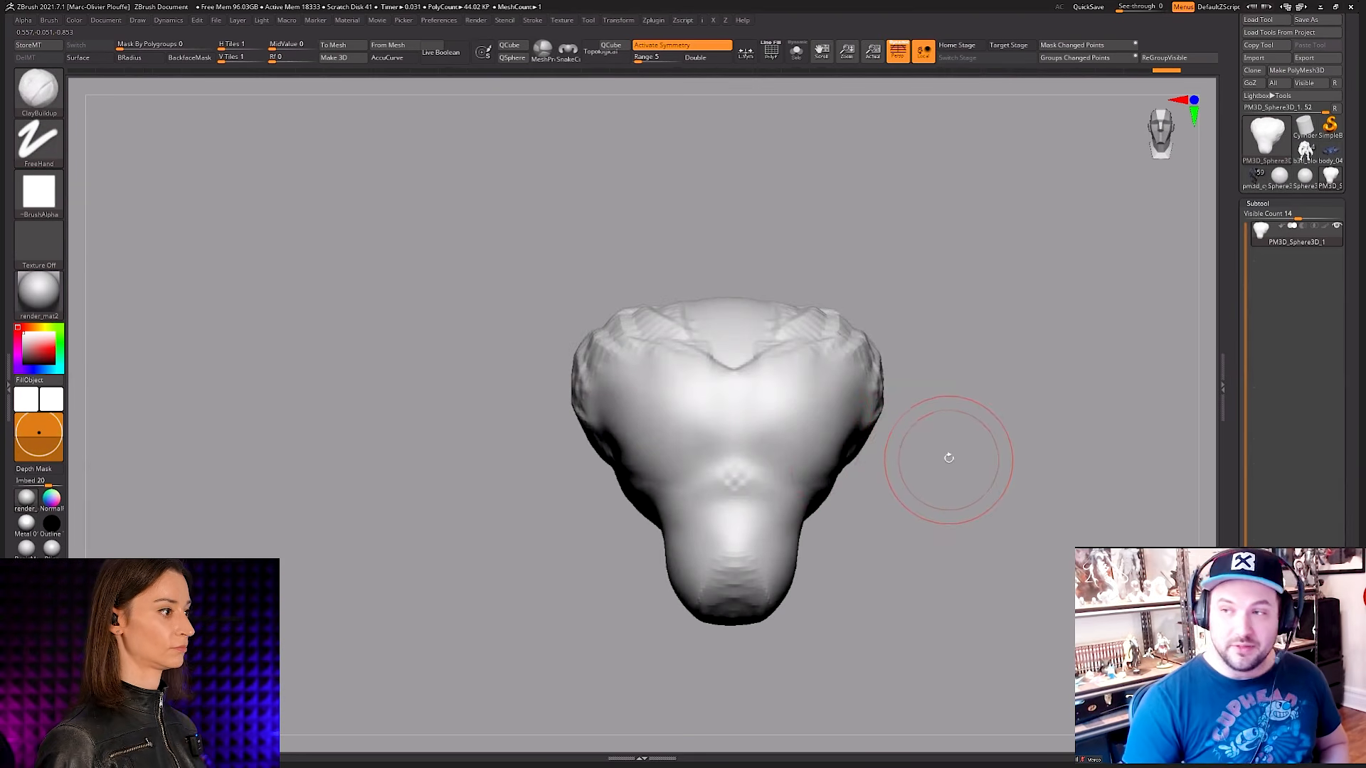
Step: Build two large rounded clay mounds on either side of the forehead's centre line and smooth their surfaces
right_click_drag(948, 459, 950, 430, "ctrl")
mouse_move(950, 429)
right_mouse_down()
mouse_move(930, 433)
mouse_move(915, 463)
right_mouse_up()
key("space")
left_click_drag(802, 445, 799, 446)
right_click_drag(754, 445, 772, 439)
mouse_move(772, 439)
right_mouse_down("alt")
mouse_move(788, 420)
mouse_move(773, 449)
mouse_move(786, 463)
mouse_move(834, 439)
mouse_move(819, 429)
mouse_move(862, 461)
mouse_move(898, 397)
mouse_move(836, 402)
mouse_move(932, 298)
right_mouse_up("alt")
key("space")
left_click_drag(796, 375, 789, 376)
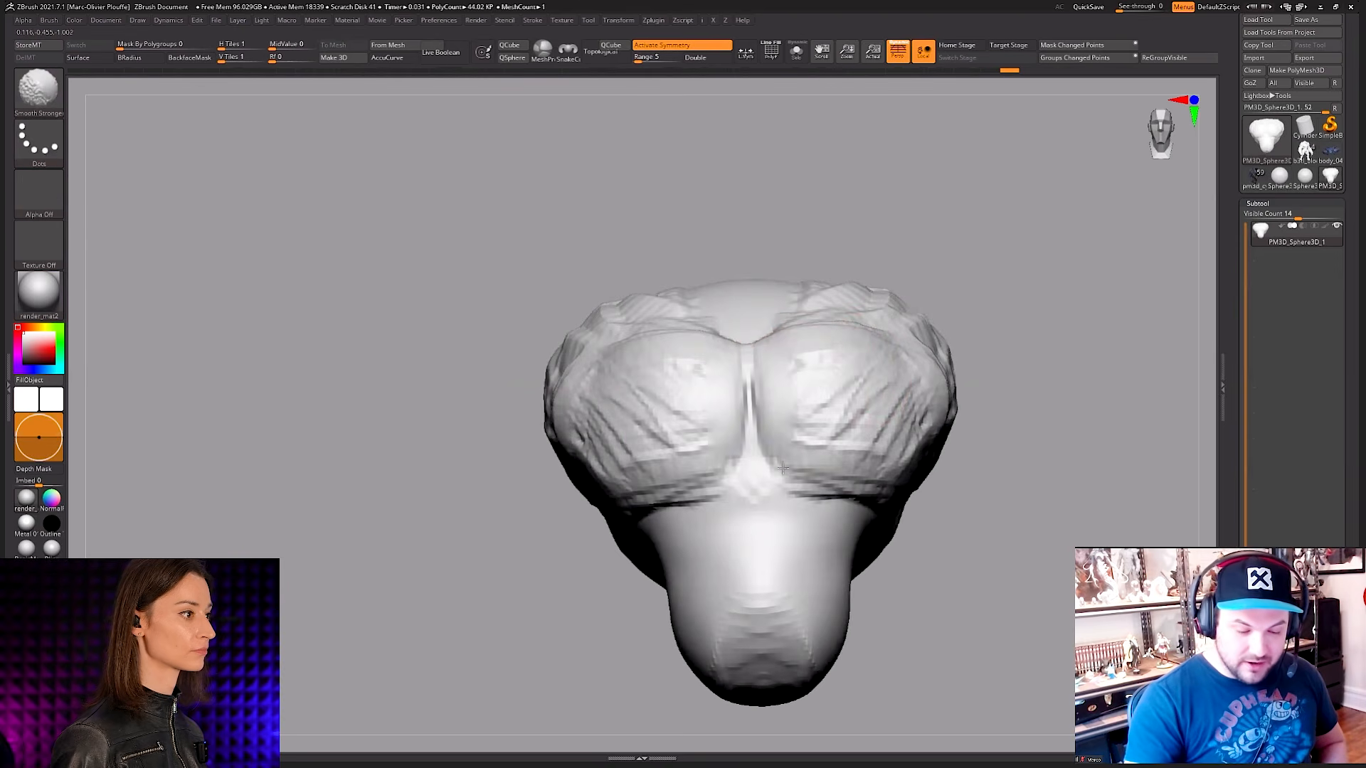
mouse_move(869, 427)
right_mouse_down()
mouse_move(914, 339)
mouse_move(939, 459)
right_mouse_up()
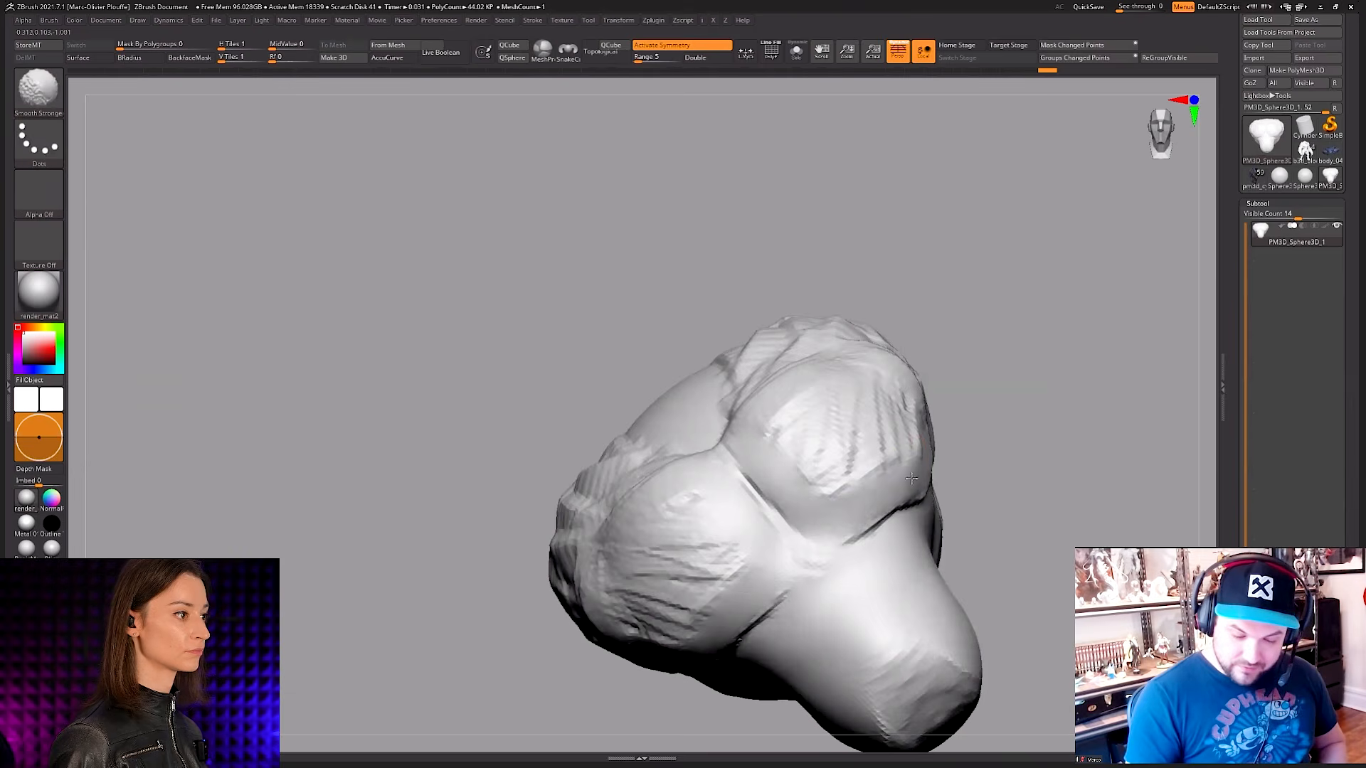
Step: Smooth the rough clay strokes on the faces of the two forehead mounds with the Smooth Stronger brush
key("space")
key("space")
mouse_move(992, 499)
right_mouse_down()
mouse_move(943, 458)
mouse_move(929, 399)
mouse_move(854, 416)
right_mouse_up()
left_click_drag(871, 434, 846, 473, "shift")
right_click_drag(847, 473, 911, 434)
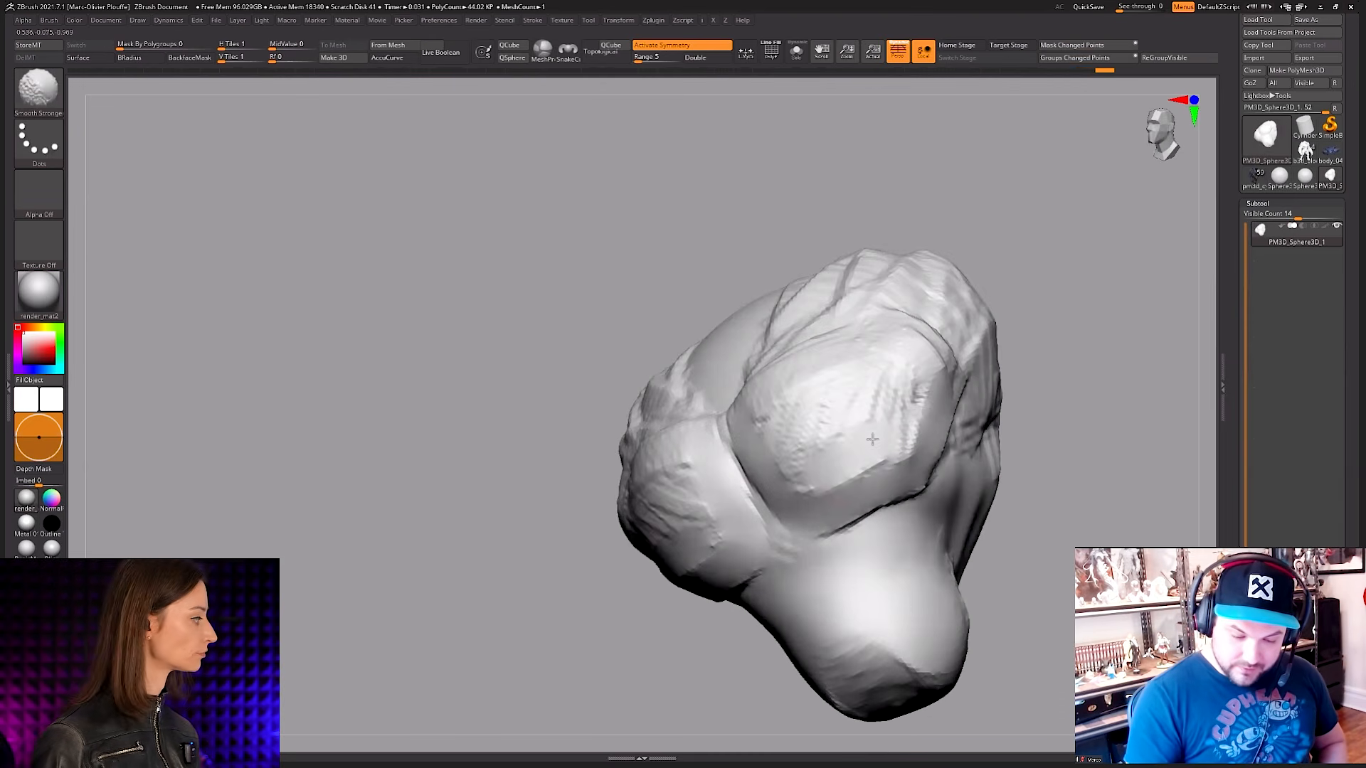
left_click_drag(905, 424, 893, 380, "shift")
right_click_drag(814, 377, 868, 408)
Step: Smooth the transition between the forehead mounds and the upper side of the head, checking the form from the front
left_click_drag(743, 406, 750, 377, "shift")
left_click_drag(882, 324, 907, 306, "shift")
right_click_drag(989, 313, 924, 287)
left_click_drag(904, 310, 920, 321, "shift")
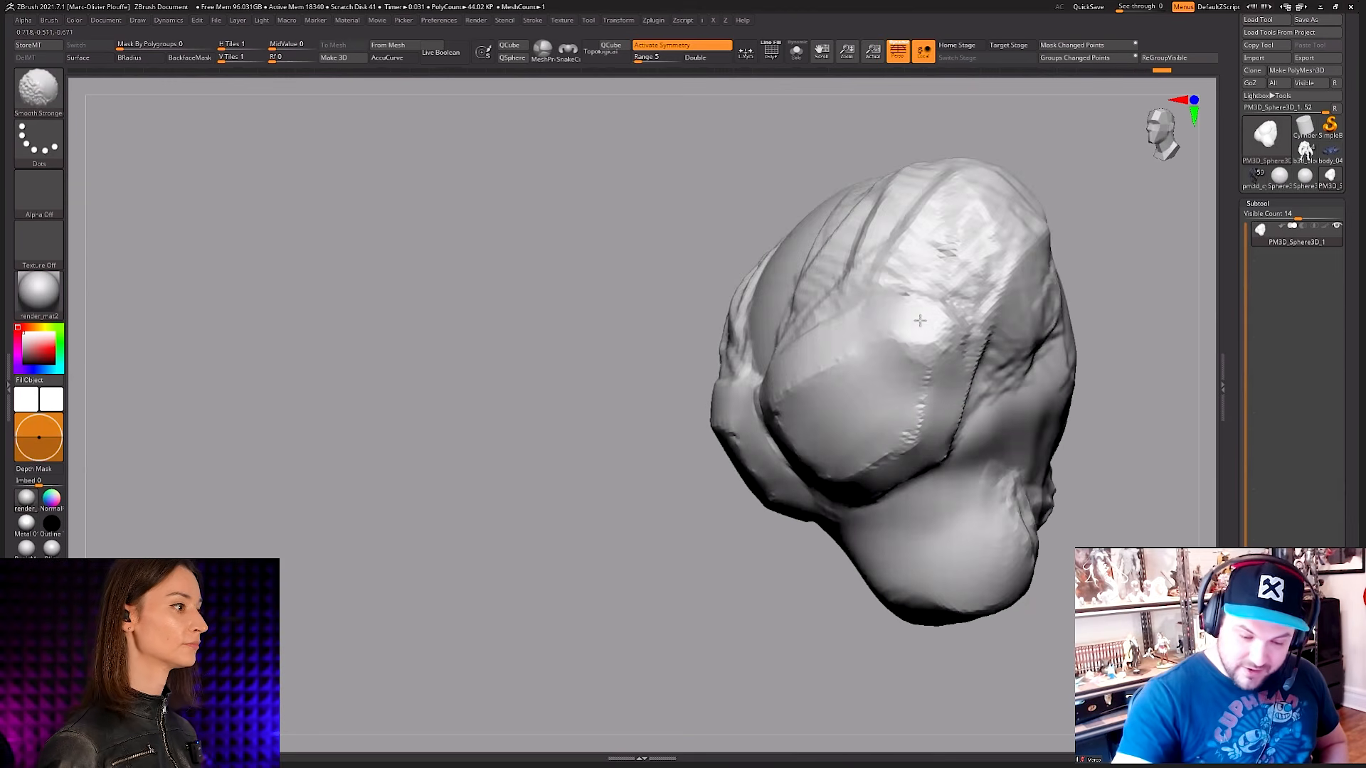
right_click_drag(934, 342, 966, 268)
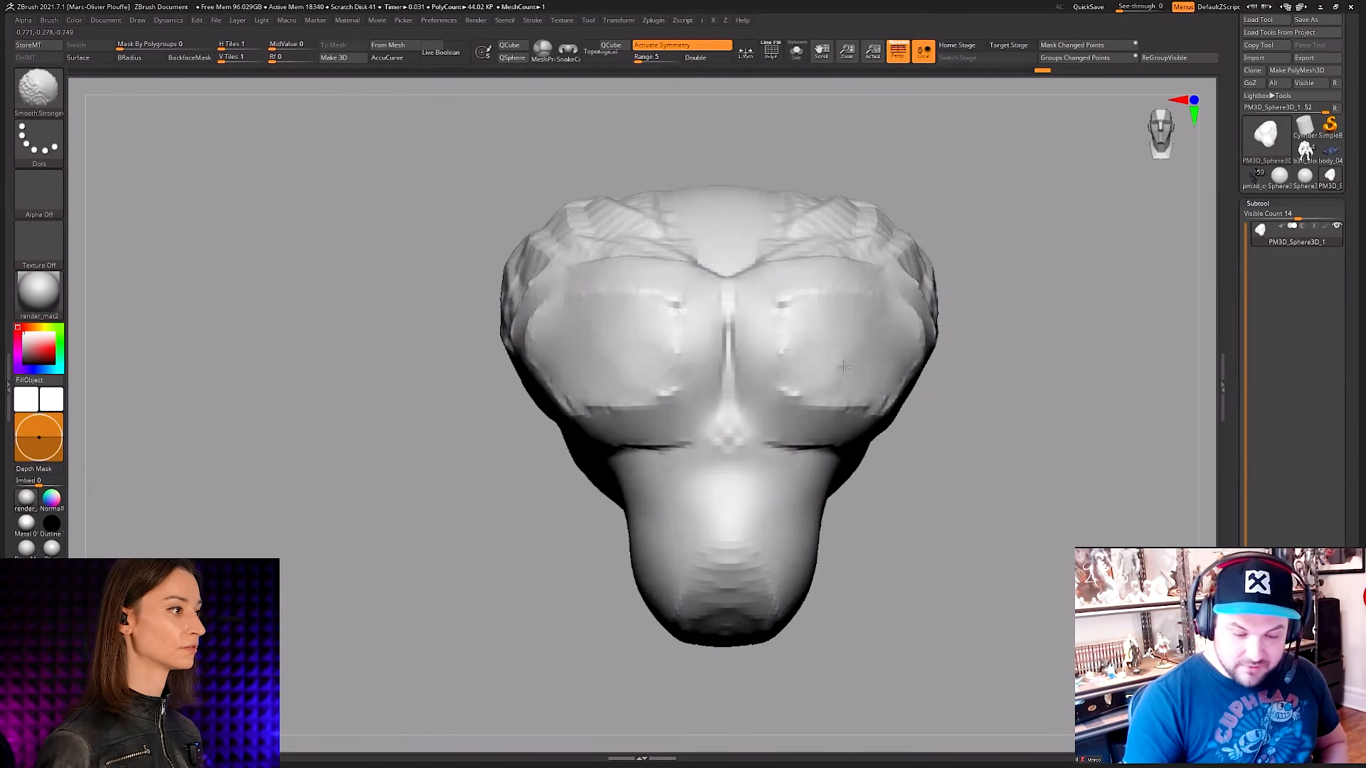
mouse_move(804, 375)
right_mouse_down("ctrl")
mouse_move(807, 317)
mouse_move(963, 451)
mouse_move(952, 457)
right_mouse_up("ctrl")
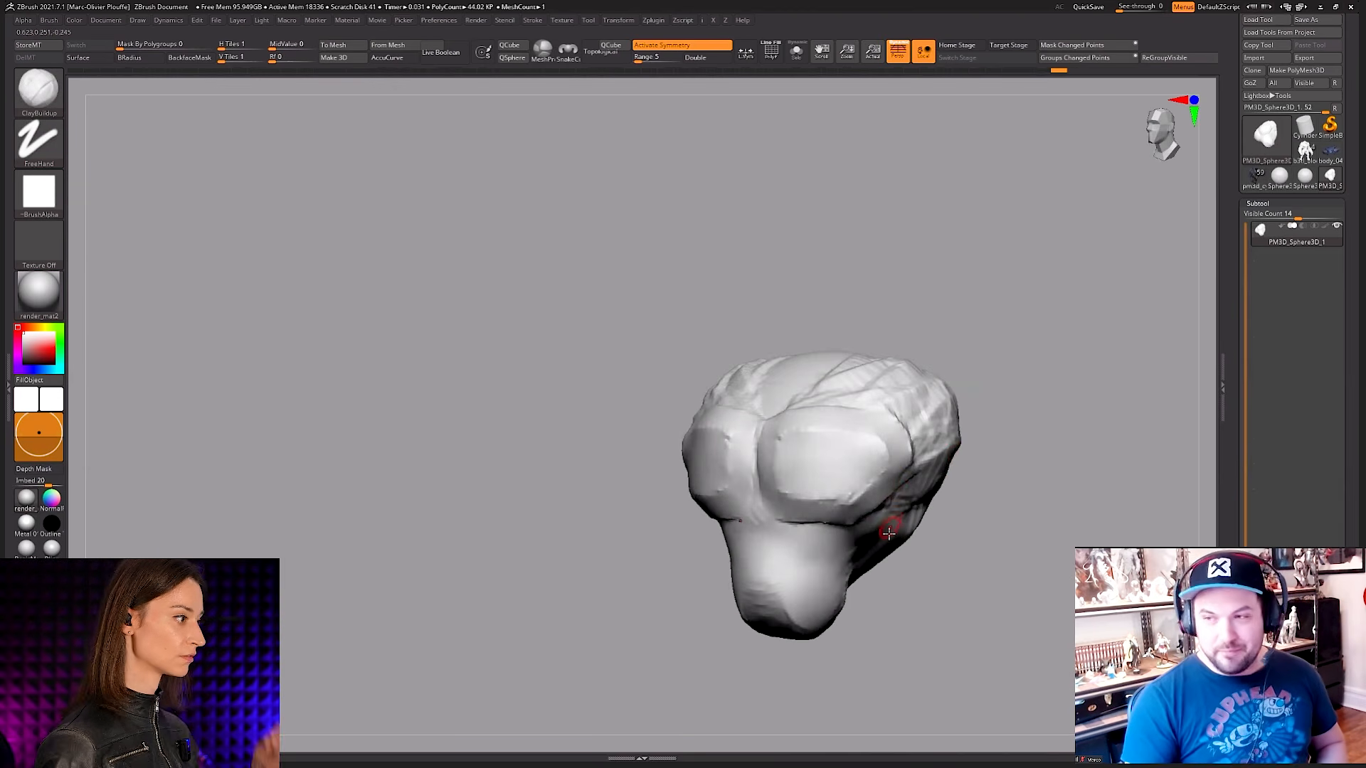
Step: Rework the cheek area beneath the mounds with ClayBuildup and smooth the crease between and below the mounds
right_click_drag(893, 530, 890, 507, "ctrl")
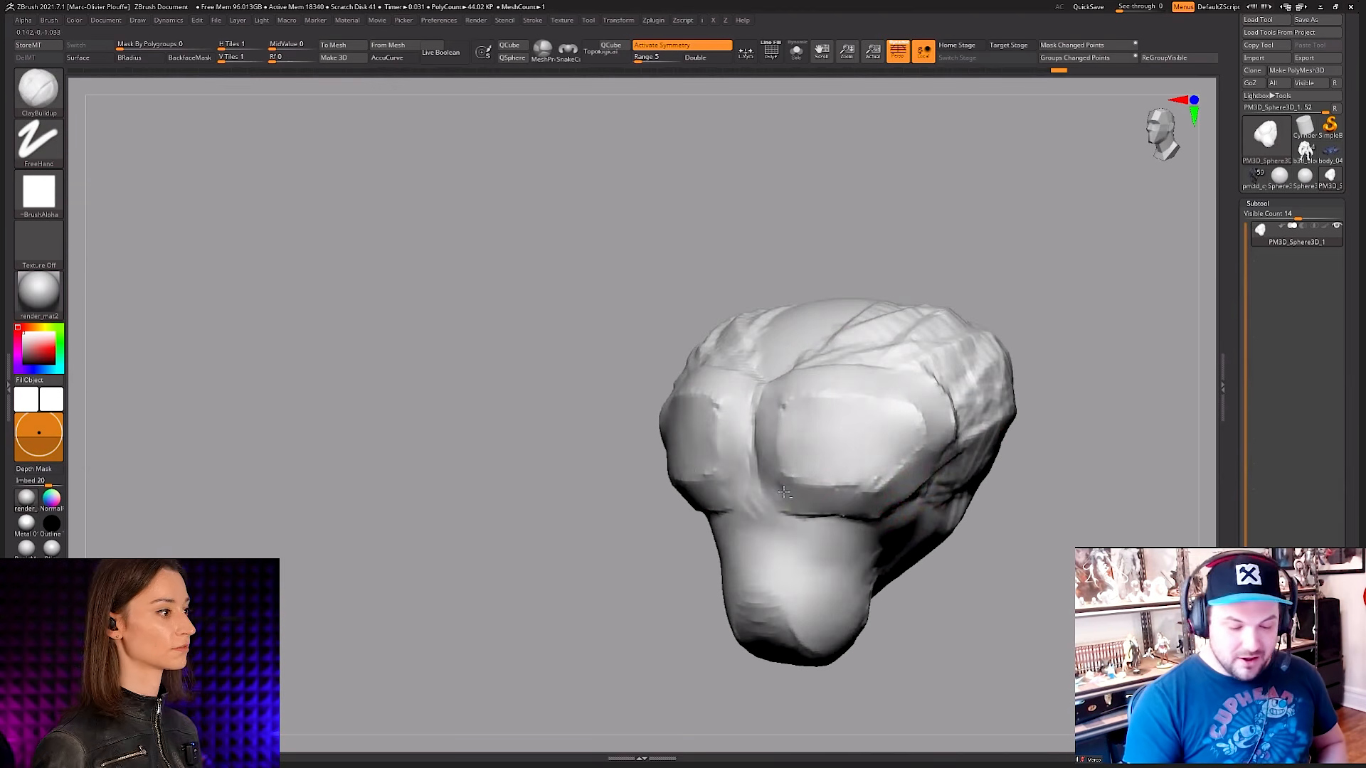
key("shift")
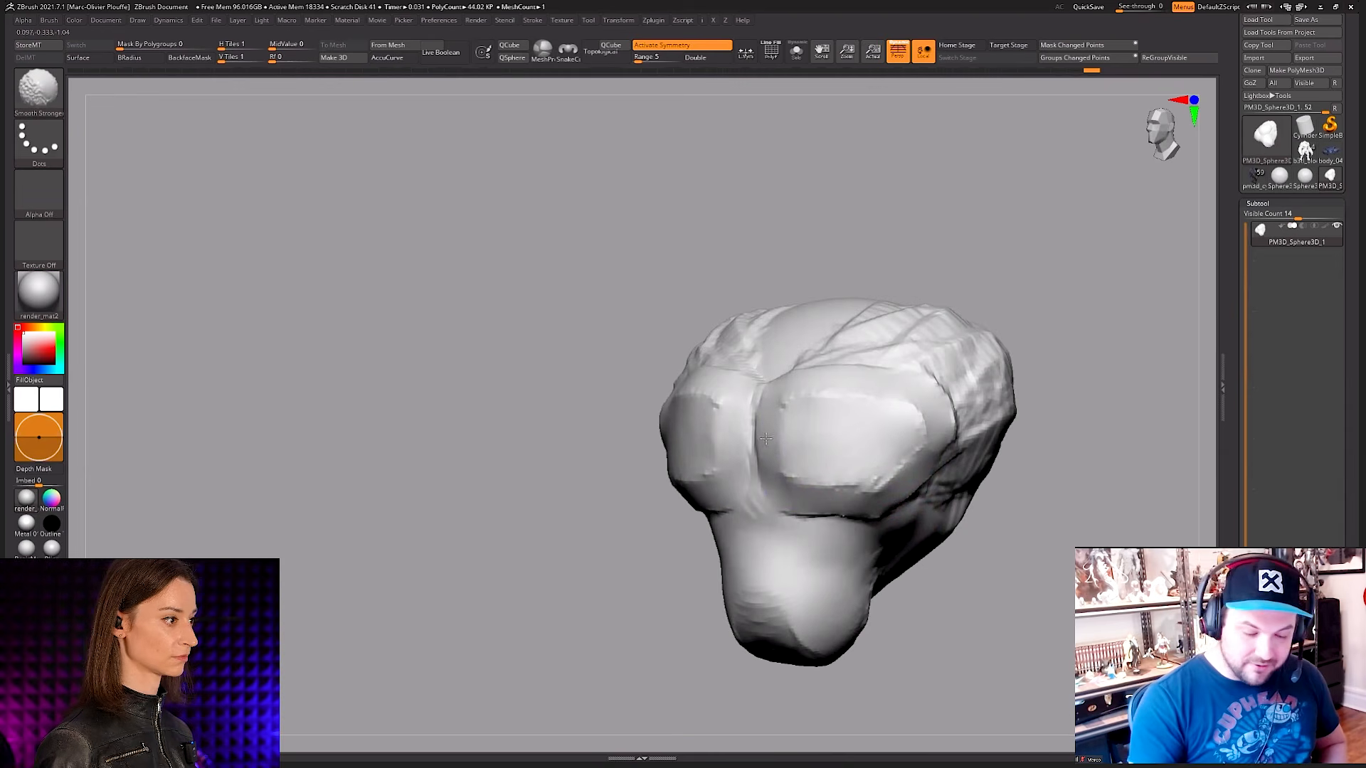
left_click_drag(767, 453, 805, 488, "shift")
mouse_move(805, 488)
right_mouse_down()
mouse_move(844, 488)
mouse_move(809, 512)
mouse_move(899, 458)
mouse_move(909, 489)
right_mouse_up()
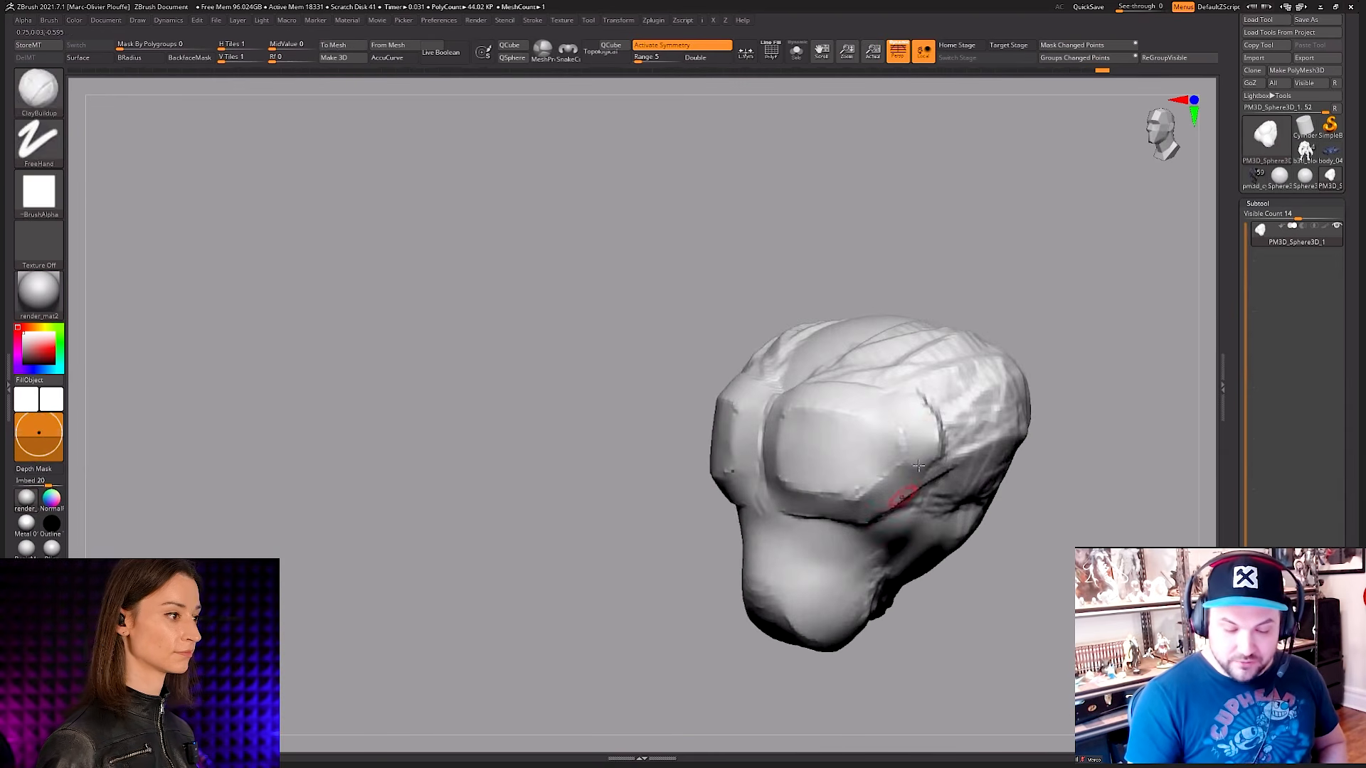
mouse_move(919, 416)
right_mouse_down()
mouse_move(939, 427)
mouse_move(852, 492)
mouse_move(942, 457)
mouse_move(936, 488)
mouse_move(879, 464)
mouse_move(873, 449)
mouse_move(899, 436)
mouse_move(915, 461)
mouse_move(856, 412)
mouse_move(827, 443)
mouse_move(811, 423)
mouse_move(840, 391)
mouse_move(827, 420)
right_mouse_up()
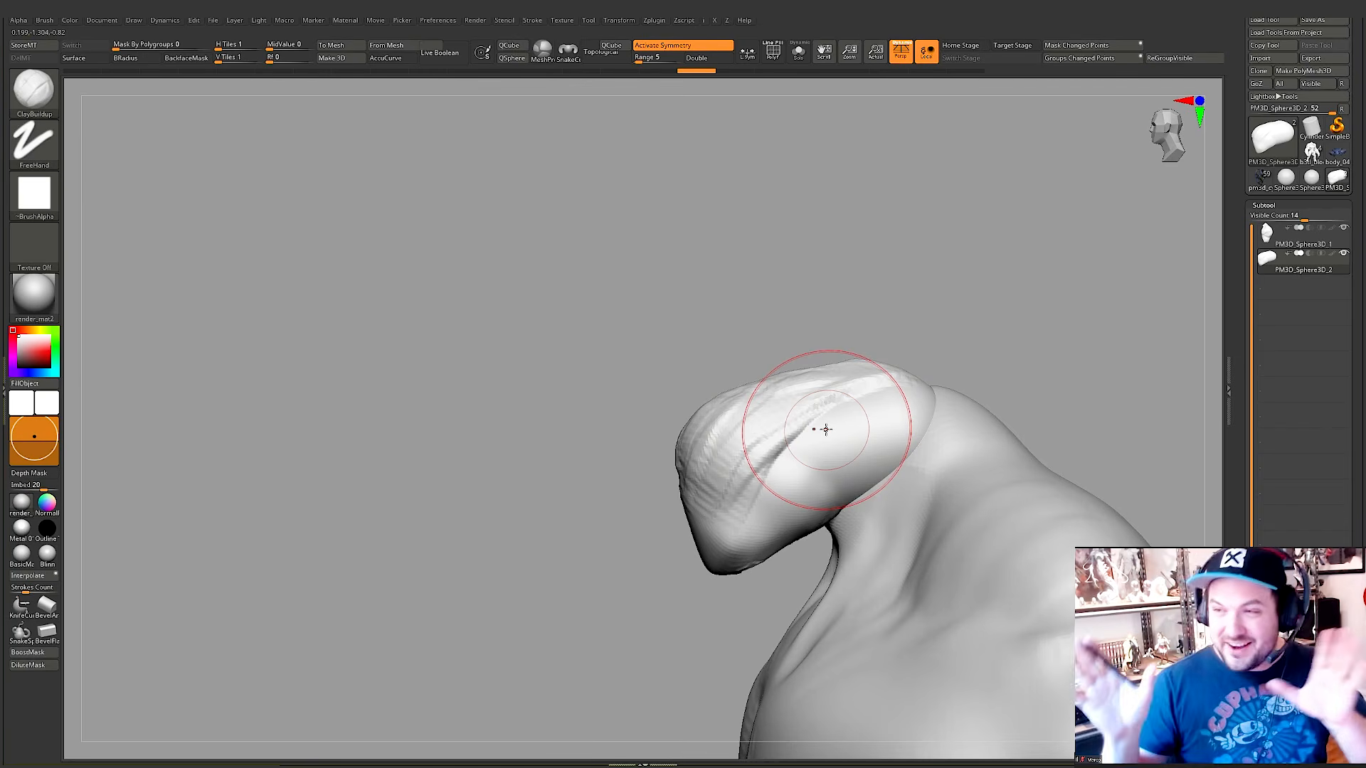
Step: Pull the top of the body's head upward in side view with a resized Move brush to round its silhouette
right_click_drag(834, 390, 739, 361, "alt")
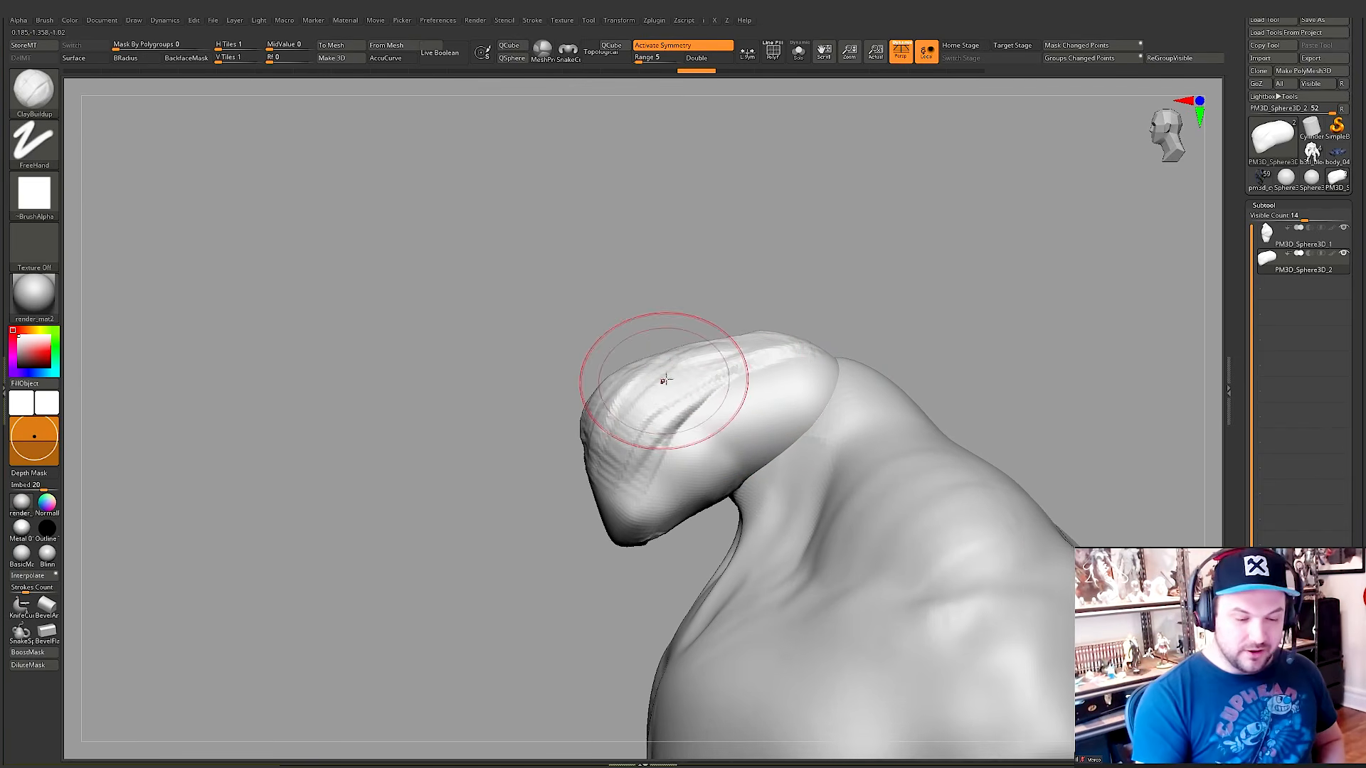
key("a")
left_click(723, 372)
key("space")
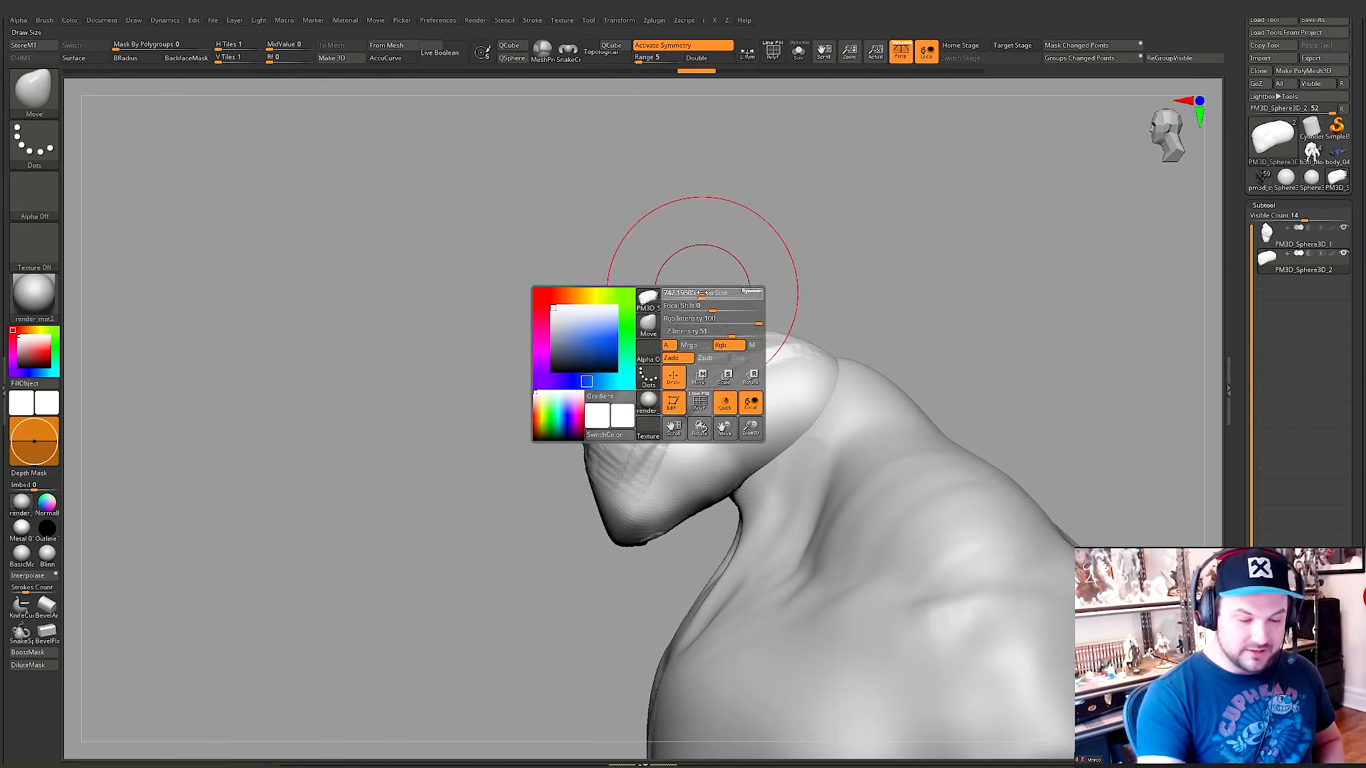
left_click_drag(716, 338, 715, 316)
mouse_move(650, 360)
left_mouse_down()
mouse_move(658, 349)
mouse_move(646, 350)
left_mouse_up()
left_click_drag(743, 318, 781, 330)
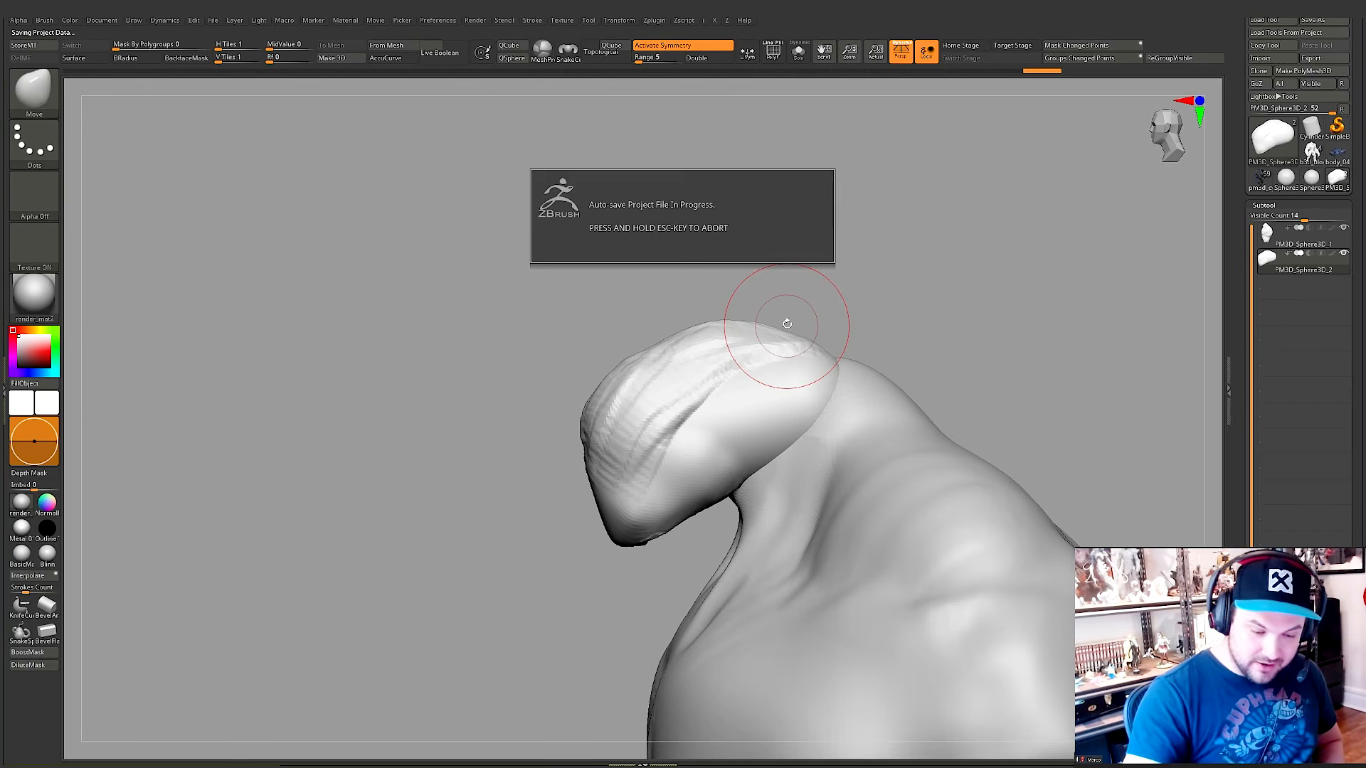
Step: Abort the auto-save and adjust the forehead's profile with the Move brush
key("Escape")
left_click_drag(671, 338, 651, 347)
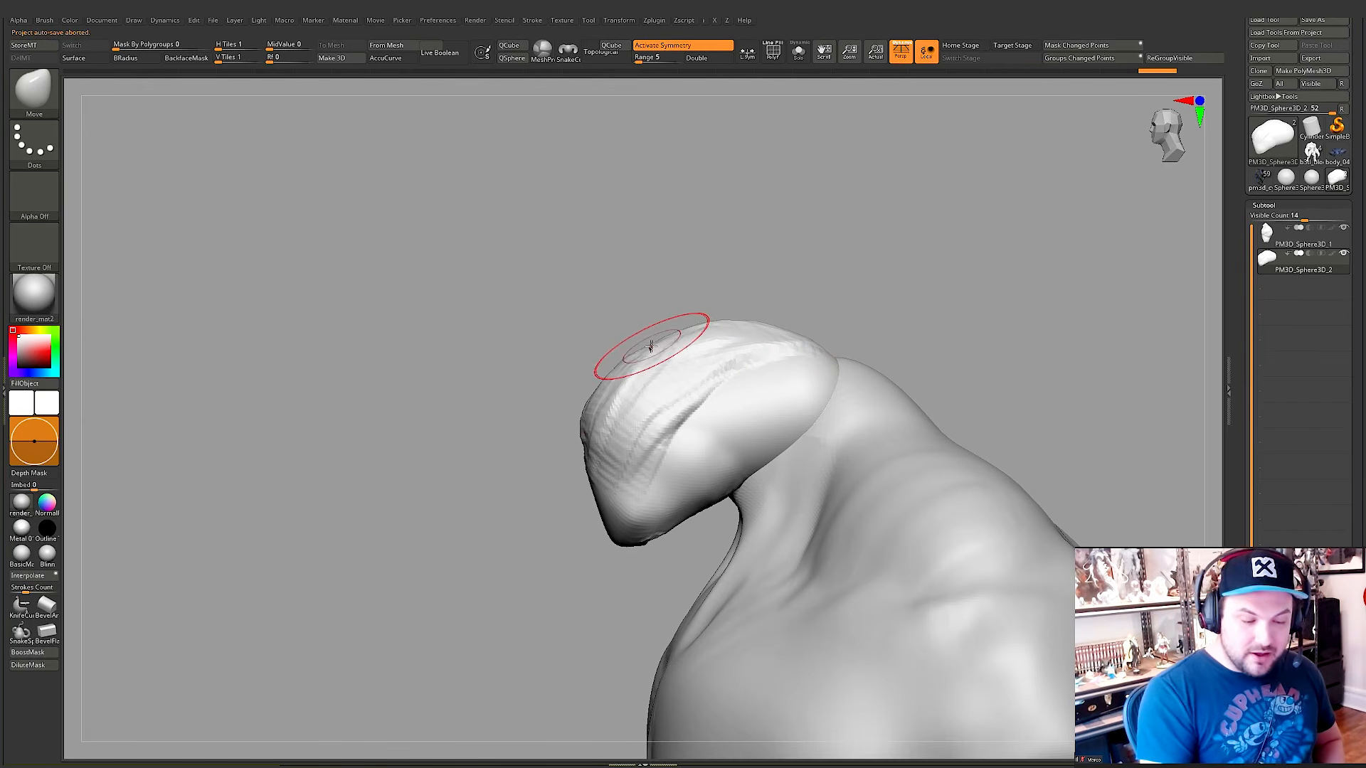
left_click_drag(599, 386, 594, 382)
mouse_move(829, 361)
right_mouse_down("alt")
mouse_move(830, 396)
mouse_move(877, 363)
right_mouse_up("alt")
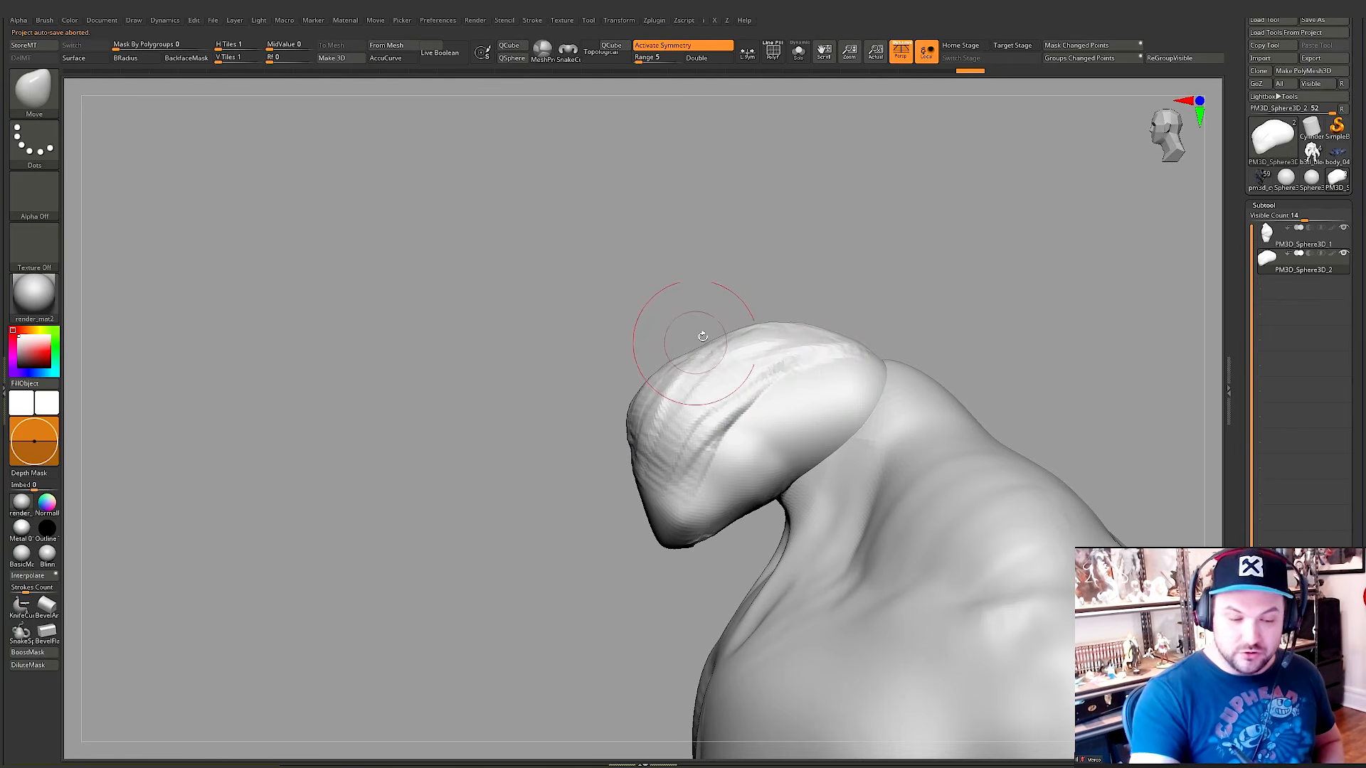
Step: Try building a tall, exaggerated clay crest on top of the head with ClayBuildup, and undo it
key("ctrl")
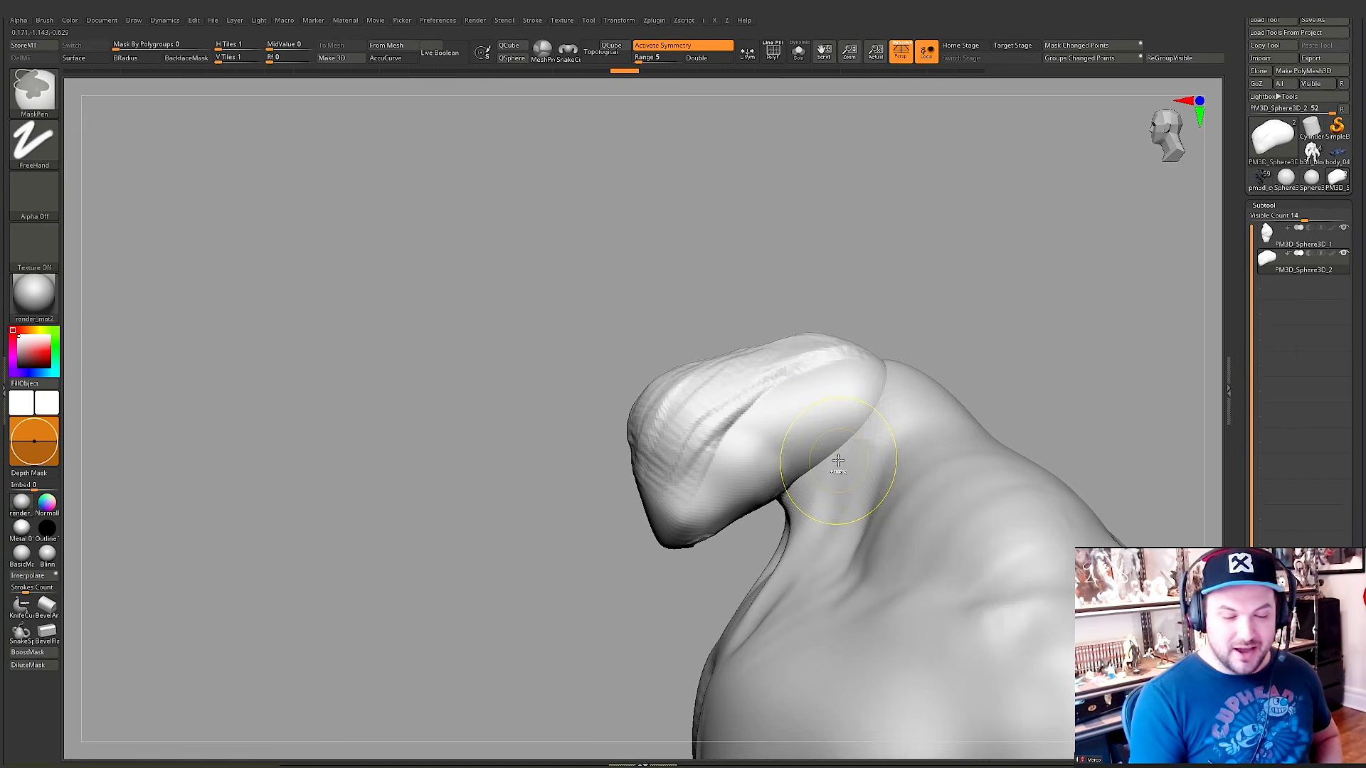
key("ctrl+shift")
key("space")
left_click(831, 405)
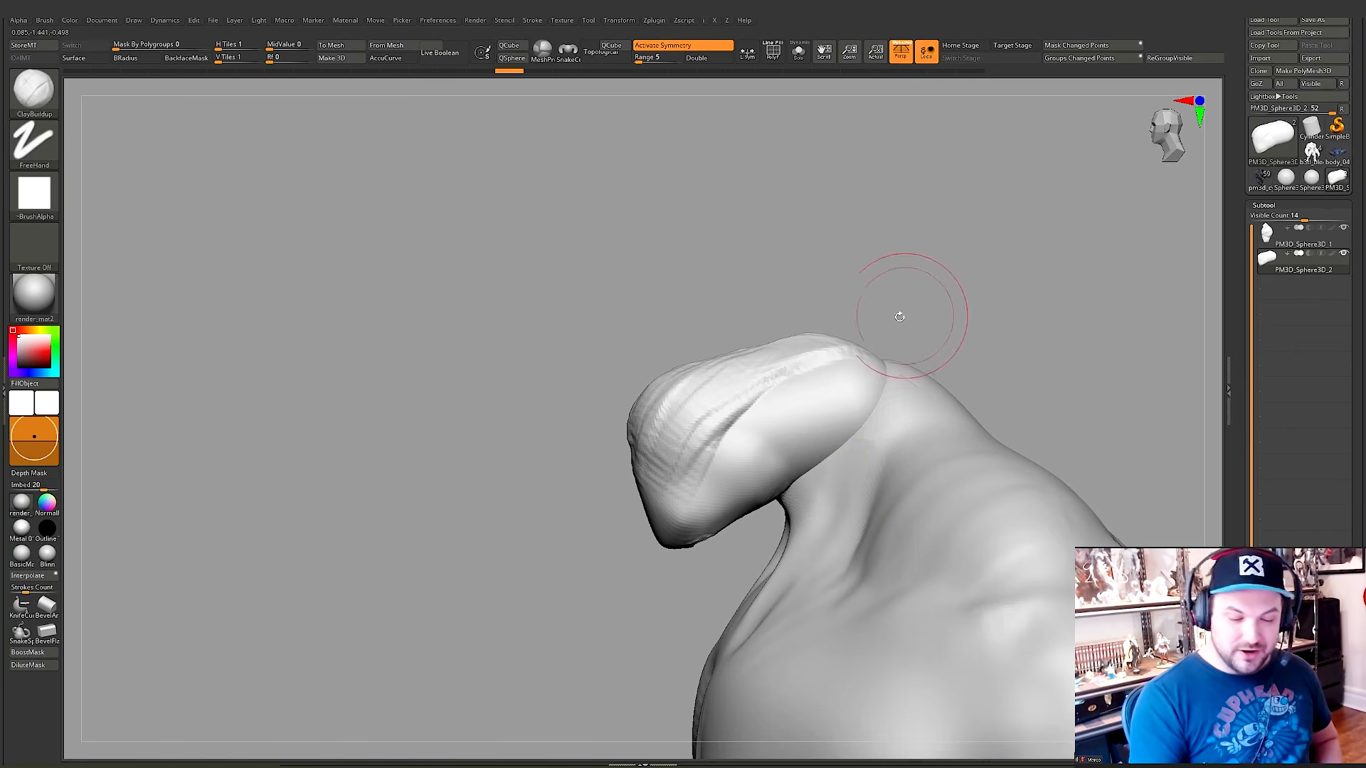
left_click_drag(899, 316, 818, 327)
right_click_drag(781, 338, 743, 356)
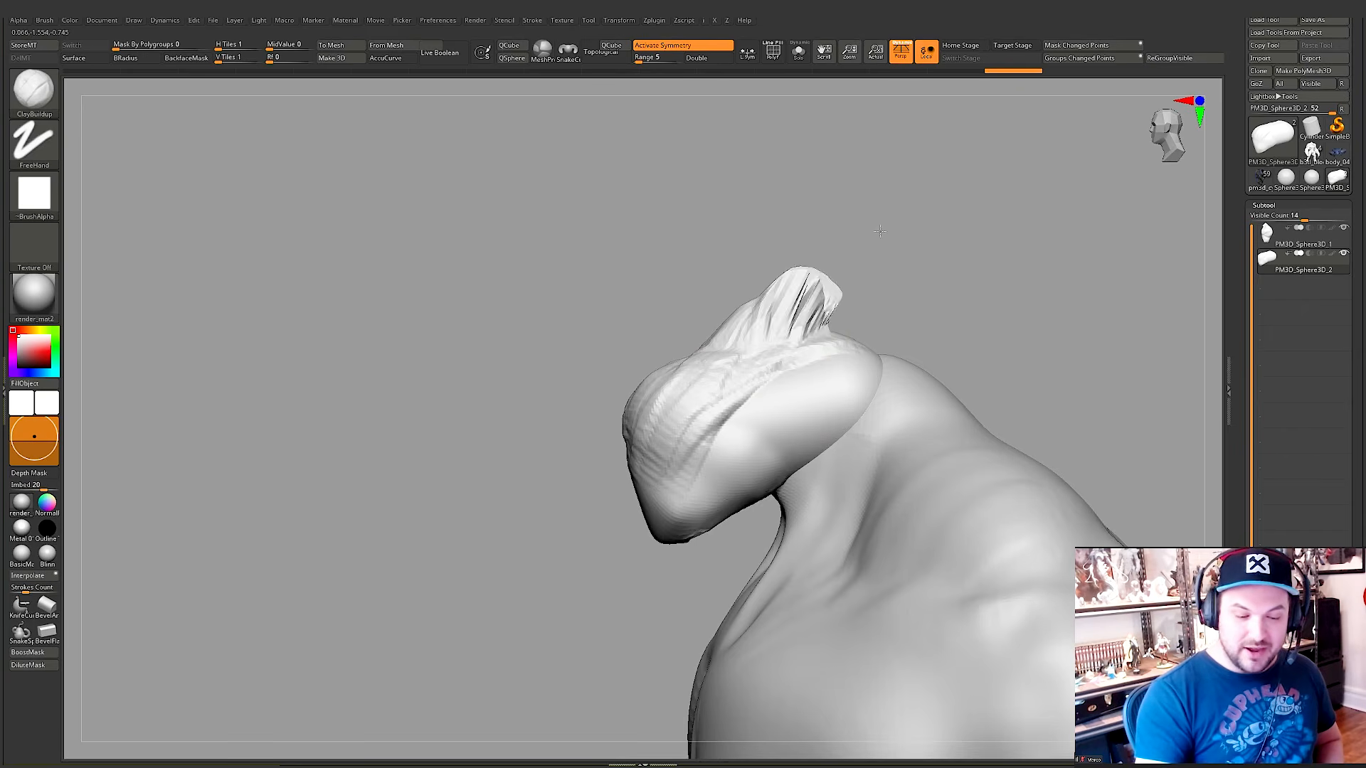
mouse_move(1020, 152)
left_mouse_down()
mouse_move(1131, 235)
mouse_move(876, 335)
left_mouse_up()
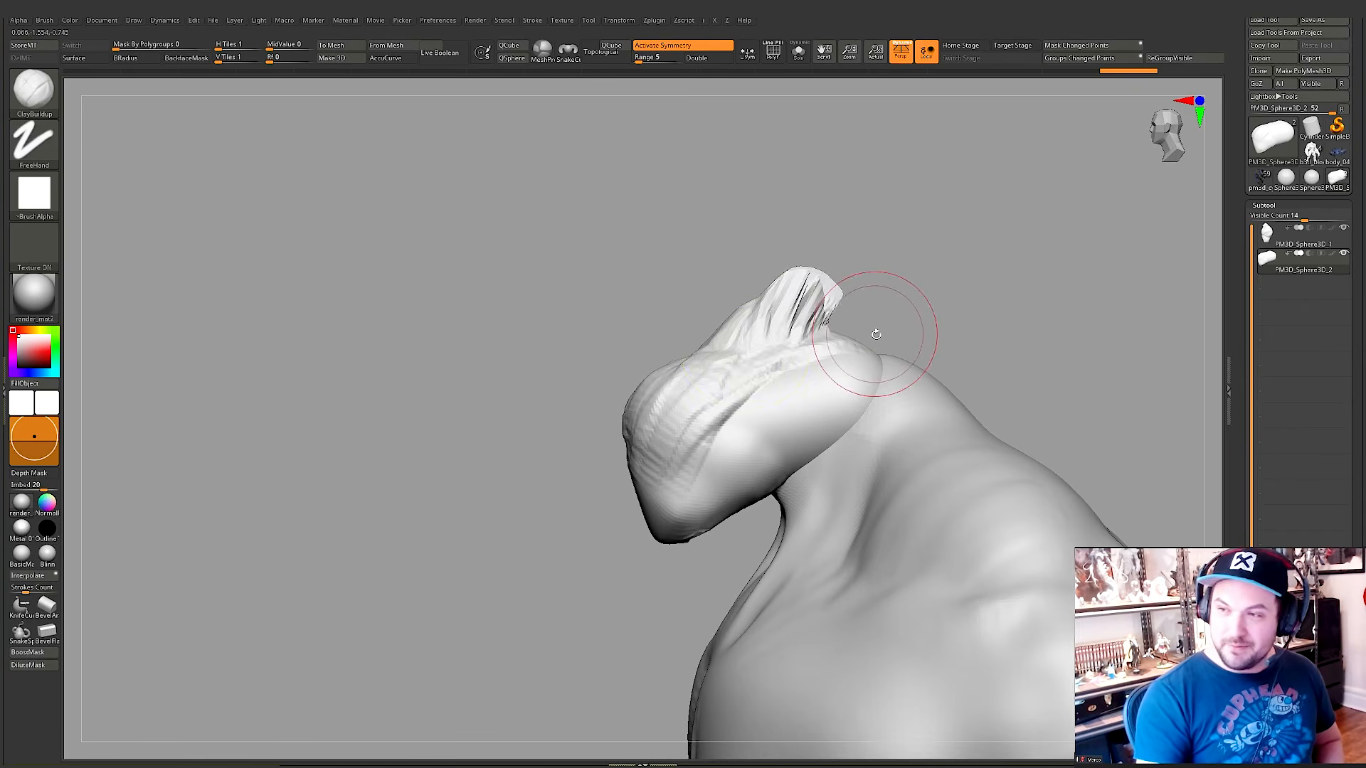
key("ctrl+z")
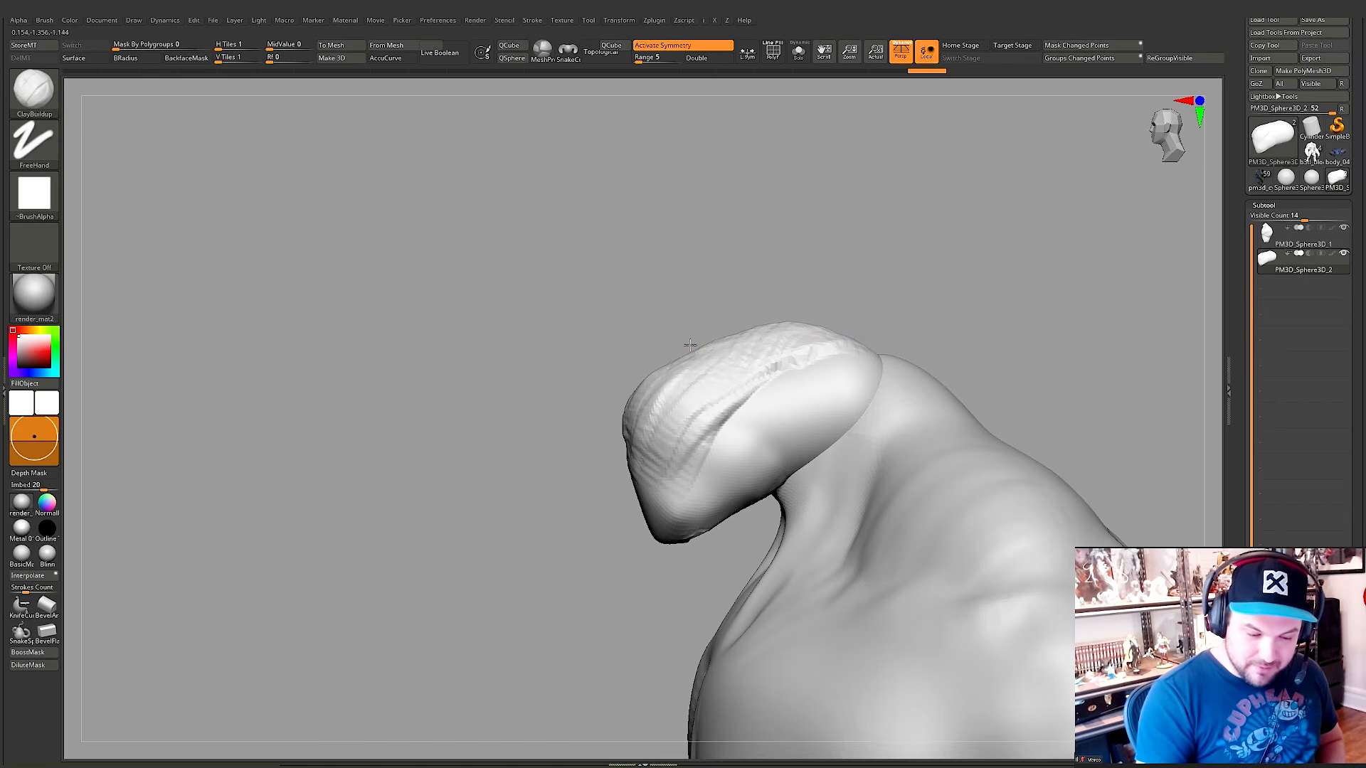
Step: Smooth away the stroke texture across the top and side of the head
mouse_move(873, 342)
left_mouse_down()
mouse_move(869, 374)
mouse_move(733, 418)
left_mouse_up()
left_click_drag(925, 349, 847, 352)
left_click_drag(768, 418, 836, 384, "alt")
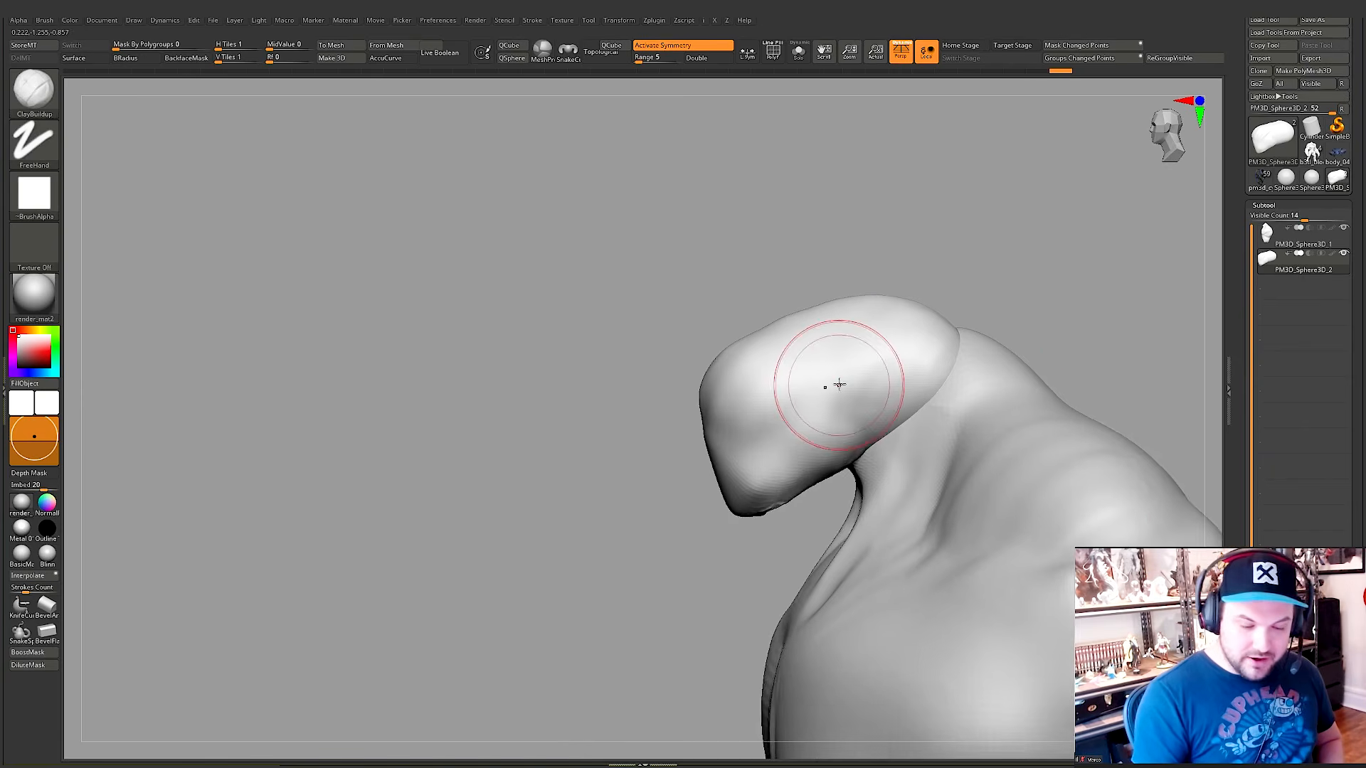
Step: Add clay to the crown, brow and jaw on the other side of the head with ClayBuildup
mouse_move(882, 346)
left_mouse_down("alt")
mouse_move(842, 384)
mouse_move(899, 378)
mouse_move(878, 427)
mouse_move(787, 451)
mouse_move(829, 451)
left_mouse_up("alt")
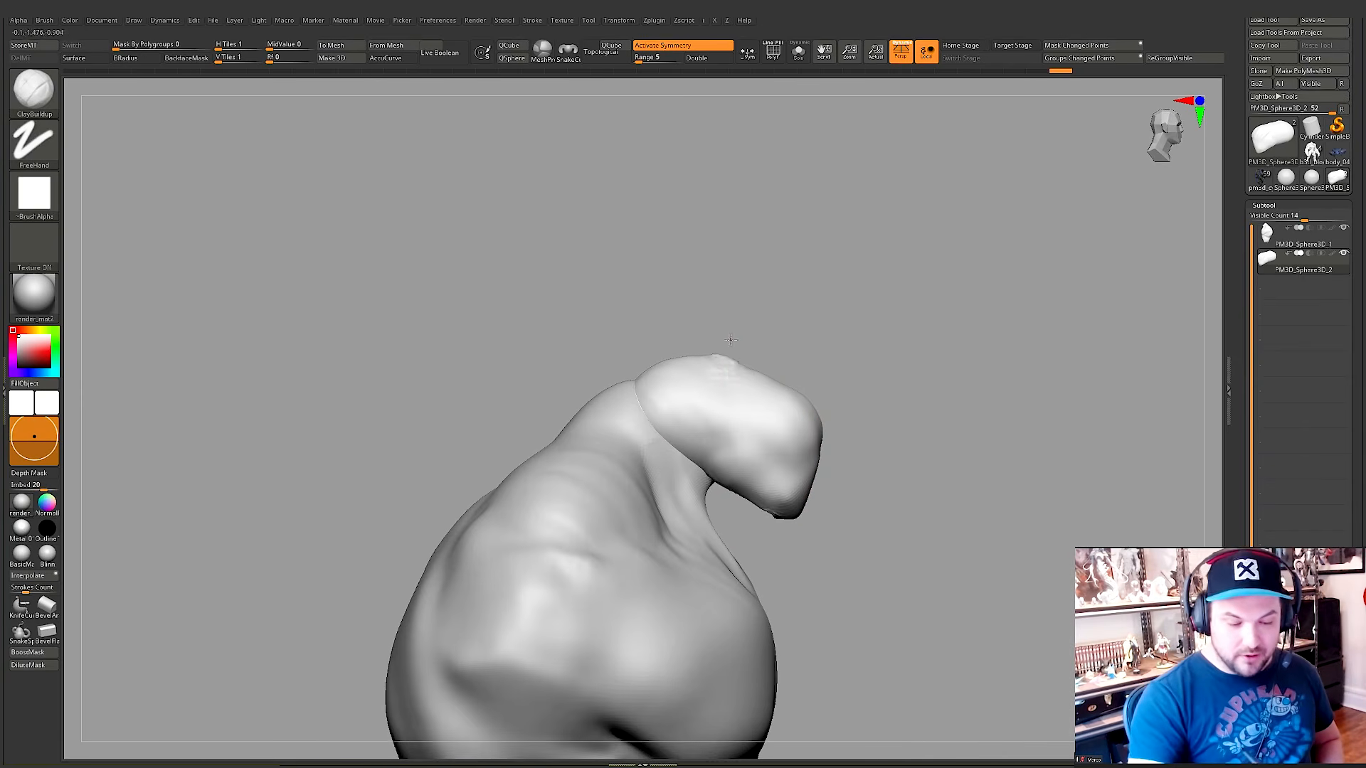
mouse_move(758, 388)
right_mouse_down()
mouse_move(763, 367)
mouse_move(744, 347)
right_mouse_up()
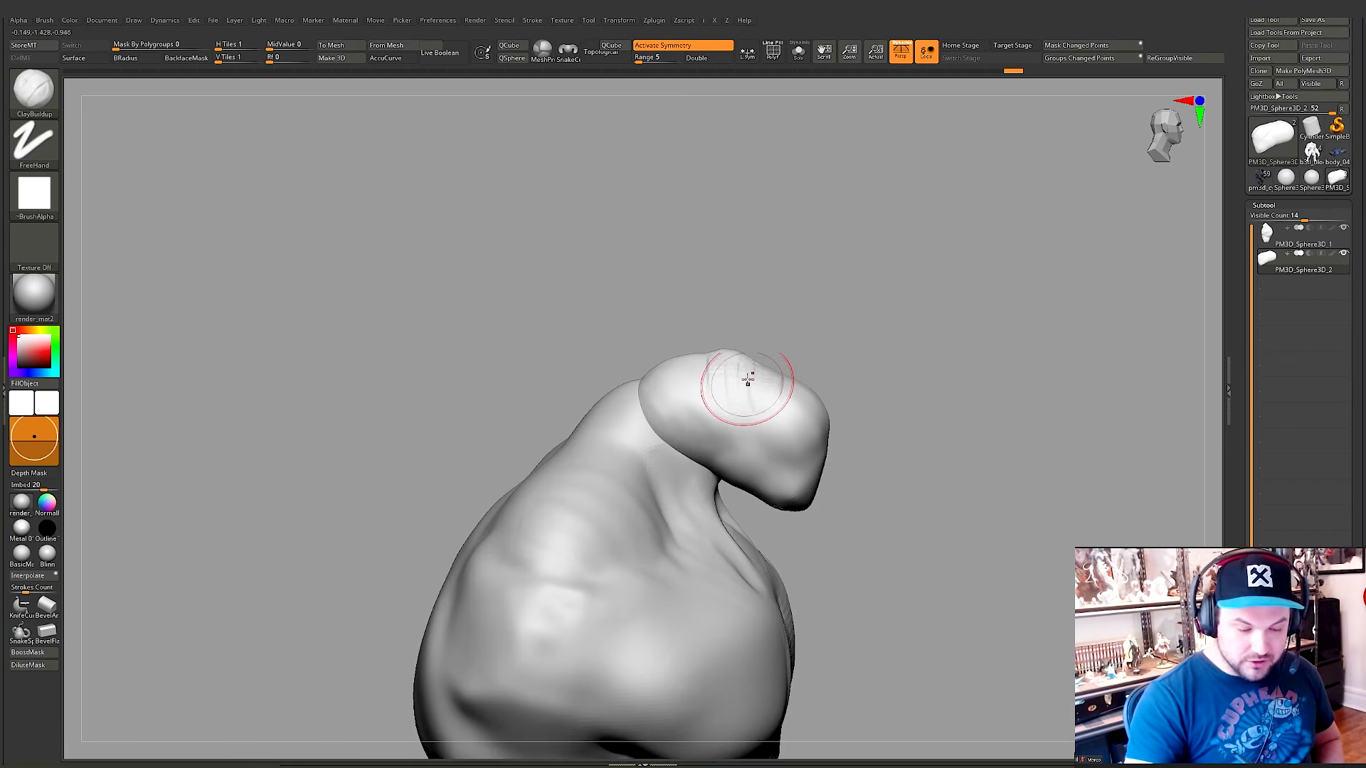
mouse_move(792, 395)
right_mouse_down()
mouse_move(810, 426)
mouse_move(818, 399)
right_mouse_up()
left_click_drag(791, 455, 831, 436)
mouse_move(831, 437)
right_mouse_down()
mouse_move(815, 398)
mouse_move(868, 387)
mouse_move(872, 435)
mouse_move(772, 392)
mouse_move(783, 388)
right_mouse_up()
mouse_move(747, 368)
left_mouse_down()
mouse_move(747, 397)
mouse_move(730, 391)
mouse_move(762, 436)
left_mouse_up()
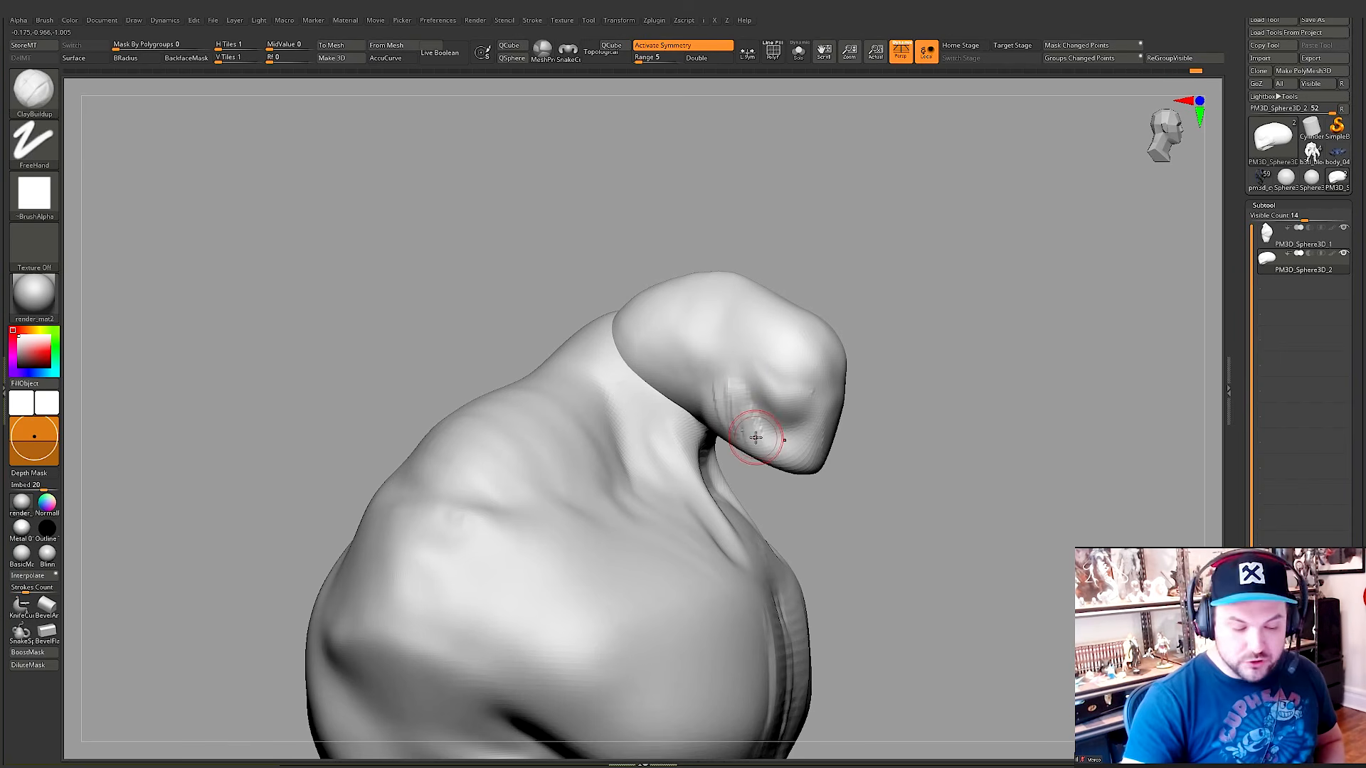
Step: Smooth the jaw and brow forms on the side of the head and inspect the head from the front
key("ctrl")
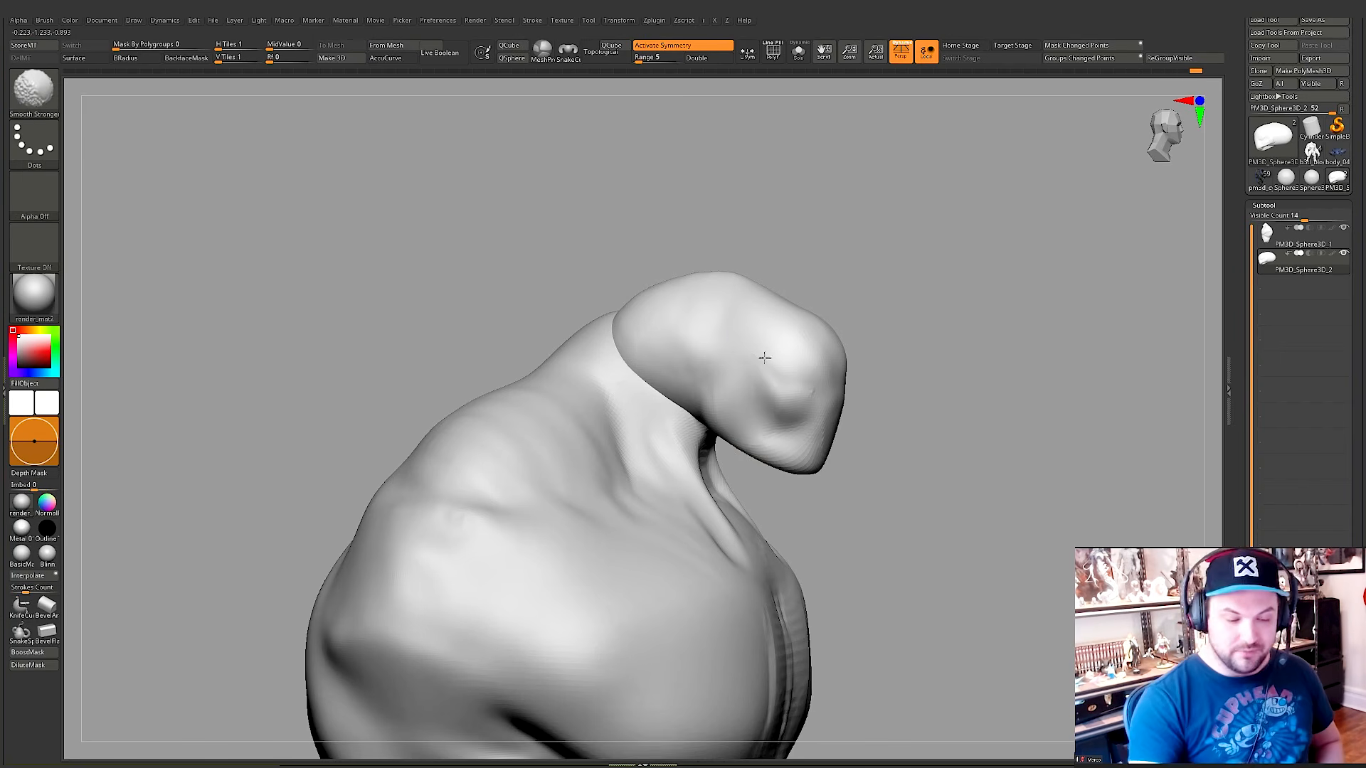
left_click_drag(912, 485, 783, 341)
right_click_drag(762, 347, 788, 308, "alt")
key("shift")
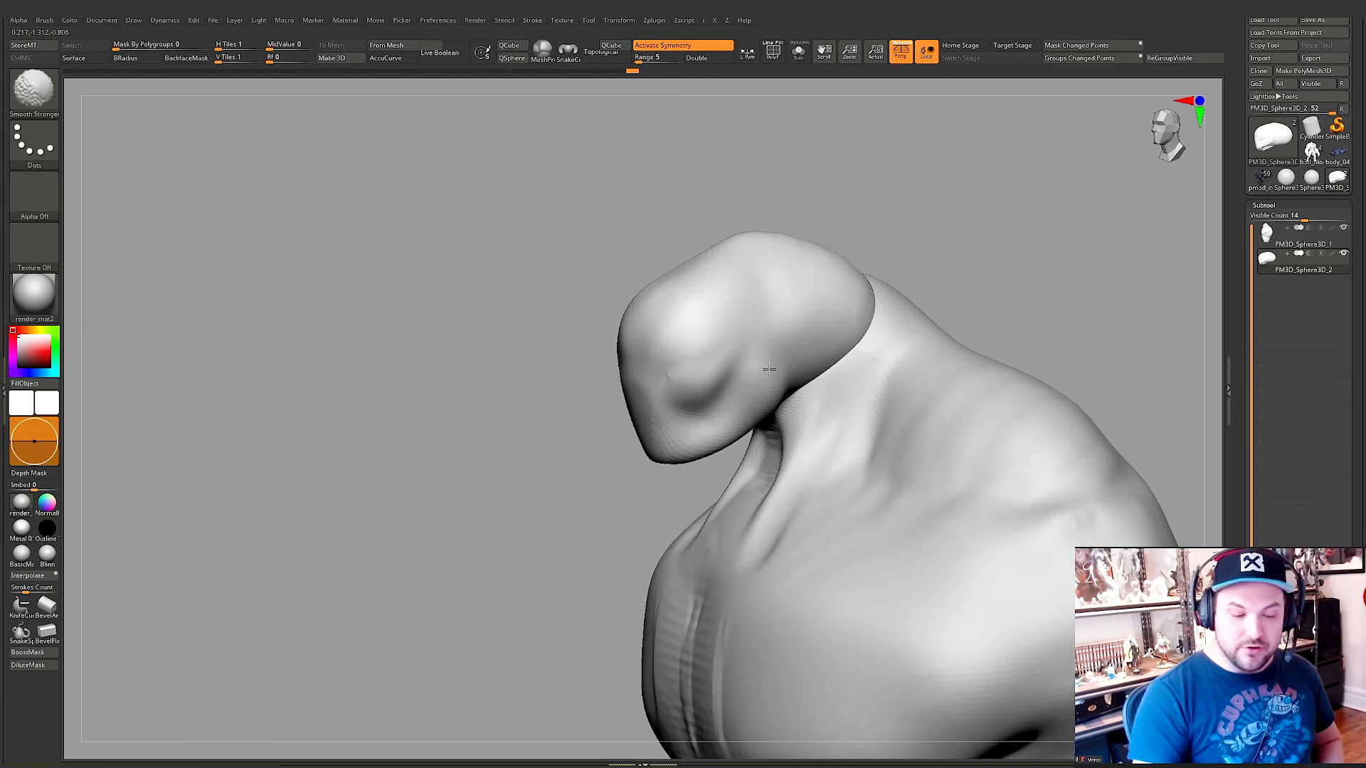
key("shift")
right_click_drag(781, 365, 839, 339, "shift")
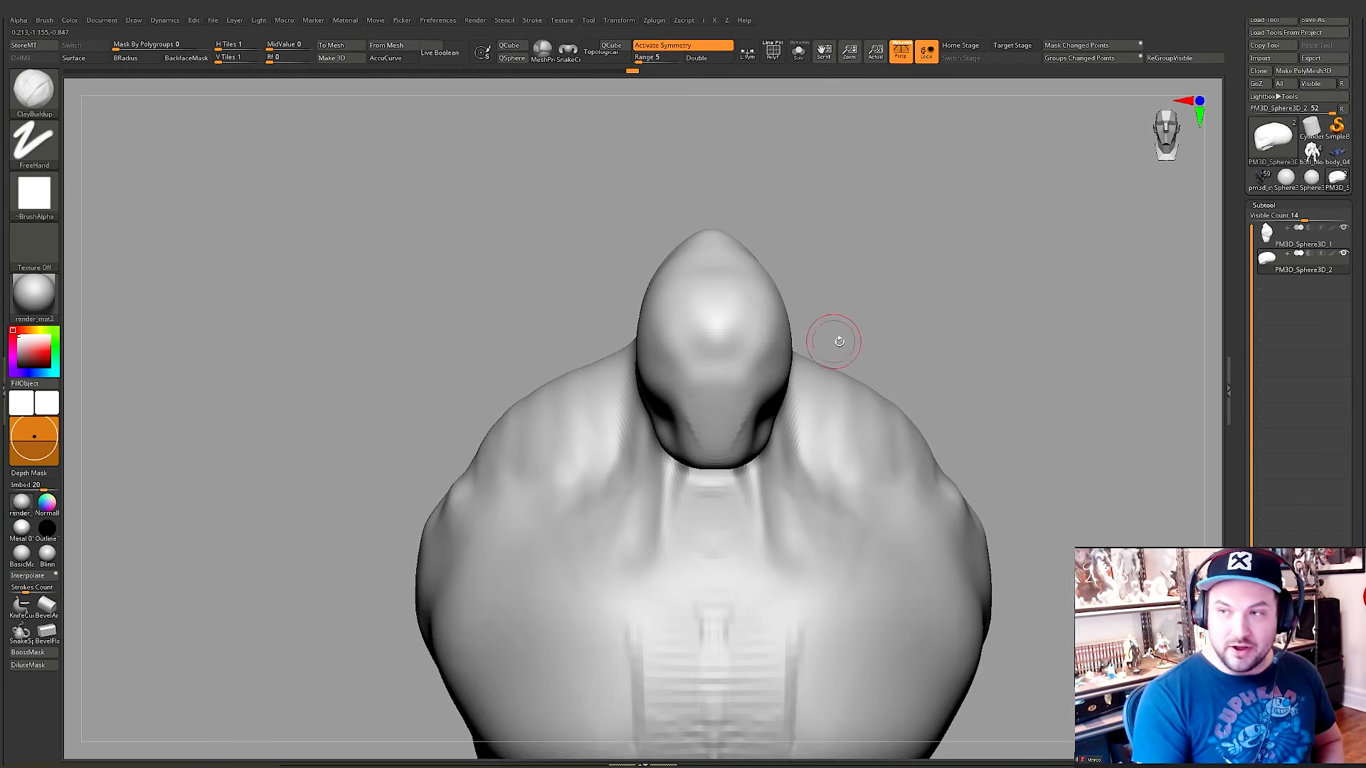
Step: Check the head's wireframe and add clay to the side of the jaw
mouse_move(981, 375)
right_mouse_down()
mouse_move(762, 441)
mouse_move(761, 332)
mouse_move(762, 347)
mouse_move(783, 338)
right_mouse_up()
key("shift+f")
key("shift+f")
left_click_drag(783, 339, 777, 334)
right_click_drag(777, 334, 736, 272)
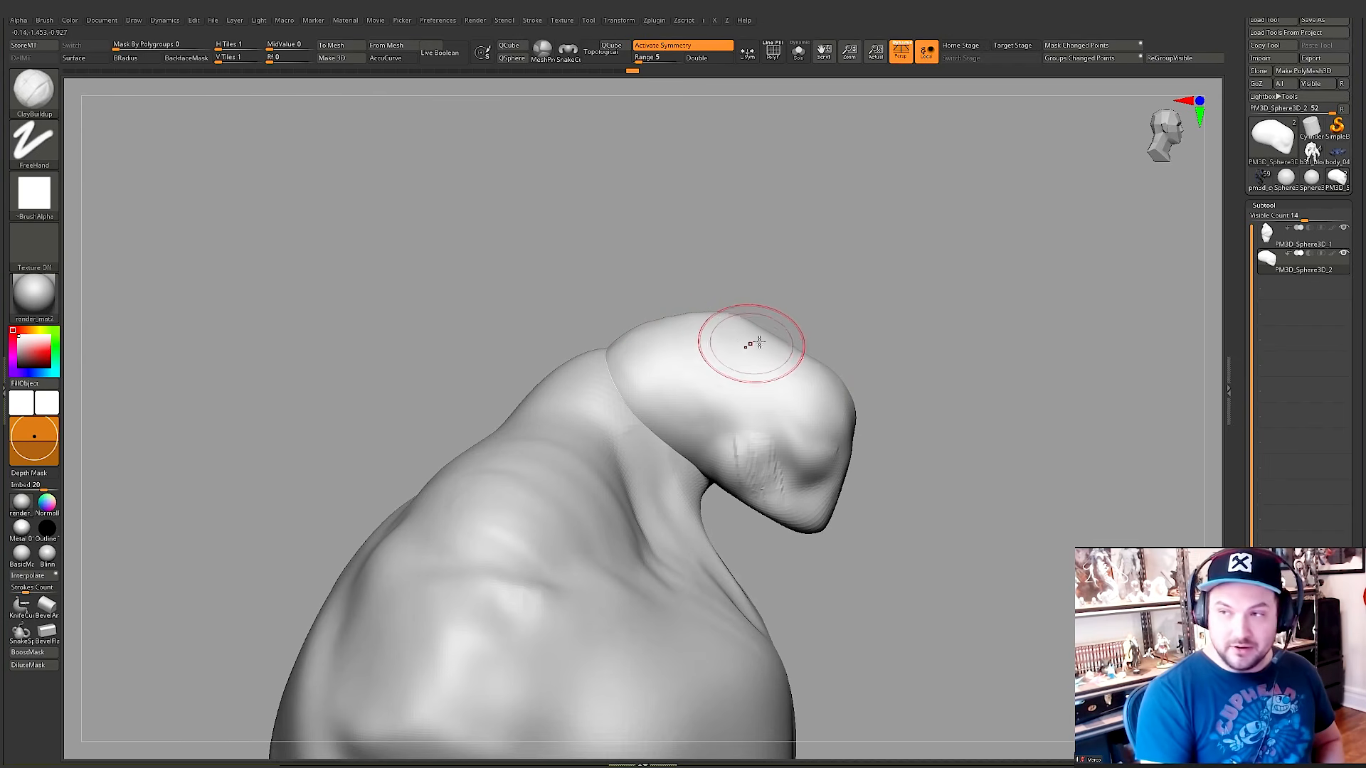
Step: Lay ClayBuildup strokes across the top of the head, from the brow to the back of the skull
right_click_drag(756, 344, 735, 350)
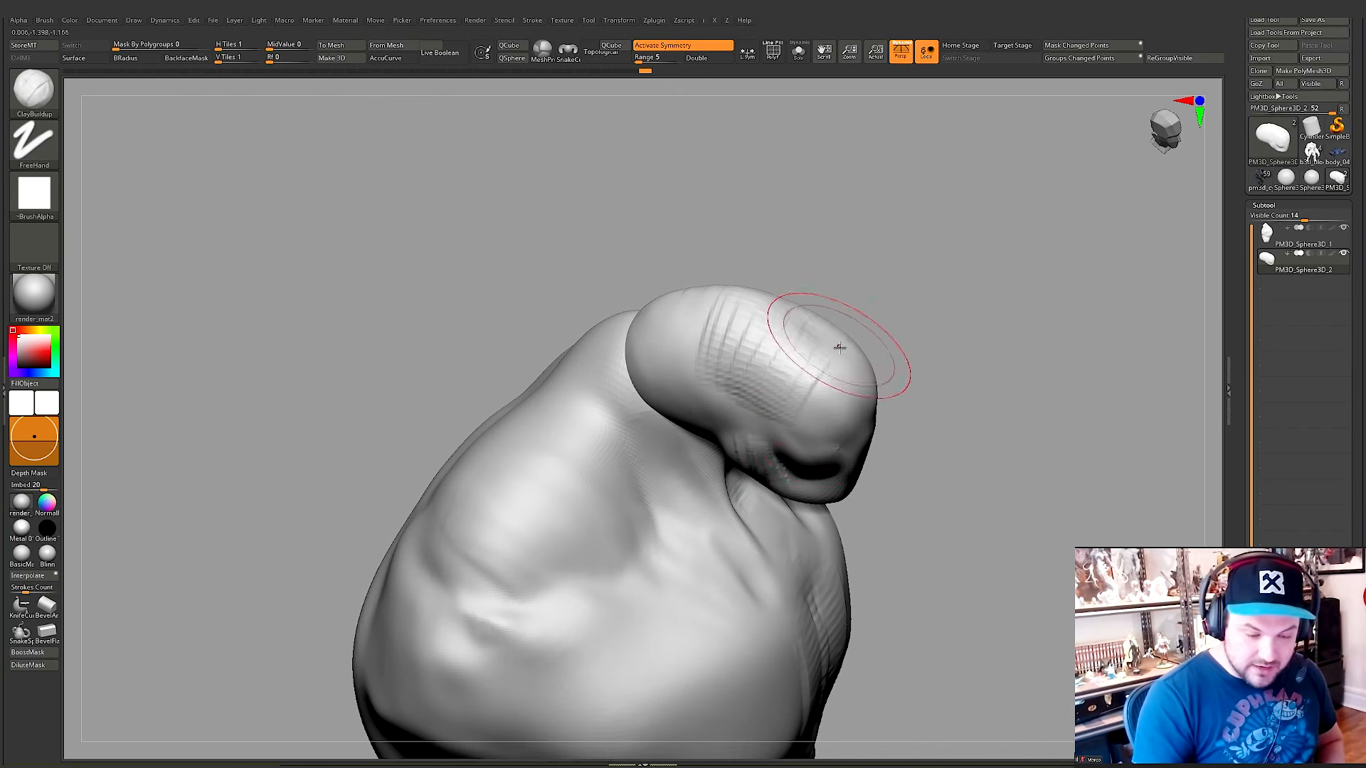
key("space")
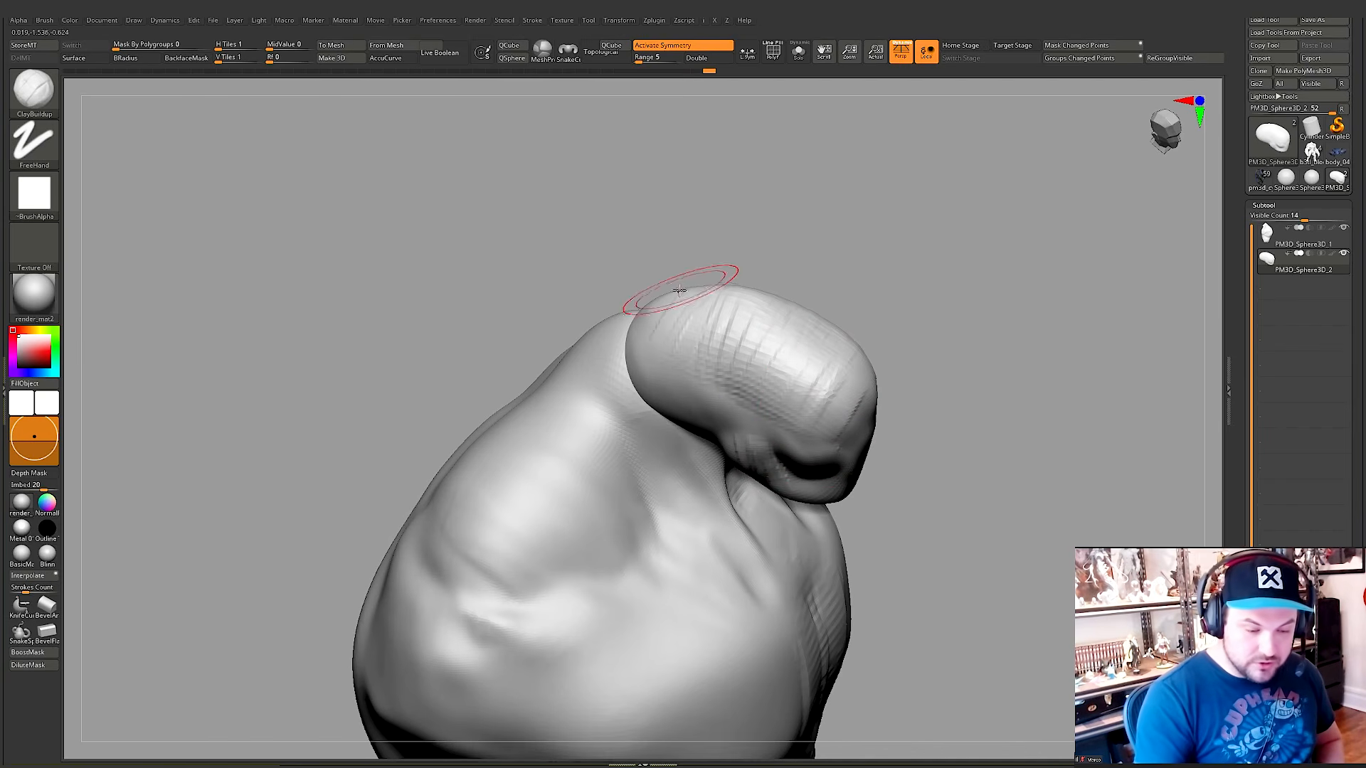
right_click_drag(676, 296, 658, 318)
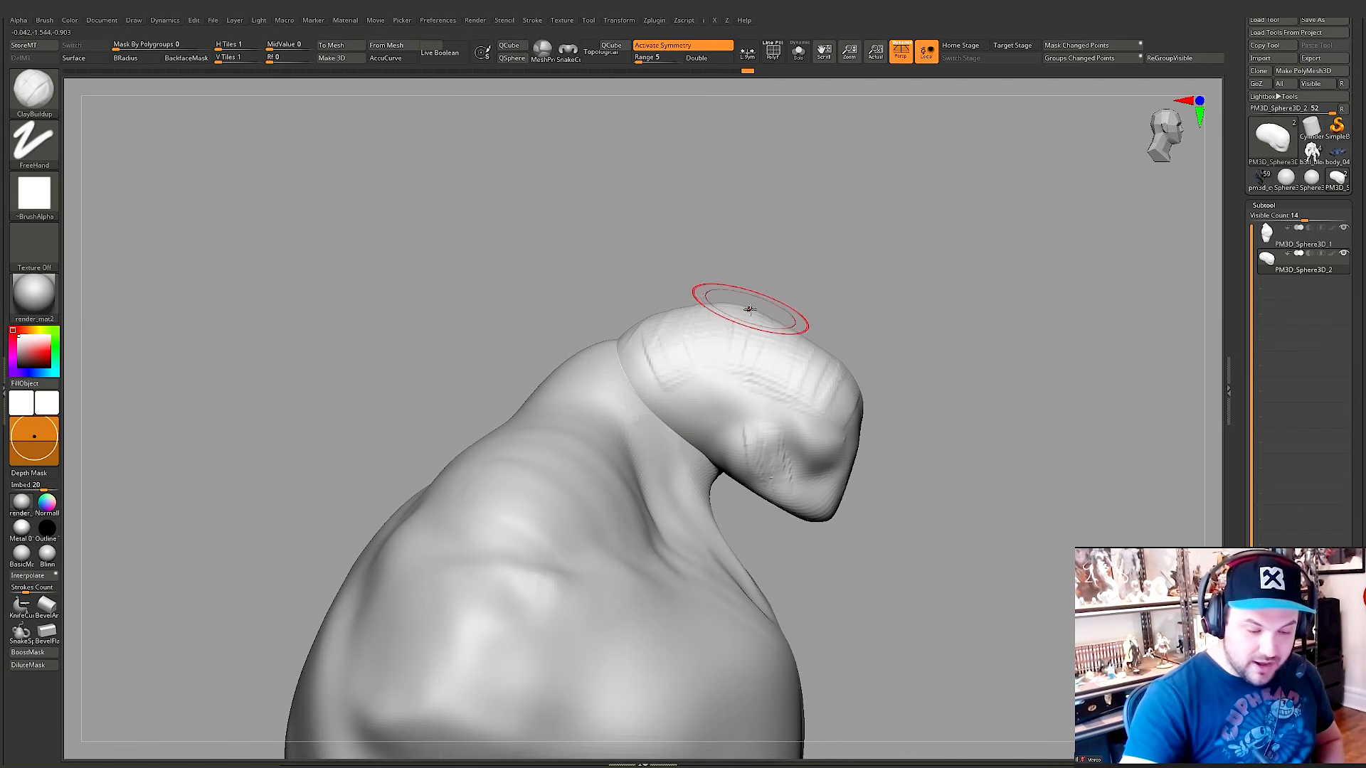
key("space")
mouse_move(853, 335)
right_mouse_down()
mouse_move(781, 321)
mouse_move(793, 329)
right_mouse_up()
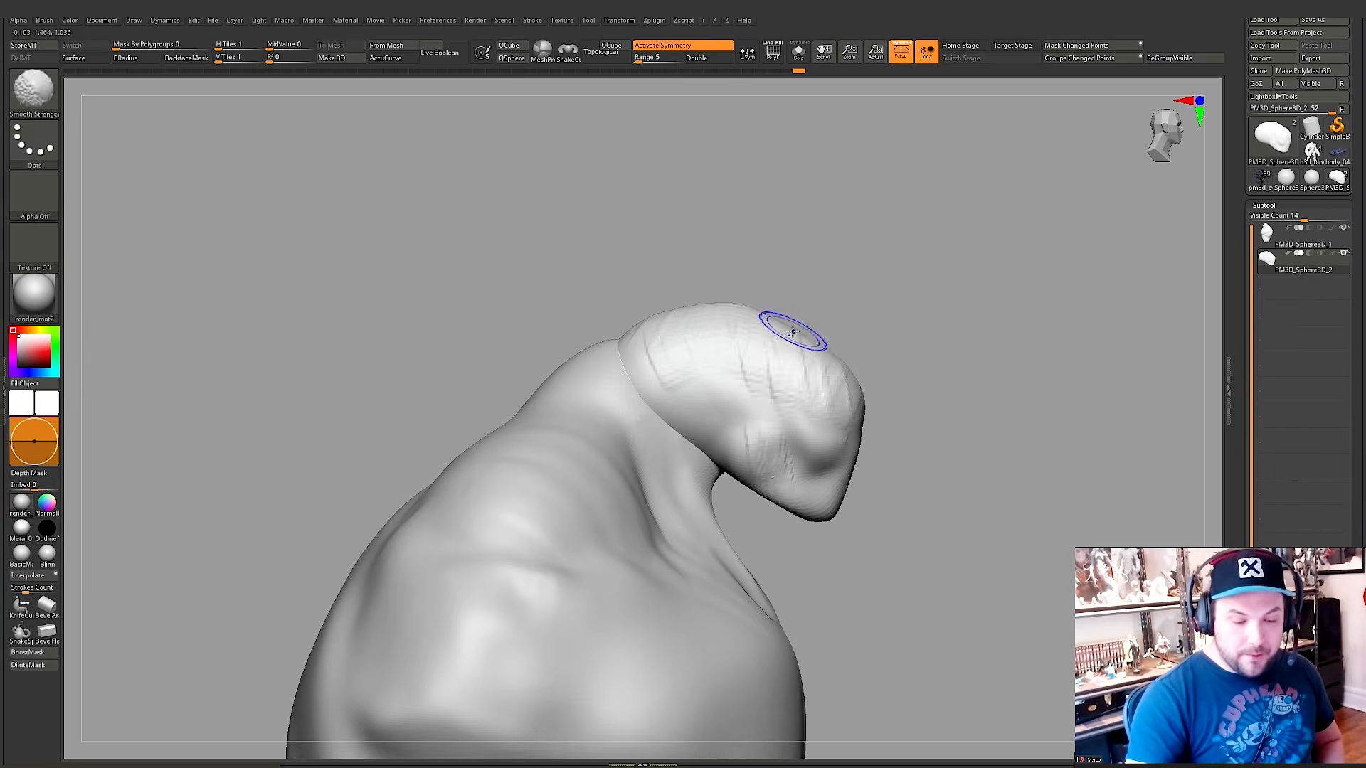
Step: Try smoothing the top of the head with a resized smoothing brush, and undo it
key("space")
mouse_move(726, 326)
left_mouse_down("shift")
mouse_move(715, 318)
mouse_move(779, 377)
mouse_move(854, 363)
left_mouse_up("shift")
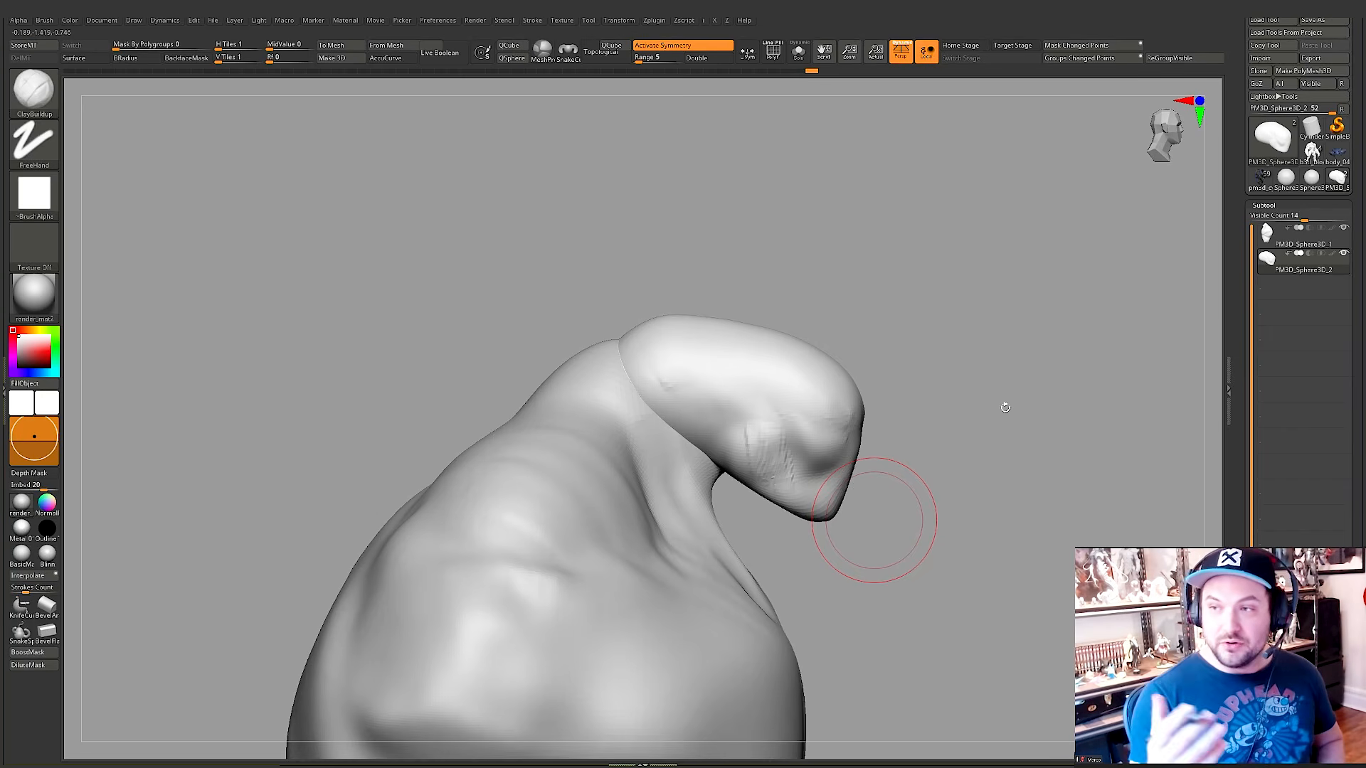
key("ctrl+z")
Step: Smooth the clay strokes over the head and examine its wireframe density up close and from the side
key("shift")
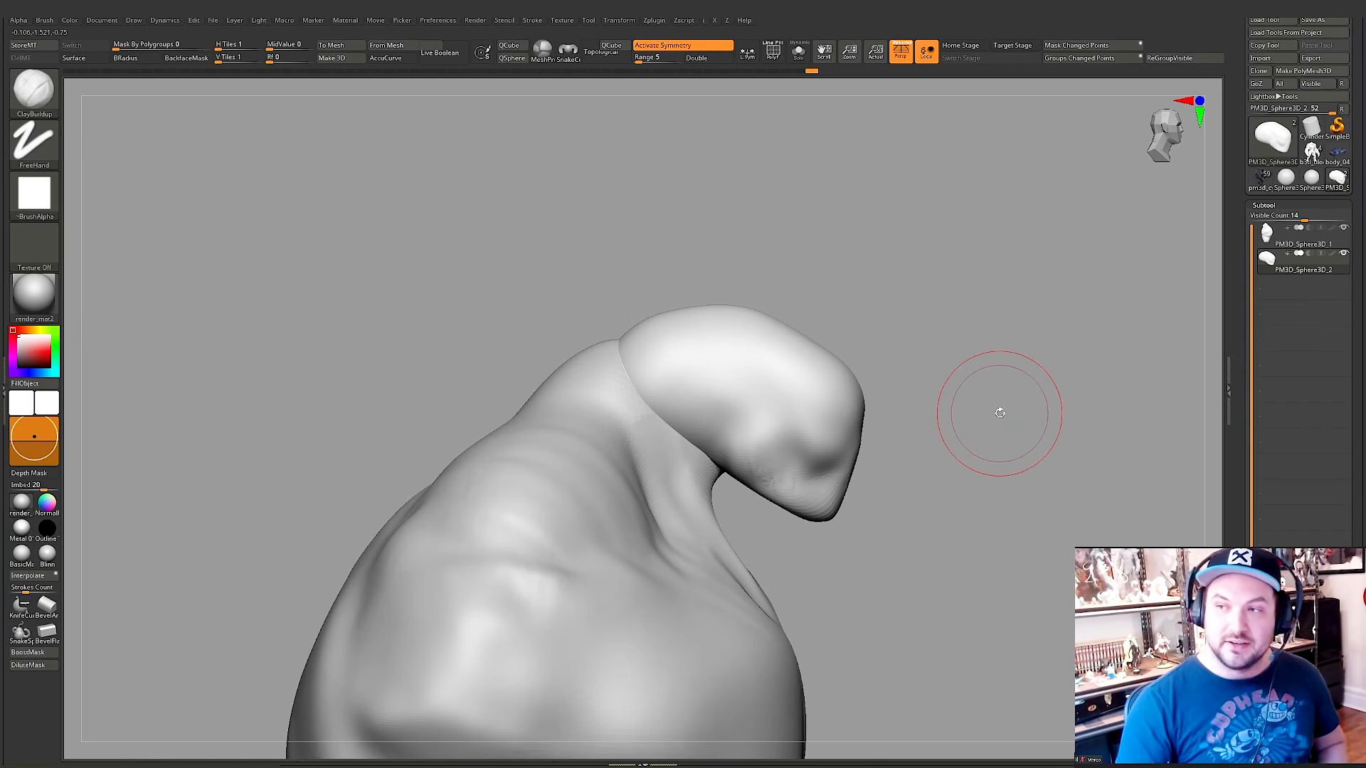
left_click_drag(988, 481, 975, 448)
key("shift+f")
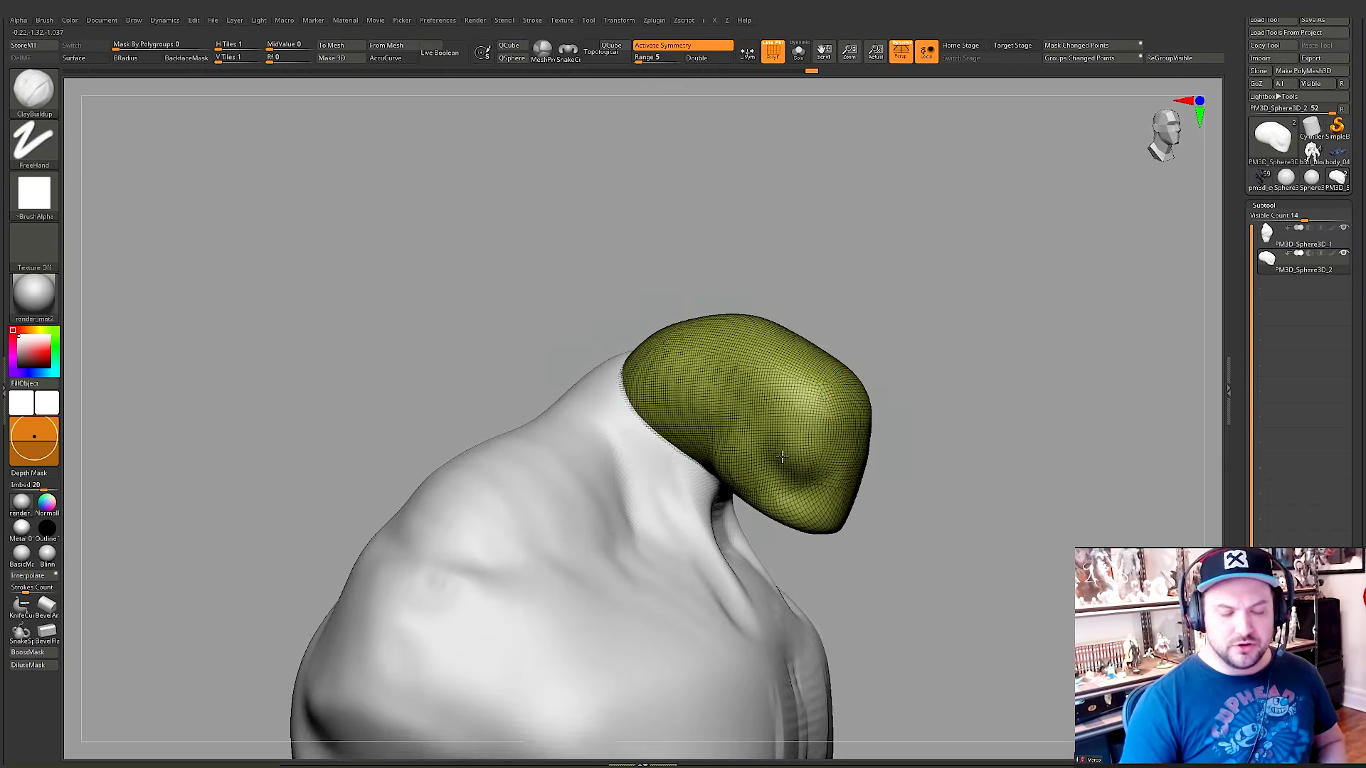
right_click_drag(782, 457, 817, 363, "ctrl")
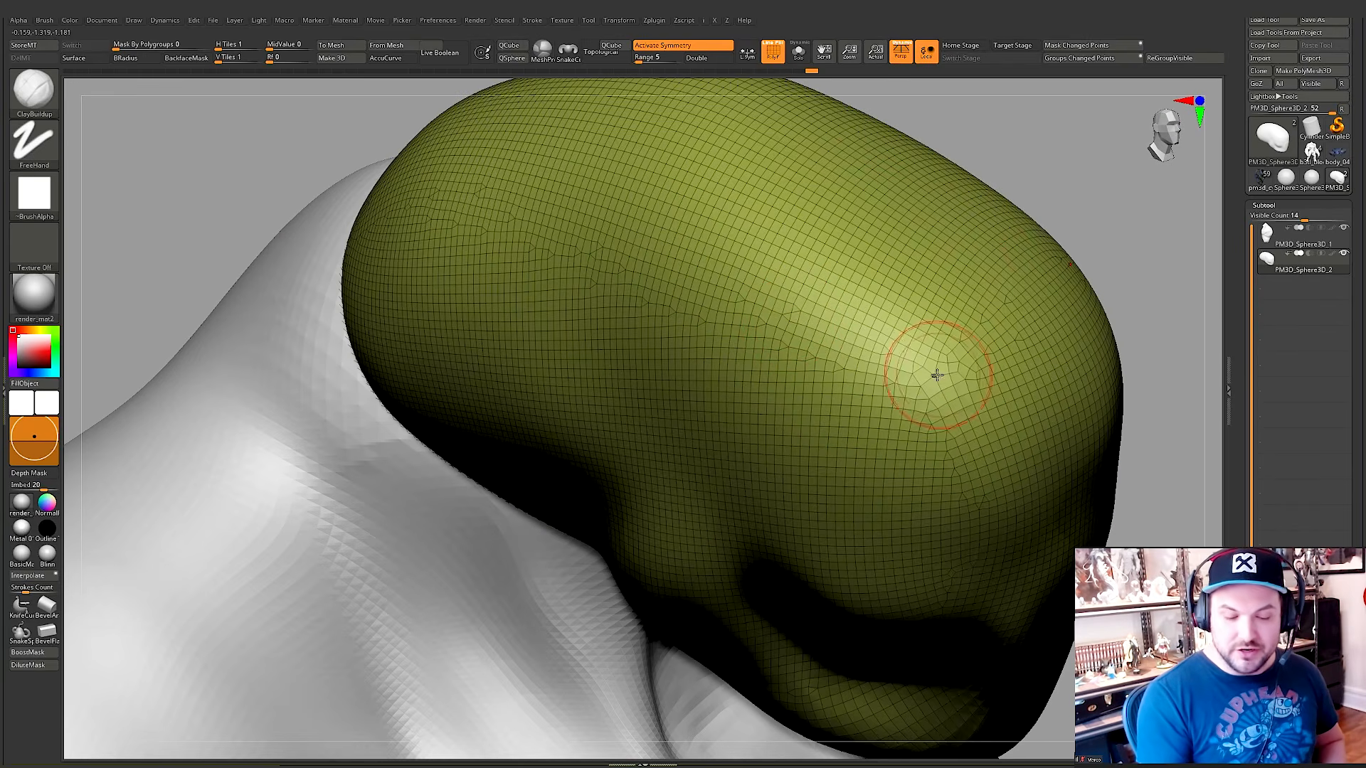
right_click_drag(919, 448, 991, 419, "ctrl")
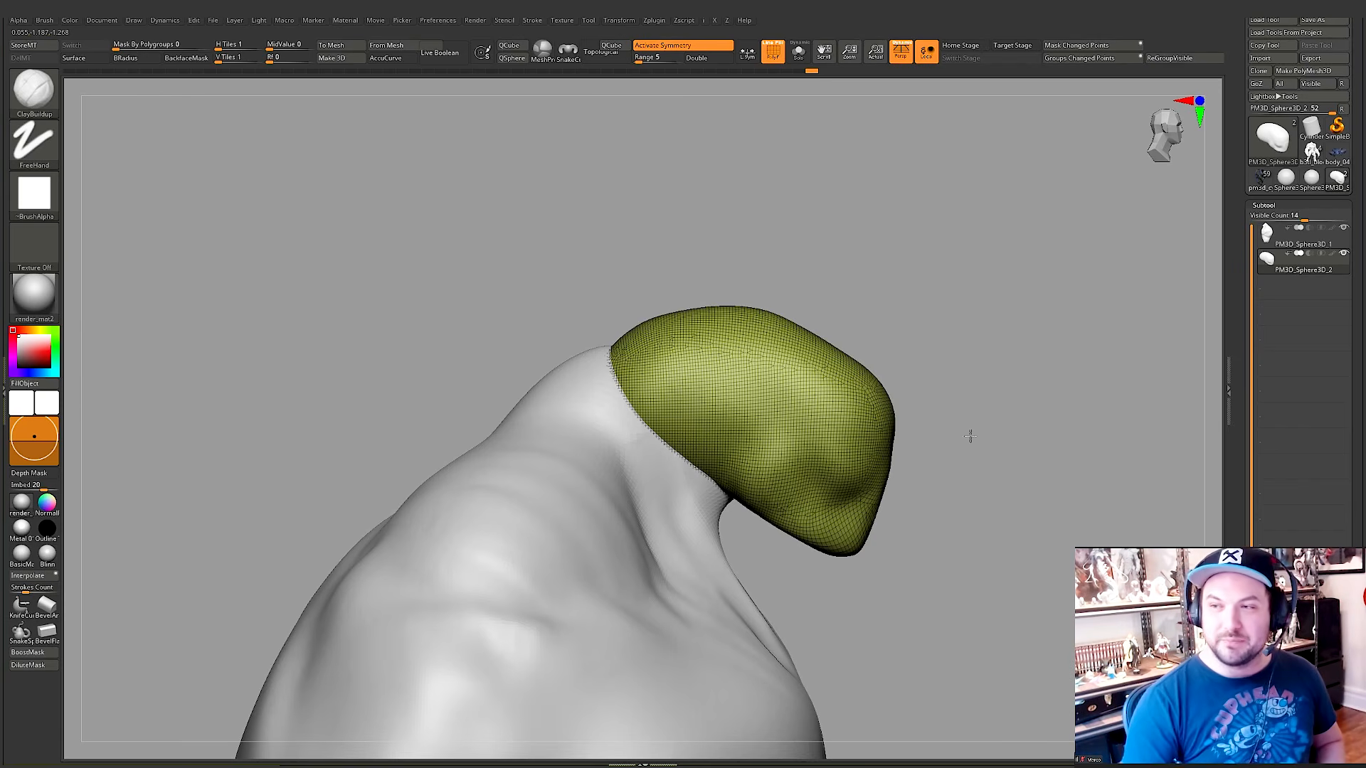
Step: Turn off the wireframe display and turn the head around to view its opposite side
right_click_drag(971, 436, 787, 425)
key("shift+f")
right_click(766, 444)
right_click(786, 425)
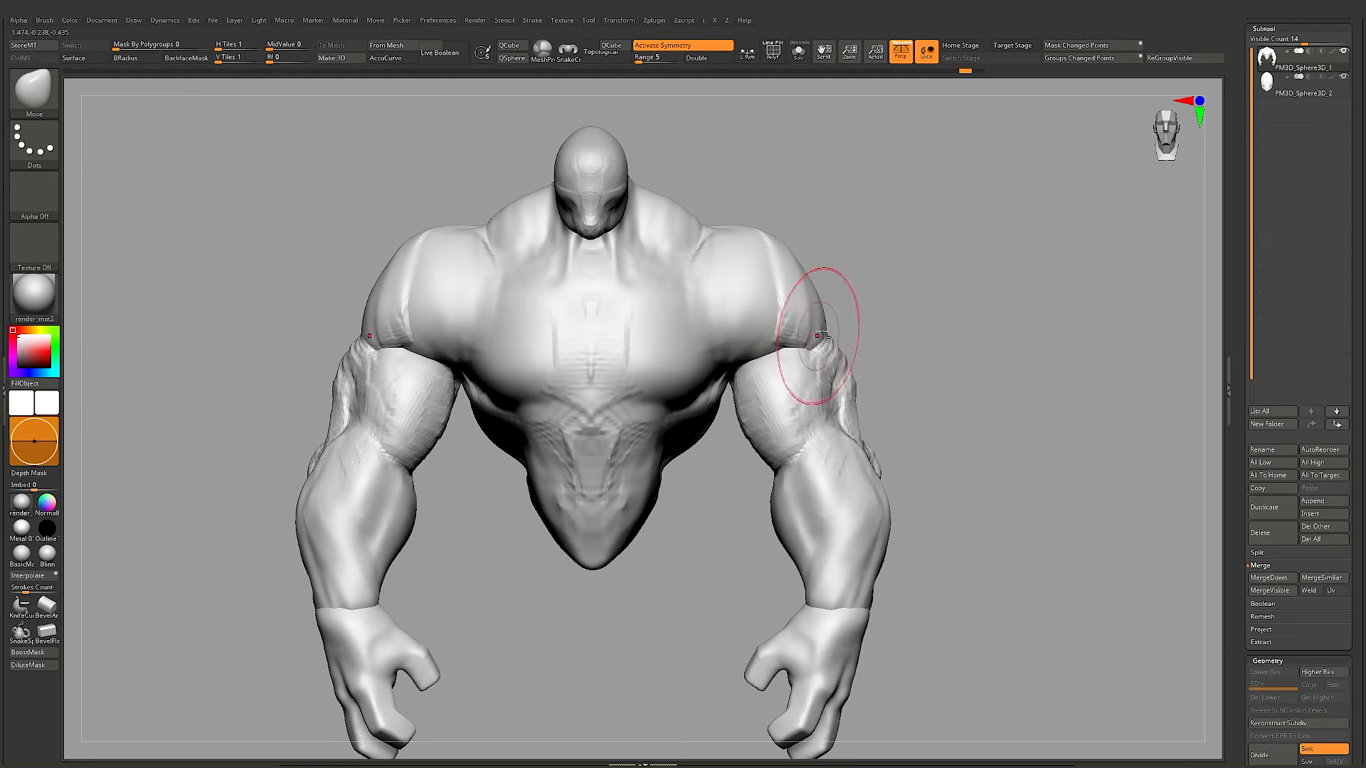
right_click_drag(818, 336, 823, 335, "ctrl")
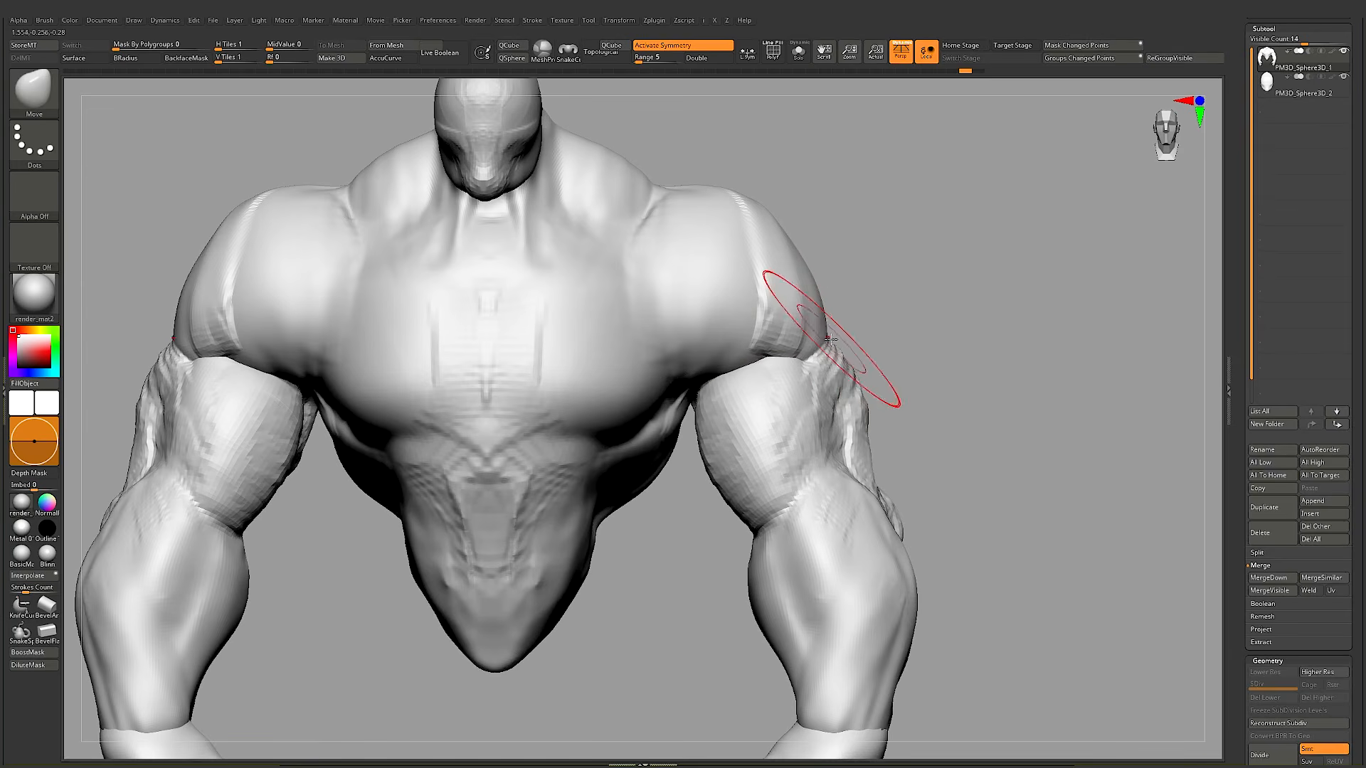
Step: Try pushing in the outer edge of the shoulder with the Move brush, undoing the changes
left_click_drag(829, 339, 816, 338)
key("ctrl+z")
left_click_drag(821, 346, 813, 344)
right_click_drag(846, 322, 832, 284)
key("ctrl+z")
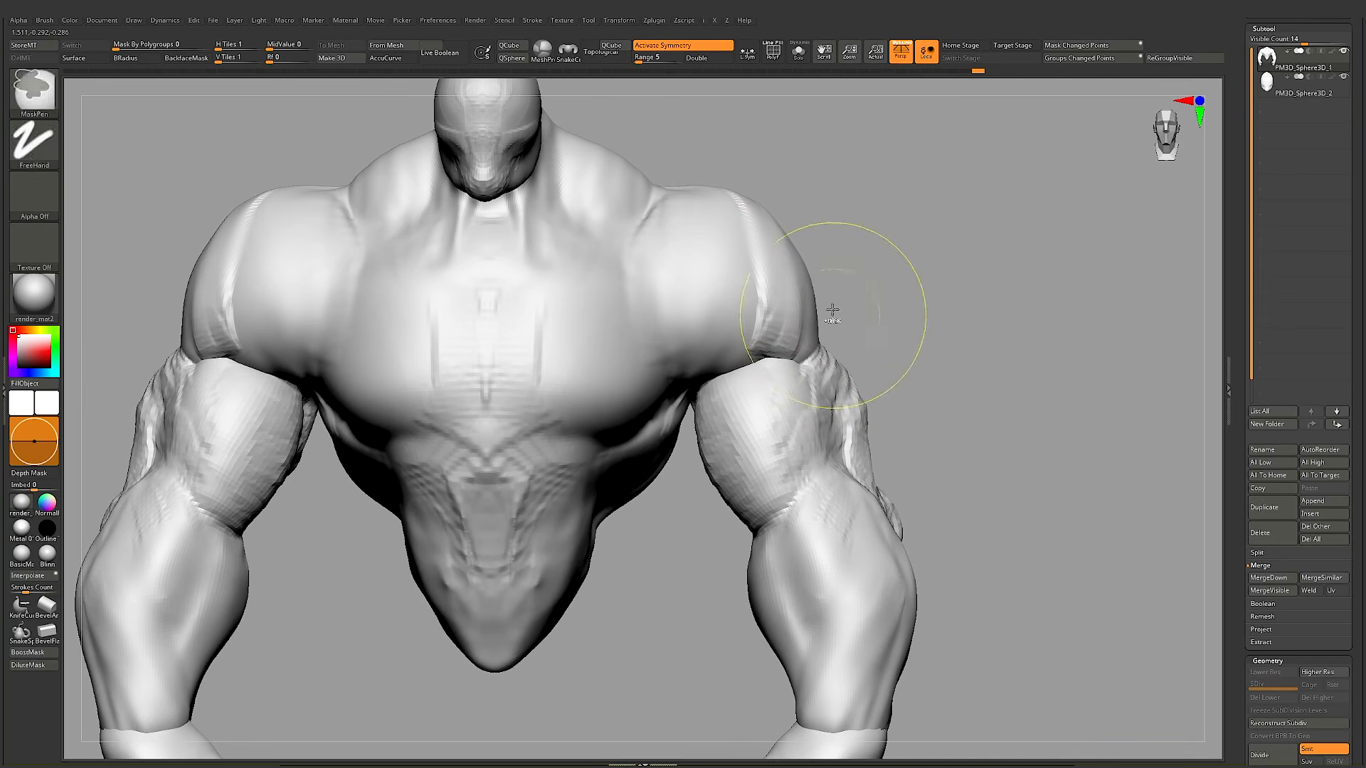
key("ctrl+z")
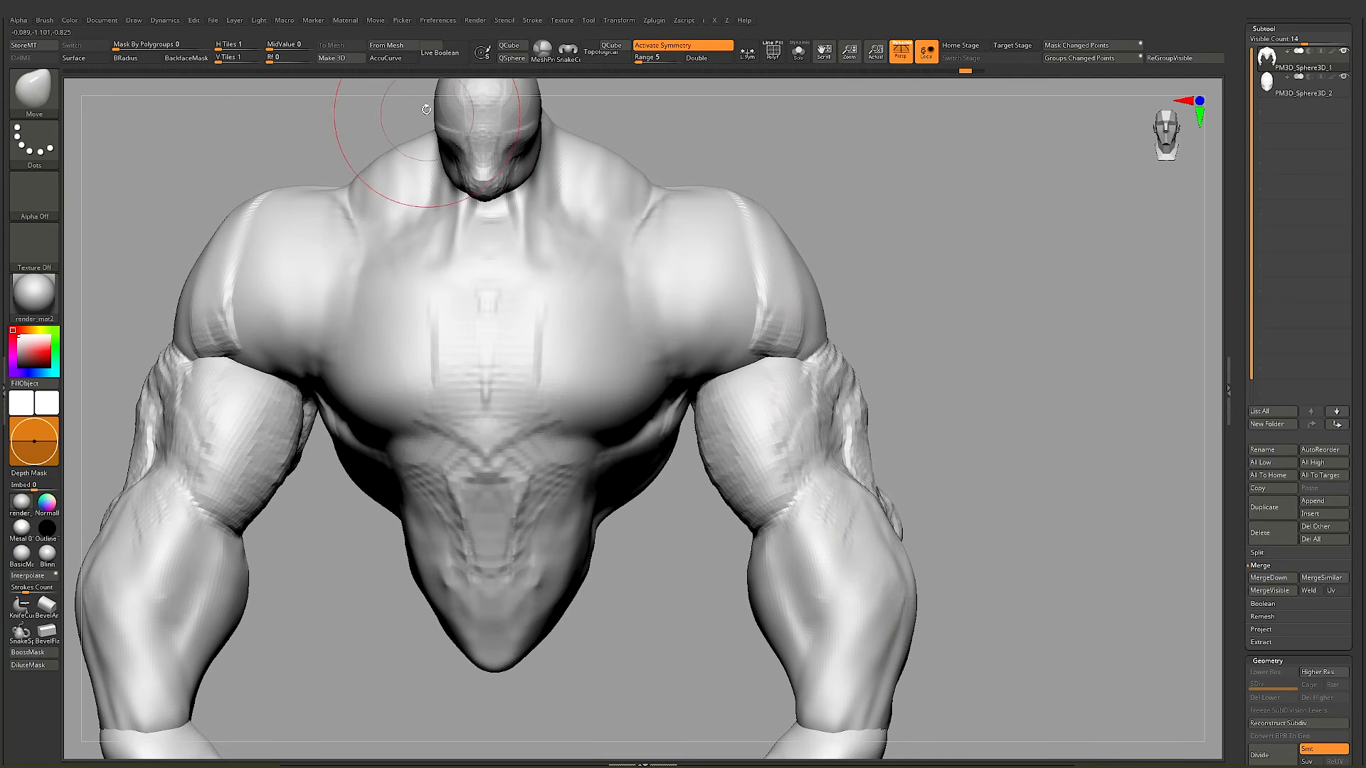
Step: Enable AccuCurve for the Move brush, check the brush's curve settings and reframe the torso
left_click(385, 58)
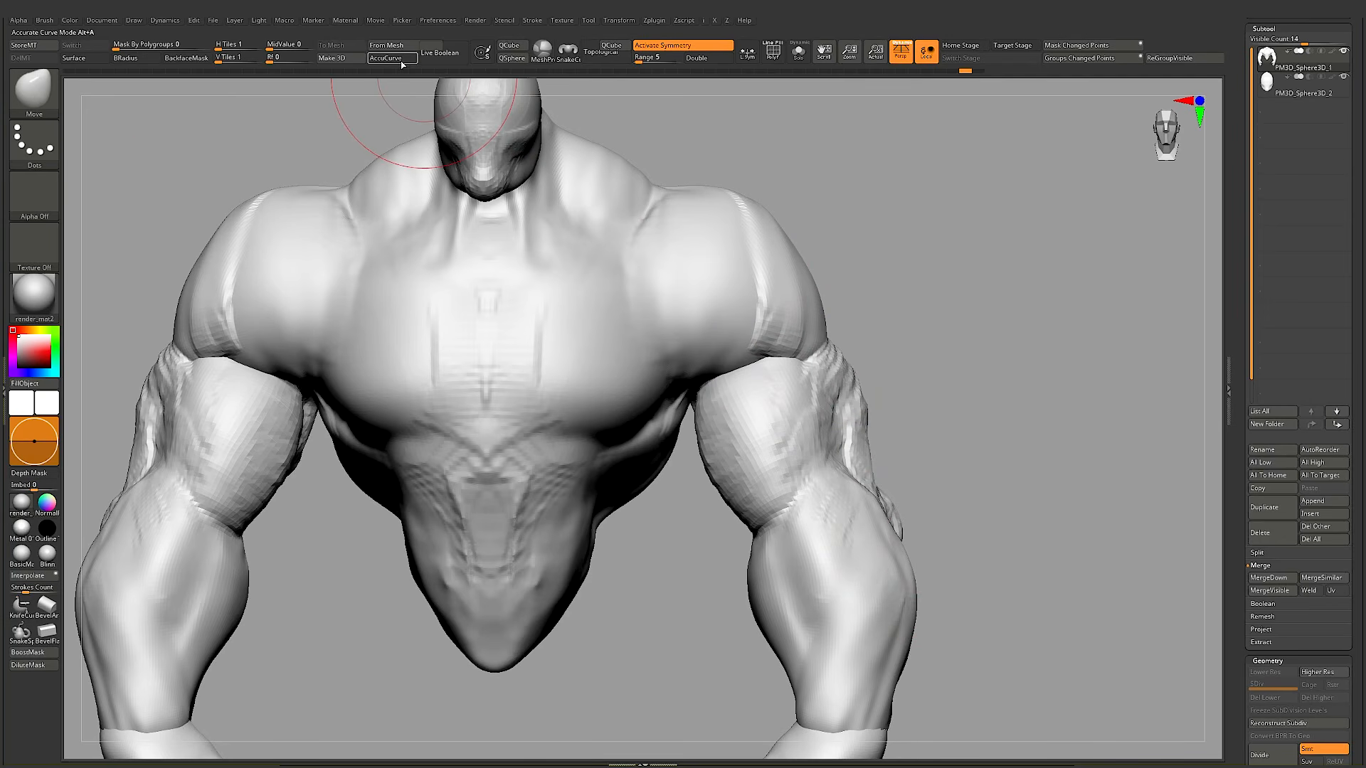
left_click(45, 20)
key("shift")
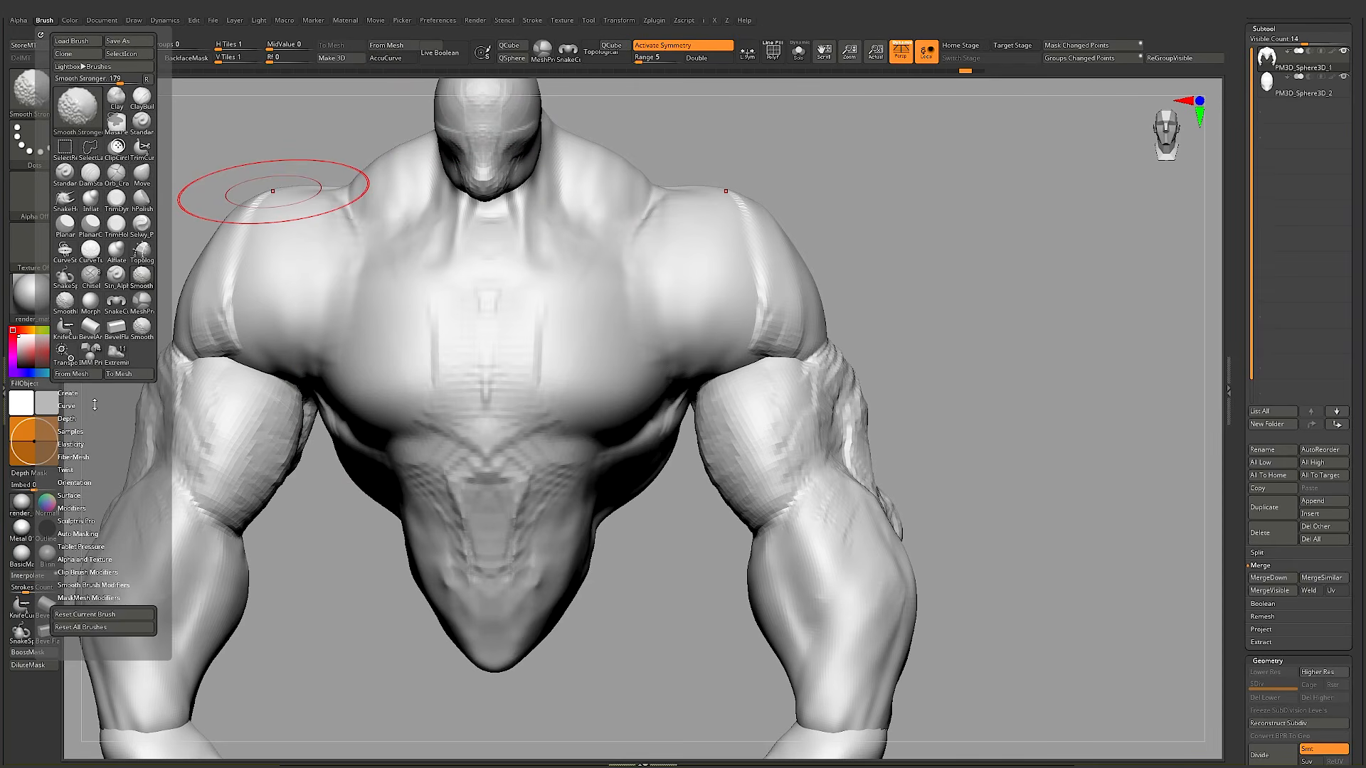
left_click(118, 403)
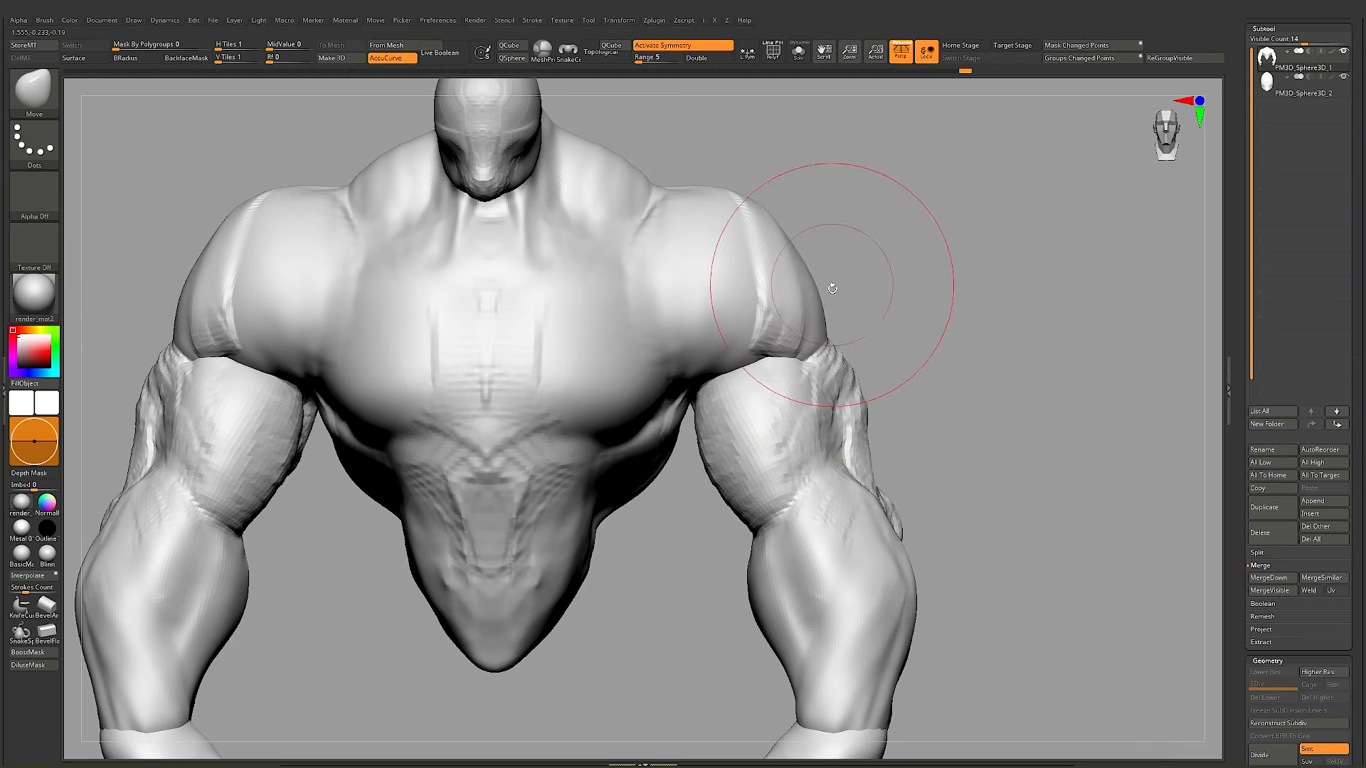
right_click_drag(790, 238, 787, 293, "alt")
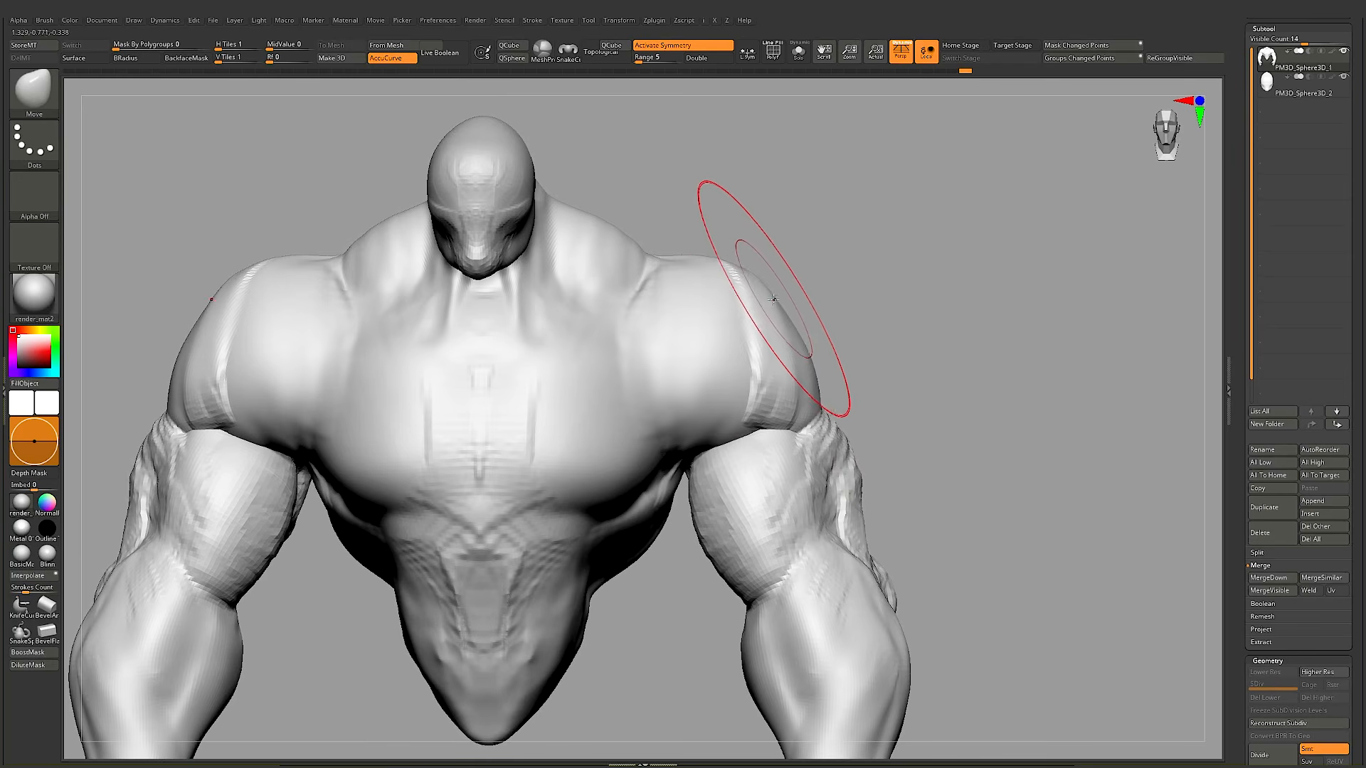
Step: Compare pulling the shoulder outward with AccuCurve off and on, undoing each pull
key("a")
mouse_move(769, 296)
left_mouse_down()
mouse_move(845, 258)
mouse_move(939, 165)
left_mouse_up()
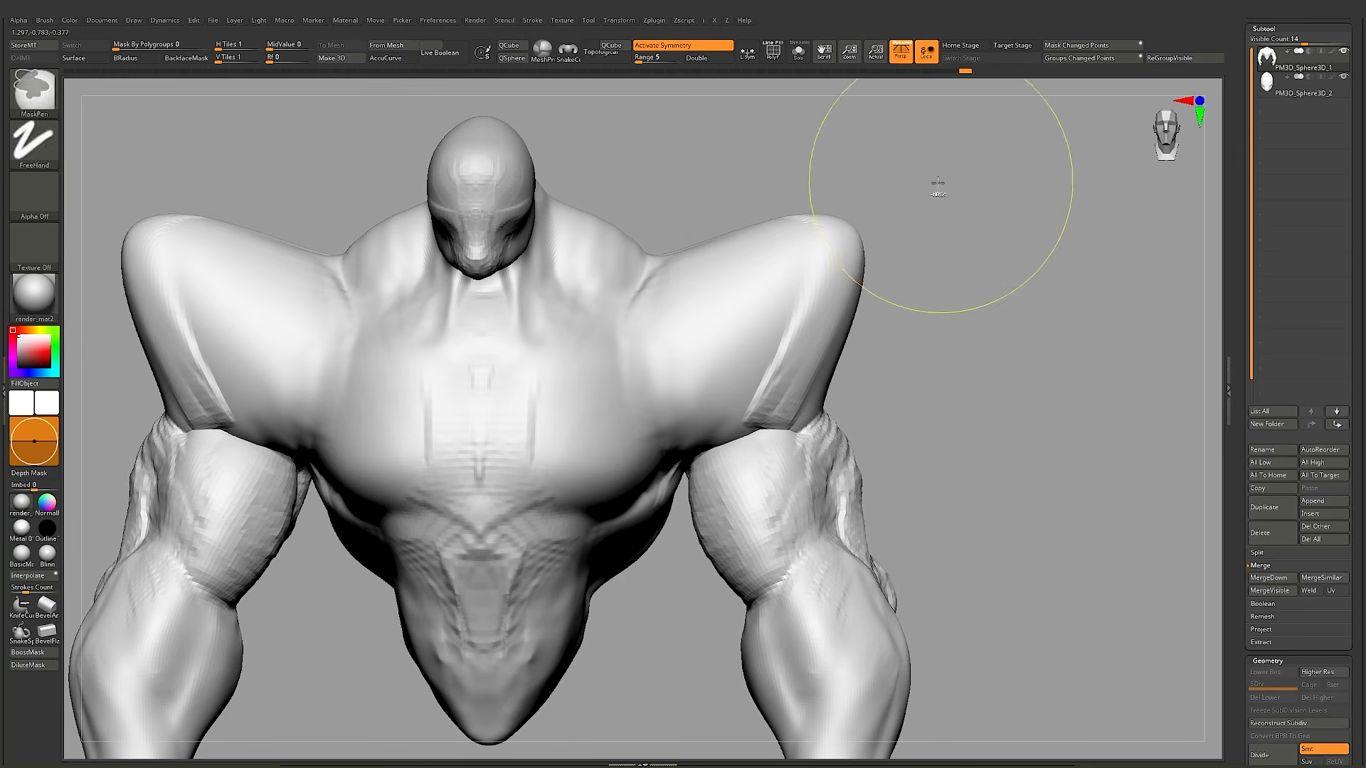
key("ctrl+z")
key("a")
left_click_drag(773, 293, 960, 147)
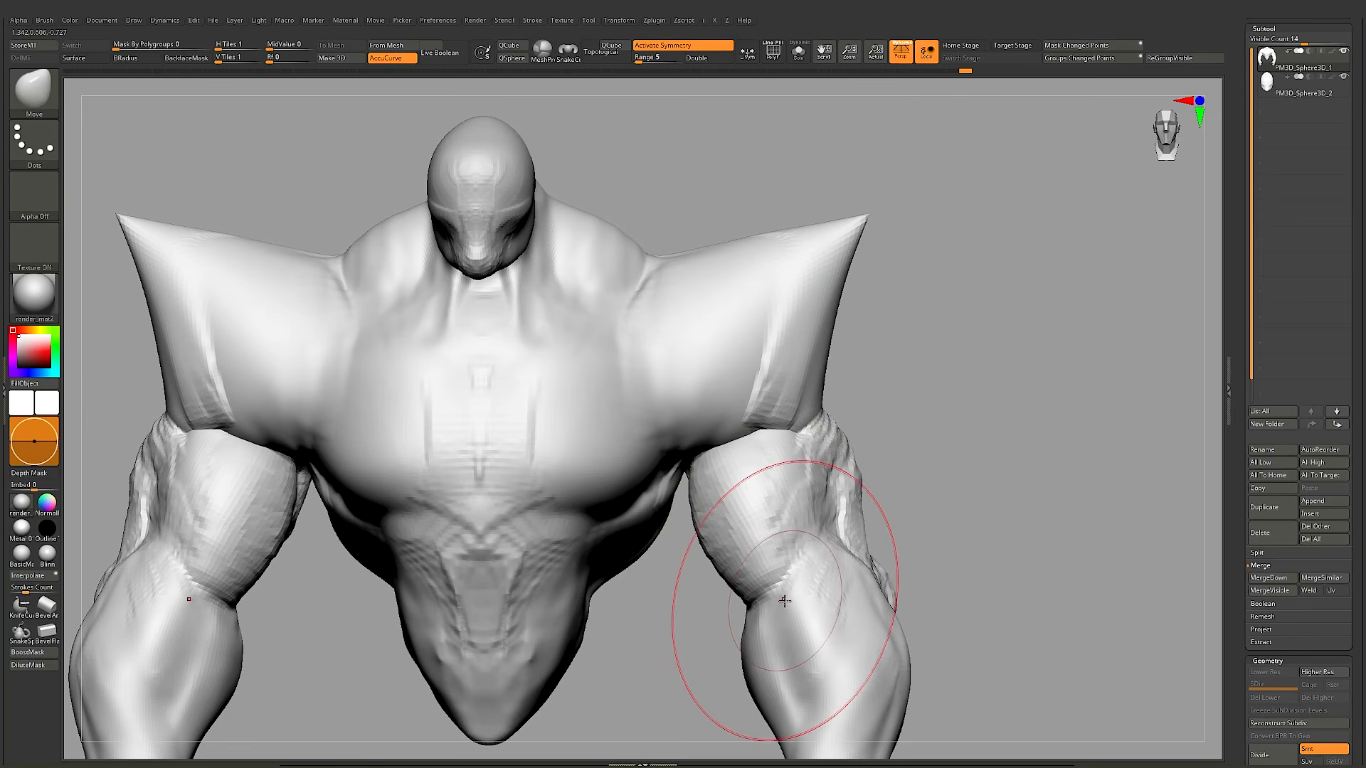
key("ctrl+z")
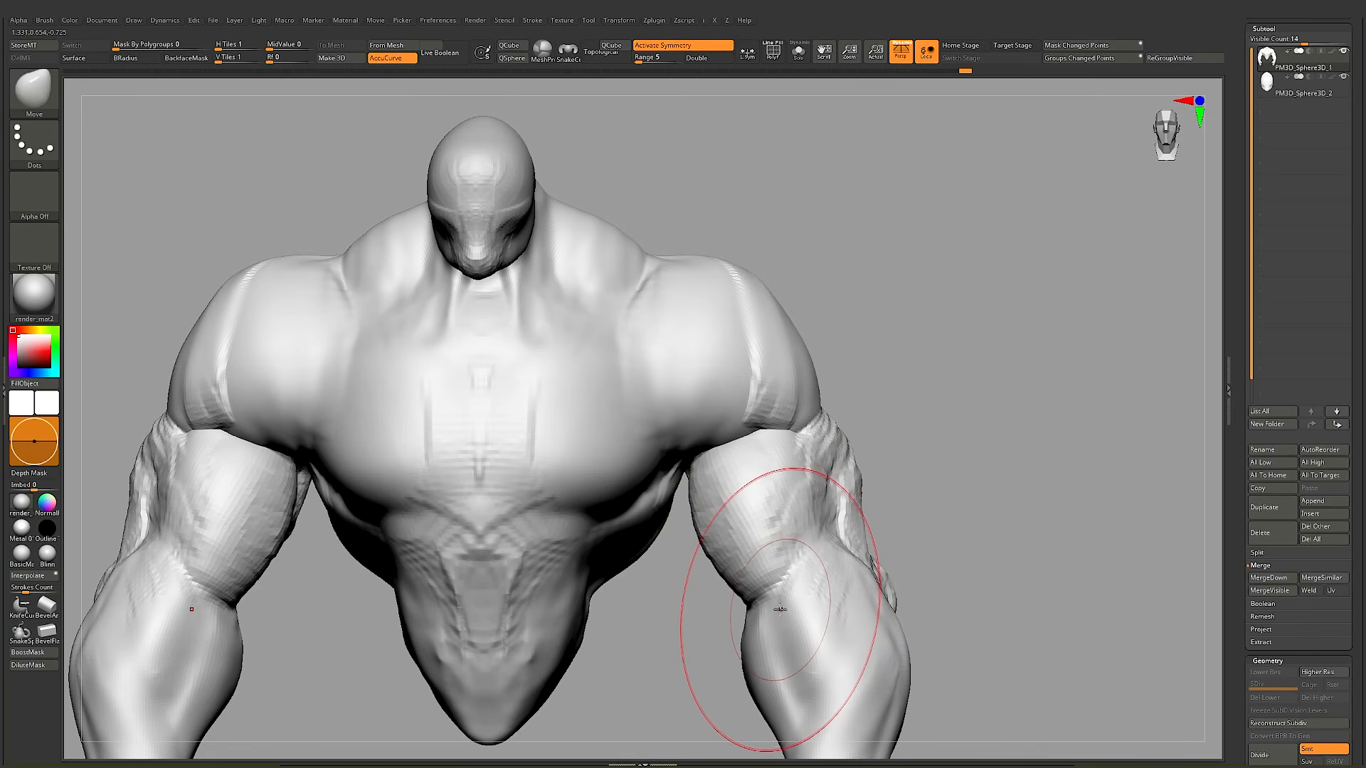
Step: Try nudging the lower outer shoulder inward with AccuCurve active, and undo the push
right_click_drag(888, 420, 898, 381, "alt")
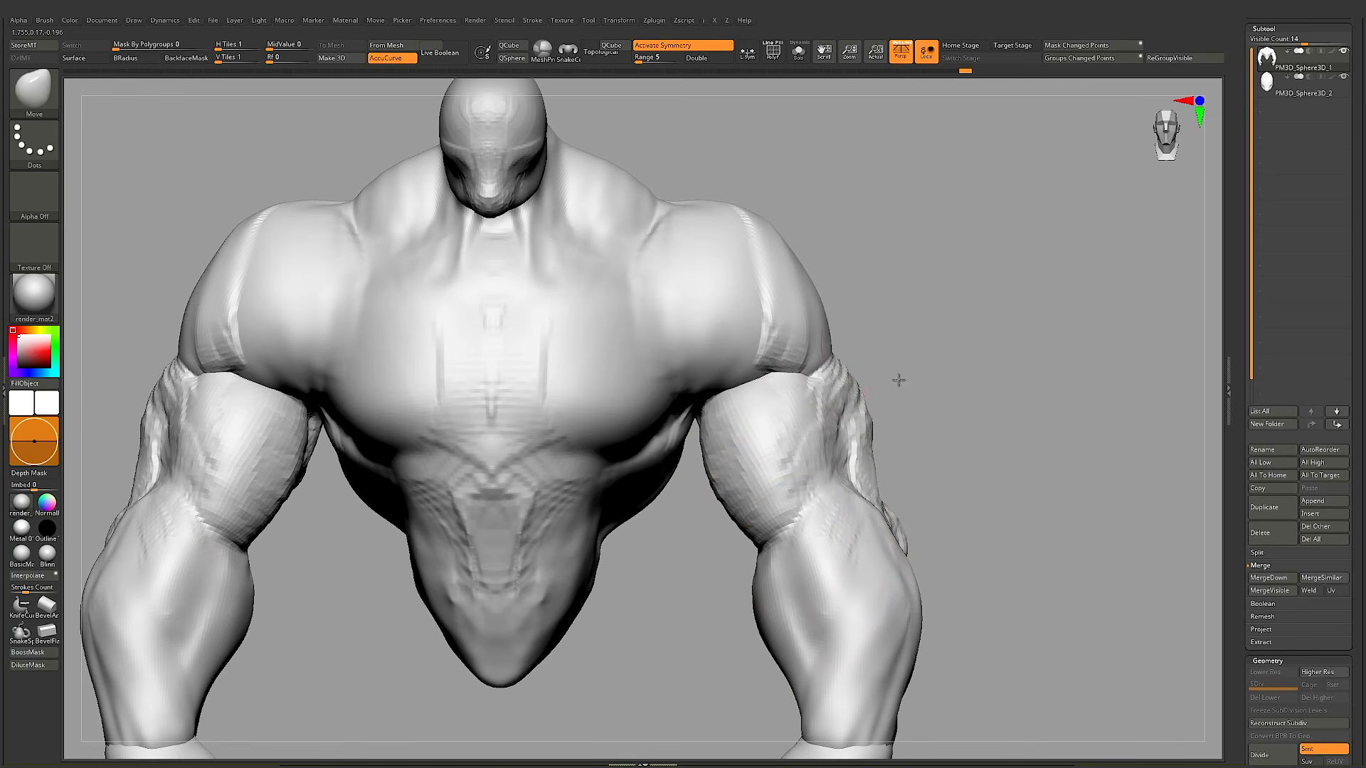
right_click(831, 358)
key("ctrl+z")
mouse_move(903, 341)
right_mouse_down()
mouse_move(864, 363)
mouse_move(814, 305)
mouse_move(856, 335)
right_mouse_up()
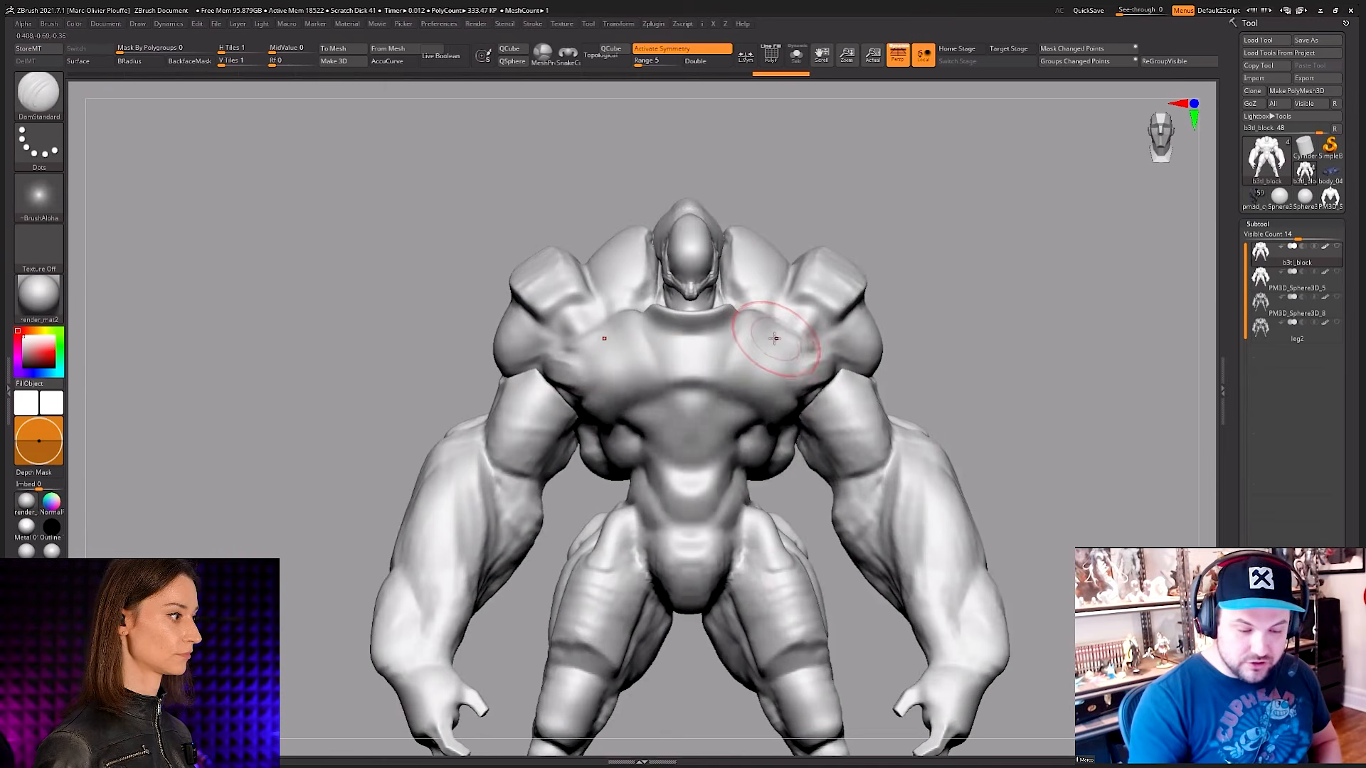
Step: Resize the DamStandard brush and carve creases along the lower and side edges of the upper chest plate
key("space")
right_click_drag(763, 333, 771, 322)
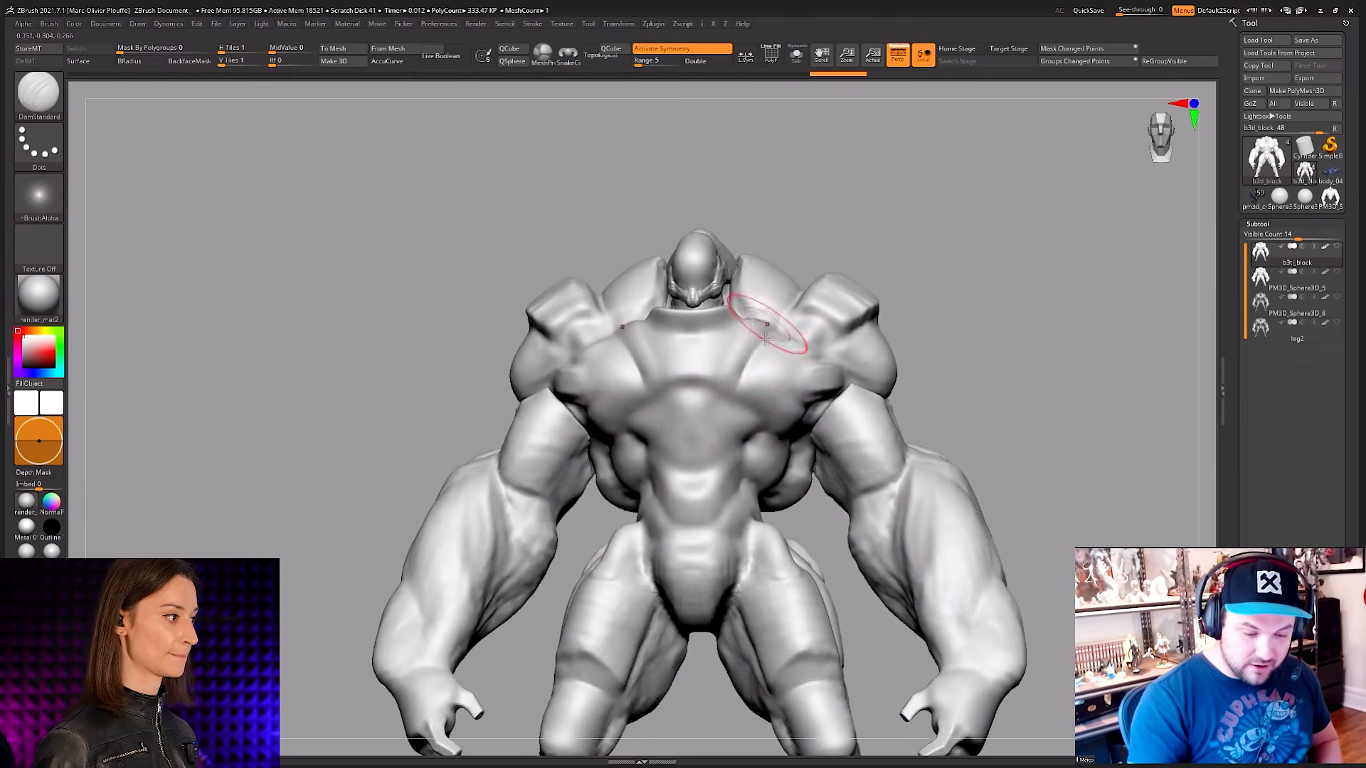
mouse_move(744, 370)
right_mouse_down()
mouse_move(763, 377)
mouse_move(744, 375)
right_mouse_up()
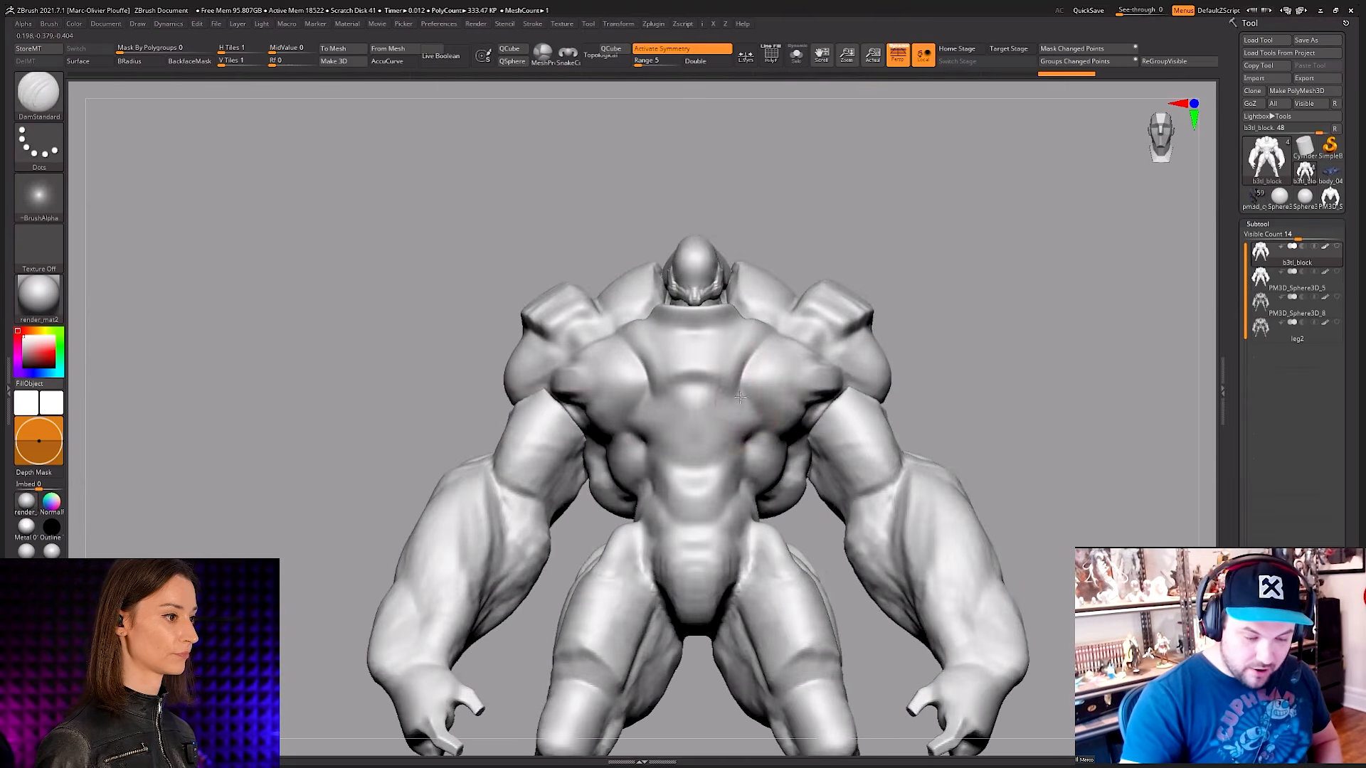
left_click_drag(768, 359, 732, 390)
right_click_drag(731, 390, 745, 389)
left_click_drag(742, 388, 772, 350)
right_click_drag(772, 334, 737, 364)
left_click_drag(737, 364, 732, 387)
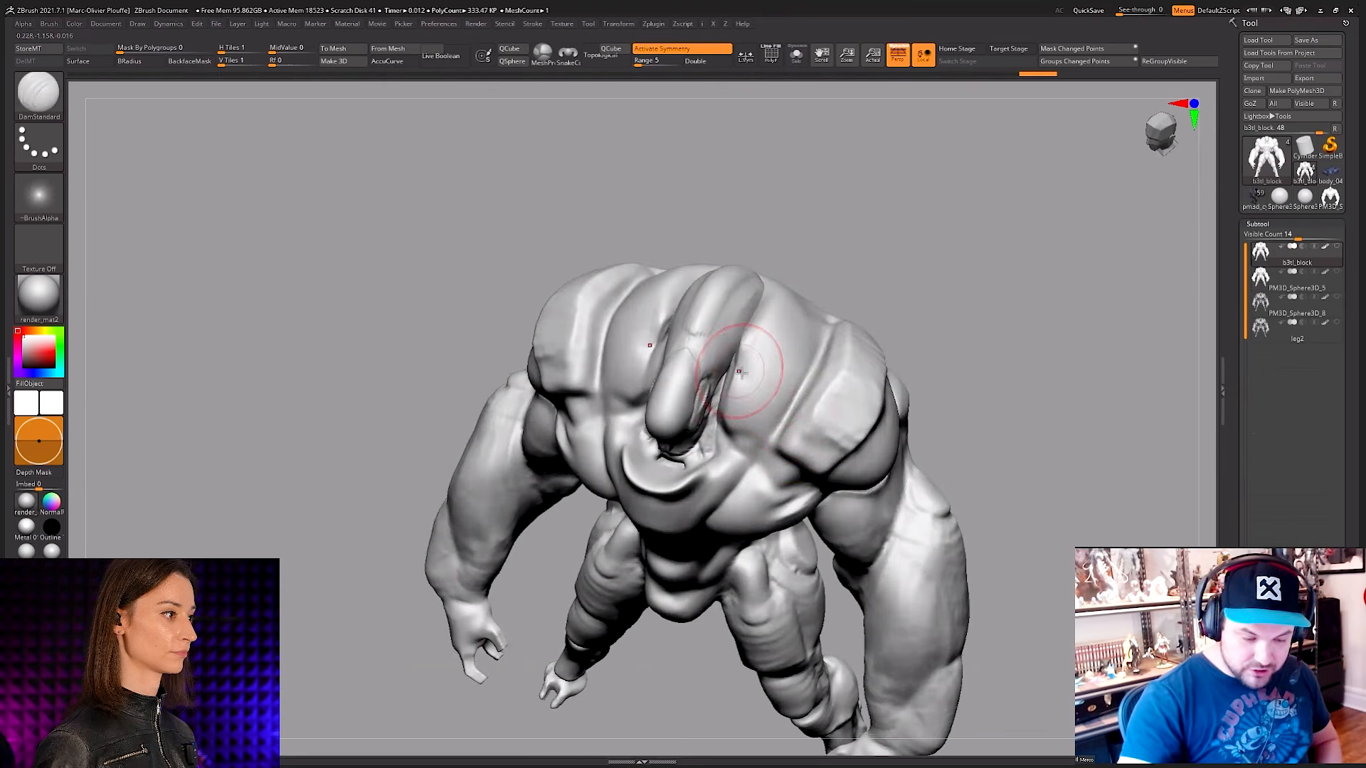
Step: Try carving strokes across the upper back beside the head, and undo them
left_click_drag(815, 370, 779, 426)
mouse_move(802, 378)
right_mouse_down("shift")
mouse_move(772, 369)
mouse_move(783, 396)
right_mouse_up("shift")
mouse_move(805, 338)
right_mouse_down("shift")
mouse_move(815, 345)
mouse_move(821, 327)
mouse_move(828, 356)
right_mouse_up("shift")
key("ctrl+z")
key("ctrl+z")
key("ctrl+z")
Step: Adjust the DamStandard brush size and carve the diagonal borders between the chest plate and the pectorals
right_click_drag(778, 314, 785, 367)
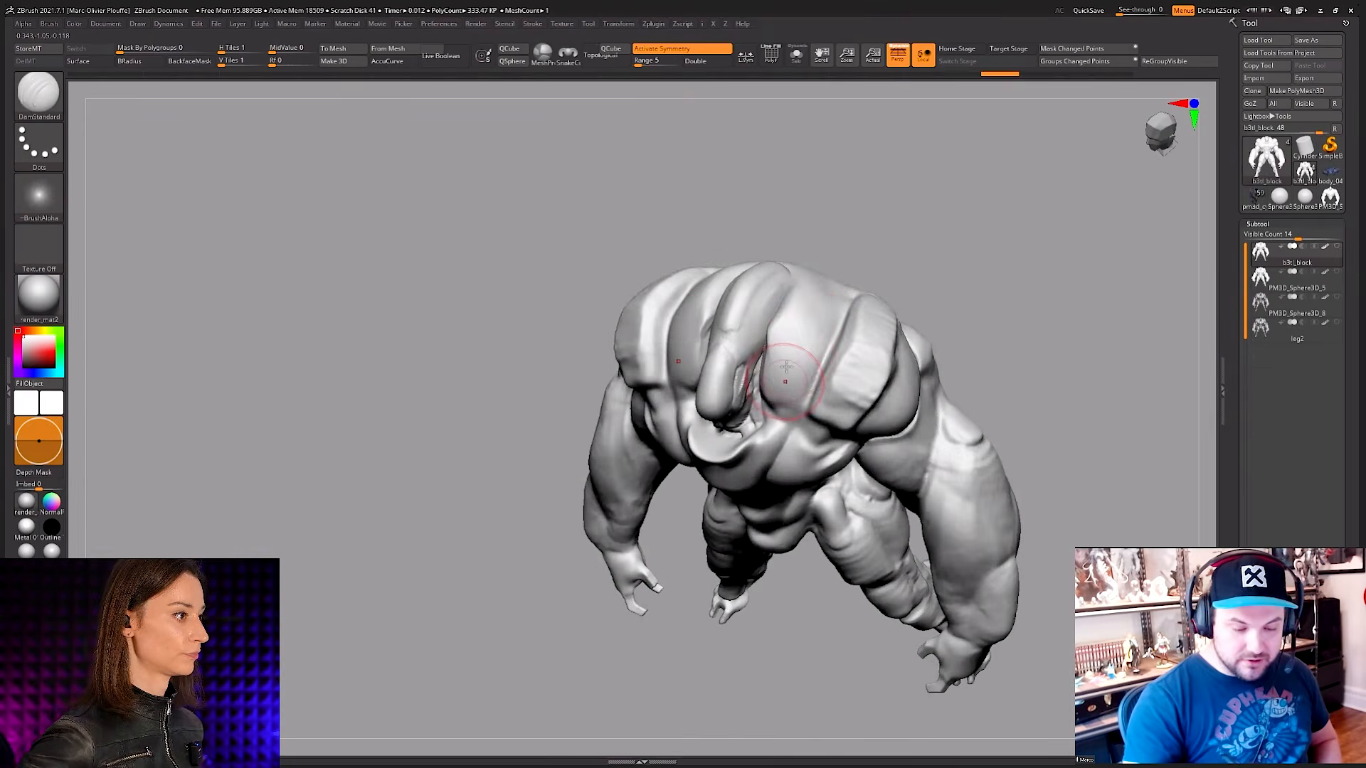
right_click_drag(814, 299, 803, 241)
mouse_move(839, 372)
right_mouse_down("ctrl")
mouse_move(825, 384)
mouse_move(816, 367)
mouse_move(859, 338)
right_mouse_up("ctrl")
key("space")
left_click(818, 367)
right_click_drag(831, 403, 790, 376)
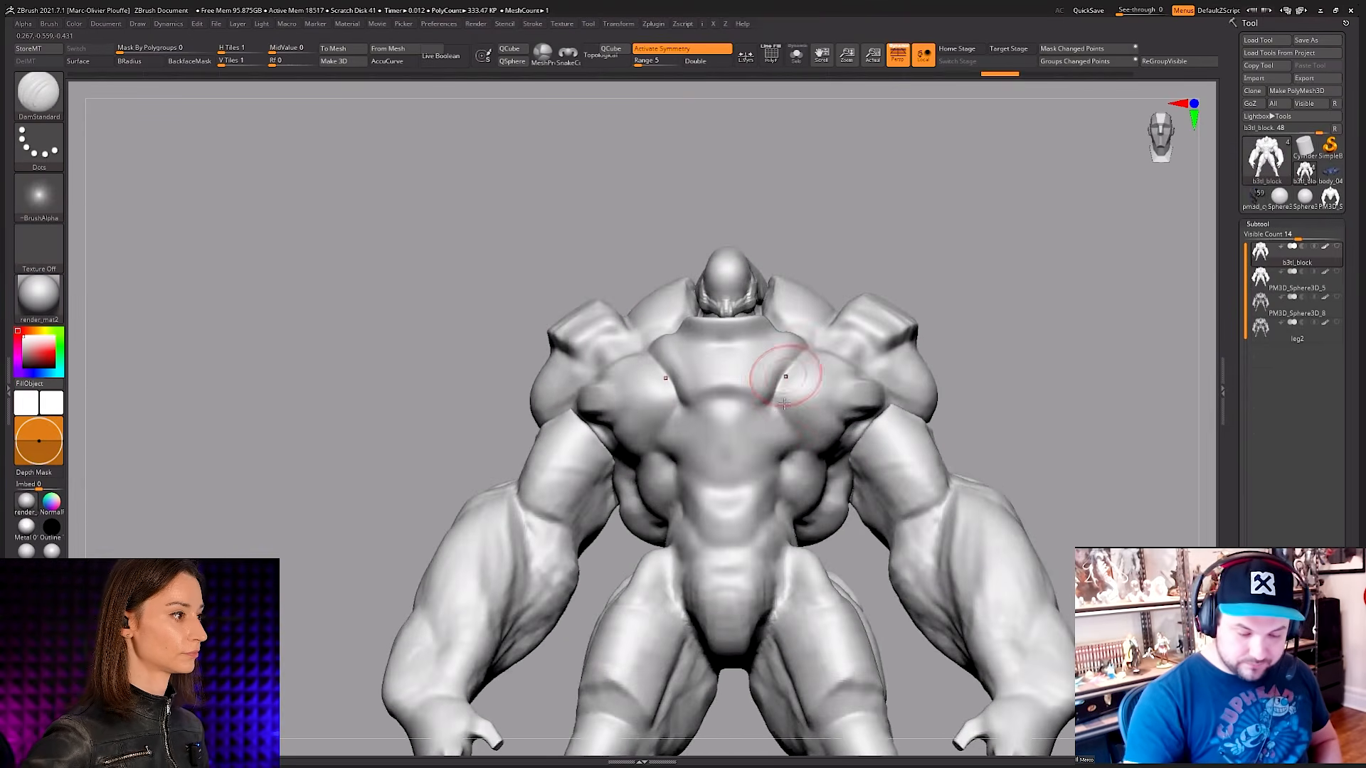
left_click_drag(787, 375, 775, 402)
mouse_move(777, 405)
right_mouse_down()
mouse_move(727, 411)
mouse_move(781, 384)
mouse_move(811, 414)
mouse_move(897, 384)
right_mouse_up()
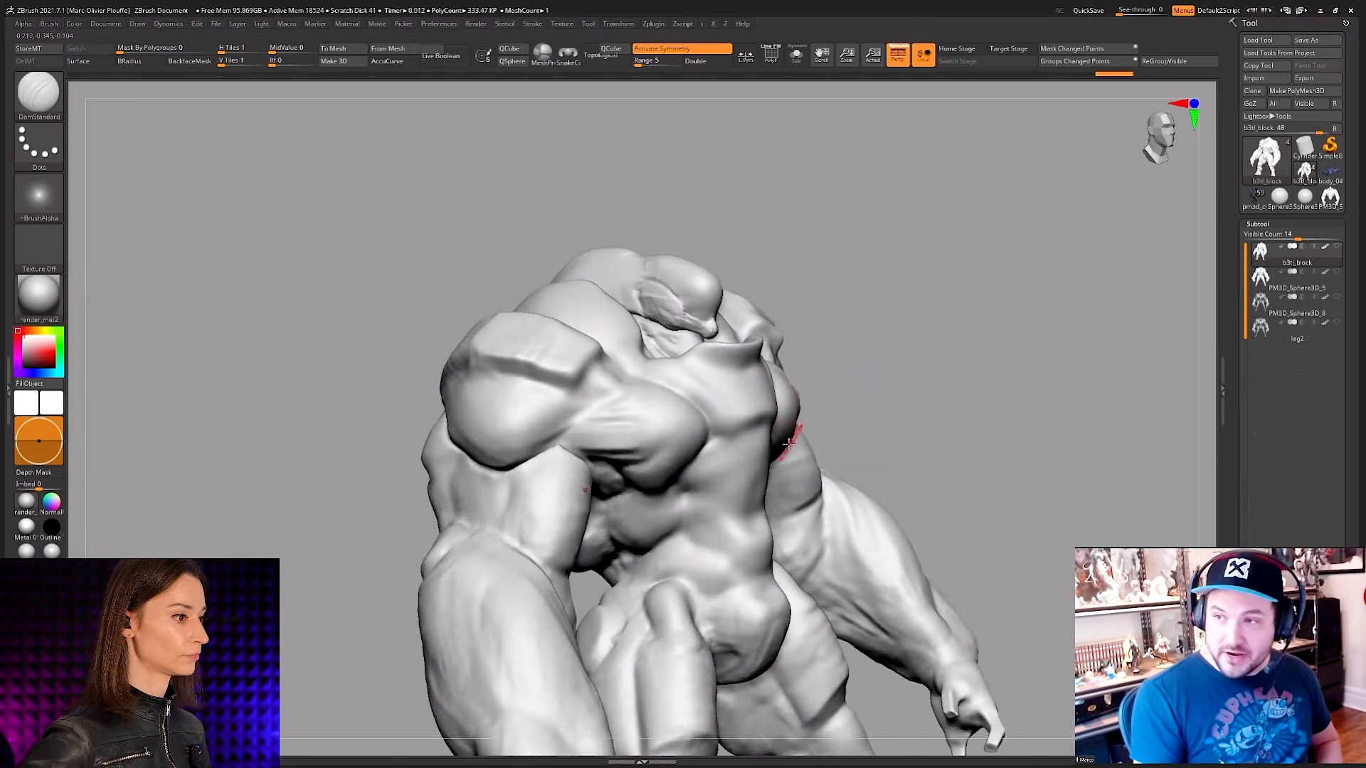
Step: Define the lower edge of the chest plate with DamStandard strokes across the centre of the torso
right_click_drag(788, 444, 797, 378)
right_click_drag(728, 435, 688, 425)
left_click_drag(751, 424, 727, 432)
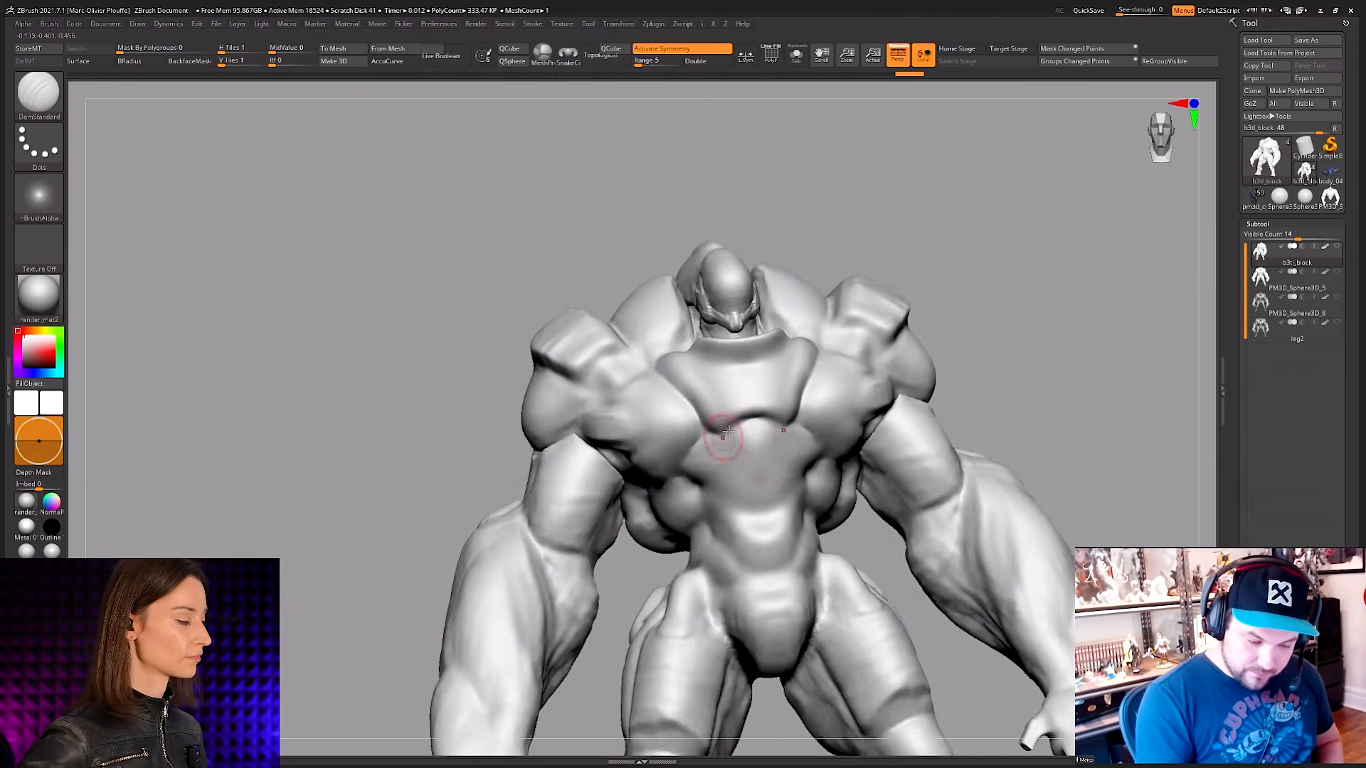
right_click_drag(727, 431, 788, 427)
left_click_drag(751, 424, 723, 440)
right_click_drag(757, 426, 680, 409)
right_click_drag(823, 408, 740, 441)
Step: Resize the DamStandard brush and deepen the creases around the sides and lower edge of the chest plate
key("space")
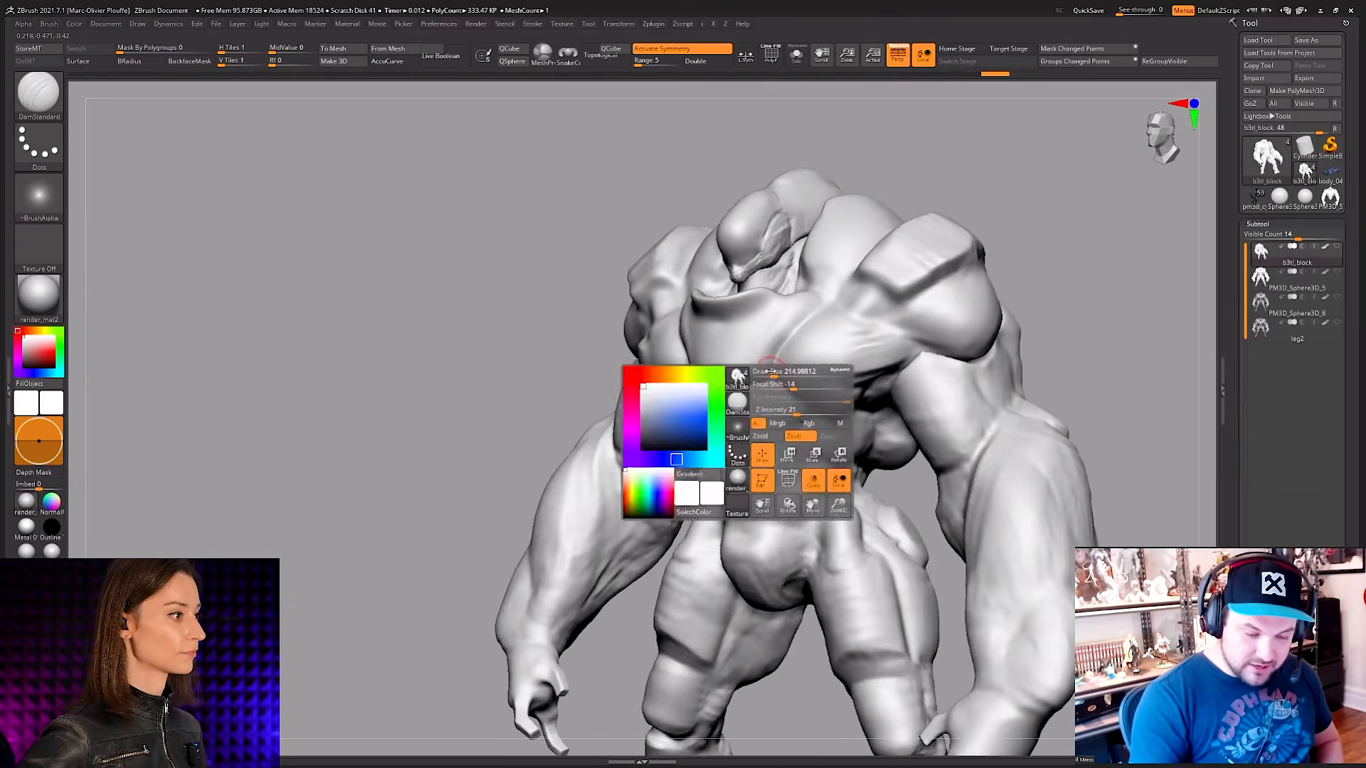
right_click_drag(770, 372, 811, 305)
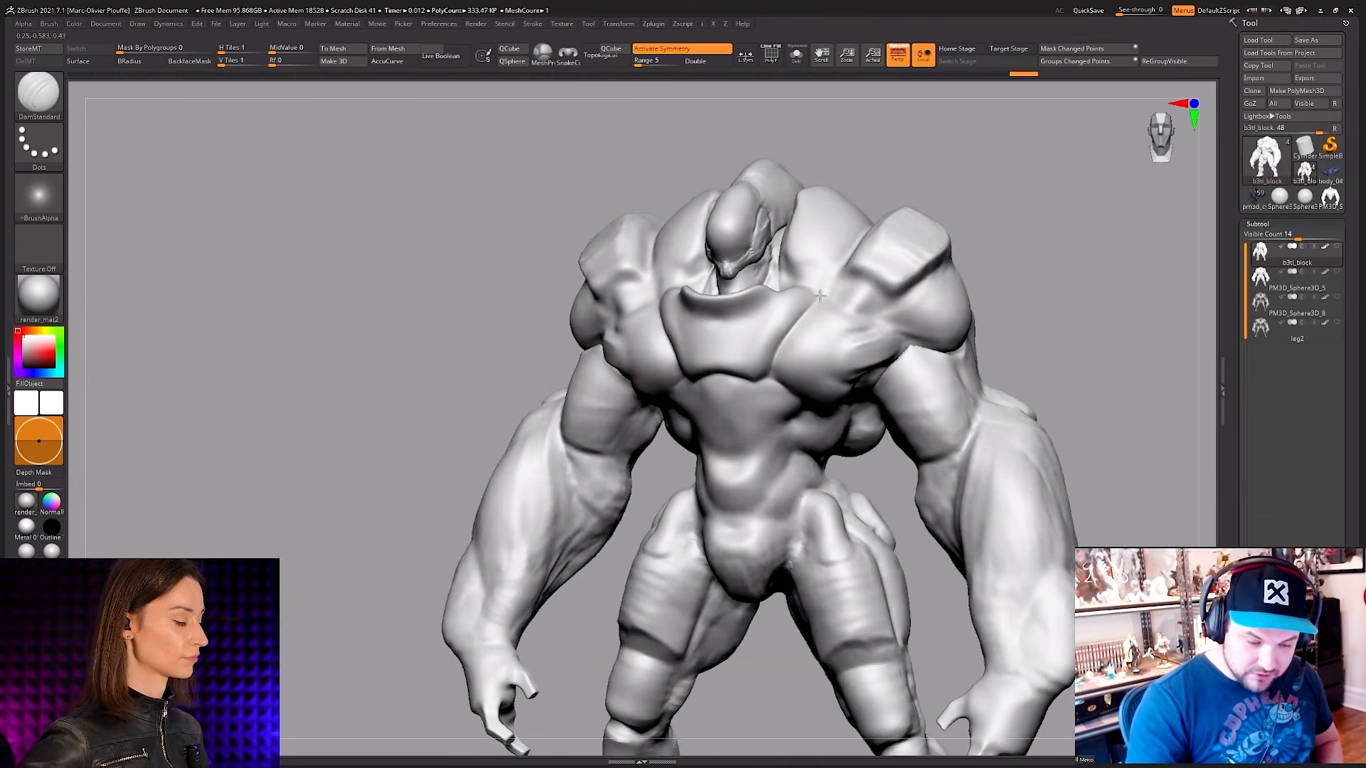
left_click_drag(776, 351, 768, 372)
right_click_drag(768, 372, 795, 340)
left_click_drag(767, 377, 775, 382)
mouse_move(811, 395)
right_mouse_down()
mouse_move(777, 370)
mouse_move(825, 424)
mouse_move(871, 395)
mouse_move(740, 412)
right_mouse_up()
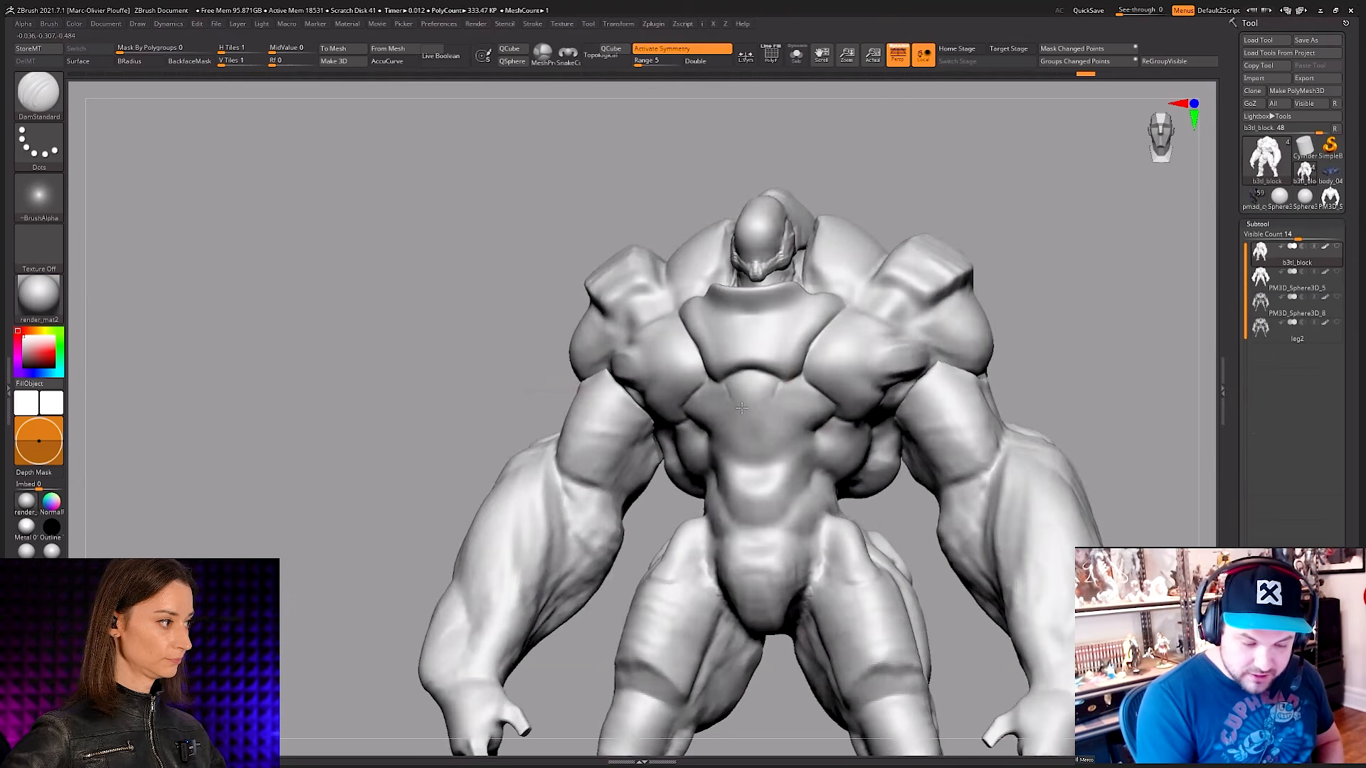
Step: Carve the abdominal segments below the chest plate, including the centre line of the lower abdomen
mouse_move(783, 460)
right_mouse_down("shift")
mouse_move(766, 447)
mouse_move(787, 406)
mouse_move(805, 427)
mouse_move(823, 405)
mouse_move(764, 461)
right_mouse_up("shift")
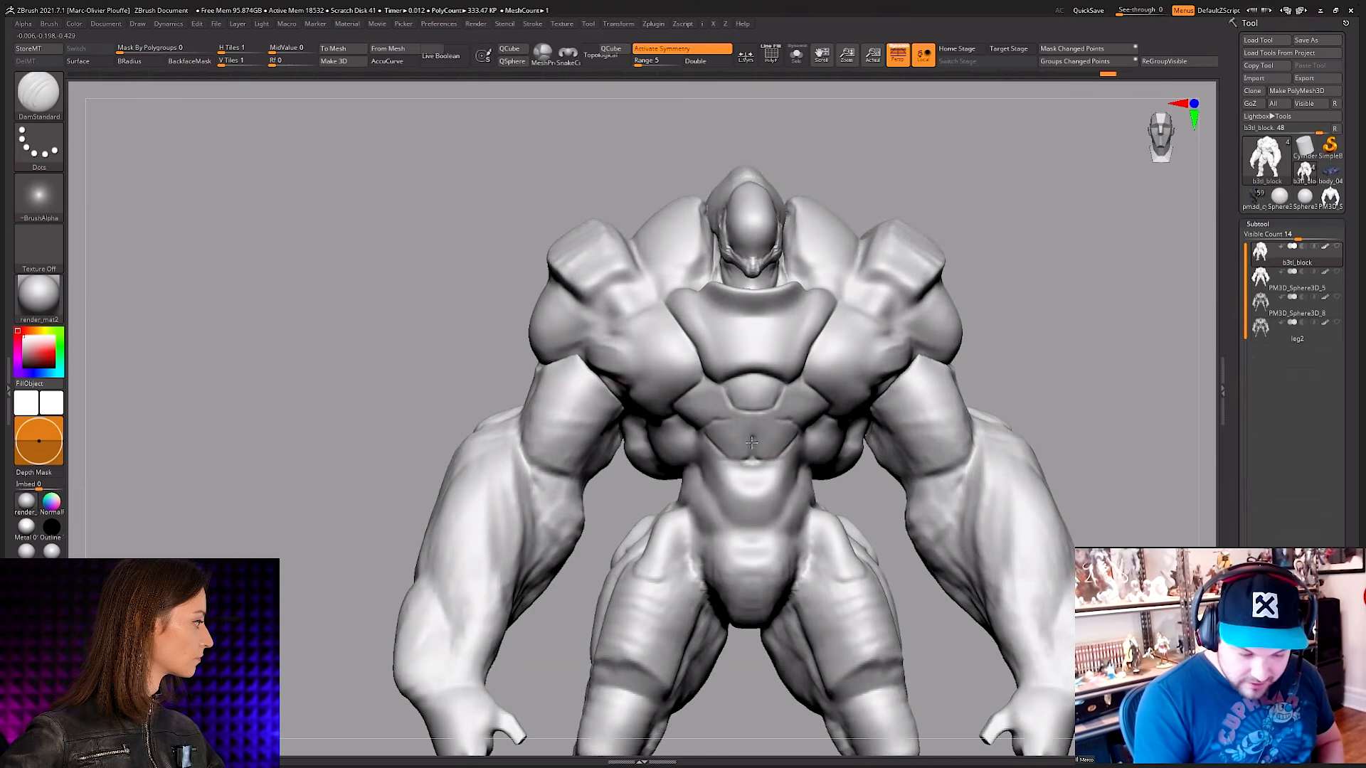
mouse_move(780, 431)
right_mouse_down()
mouse_move(764, 419)
mouse_move(811, 449)
mouse_move(718, 447)
mouse_move(775, 420)
mouse_move(815, 440)
mouse_move(787, 420)
mouse_move(799, 433)
mouse_move(776, 442)
right_mouse_up()
key("shift")
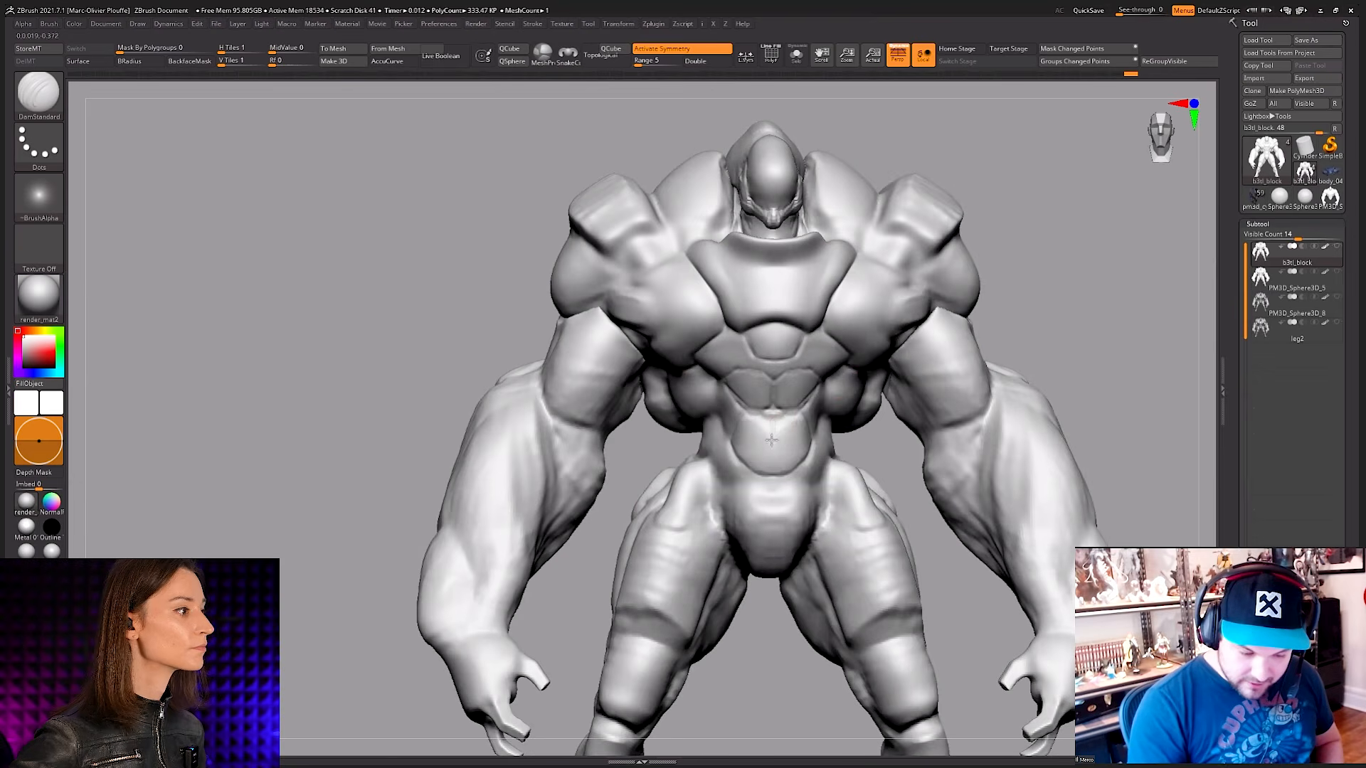
right_click_drag(757, 461, 778, 478)
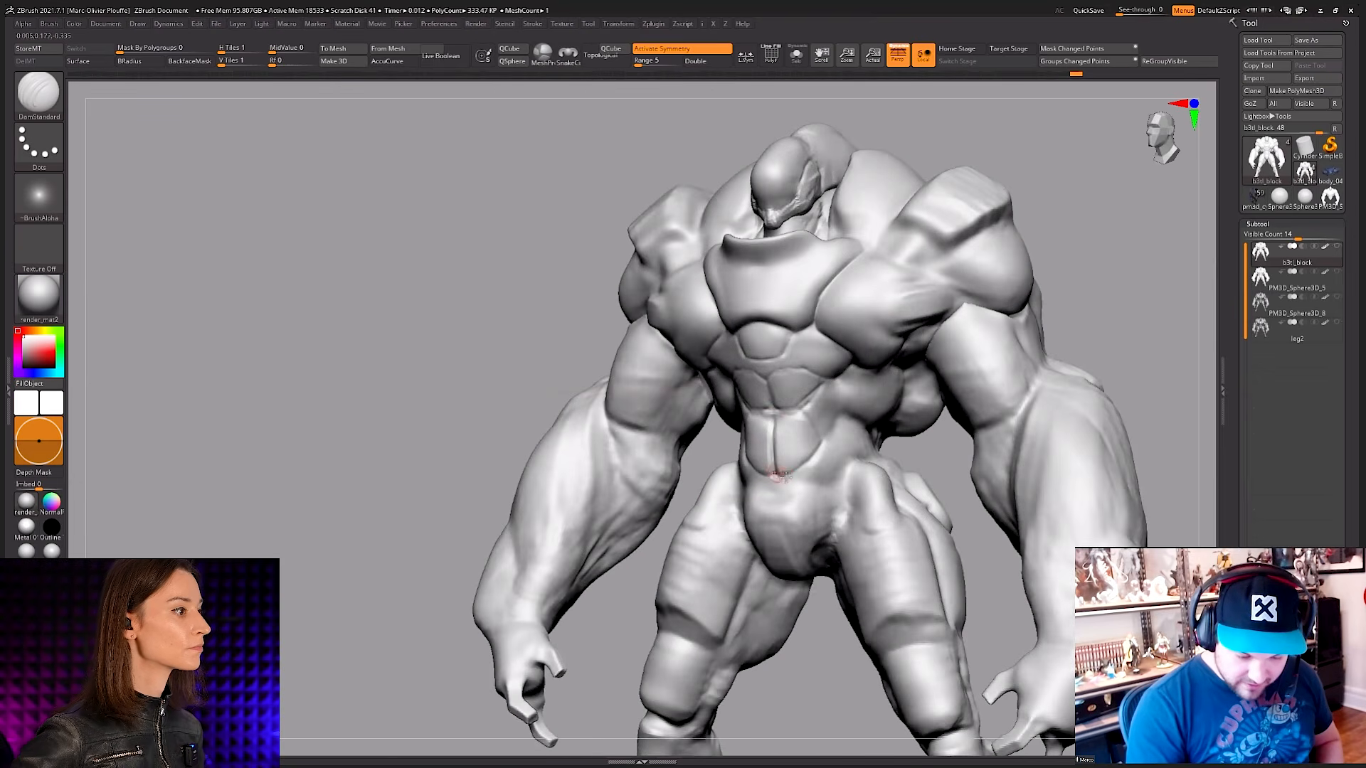
Step: Cut a flat bevel into the top edges of the upper abdominal segments and refine the creases around them
mouse_move(817, 429)
right_mouse_down()
mouse_move(783, 416)
mouse_move(839, 414)
mouse_move(782, 411)
mouse_move(798, 409)
mouse_move(747, 373)
mouse_move(762, 365)
mouse_move(729, 366)
mouse_move(712, 444)
mouse_move(777, 412)
mouse_move(732, 394)
mouse_move(804, 378)
mouse_move(772, 344)
mouse_move(783, 345)
mouse_move(744, 343)
mouse_move(775, 341)
mouse_move(777, 366)
mouse_move(818, 381)
mouse_move(791, 493)
mouse_move(761, 435)
mouse_move(789, 462)
mouse_move(768, 419)
mouse_move(765, 435)
mouse_move(708, 419)
right_mouse_up()
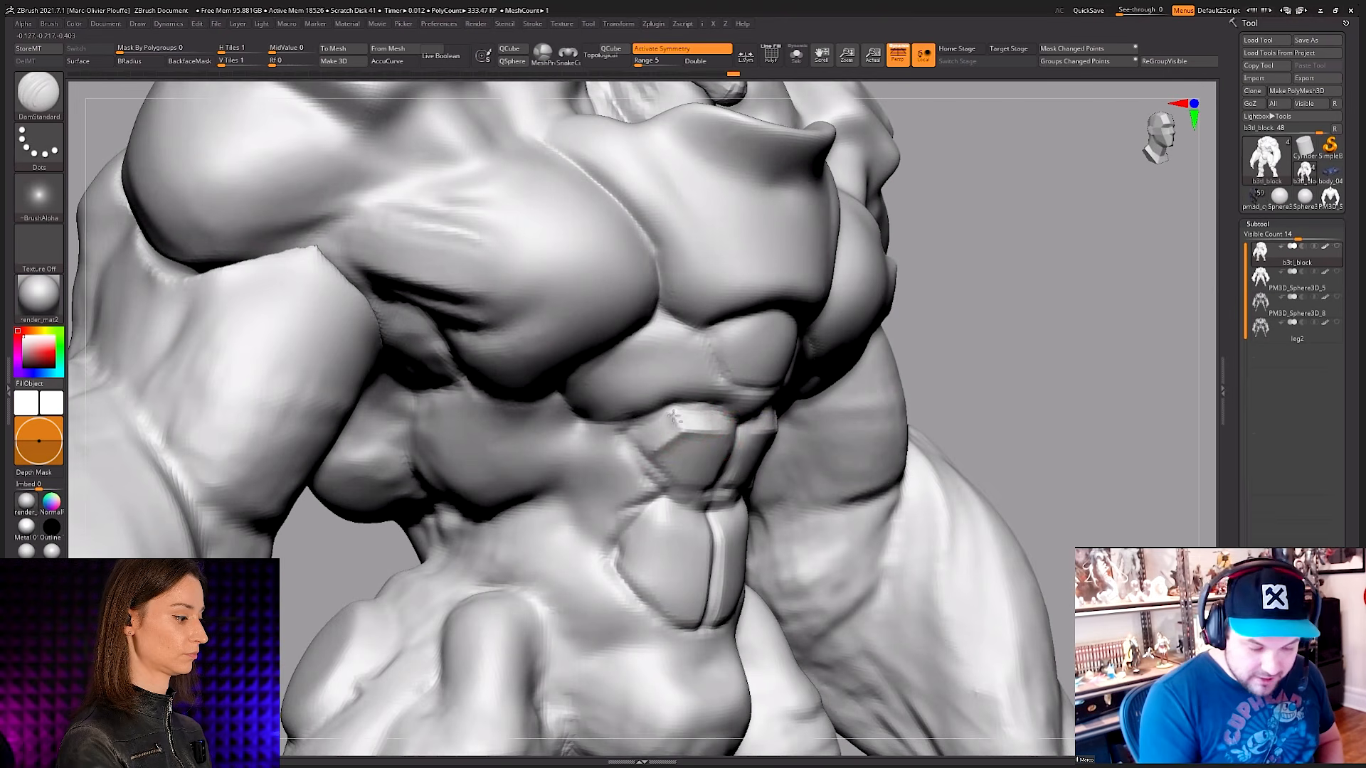
mouse_move(711, 487)
right_mouse_down()
mouse_move(732, 466)
mouse_move(792, 471)
right_mouse_up()
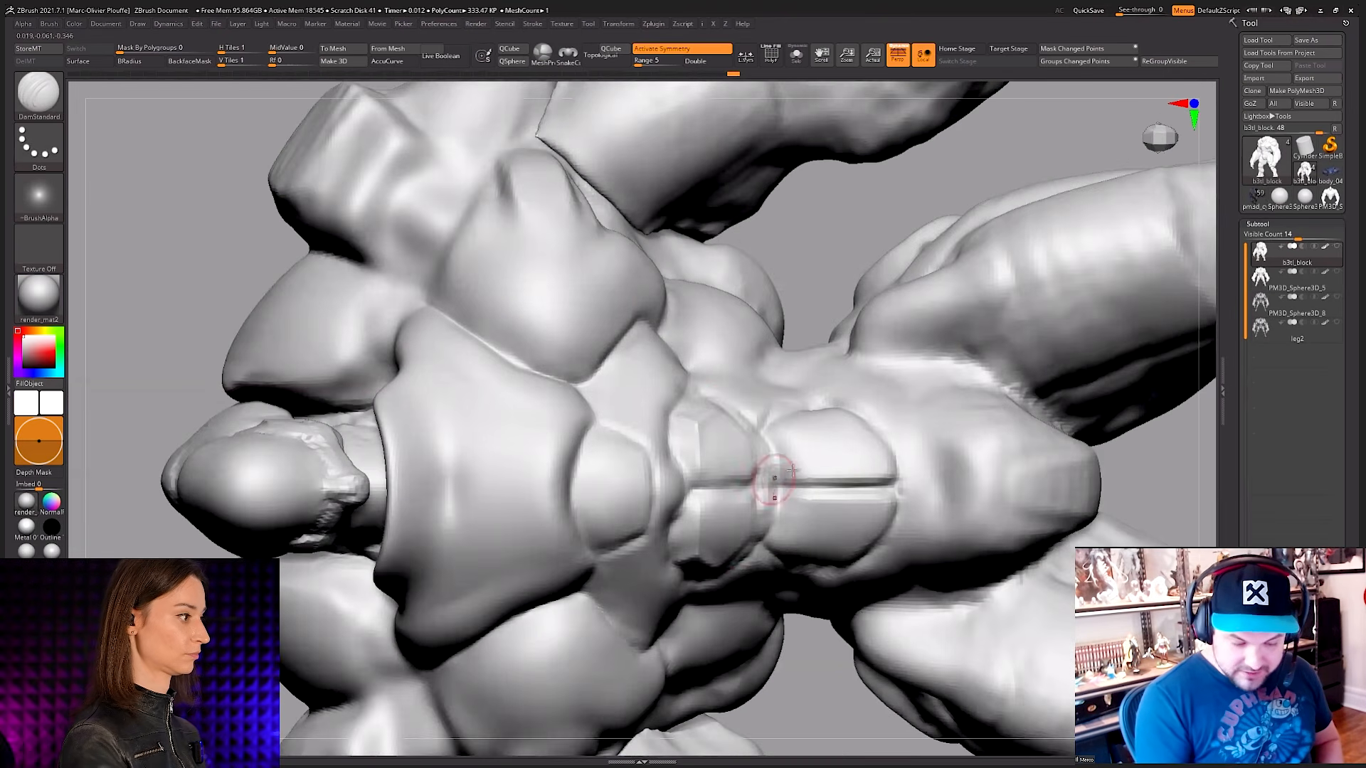
mouse_move(706, 433)
right_mouse_down()
mouse_move(740, 437)
mouse_move(819, 306)
mouse_move(797, 370)
mouse_move(816, 440)
mouse_move(747, 463)
mouse_move(681, 416)
mouse_move(752, 329)
mouse_move(732, 433)
mouse_move(704, 452)
mouse_move(744, 457)
mouse_move(656, 449)
right_mouse_up()
mouse_move(689, 427)
left_mouse_down("shift")
mouse_move(695, 481)
mouse_move(676, 433)
left_mouse_up("shift")
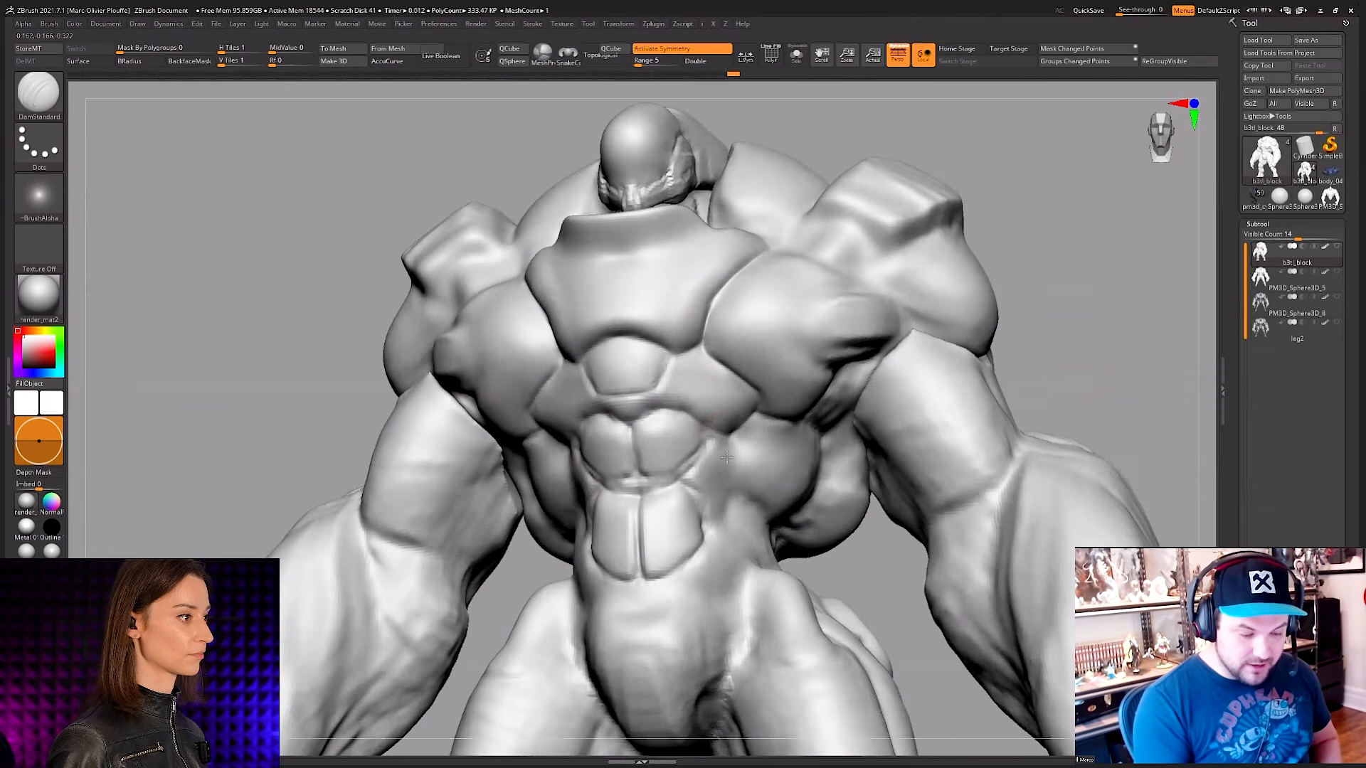
mouse_move(694, 409)
right_mouse_down("ctrl")
mouse_move(716, 442)
mouse_move(662, 431)
mouse_move(718, 441)
mouse_move(673, 432)
right_mouse_up("ctrl")
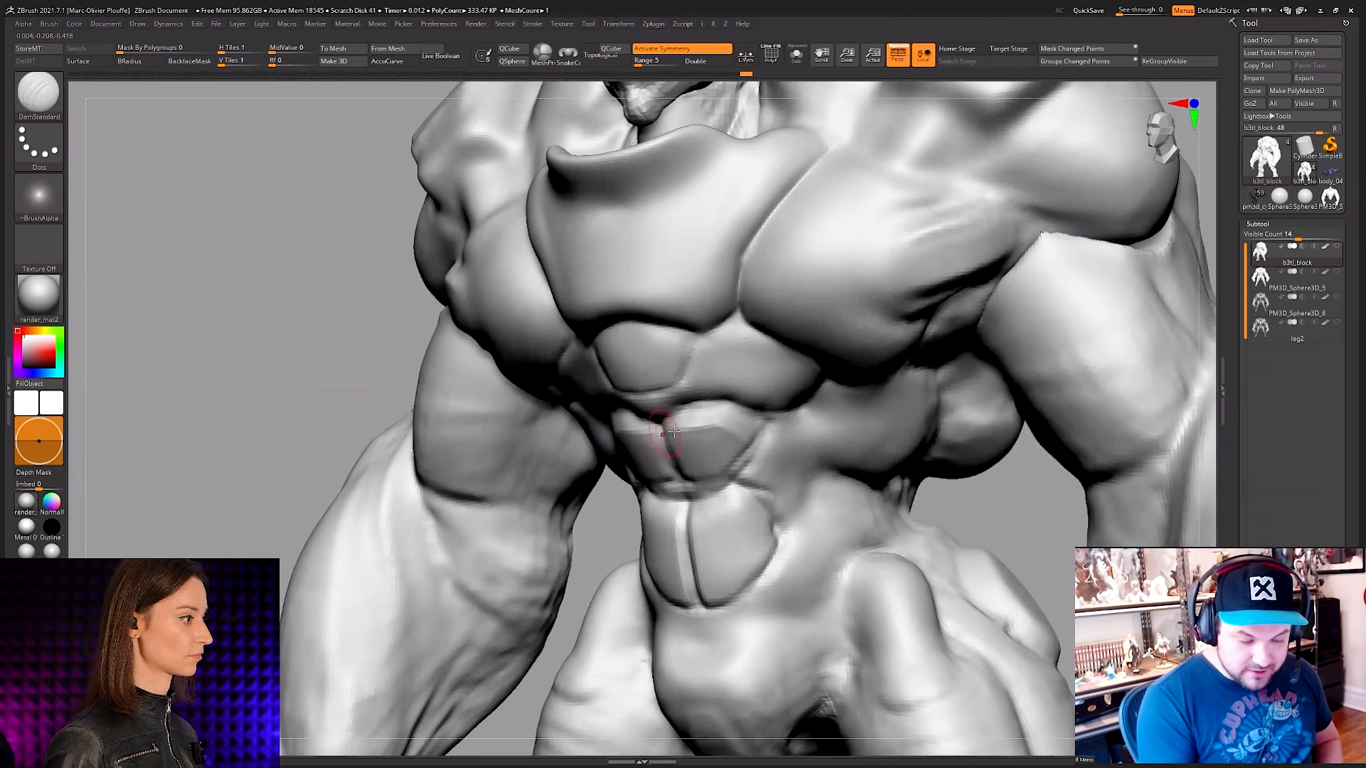
Step: Cut flat bevels along both side edges of the chest plate with DamStandard and smooth the bevelled corners
mouse_move(772, 466)
right_mouse_down()
mouse_move(762, 253)
mouse_move(747, 289)
mouse_move(752, 279)
right_mouse_up()
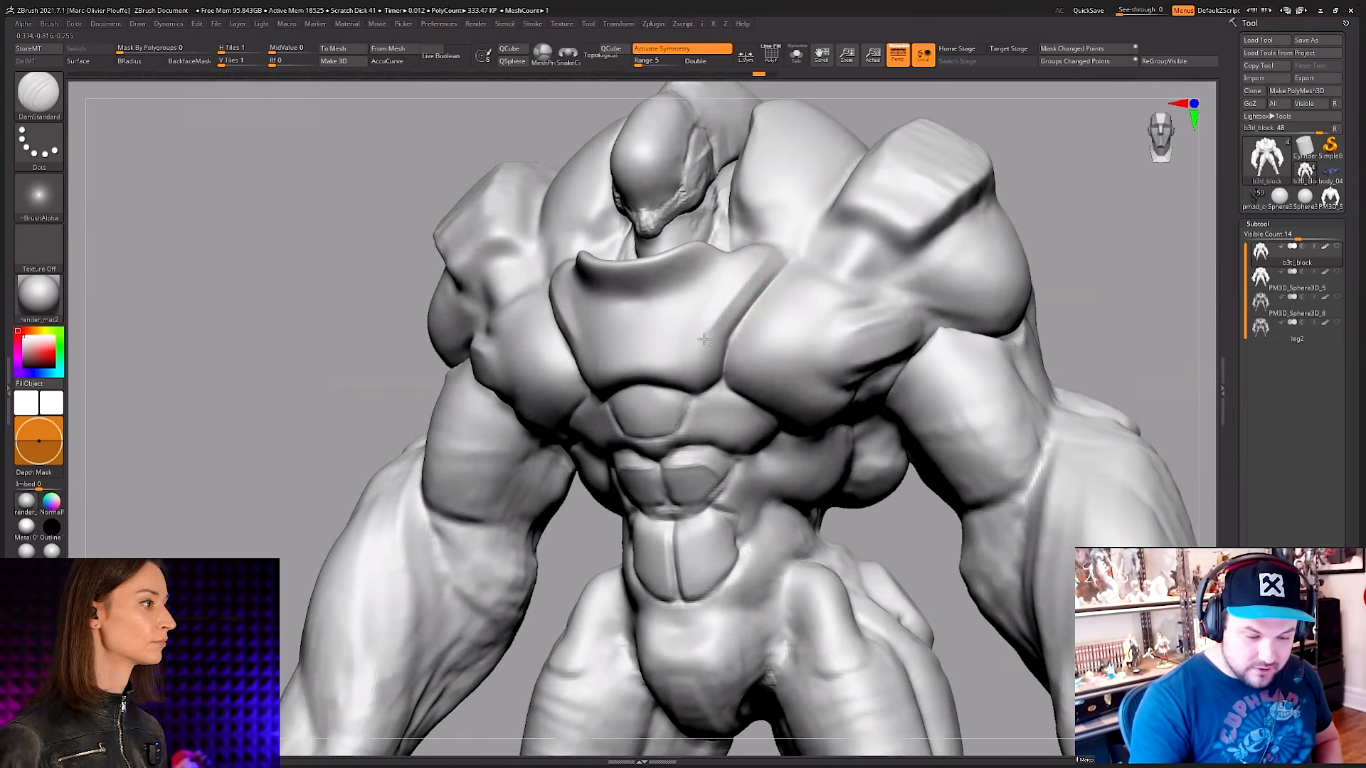
right_click_drag(702, 396, 710, 325)
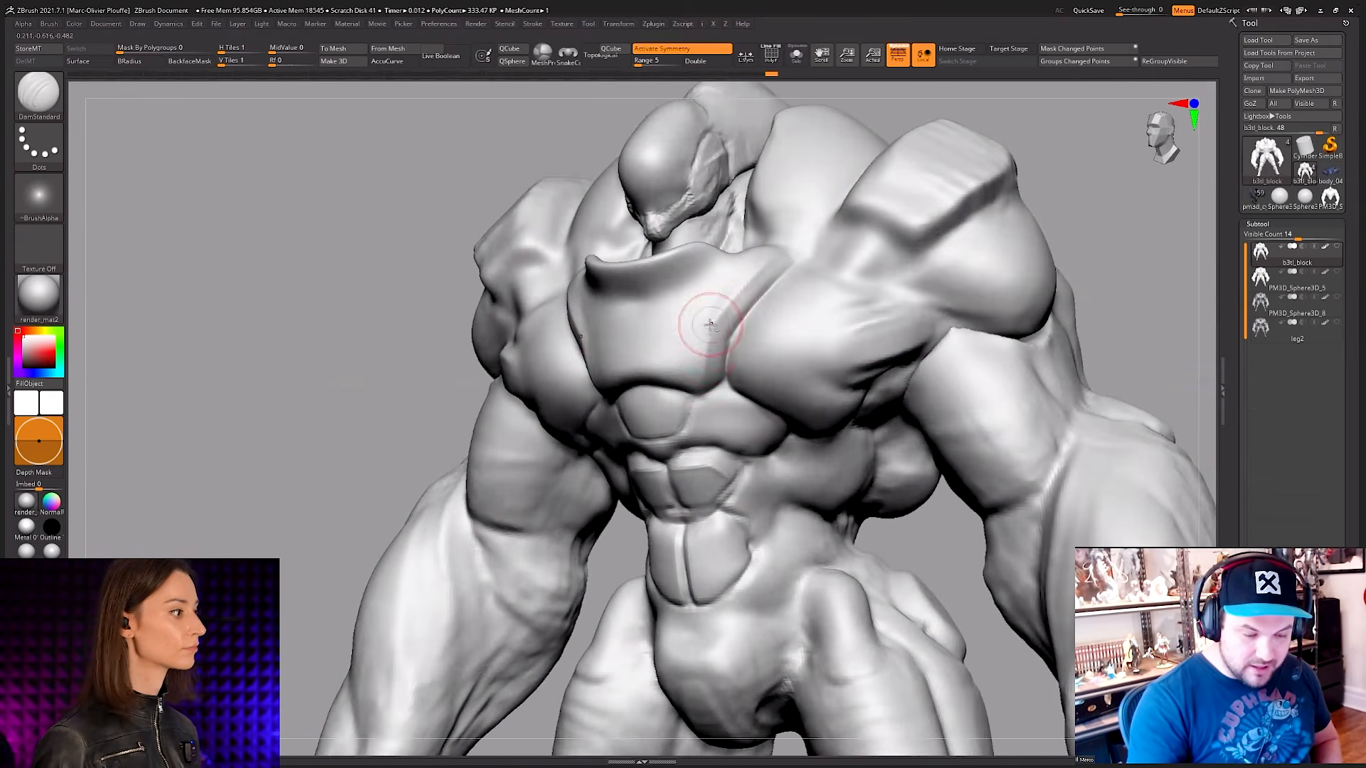
mouse_move(764, 282)
right_mouse_down()
mouse_move(783, 246)
mouse_move(740, 288)
mouse_move(747, 274)
right_mouse_up()
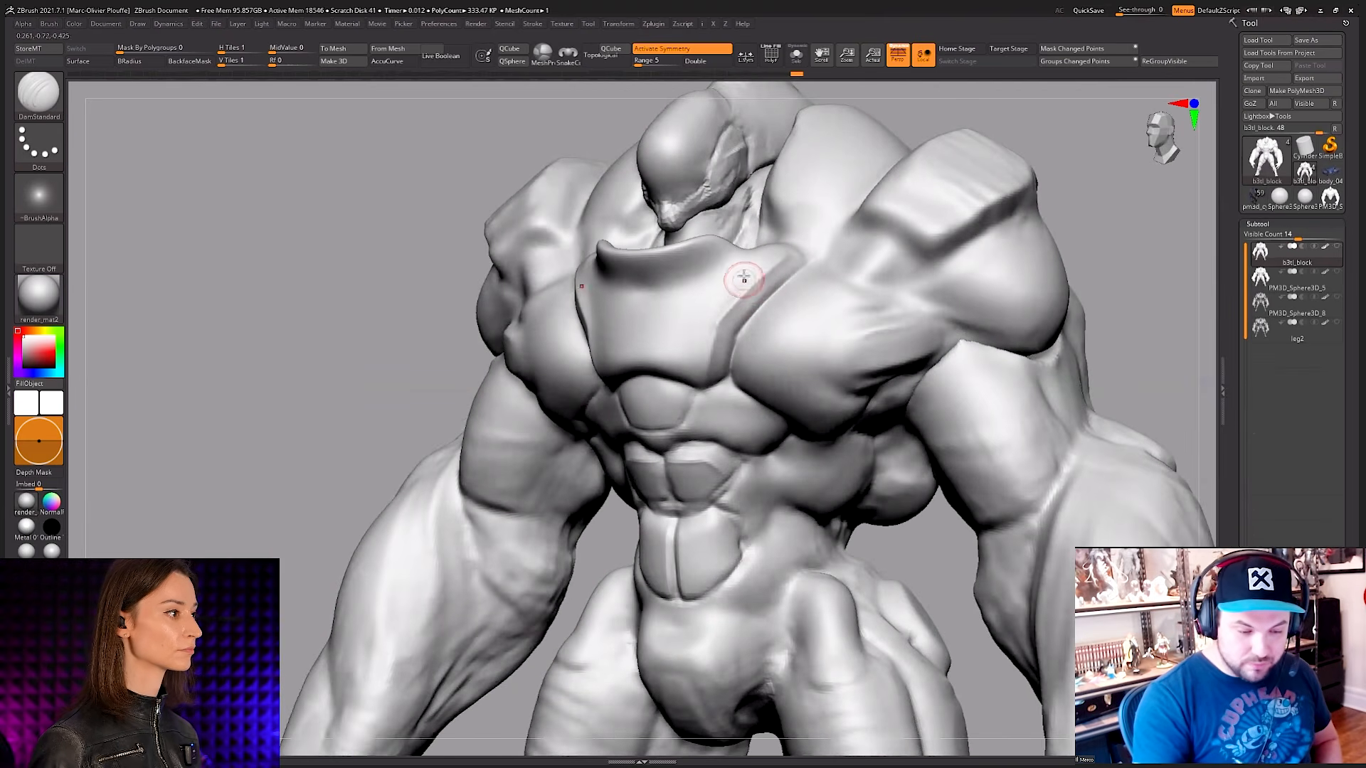
key("shift")
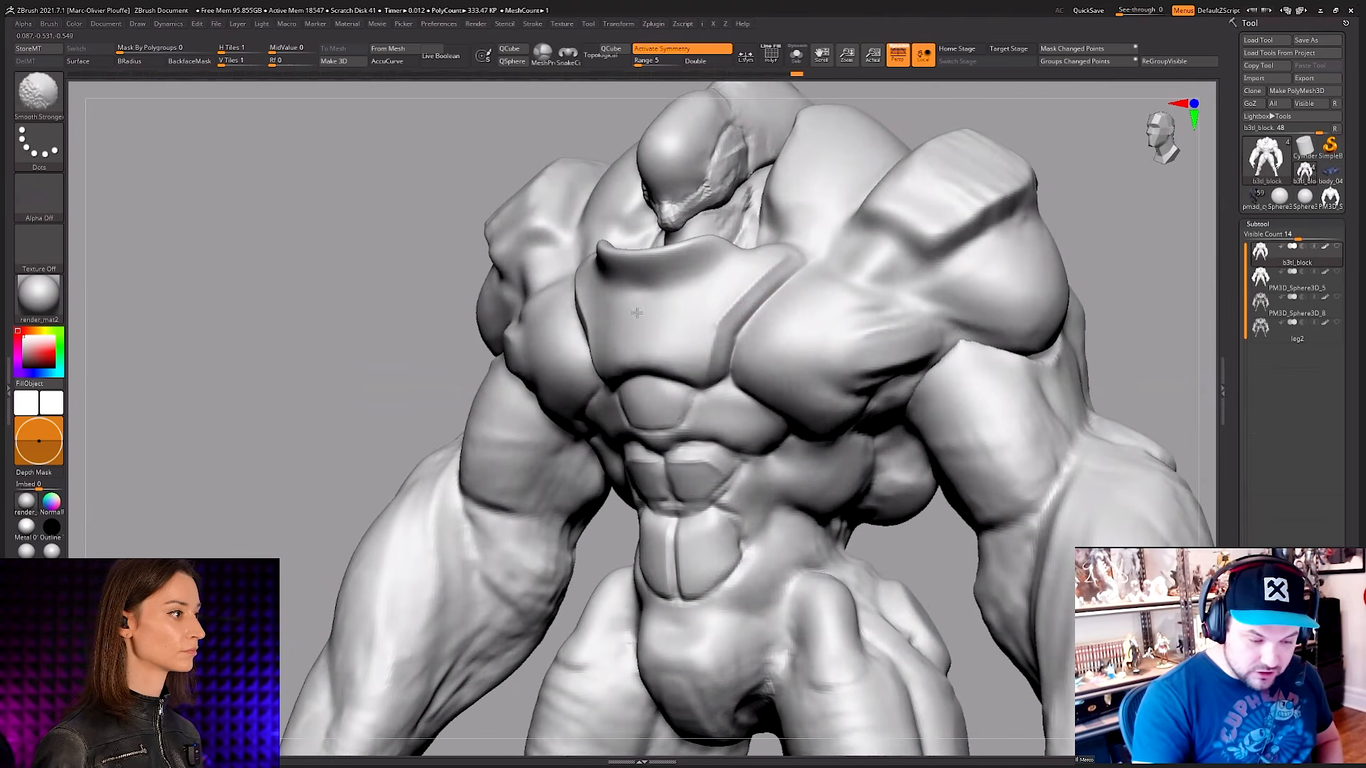
key("space")
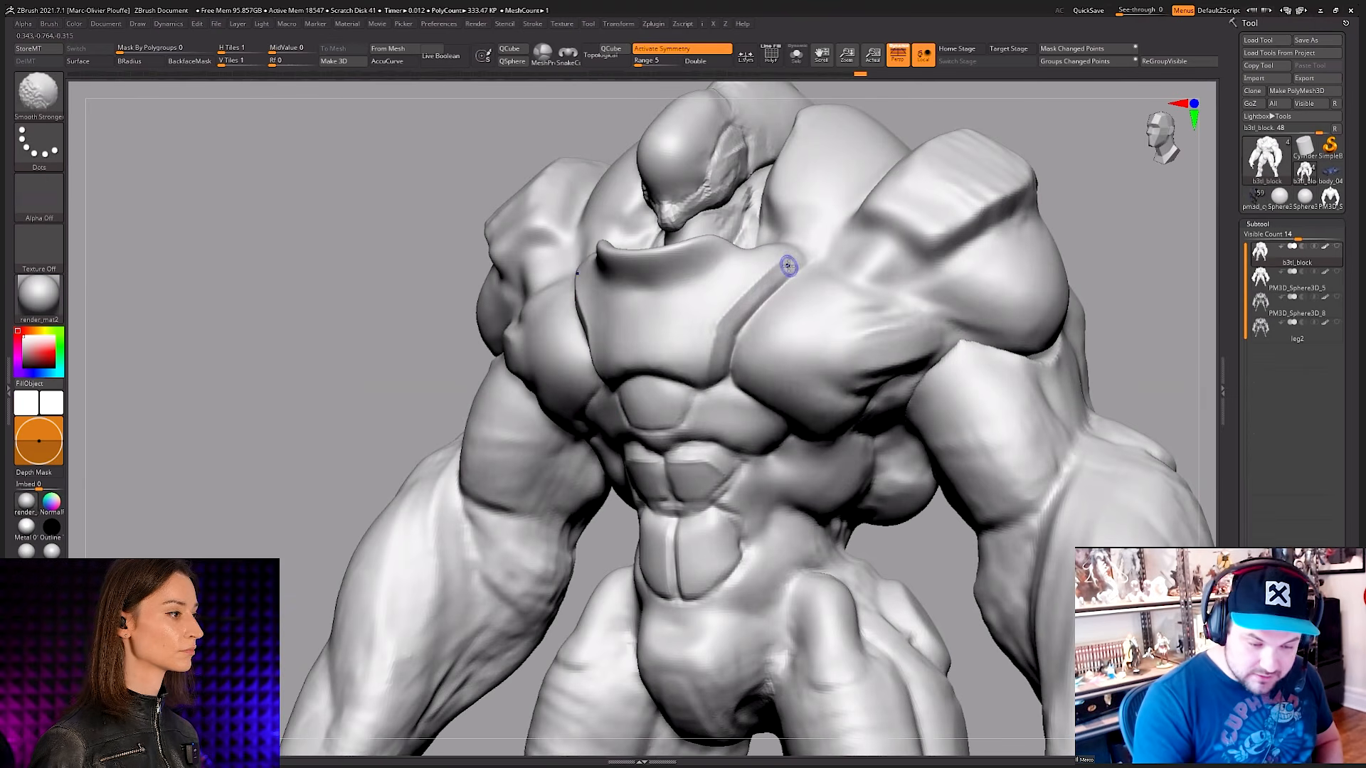
mouse_move(724, 324)
right_mouse_down()
mouse_move(794, 361)
mouse_move(744, 322)
right_mouse_up()
right_click_drag(715, 372, 716, 367)
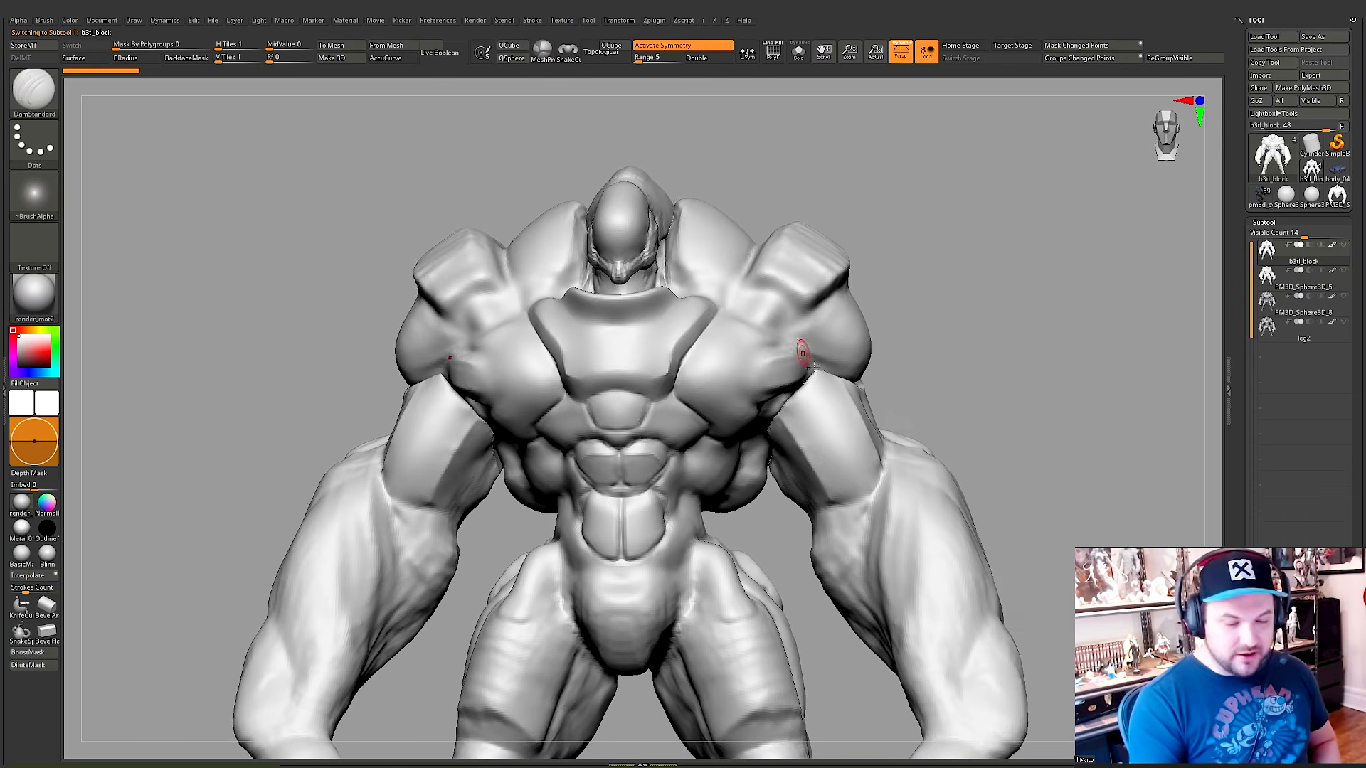
Step: Switch to the b3tl_block subtool and cut flat circular discs into the upper front of both thighs with the TrimHole brush
right_click_drag(799, 360, 781, 372)
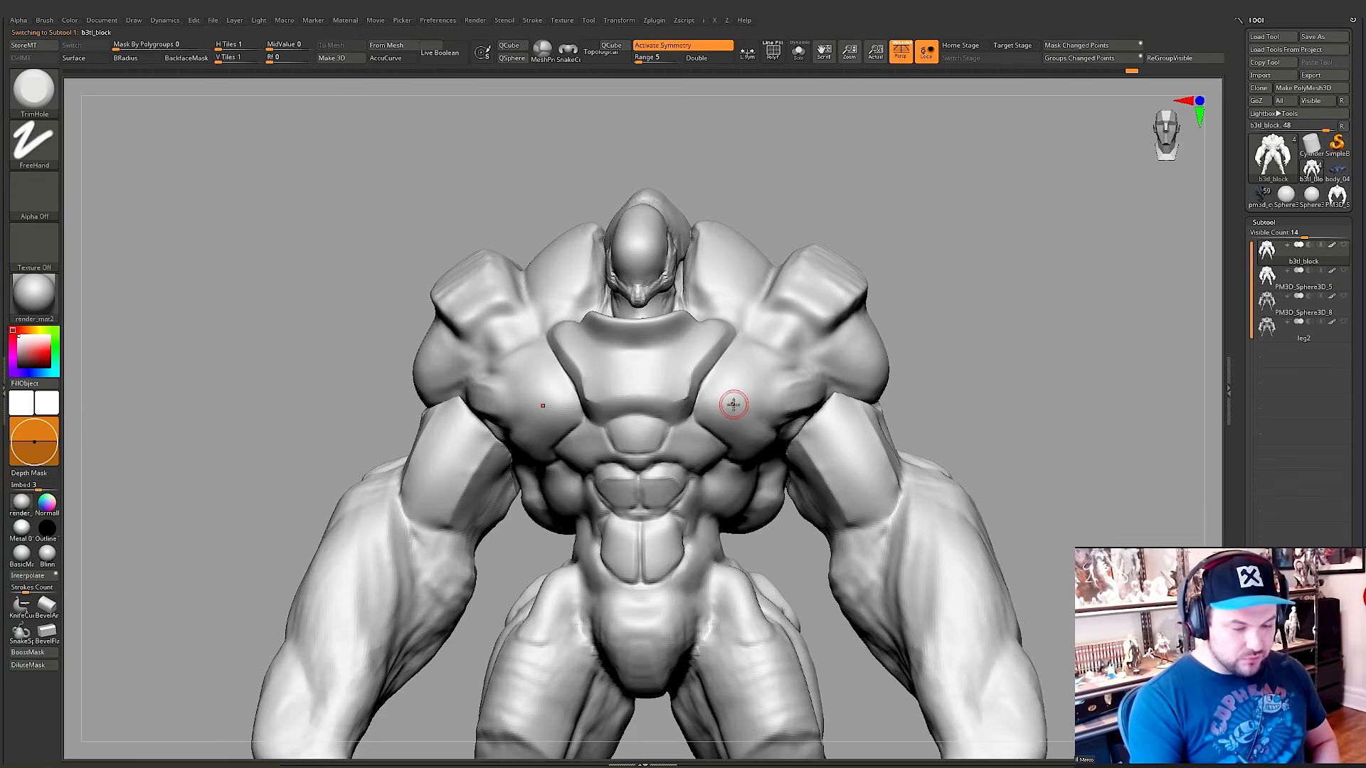
right_click(791, 363)
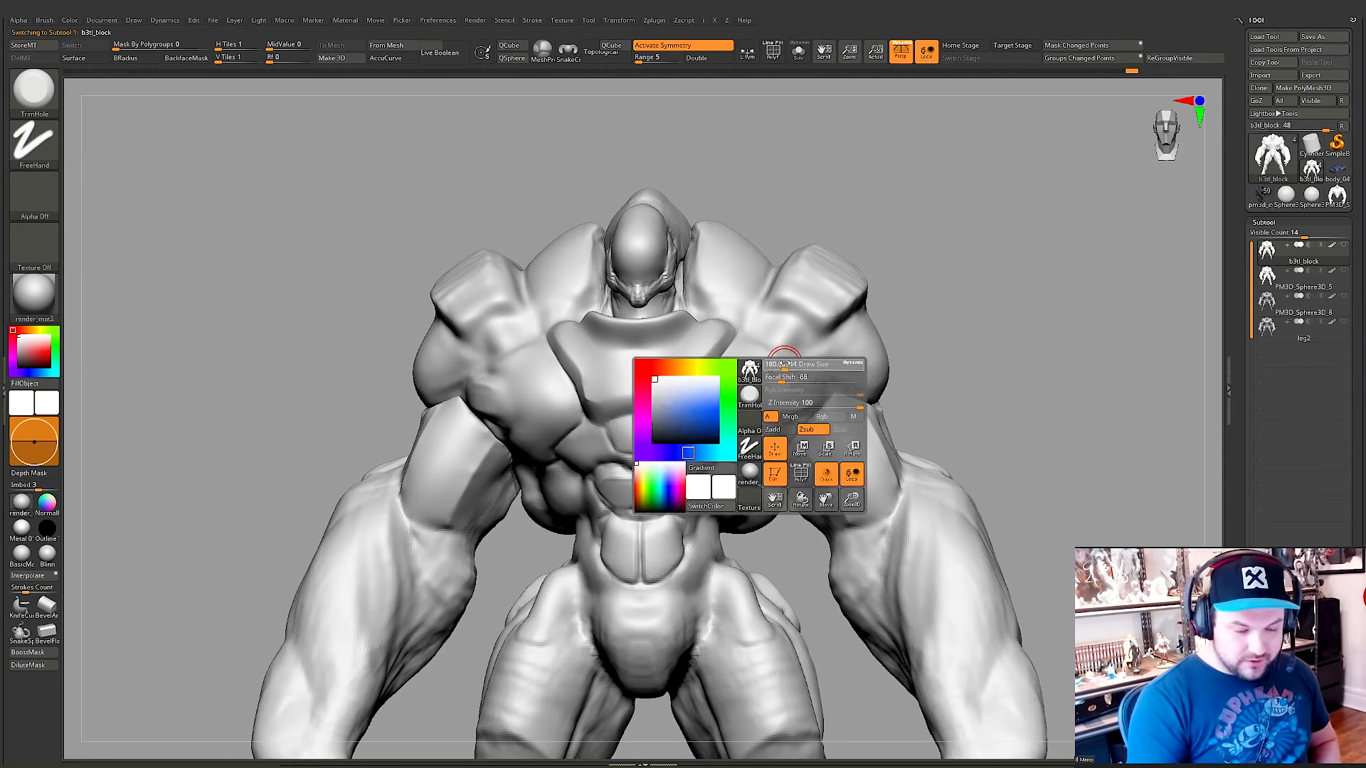
key("comma")
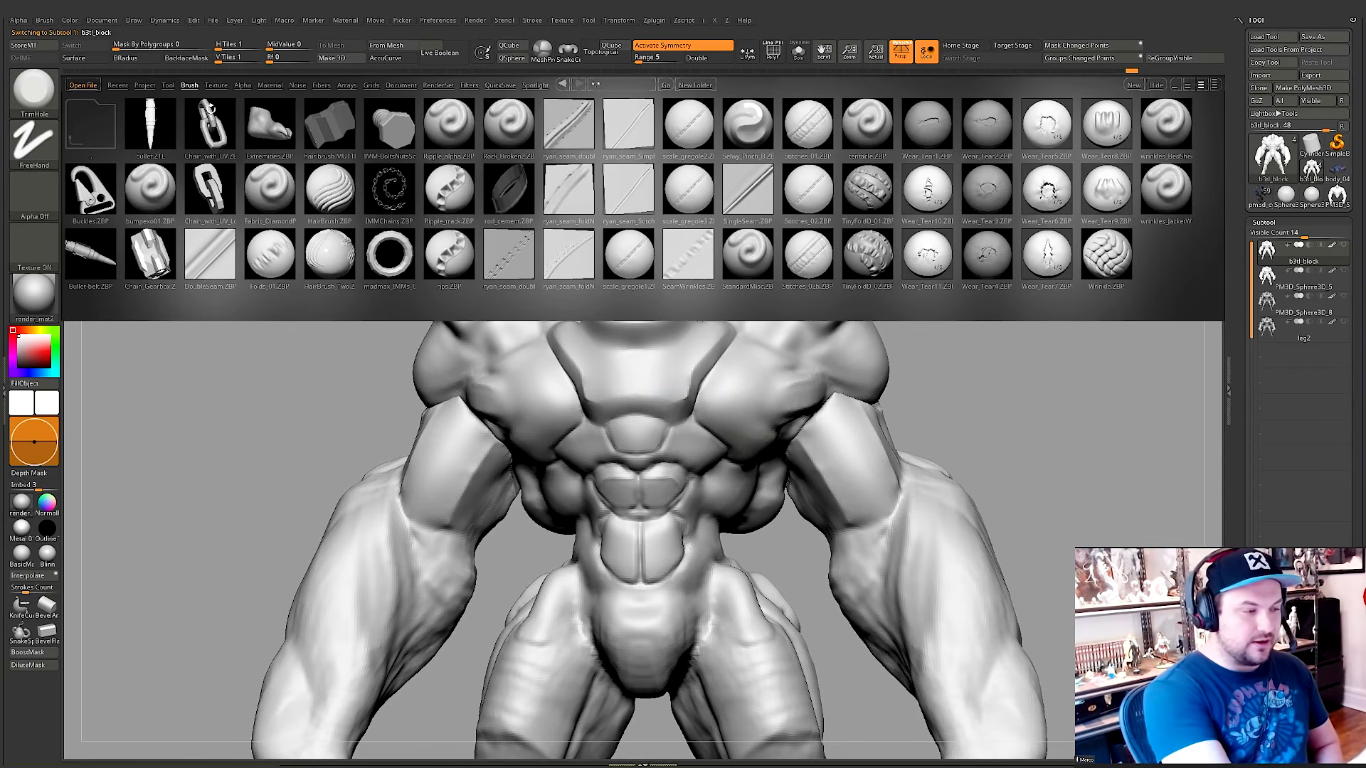
key("comma")
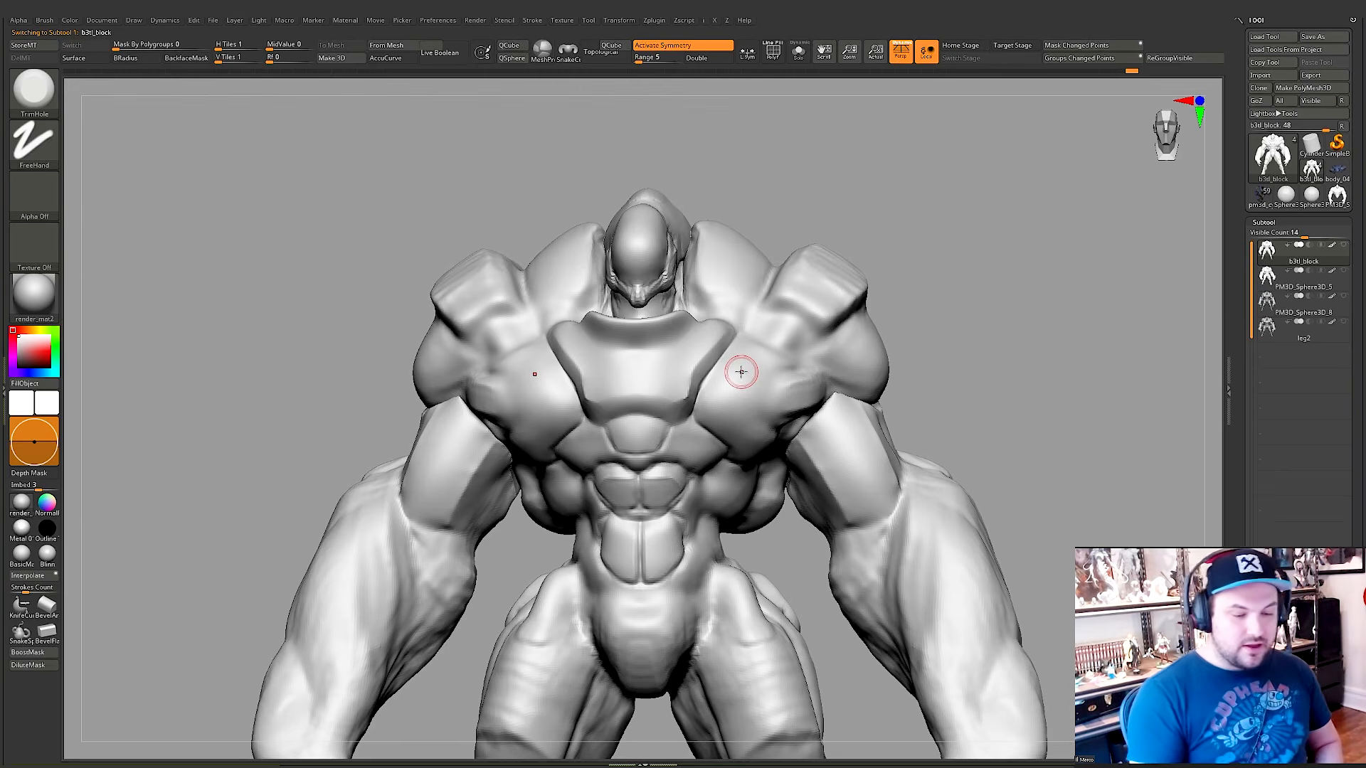
mouse_move(813, 409)
right_mouse_down()
mouse_move(723, 397)
mouse_move(854, 297)
mouse_move(823, 336)
mouse_move(777, 524)
mouse_move(762, 515)
right_mouse_up()
left_click_drag(760, 513, 761, 518)
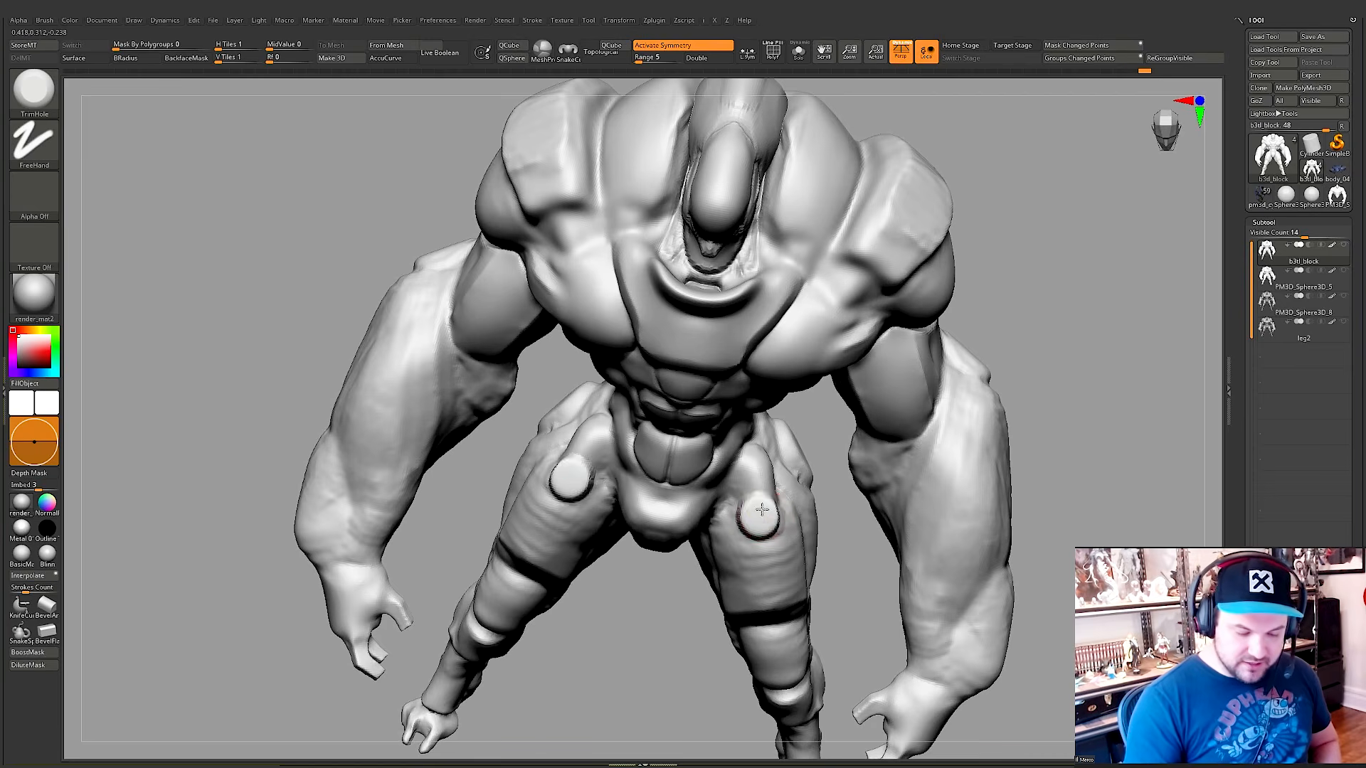
right_click_drag(762, 517, 760, 509)
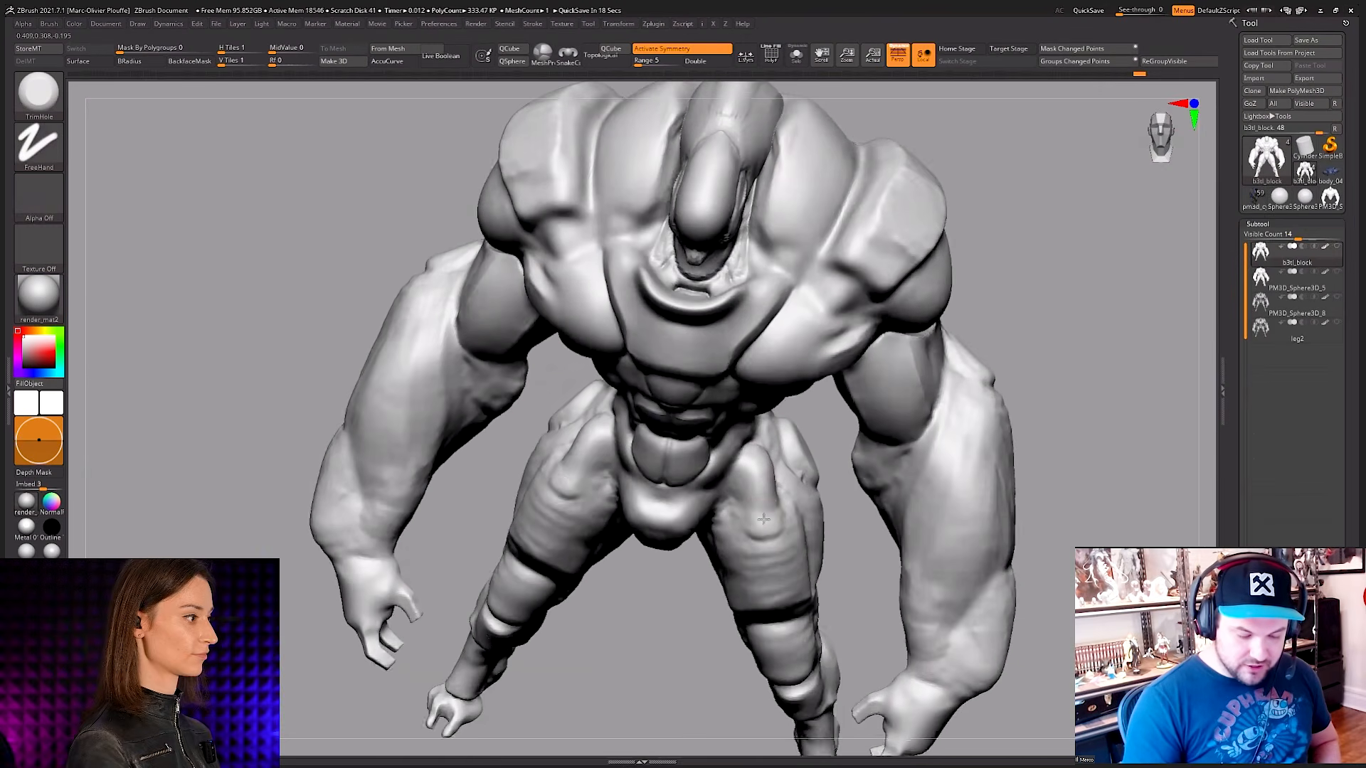
left_click_drag(759, 509, 760, 510)
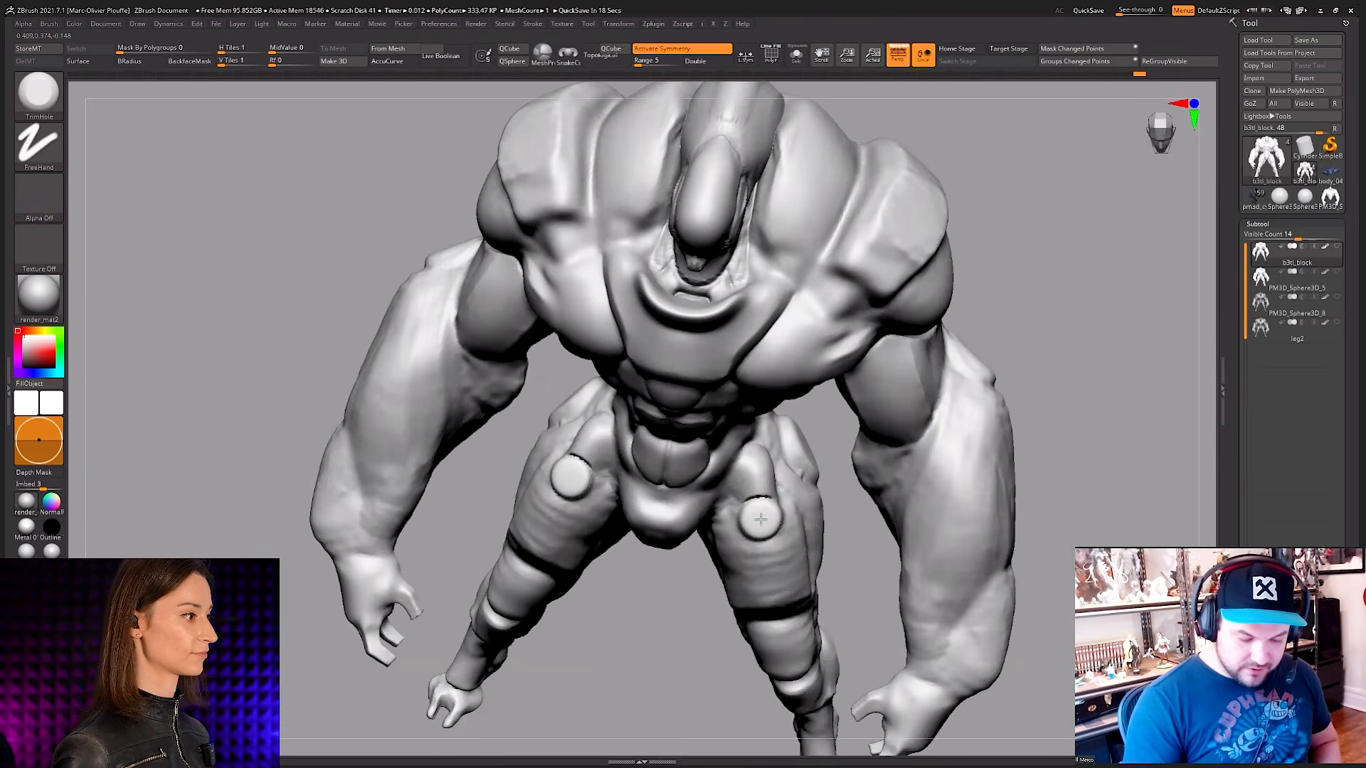
Step: Cut a second pair of TrimHole discs lower down the front of both legs, just above the knees
mouse_move(825, 491)
right_mouse_down()
mouse_move(957, 390)
mouse_move(1073, 383)
mouse_move(1018, 378)
mouse_move(799, 427)
mouse_move(774, 502)
right_mouse_up()
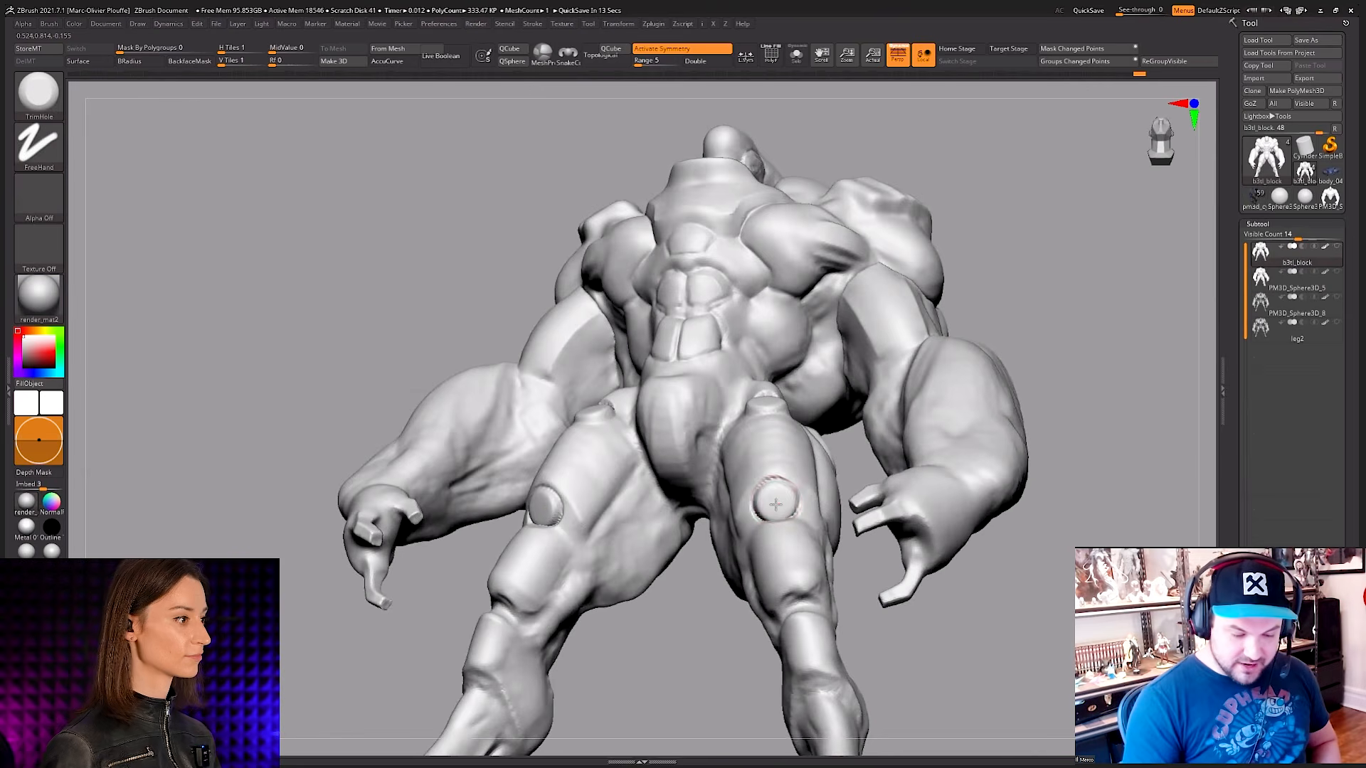
left_click_drag(776, 505, 775, 506)
mouse_move(775, 505)
right_mouse_down()
mouse_move(787, 515)
mouse_move(783, 462)
mouse_move(760, 577)
mouse_move(777, 455)
mouse_move(746, 402)
right_mouse_up()
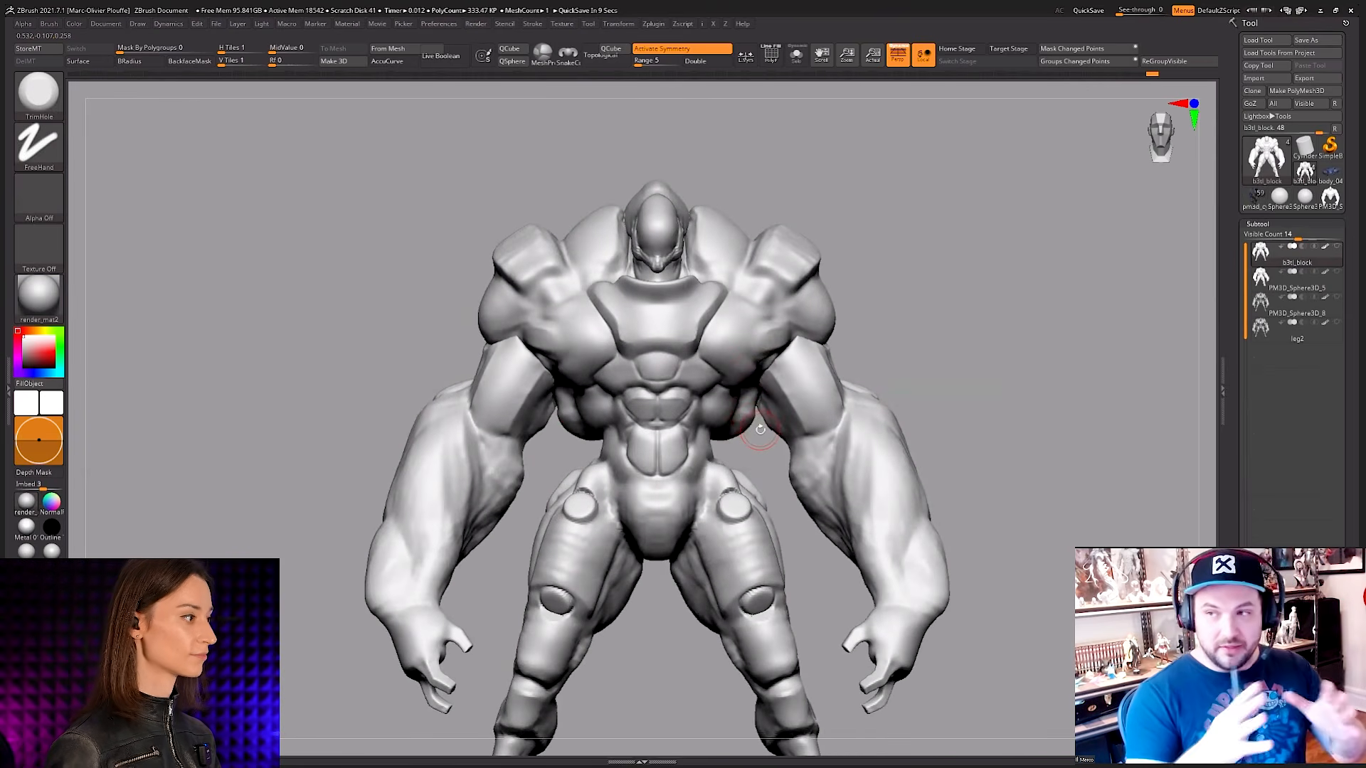
Step: Try cutting circular TrimHole discs into both sides of the chest, and abort the auto-save
right_click_drag(814, 405, 808, 386)
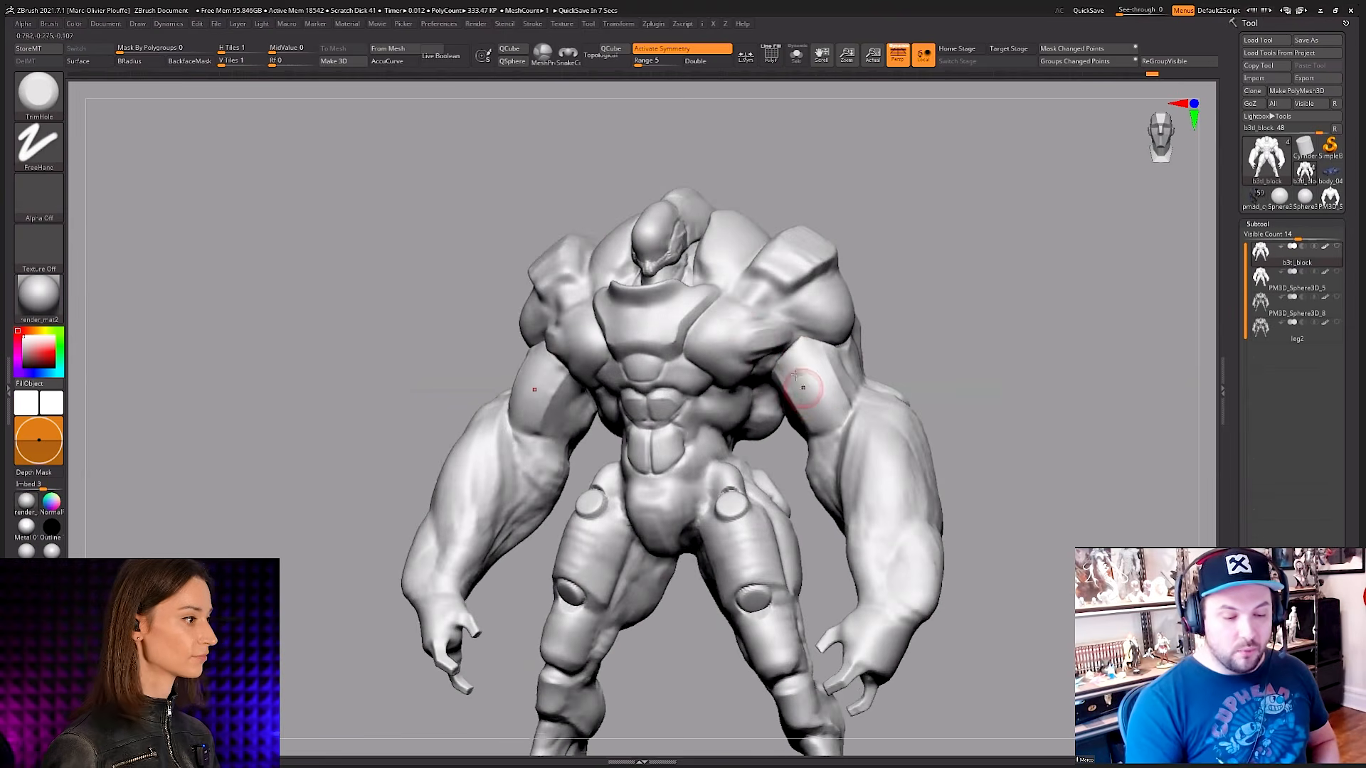
mouse_move(761, 345)
right_mouse_down("ctrl")
mouse_move(797, 399)
mouse_move(769, 356)
mouse_move(818, 355)
mouse_move(763, 313)
right_mouse_up("ctrl")
right_click_drag(762, 382, 773, 347, "alt")
right_click_drag(762, 552, 761, 503, "alt")
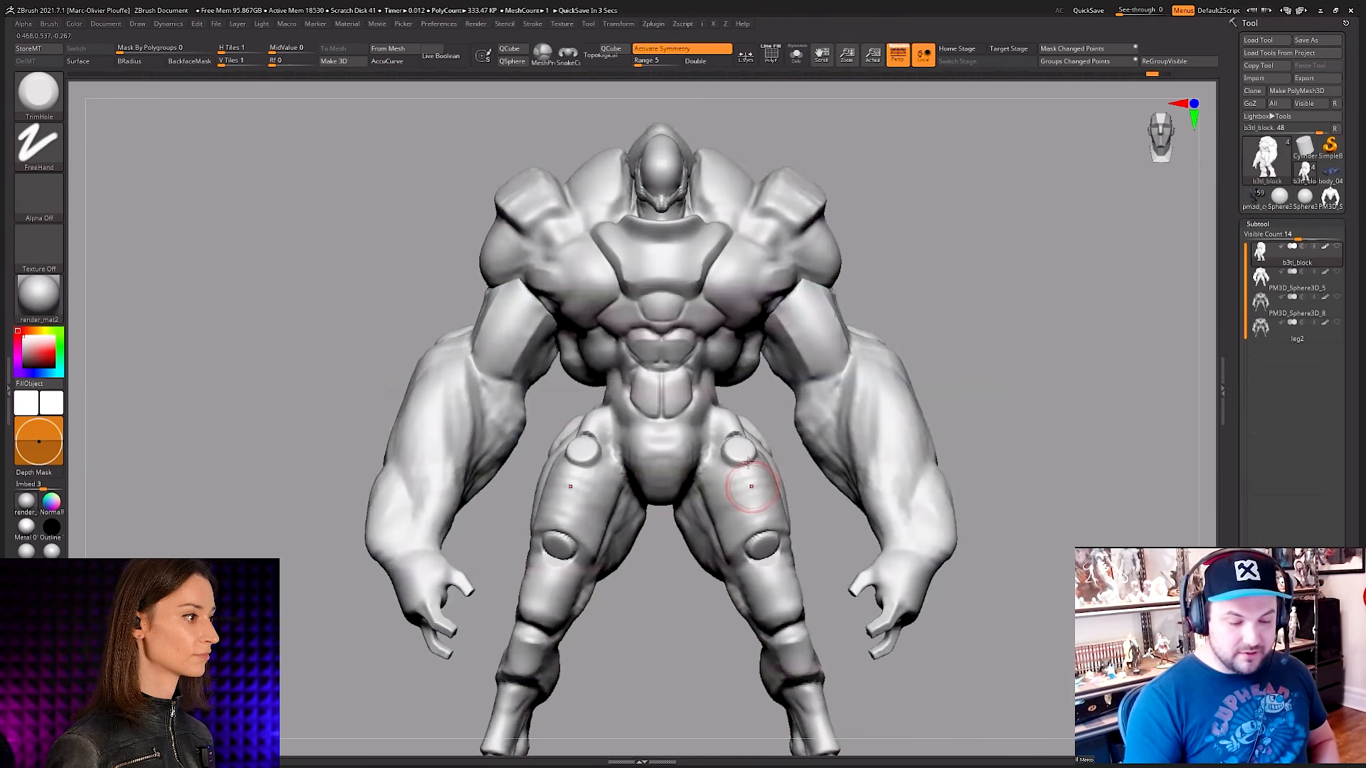
left_click_drag(741, 285, 753, 279)
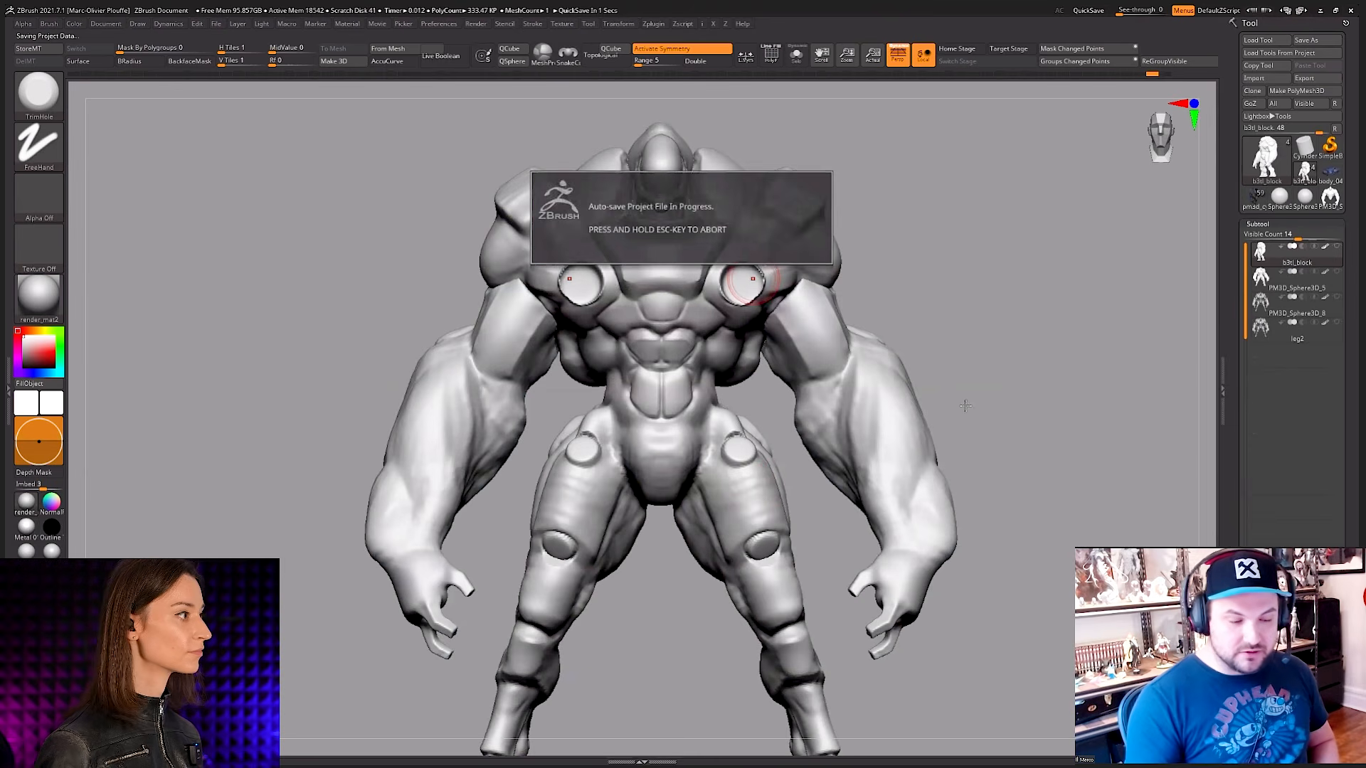
key("Escape")
Step: Display the PolyFrame to examine the body's mesh density and polygroups, and hide it again
right_click_drag(968, 399, 950, 437)
key("shift+f")
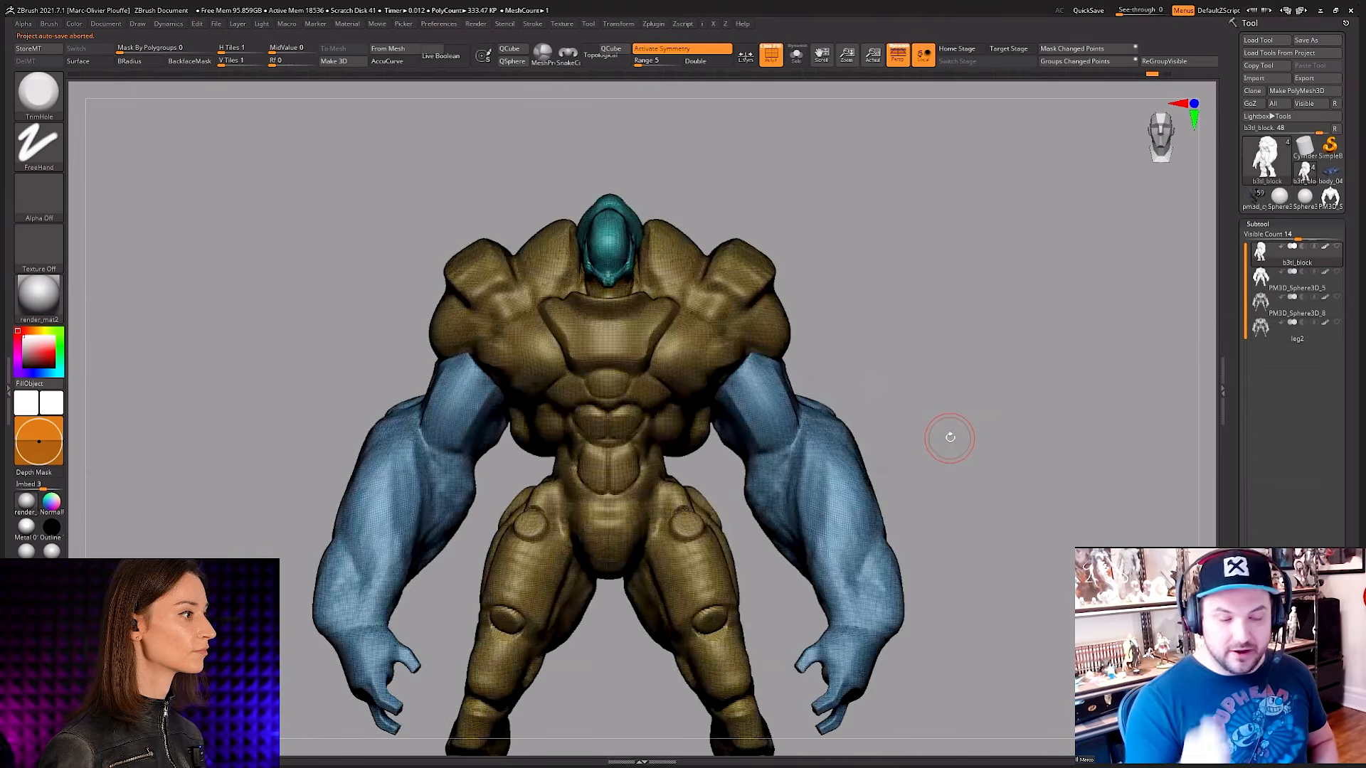
key("shift+f")
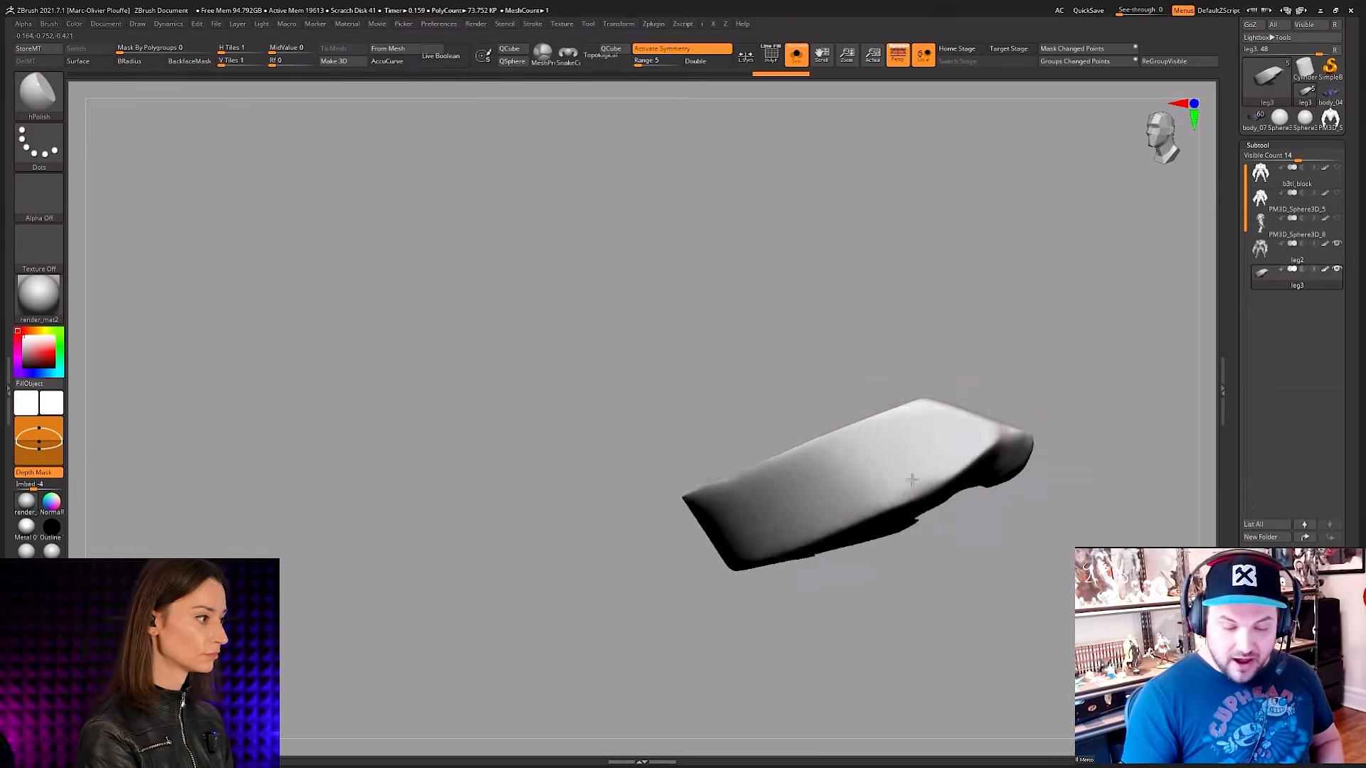
mouse_move(939, 470)
left_mouse_down()
mouse_move(891, 439)
mouse_move(747, 484)
left_mouse_up()
mouse_move(662, 491)
left_mouse_down("ctrl")
mouse_move(939, 456)
mouse_move(771, 485)
mouse_move(844, 491)
left_mouse_up("ctrl")
key("ctrl+z")
mouse_move(953, 384)
left_mouse_down()
mouse_move(923, 470)
mouse_move(882, 456)
left_mouse_up()
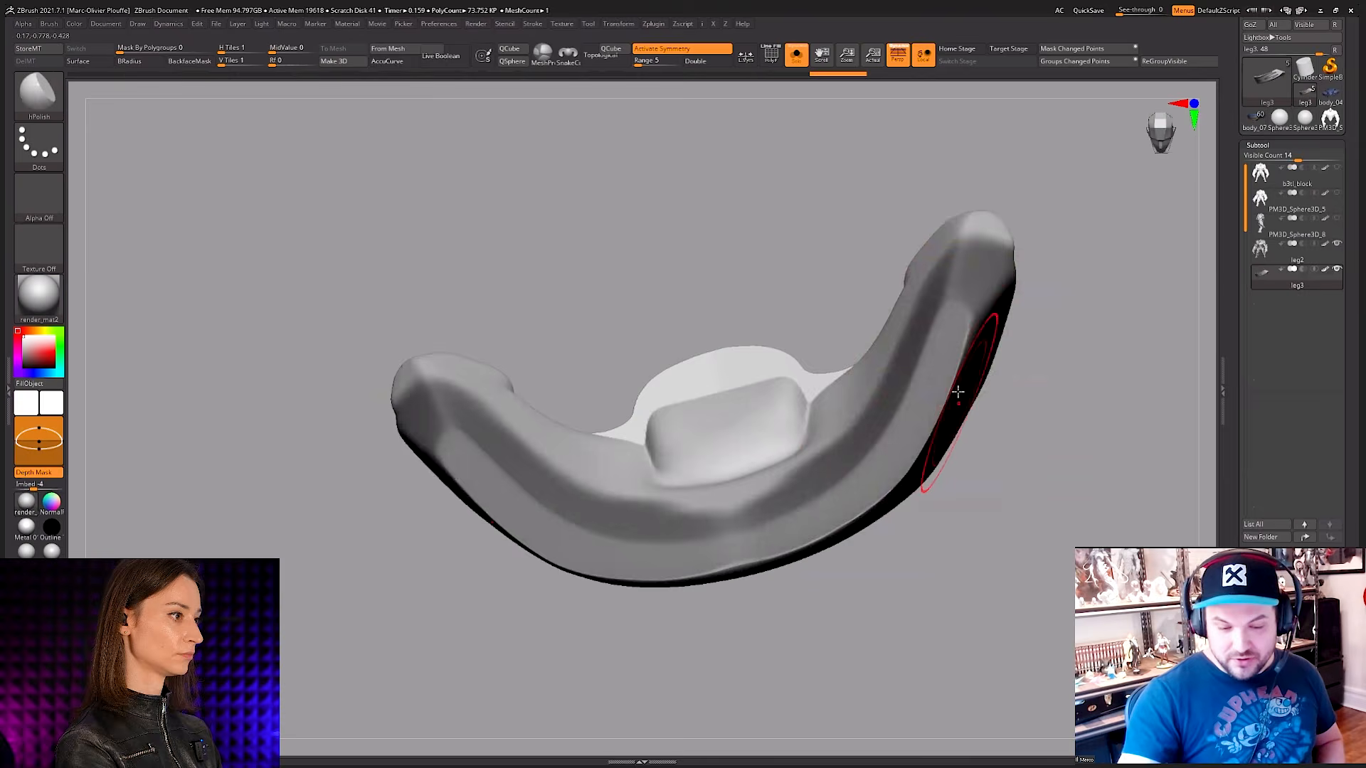
mouse_move(954, 390)
left_mouse_down()
mouse_move(839, 442)
mouse_move(937, 378)
left_mouse_up()
mouse_move(950, 357)
right_mouse_down()
mouse_move(959, 302)
mouse_move(899, 497)
mouse_move(932, 478)
mouse_move(907, 511)
right_mouse_up()
Step: Turn on Depth Mask for the MaskPen brush and limit its depth range to the upper half of the brush sphere
right_click(907, 511)
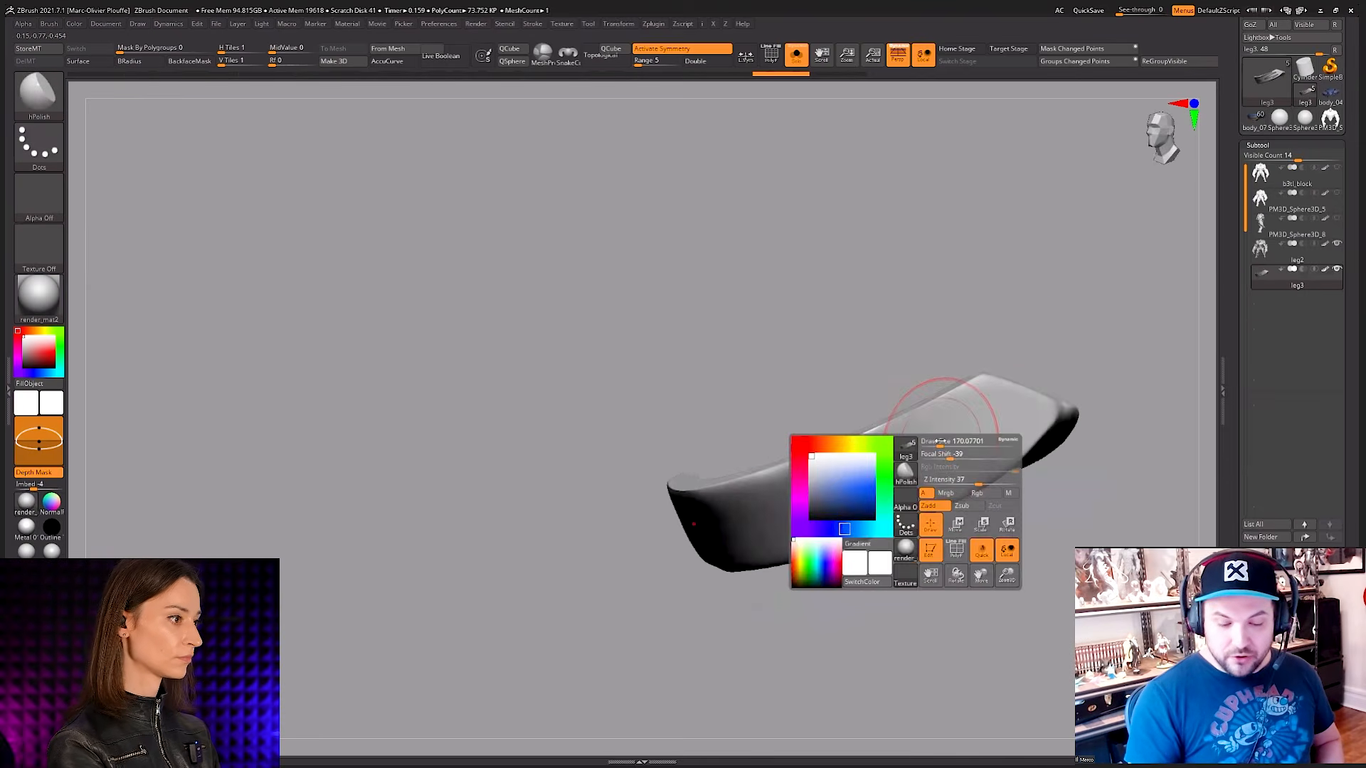
mouse_move(943, 437)
right_mouse_down()
mouse_move(912, 448)
mouse_move(914, 381)
right_mouse_up()
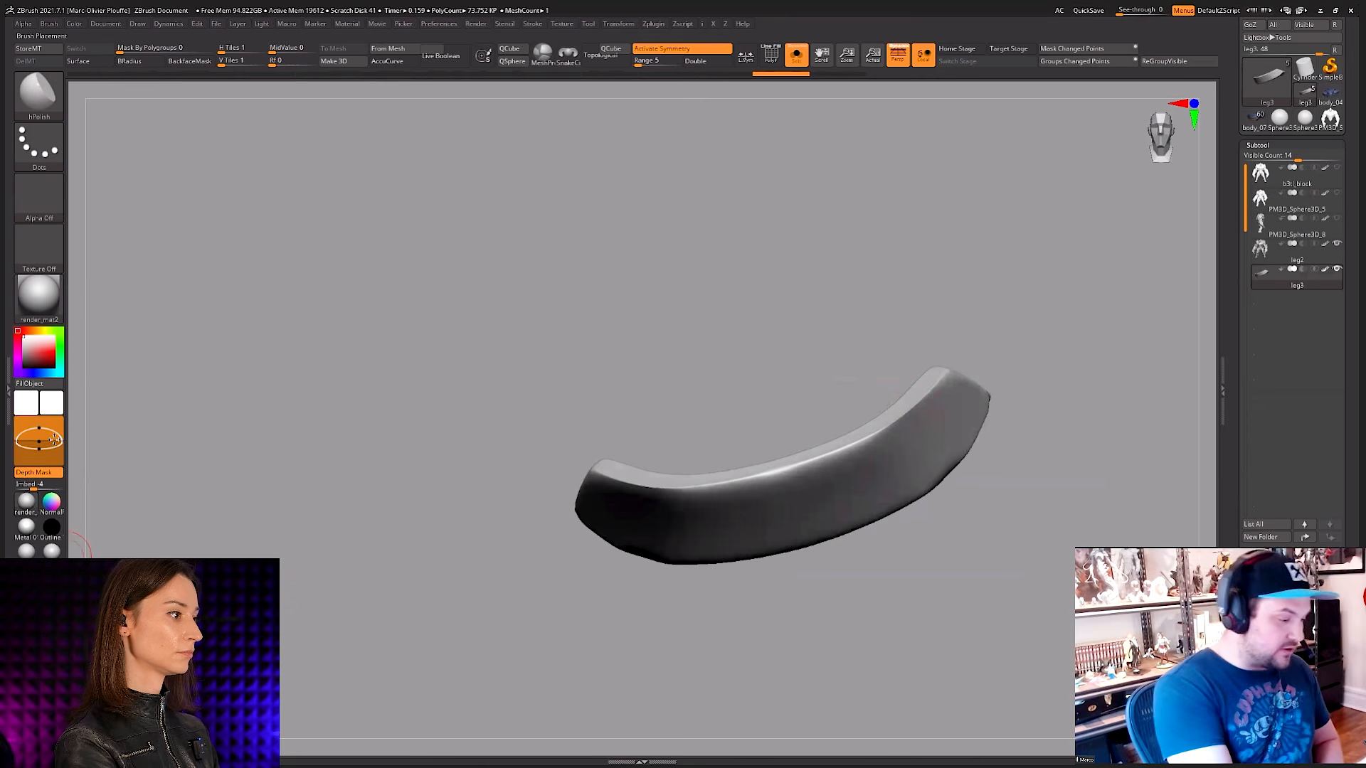
key("ctrl")
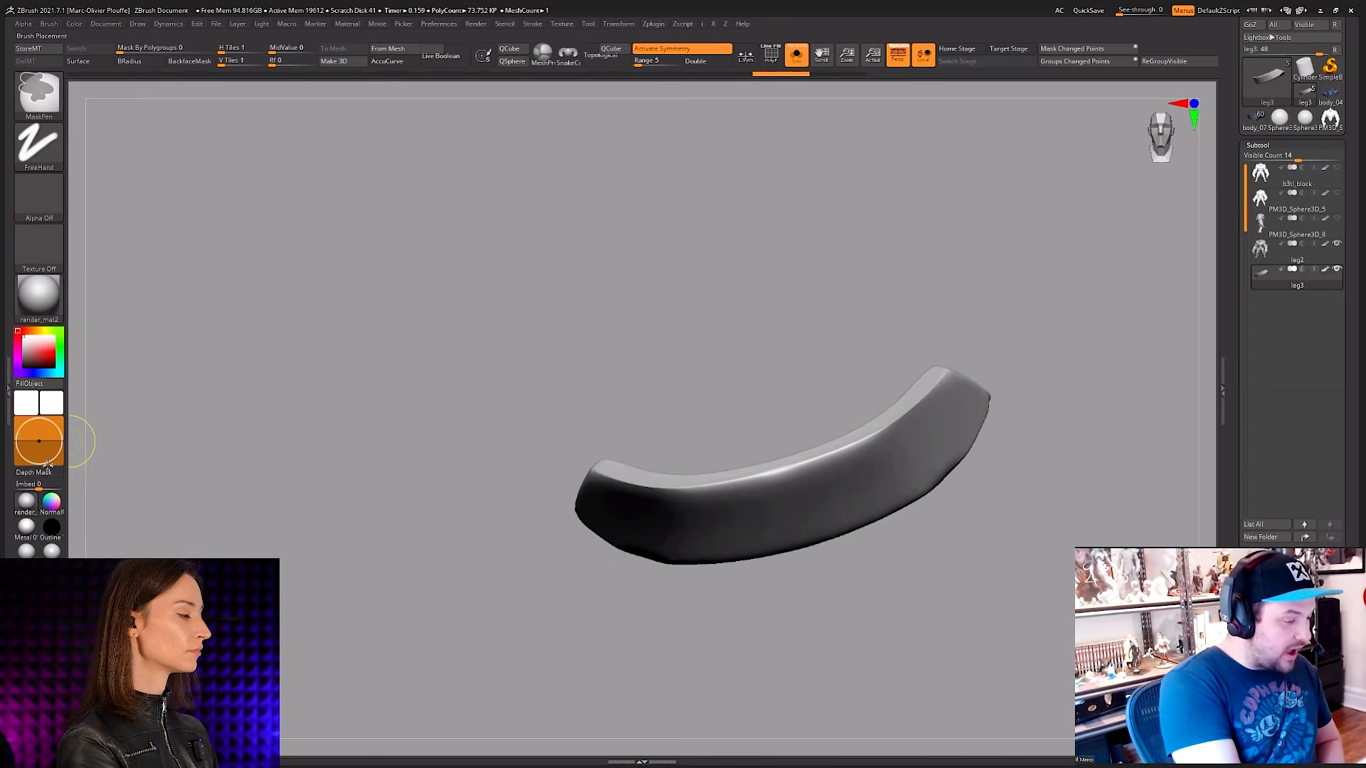
left_click(49, 24)
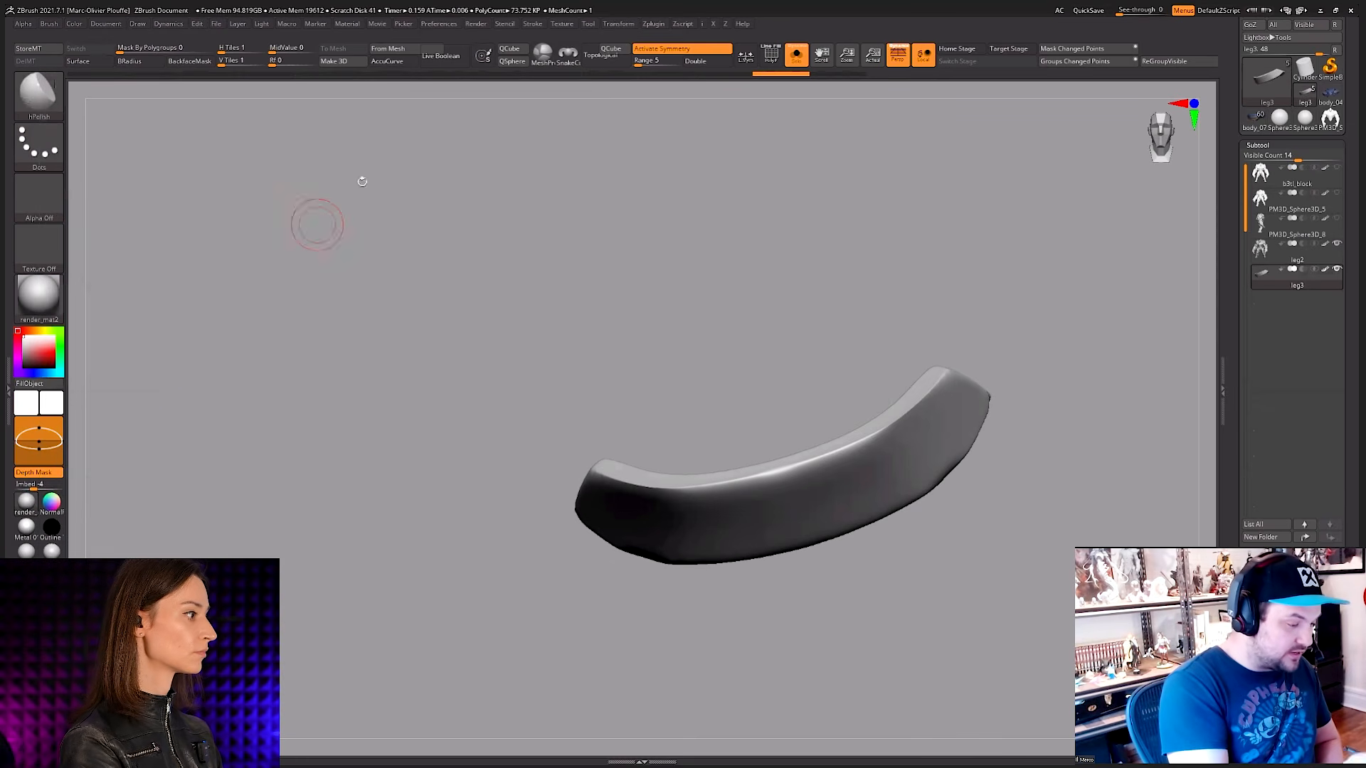
key("ctrl")
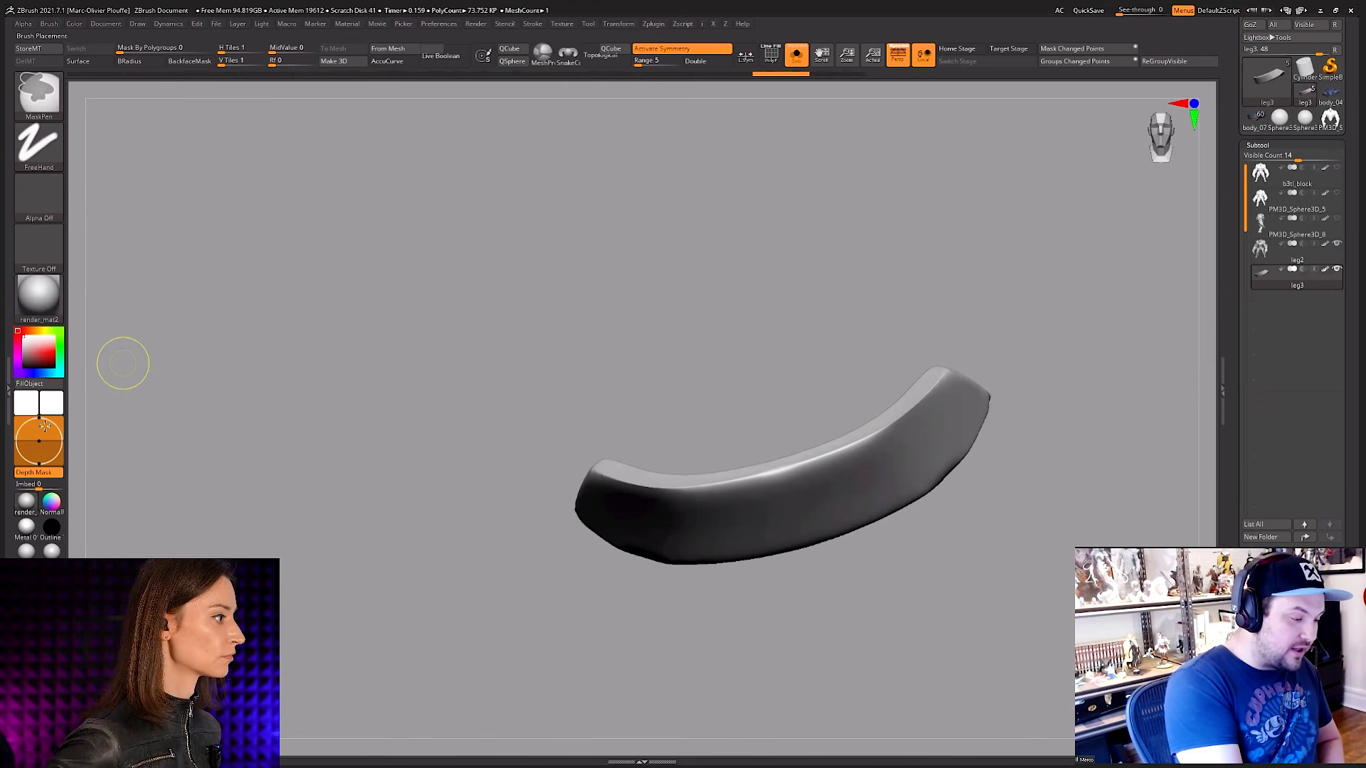
left_click_drag(44, 426, 46, 436)
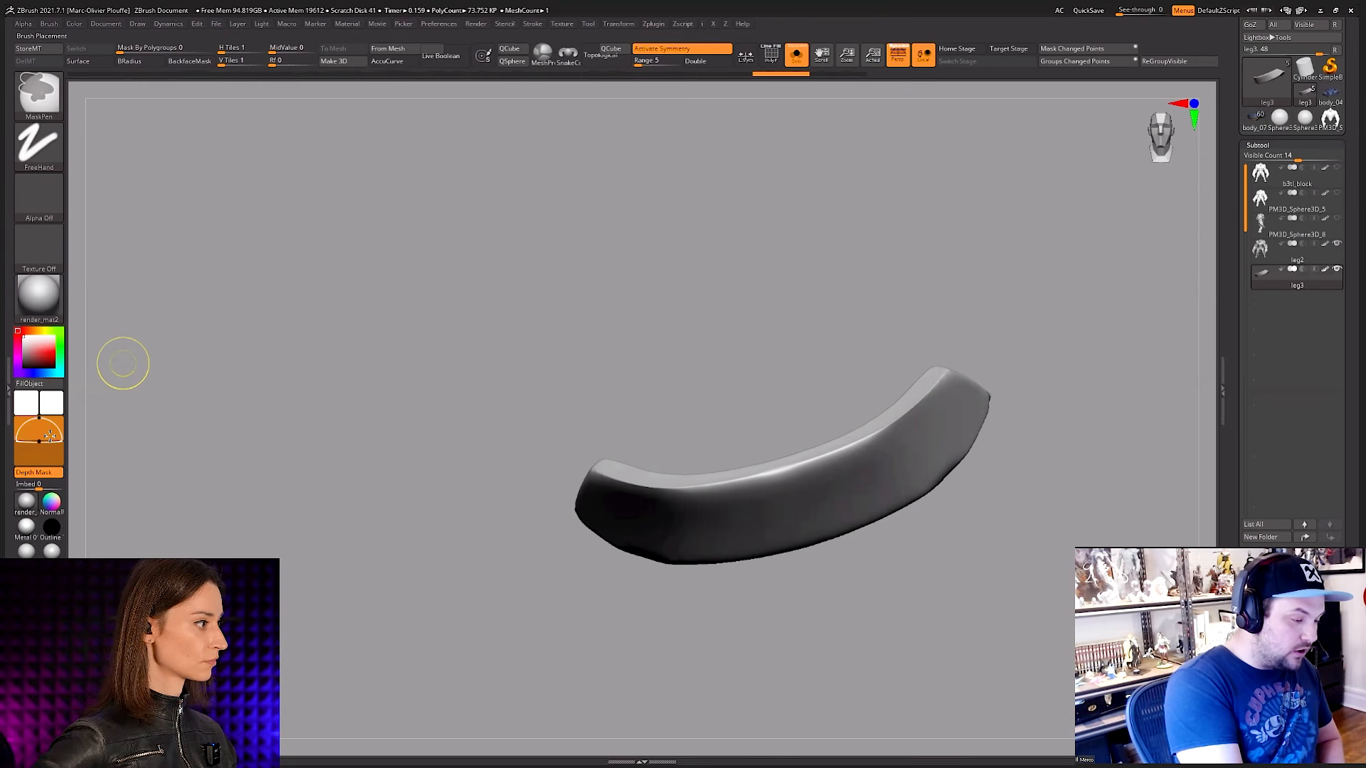
Step: Mask the outer face of the curved leg3 plate from end to end with the depth-limited MaskPen brush
mouse_move(918, 429)
right_mouse_down("alt")
mouse_move(880, 513)
mouse_move(894, 455)
right_mouse_up("alt")
right_click(881, 514)
mouse_move(891, 479)
left_mouse_down("ctrl")
mouse_move(817, 500)
mouse_move(837, 469)
mouse_move(1020, 396)
left_mouse_up("ctrl")
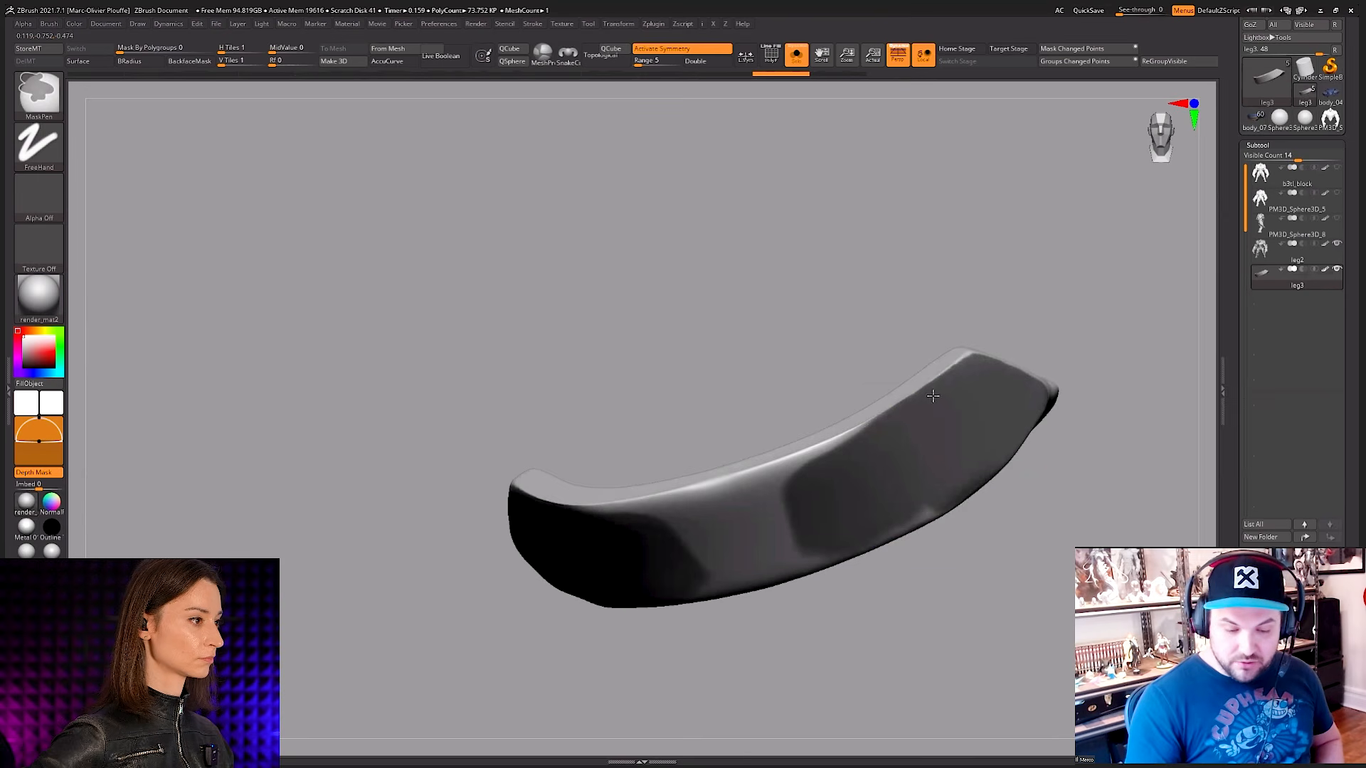
mouse_move(933, 396)
left_mouse_down("ctrl")
mouse_move(741, 488)
mouse_move(836, 454)
mouse_move(724, 571)
left_mouse_up("ctrl")
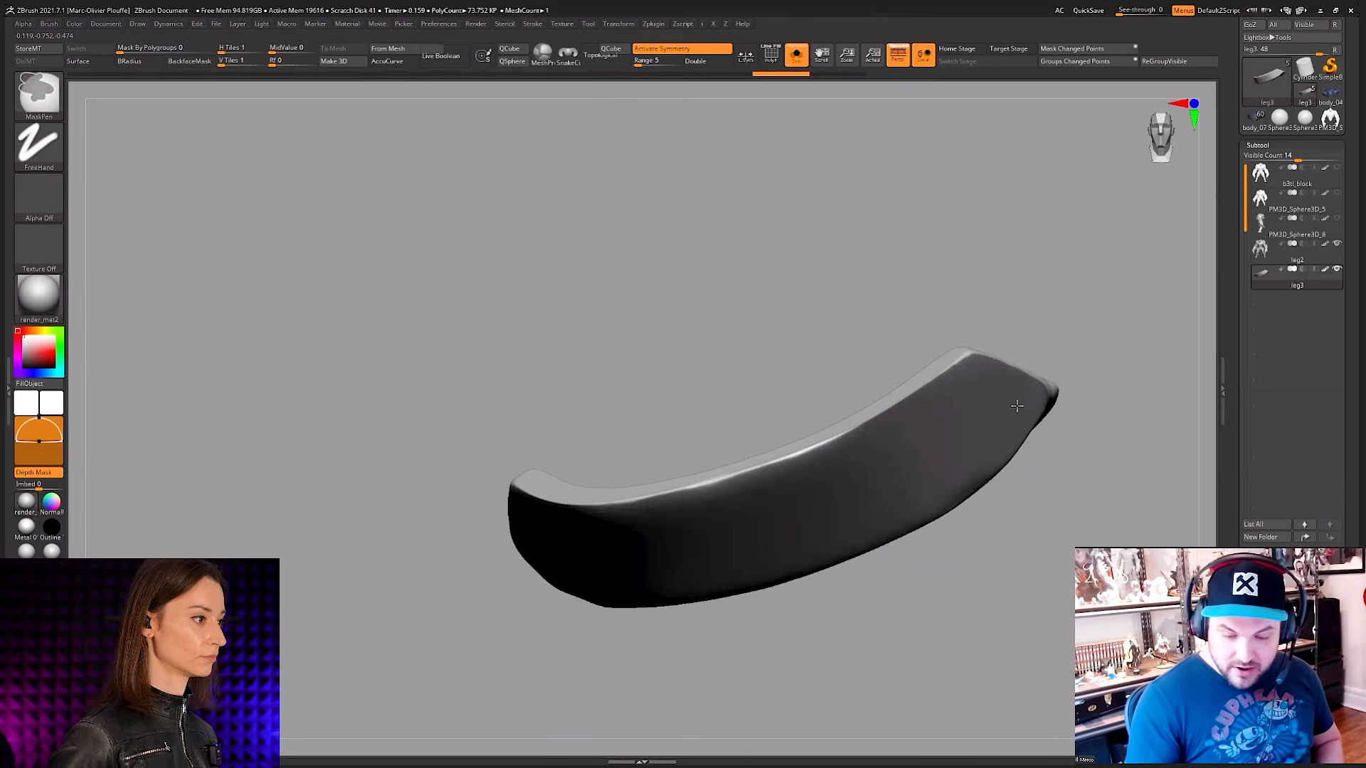
mouse_move(1016, 406)
right_mouse_down()
mouse_move(887, 463)
mouse_move(873, 460)
mouse_move(874, 391)
mouse_move(885, 456)
right_mouse_up()
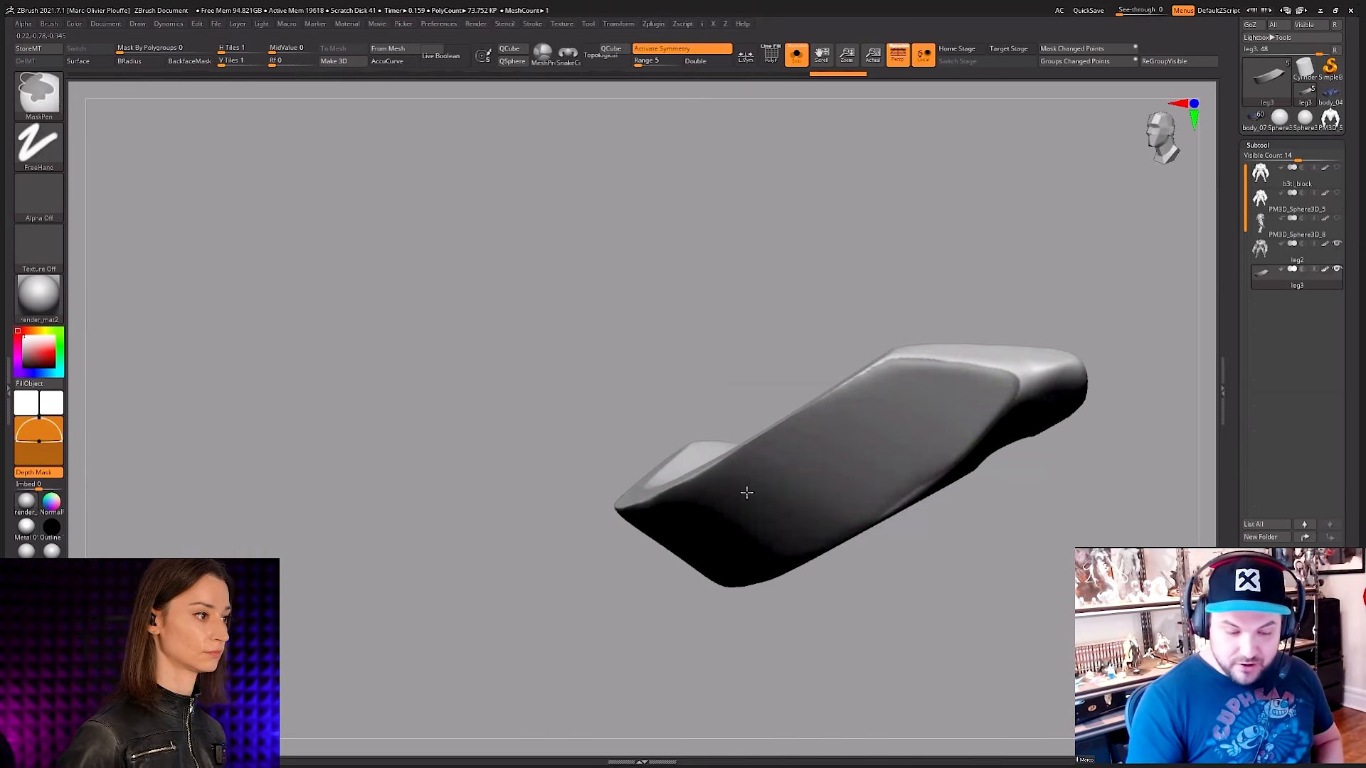
mouse_move(746, 493)
right_mouse_down()
mouse_move(915, 412)
mouse_move(923, 461)
mouse_move(951, 482)
mouse_move(856, 551)
mouse_move(885, 498)
mouse_move(892, 585)
mouse_move(882, 498)
right_mouse_up()
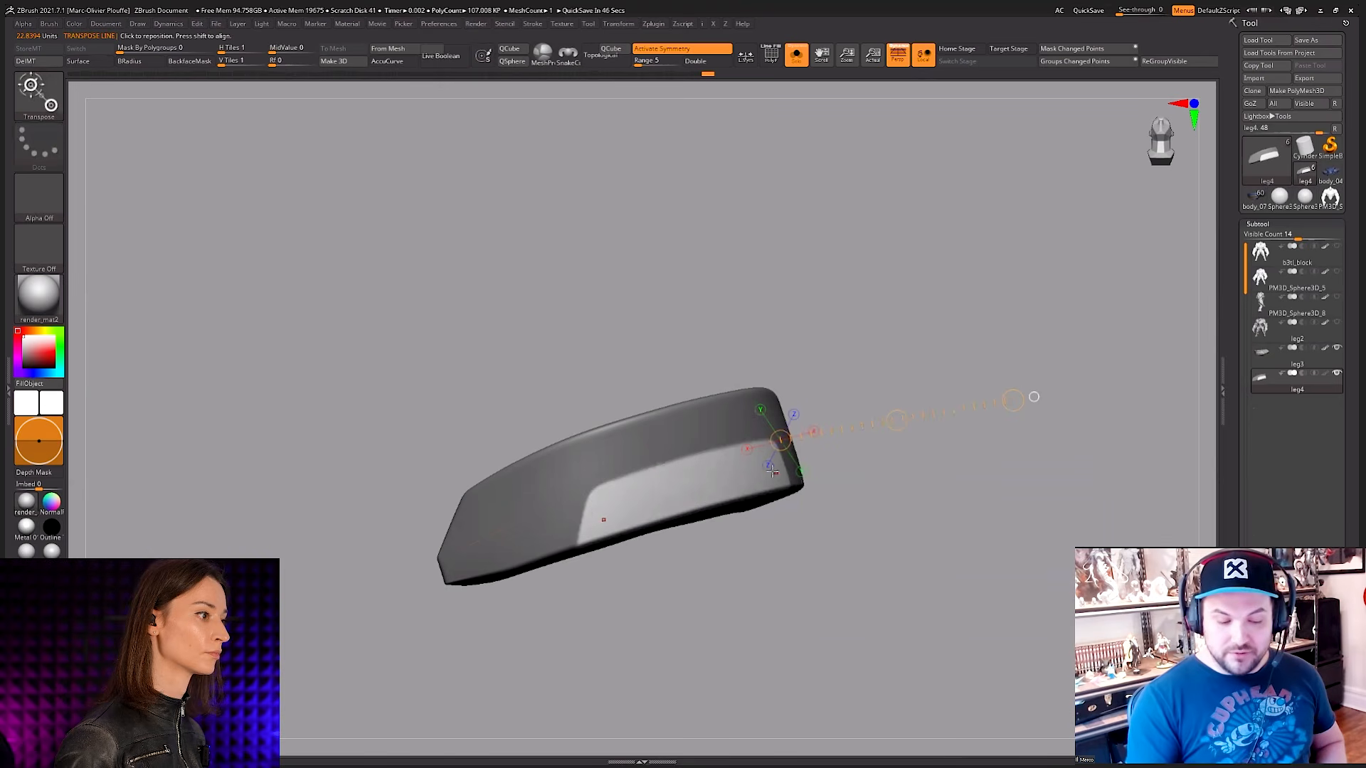
Step: Pull the unmasked lower section of the leg4 plate outward into a raised ledge with the Transpose line, and return to sculpting
mouse_move(773, 472)
left_mouse_down()
mouse_move(984, 384)
mouse_move(969, 394)
left_mouse_up()
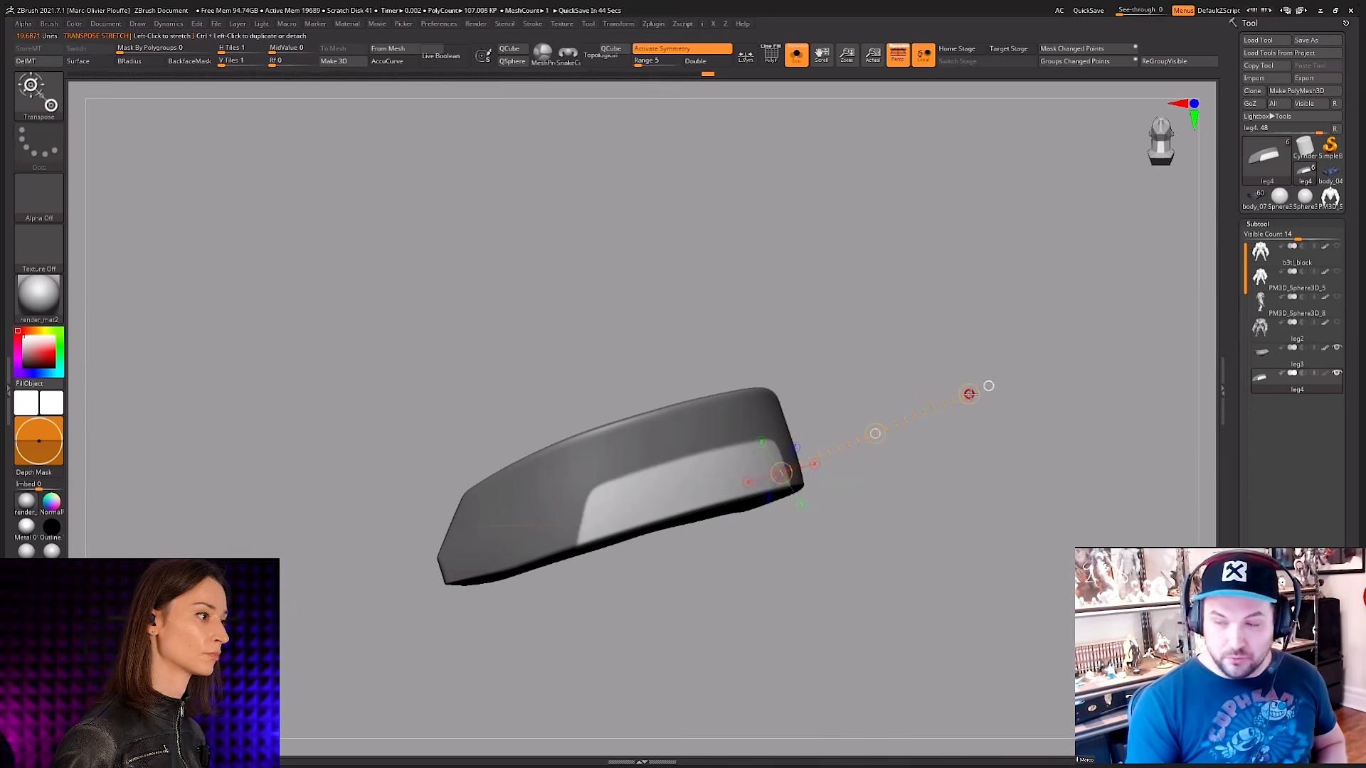
left_click_drag(883, 428, 894, 459)
key("ctrl+z")
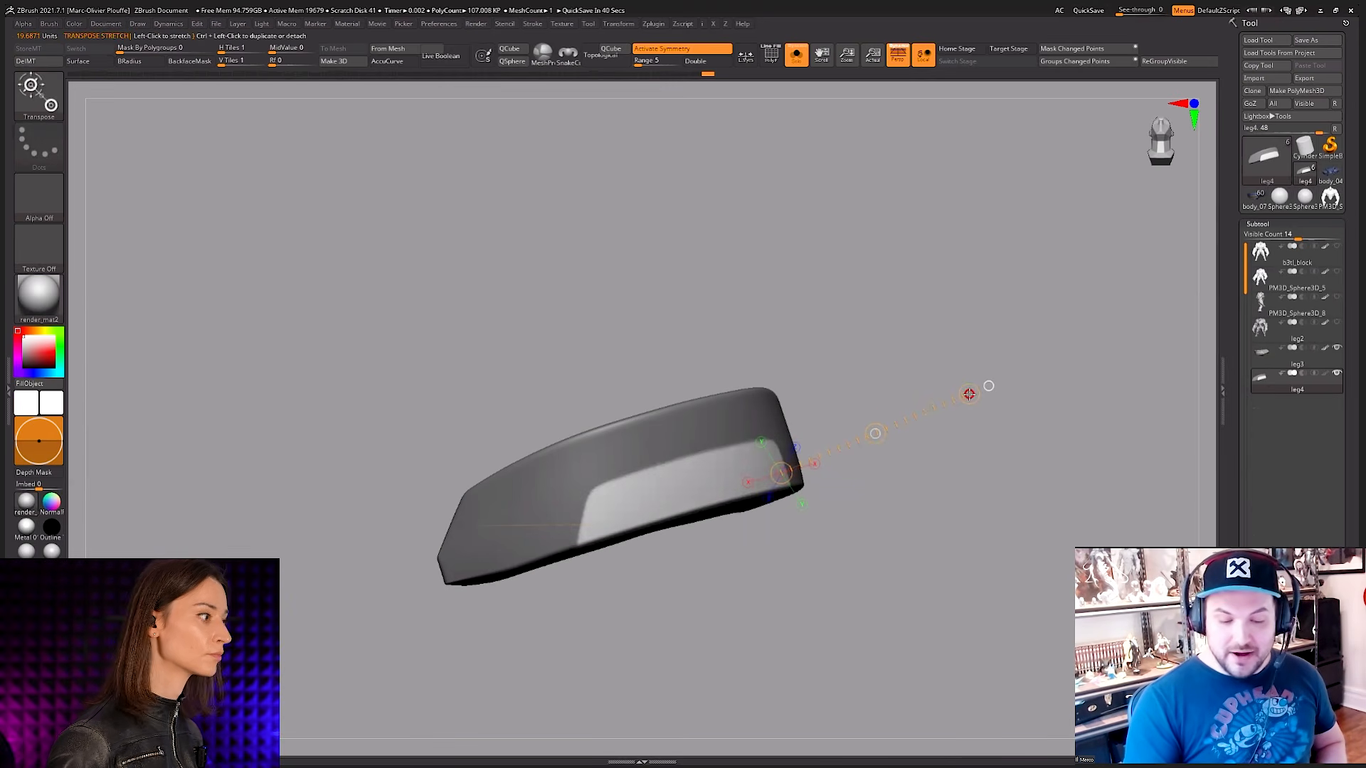
left_click_drag(969, 394, 1011, 379)
left_click_drag(979, 442, 1006, 475)
left_click_drag(934, 428, 946, 429)
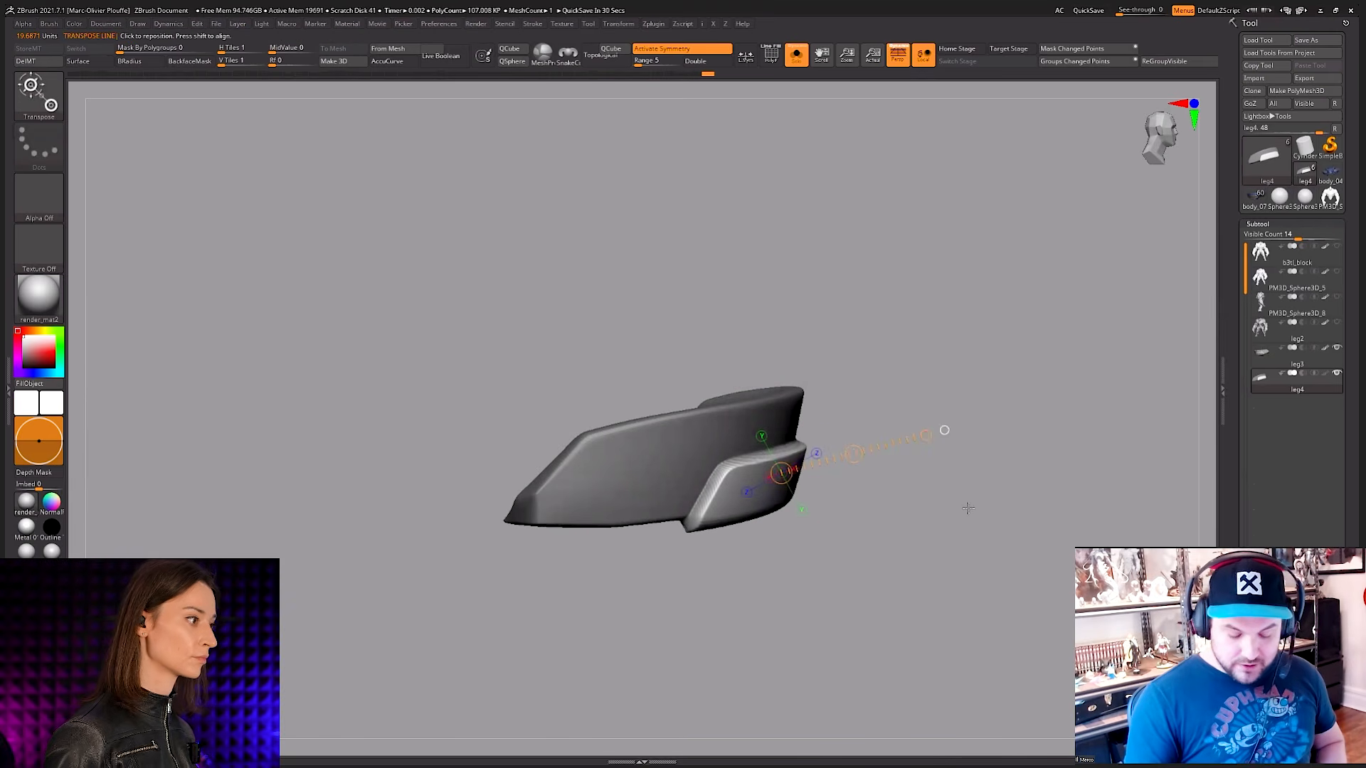
mouse_move(981, 506)
left_mouse_down()
mouse_move(924, 548)
mouse_move(826, 562)
mouse_move(781, 498)
mouse_move(780, 521)
mouse_move(818, 562)
left_mouse_up()
key("q")
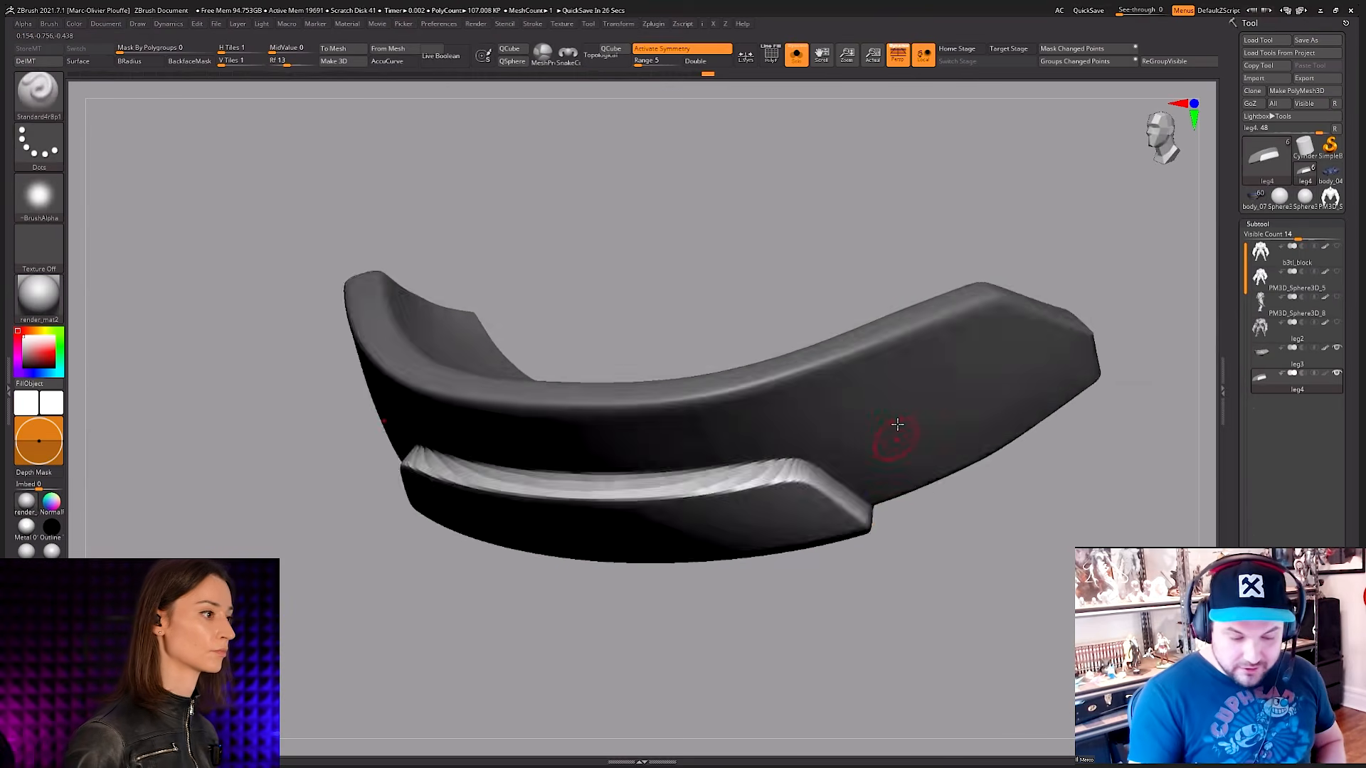
left_click_drag(946, 562, 936, 498)
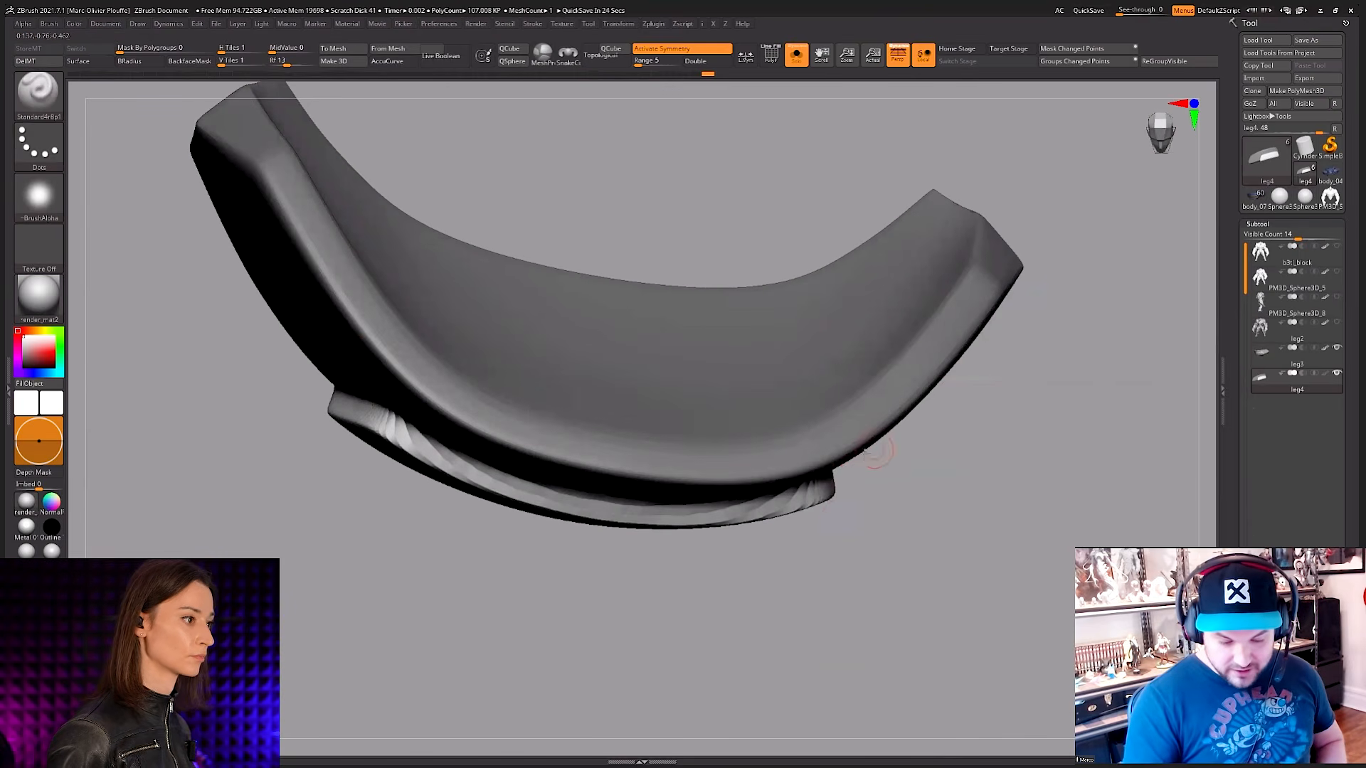
Step: Adjust the raised ledge along the leg4 plate's lower side with Transpose lines, checking its mesh in PolyFrame, and return to sculpting
right_click_drag(848, 490, 930, 502, "ctrl")
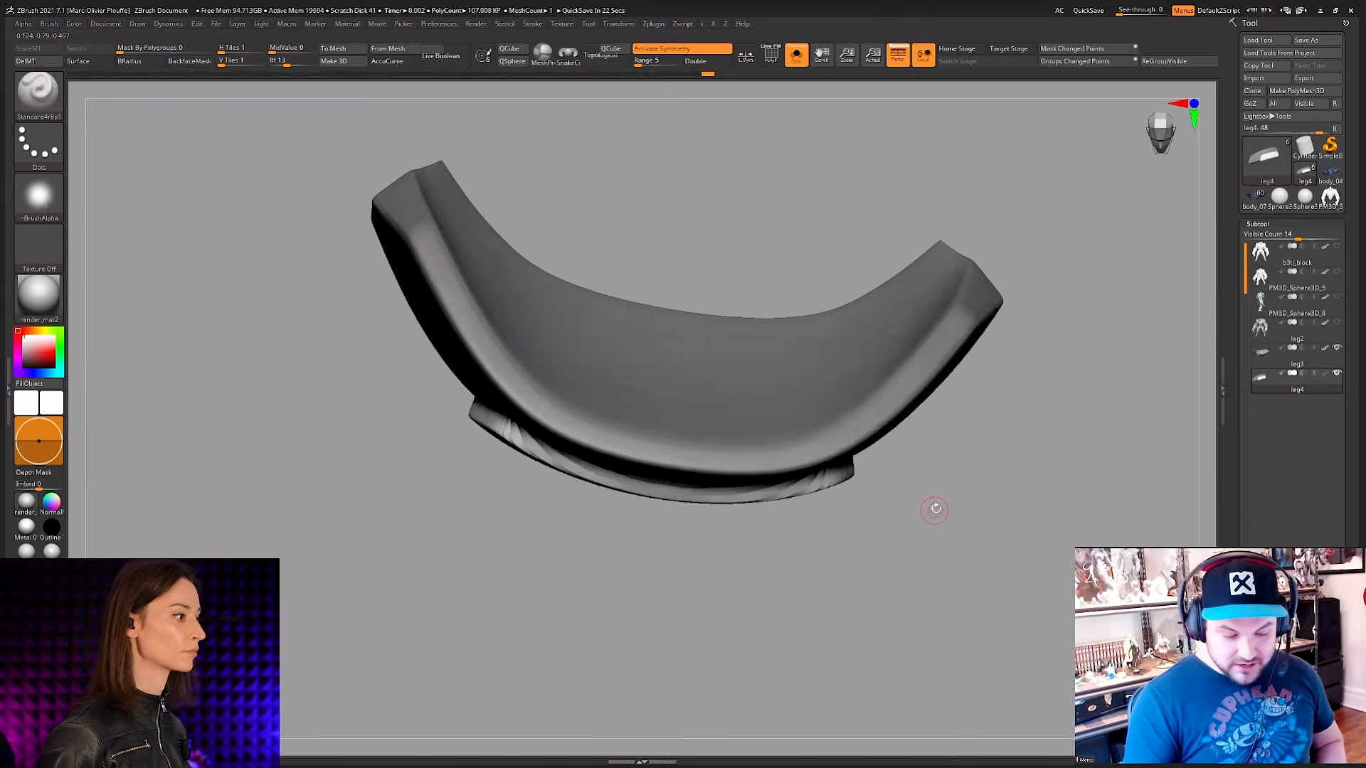
key("w")
mouse_move(651, 498)
left_mouse_down()
mouse_move(962, 528)
mouse_move(939, 534)
left_mouse_up()
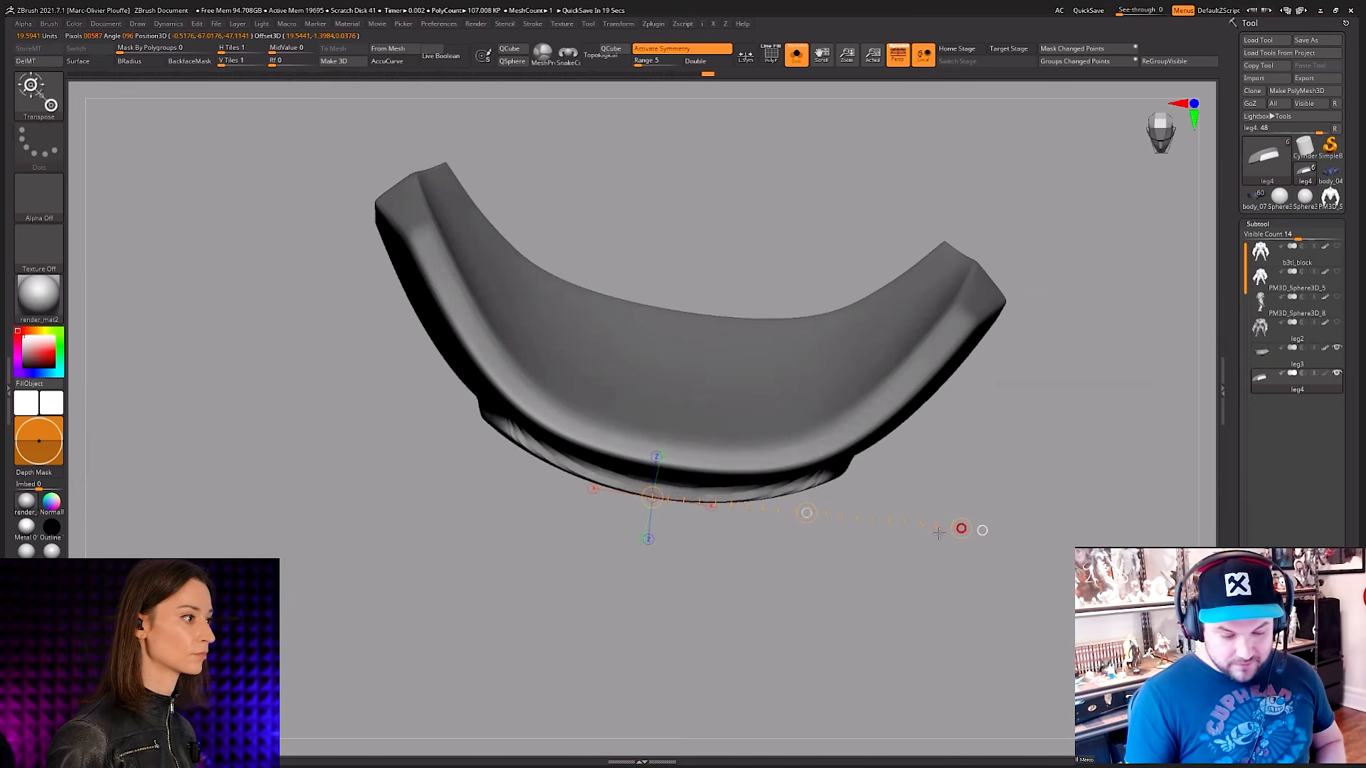
key("q")
mouse_move(937, 530)
right_mouse_down()
mouse_move(920, 530)
mouse_move(971, 445)
mouse_move(924, 466)
mouse_move(929, 518)
mouse_move(715, 447)
right_mouse_up()
key("shift+f")
key("shift+f")
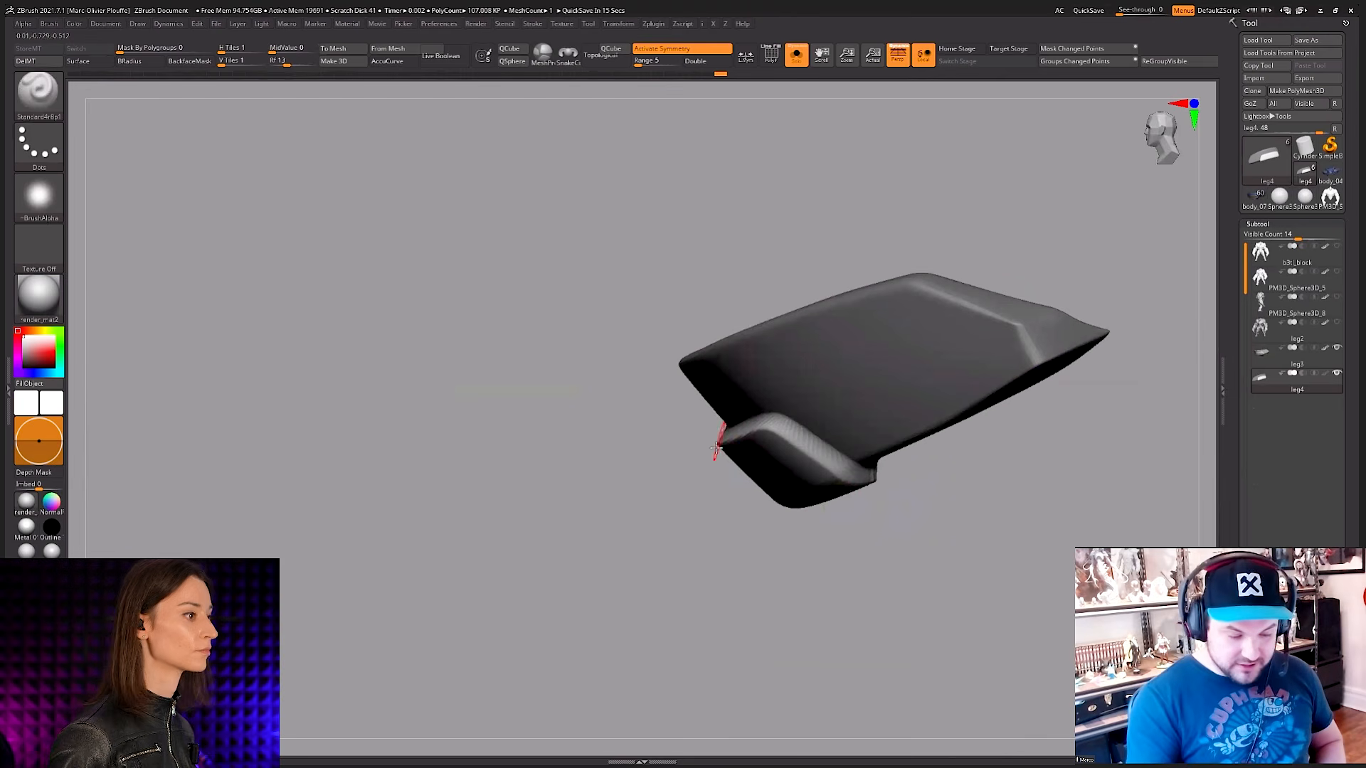
key("w")
mouse_move(752, 472)
left_mouse_down()
mouse_move(844, 562)
mouse_move(804, 522)
left_mouse_up()
key("q")
mouse_move(822, 530)
right_mouse_down()
mouse_move(905, 425)
mouse_move(854, 398)
right_mouse_up()
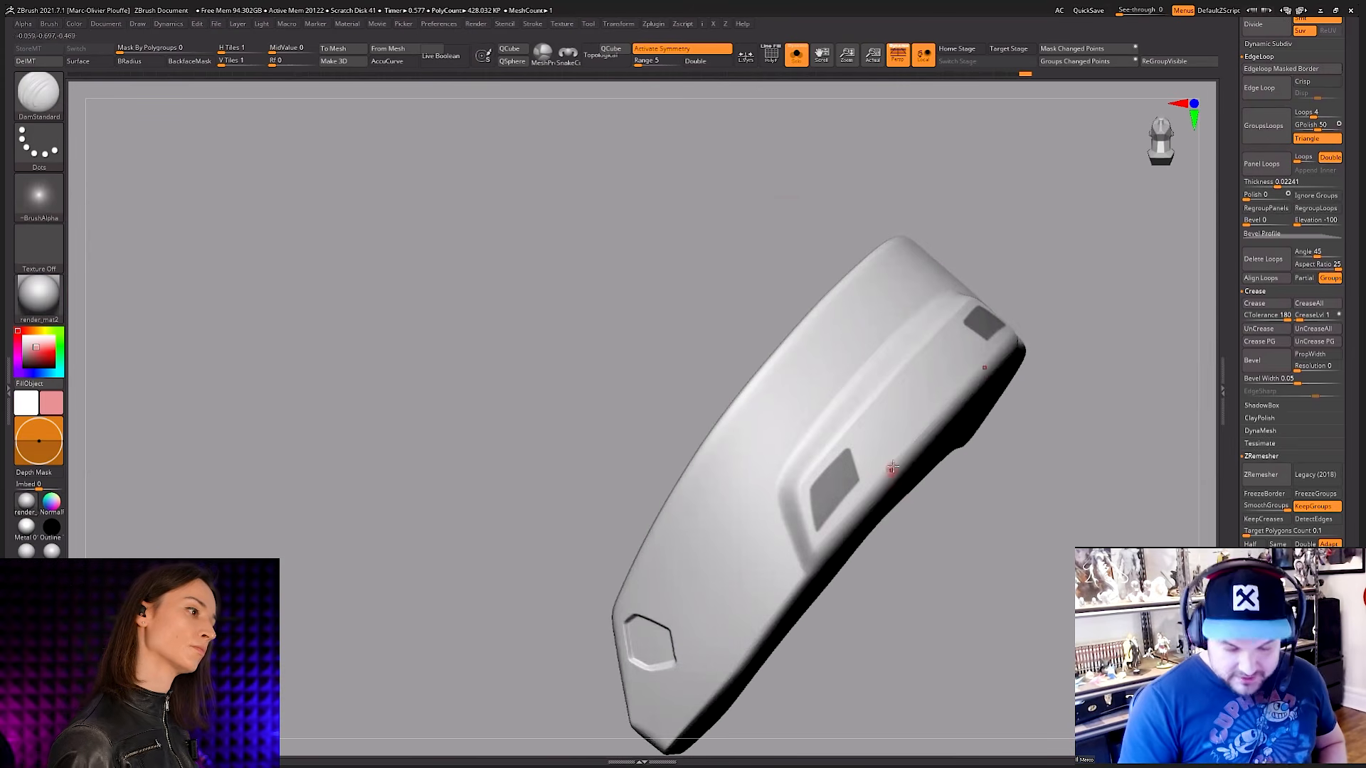
Step: Invert the mask on the curved plate so that only the window shapes on its raised band are unmasked
right_click_drag(896, 500, 840, 402)
right_click_drag(840, 402, 837, 451, "ctrl")
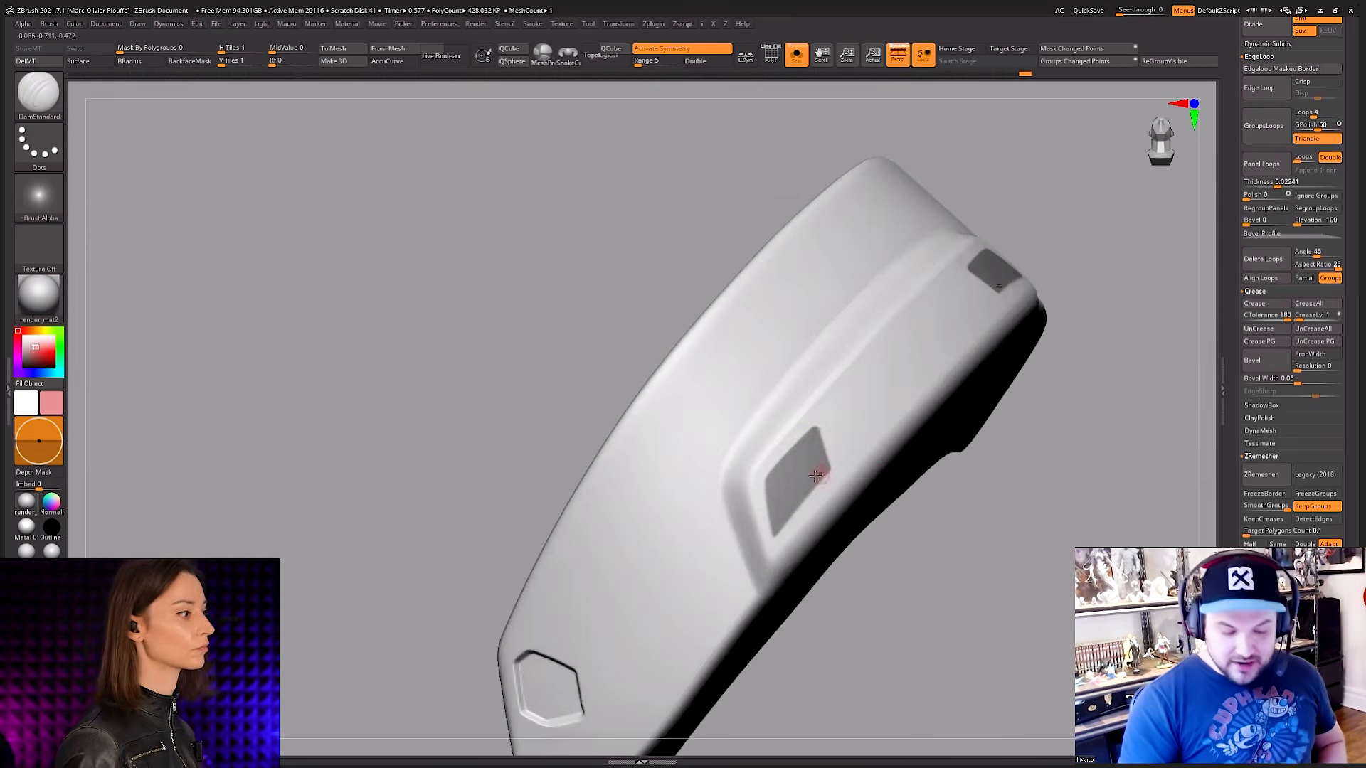
key("ctrl")
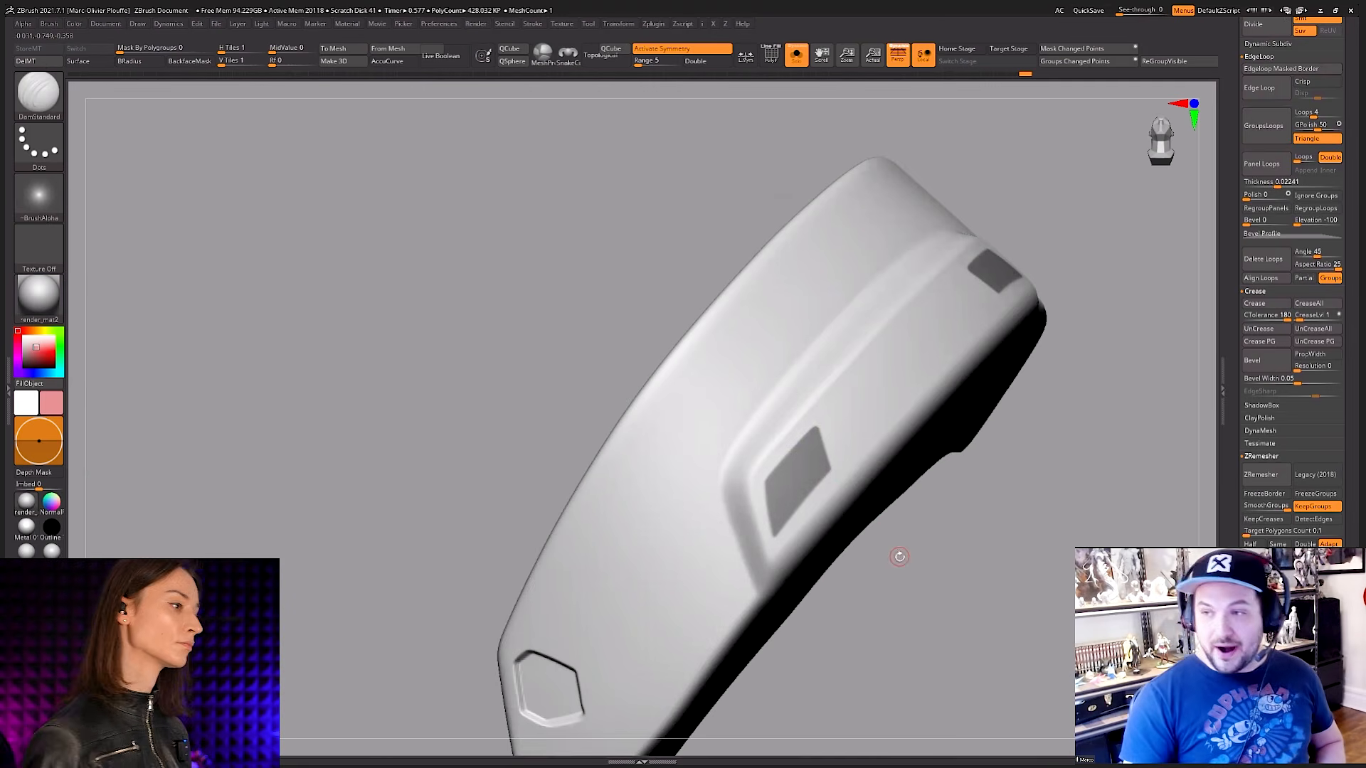
scroll(1280, 320, "down", 10)
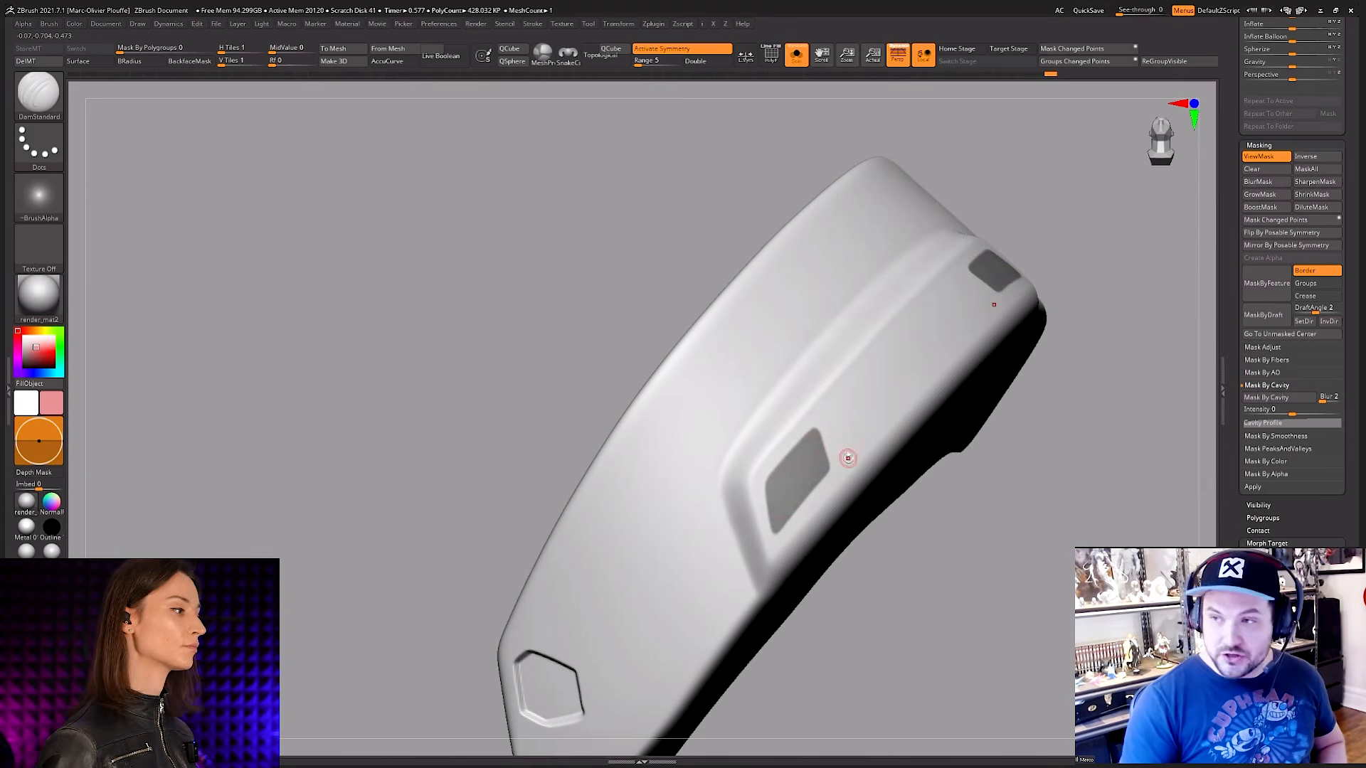
left_click_drag(919, 507, 744, 262)
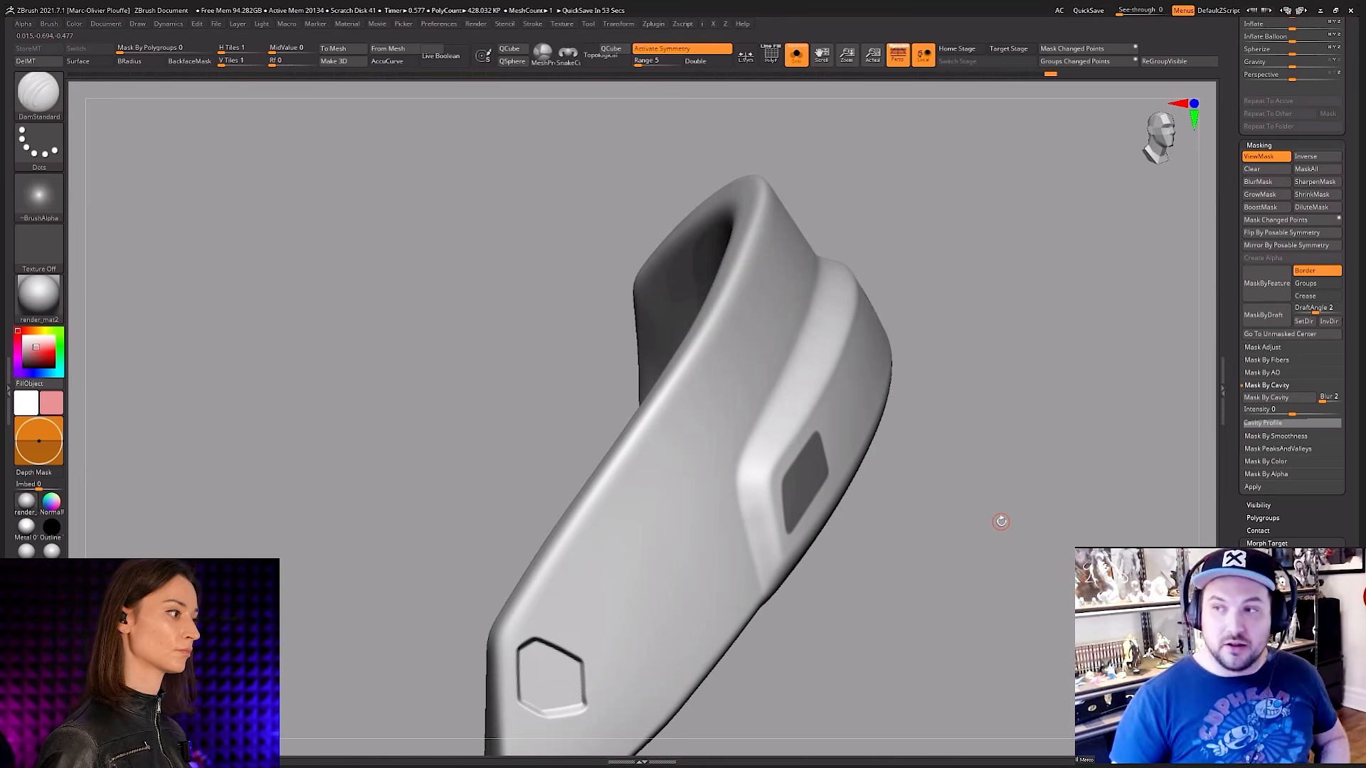
mouse_move(1001, 522)
left_mouse_down()
mouse_move(863, 466)
mouse_move(839, 503)
mouse_move(868, 557)
left_mouse_up()
left_click(845, 506, "ctrl")
left_click(868, 558, "ctrl")
Step: Push the unmasked window shapes into the plate as recesses with the Transpose line, return to sculpting and clear the mask
key("w")
mouse_move(833, 472)
left_mouse_down()
mouse_move(893, 574)
mouse_move(882, 562)
mouse_move(928, 555)
mouse_move(953, 459)
left_mouse_up()
key("q")
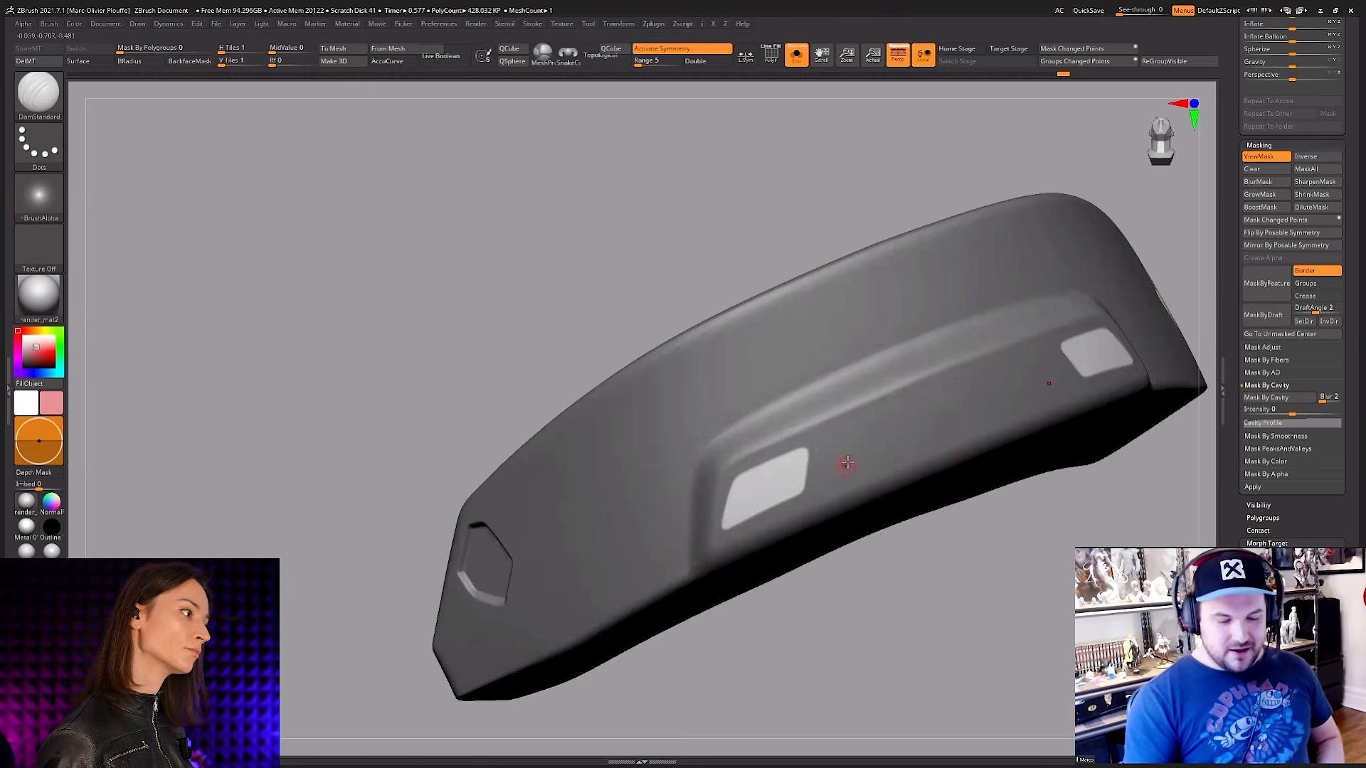
mouse_move(847, 466)
left_mouse_down()
mouse_move(843, 485)
mouse_move(840, 445)
left_mouse_up()
key("ctrl")
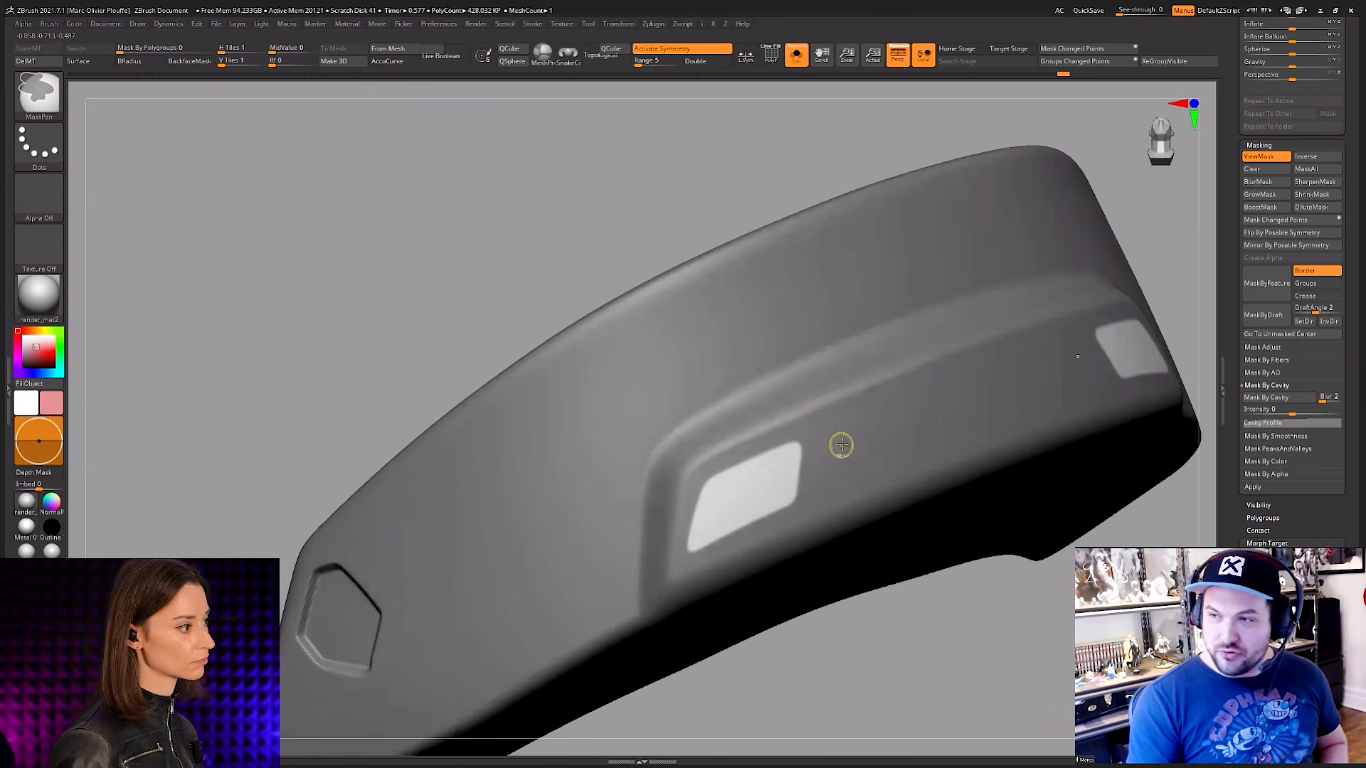
right_click_drag(827, 453, 885, 407, "ctrl")
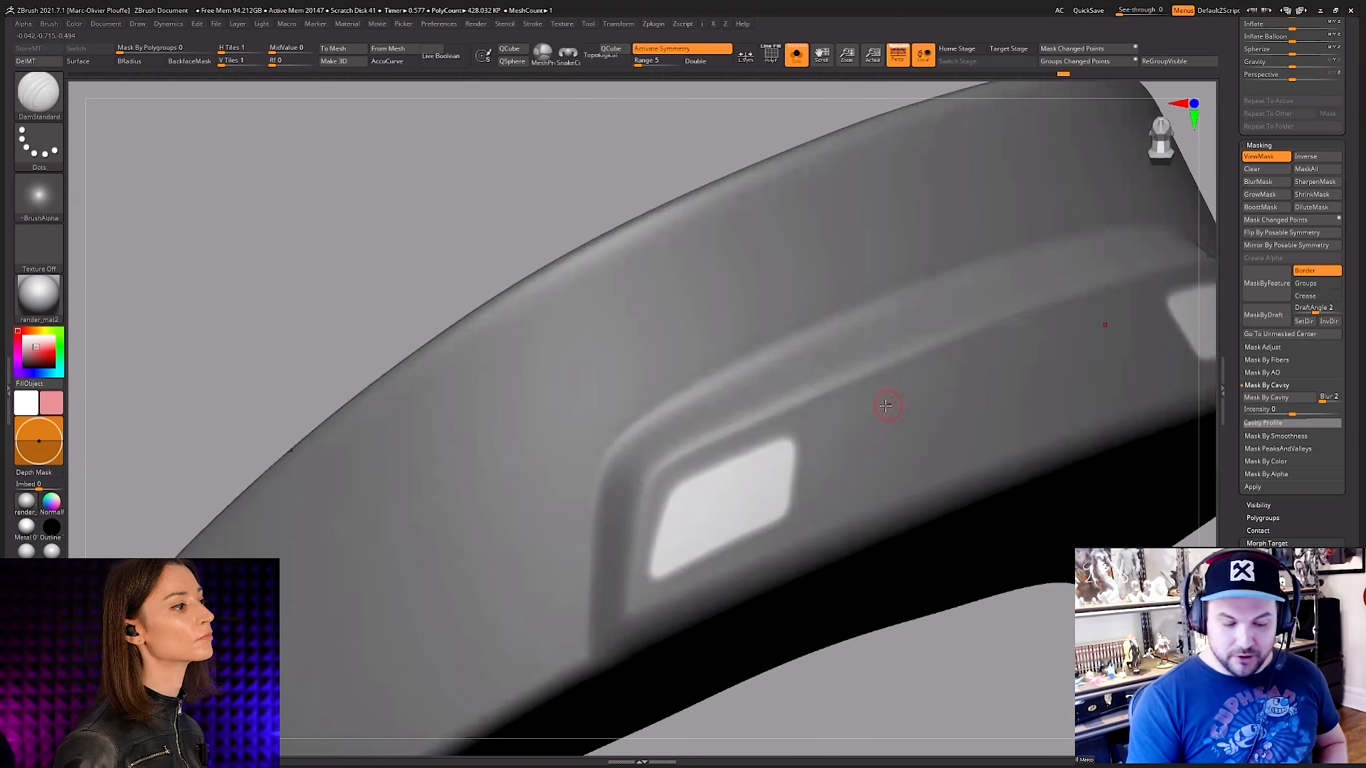
mouse_move(844, 464)
right_mouse_down("ctrl")
mouse_move(811, 509)
mouse_move(779, 487)
mouse_move(803, 495)
right_mouse_up("ctrl")
key("w")
left_click_drag(861, 453, 920, 642)
right_click_drag(920, 646, 920, 649)
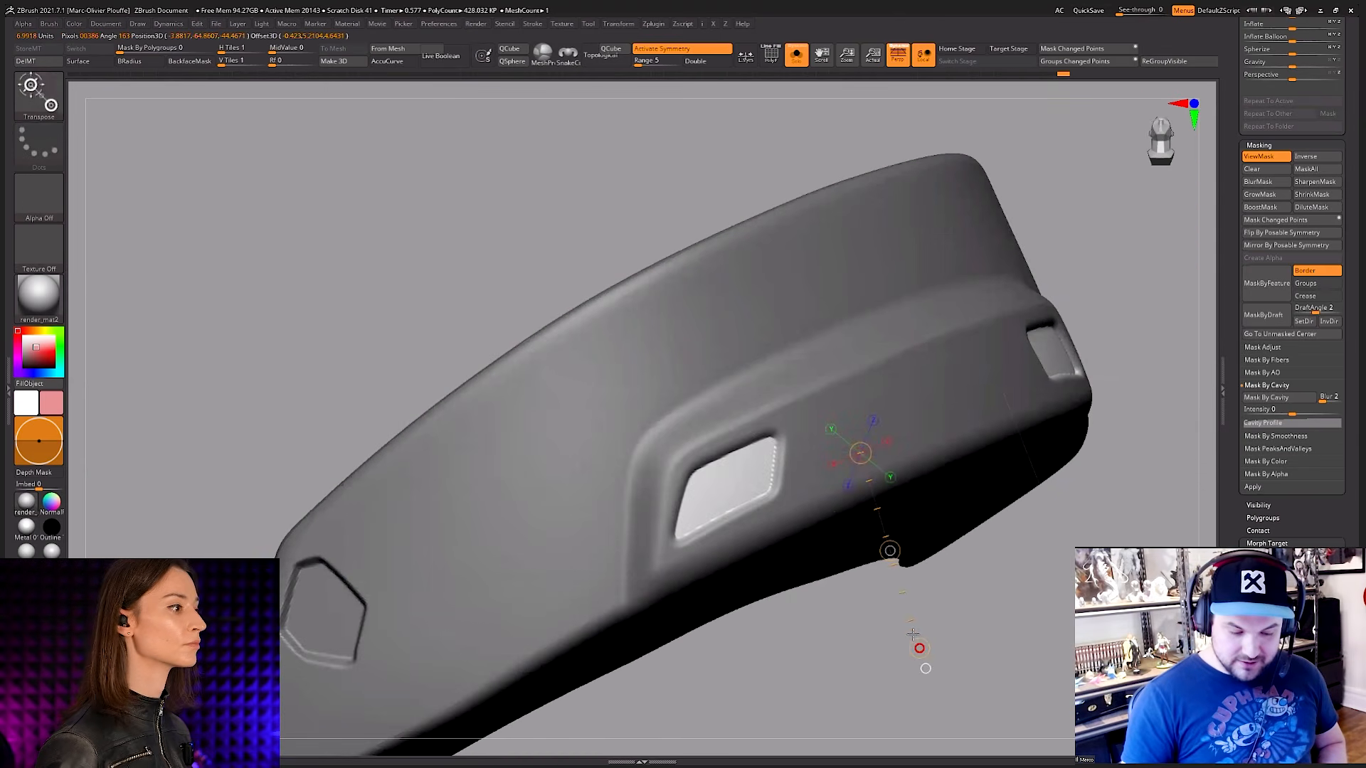
key("q")
left_click_drag(1036, 557, 1021, 572, "ctrl")
mouse_move(803, 502)
right_mouse_down()
mouse_move(789, 446)
mouse_move(765, 470)
mouse_move(786, 461)
right_mouse_up()
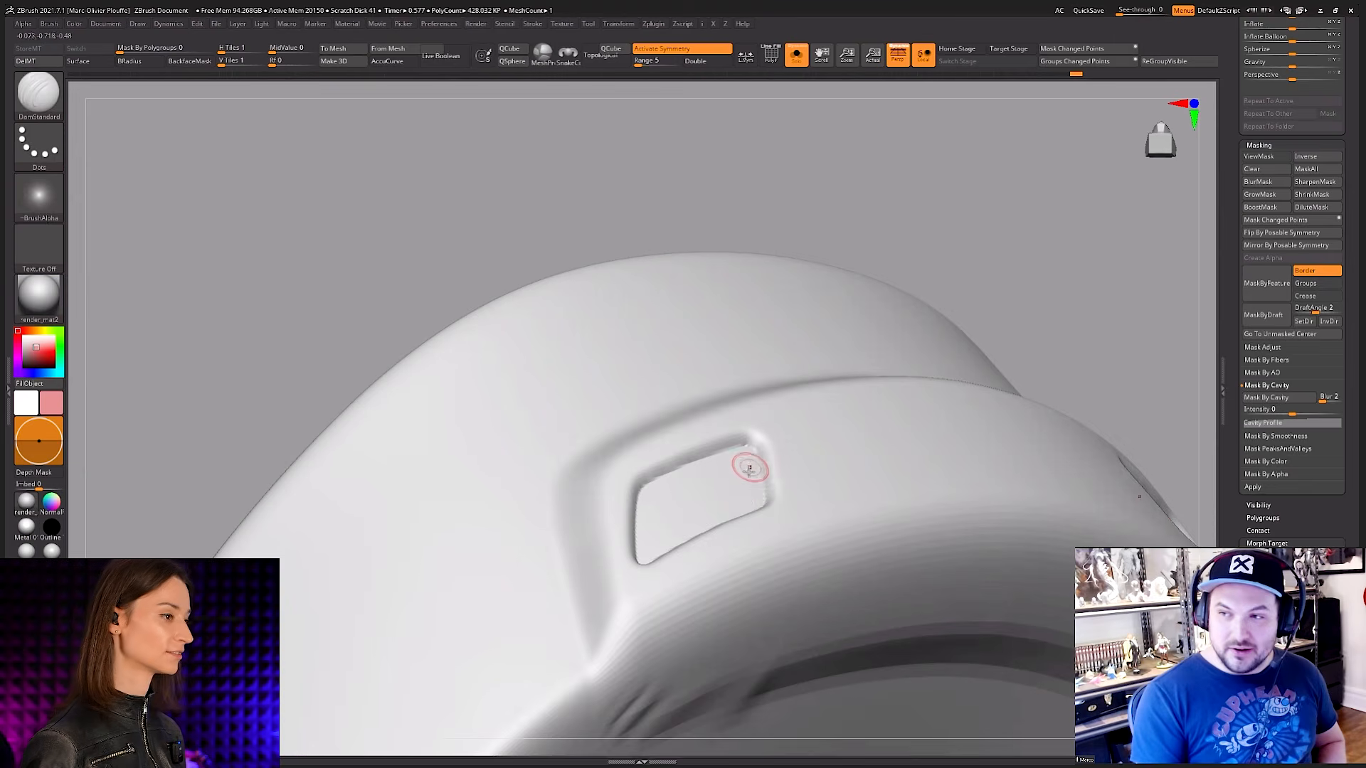
Step: Carve a zigzag groove beside the hexagonal recess with the Orb_Cracks brush
right_click_drag(749, 469, 768, 427)
right_click_drag(769, 427, 539, 517, "ctrl")
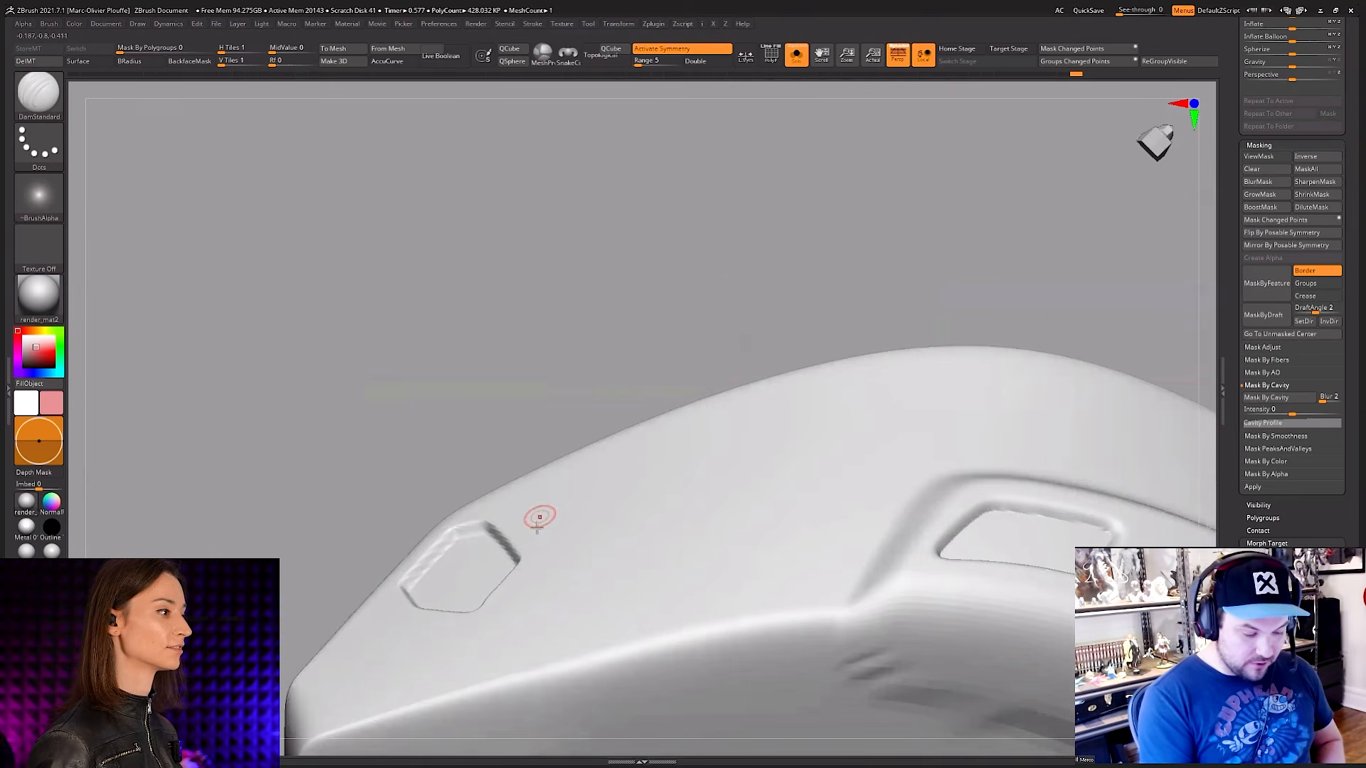
key("space")
left_click(703, 437)
right_click_drag(676, 466, 612, 441)
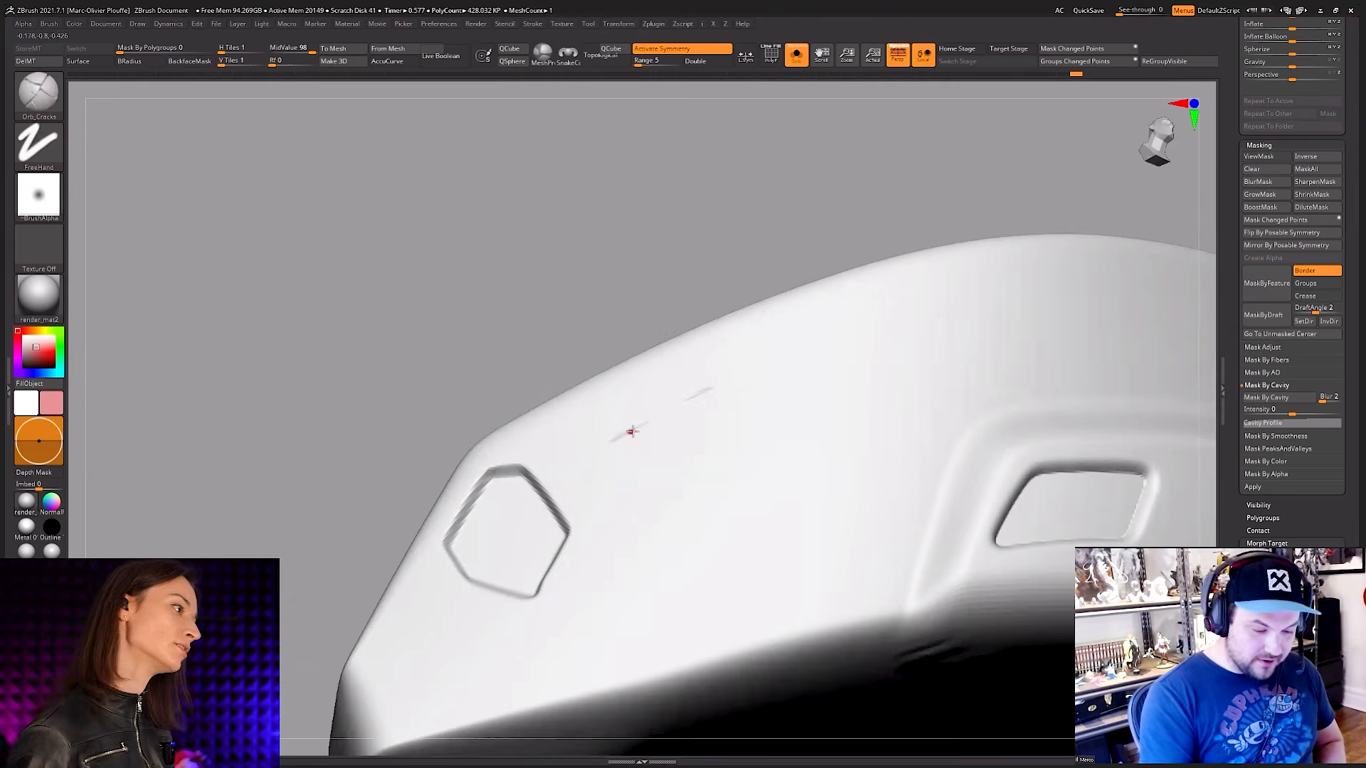
mouse_move(735, 375)
left_mouse_down()
mouse_move(625, 435)
mouse_move(576, 546)
left_mouse_up()
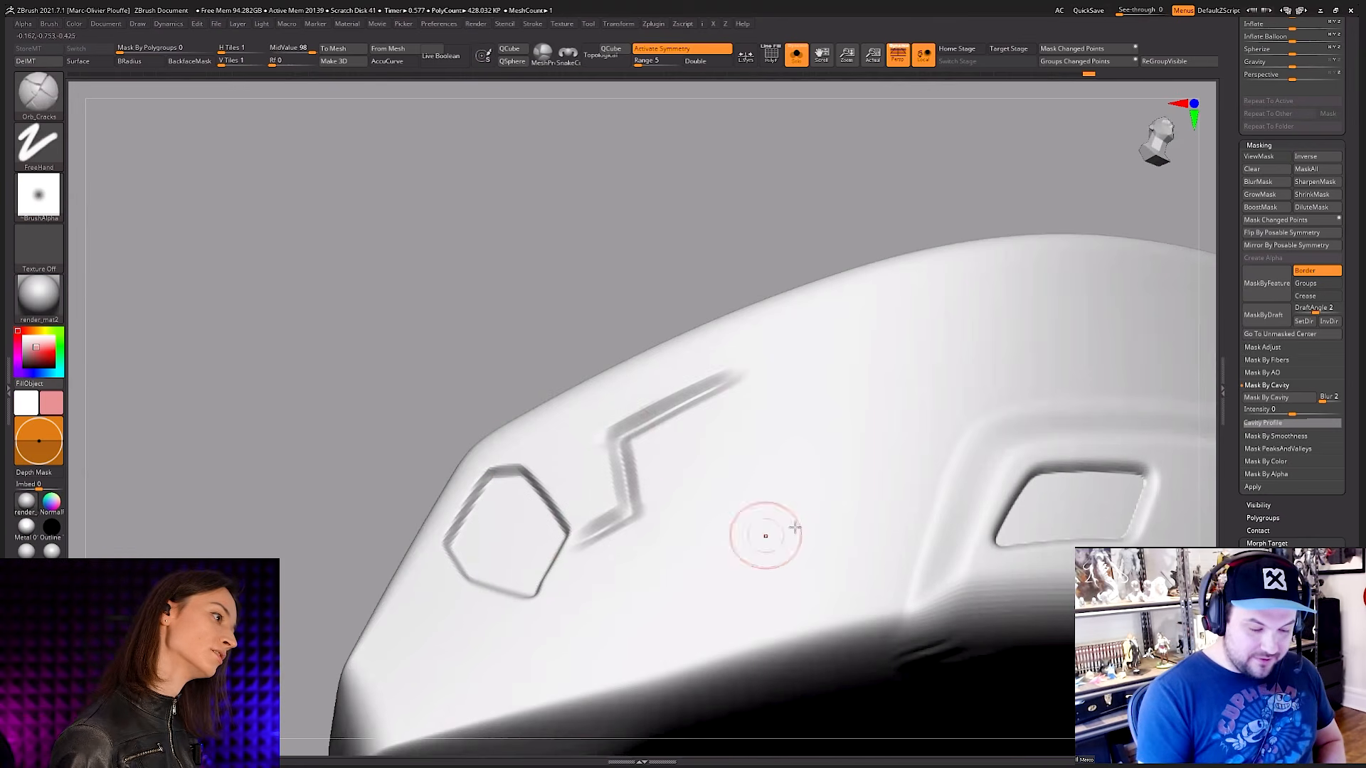
Step: Carve a curved groove above the window recess and small arrow-shaped cuts beside the window and hexagon with the Orb_Cracks brush
right_click_drag(796, 527, 711, 521, "alt")
right_click_drag(1125, 466, 961, 455, "alt")
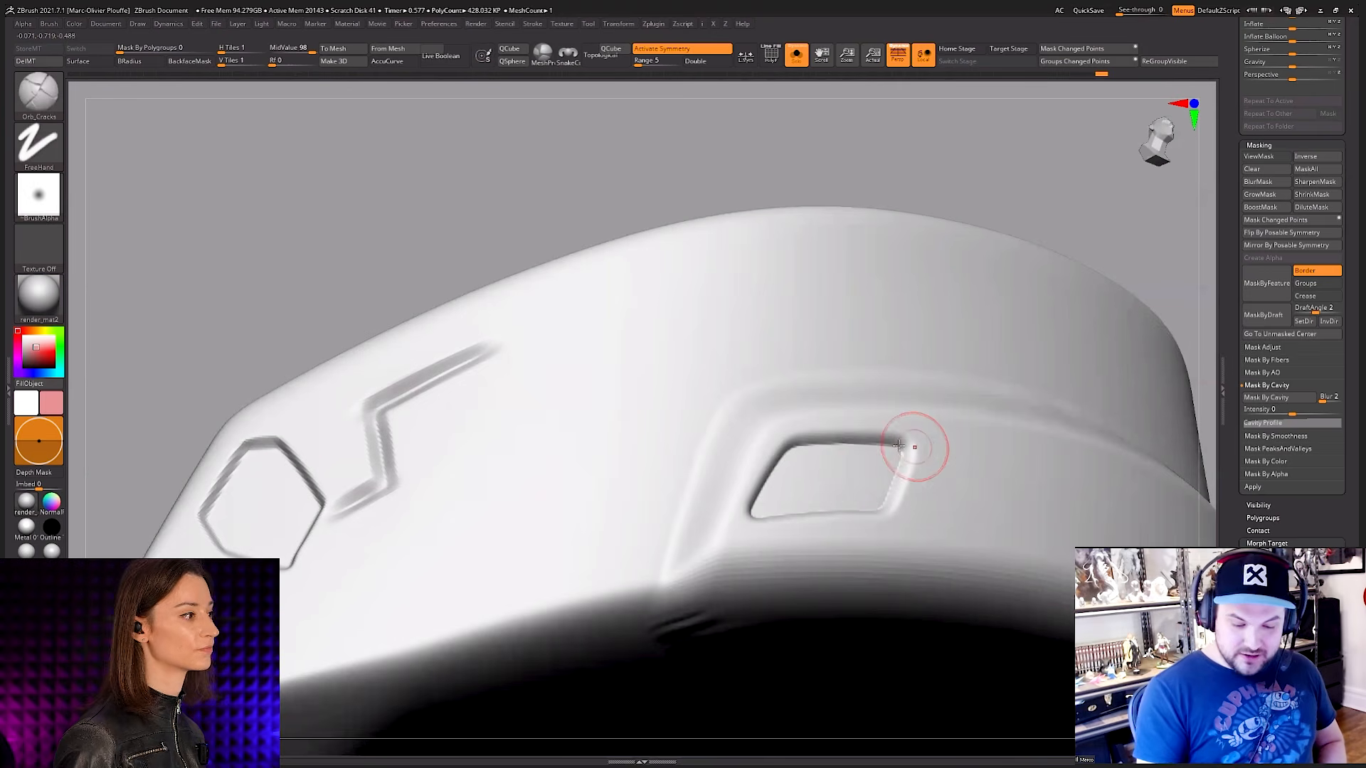
mouse_move(985, 264)
left_mouse_down()
mouse_move(870, 278)
mouse_move(859, 325)
mouse_move(730, 335)
left_mouse_up()
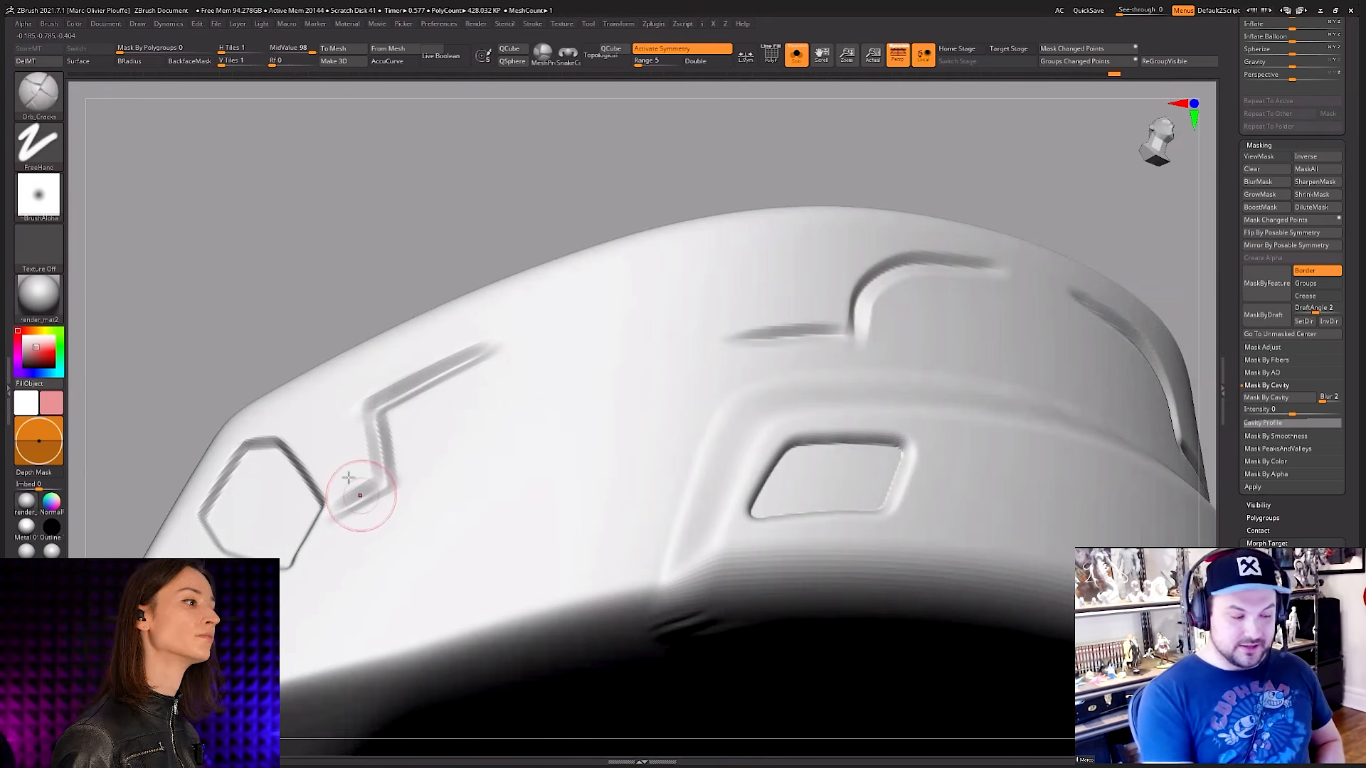
mouse_move(466, 580)
left_mouse_down()
mouse_move(387, 555)
mouse_move(418, 525)
left_mouse_up()
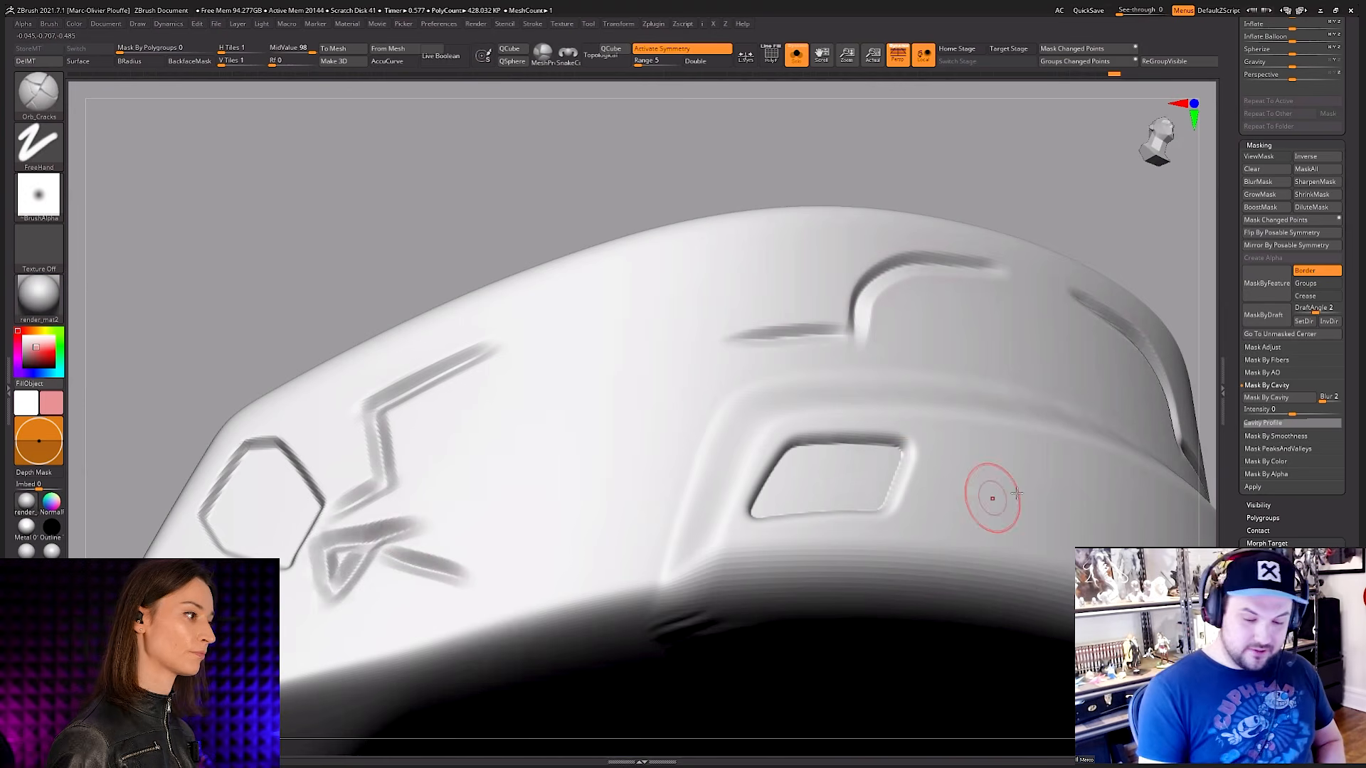
mouse_move(1037, 482)
left_mouse_down()
mouse_move(955, 482)
mouse_move(941, 468)
mouse_move(948, 515)
left_mouse_up()
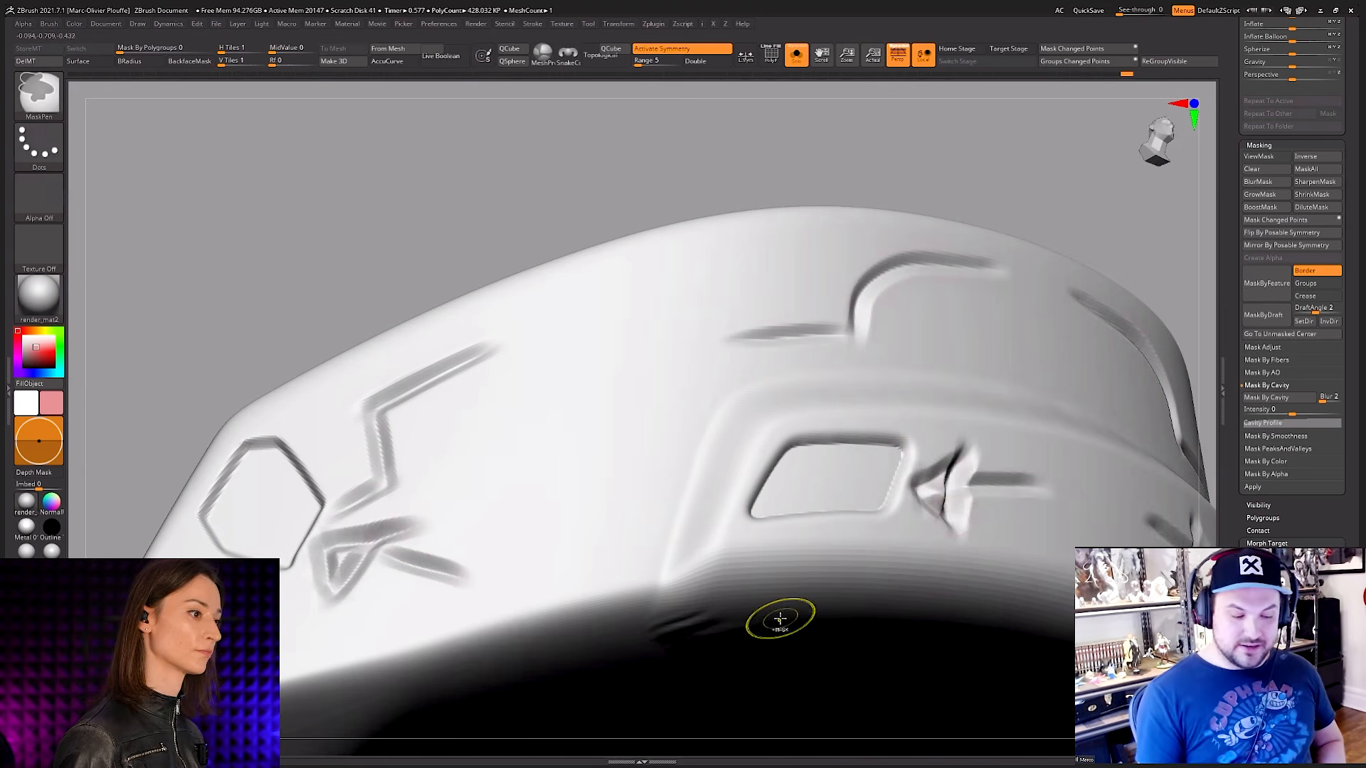
Step: Undo the test grooves, and try one long Orb_Cracks stroke along the plate's upper face
key("ctrl+z")
key("ctrl+z")
right_click_drag(836, 558, 847, 491, "ctrl")
mouse_move(946, 551)
right_mouse_down()
mouse_move(975, 416)
mouse_move(887, 398)
right_mouse_up()
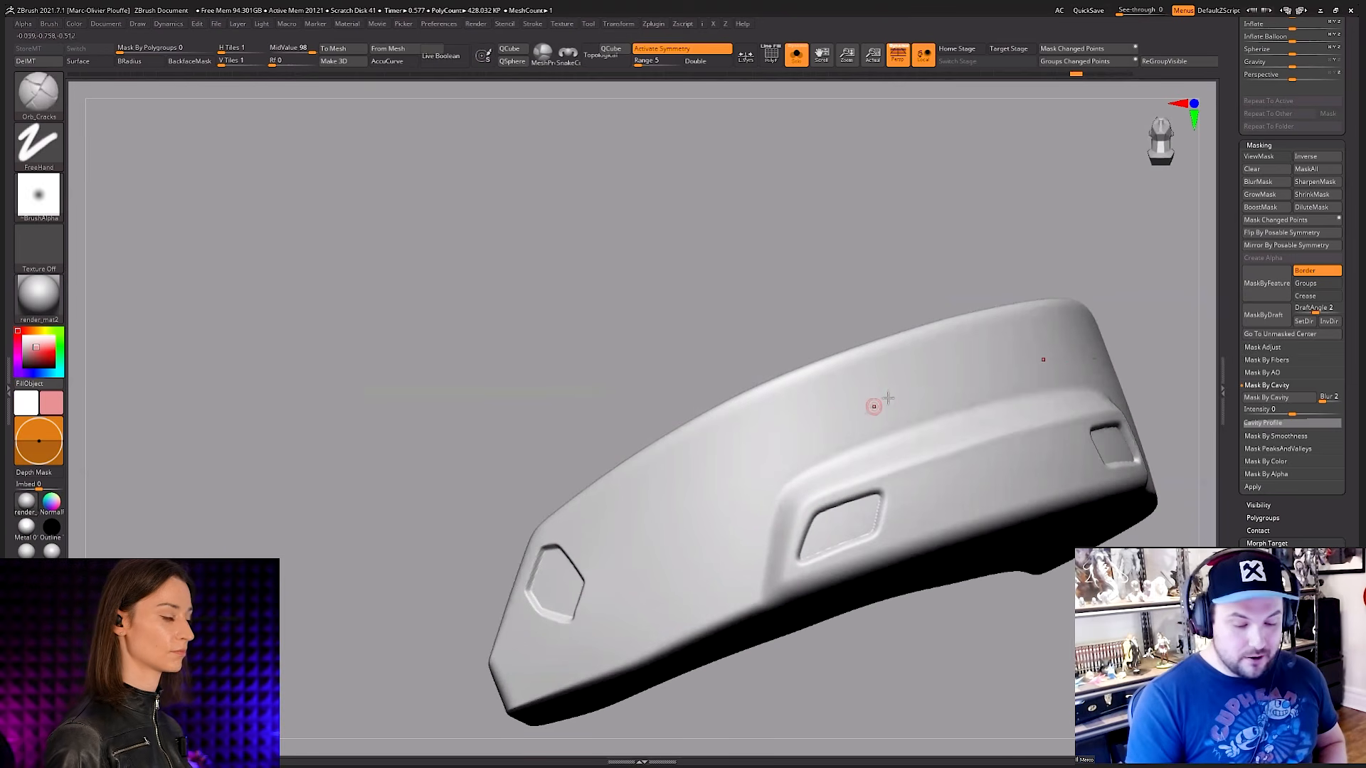
left_click_drag(794, 434, 621, 528)
key("ctrl+z")
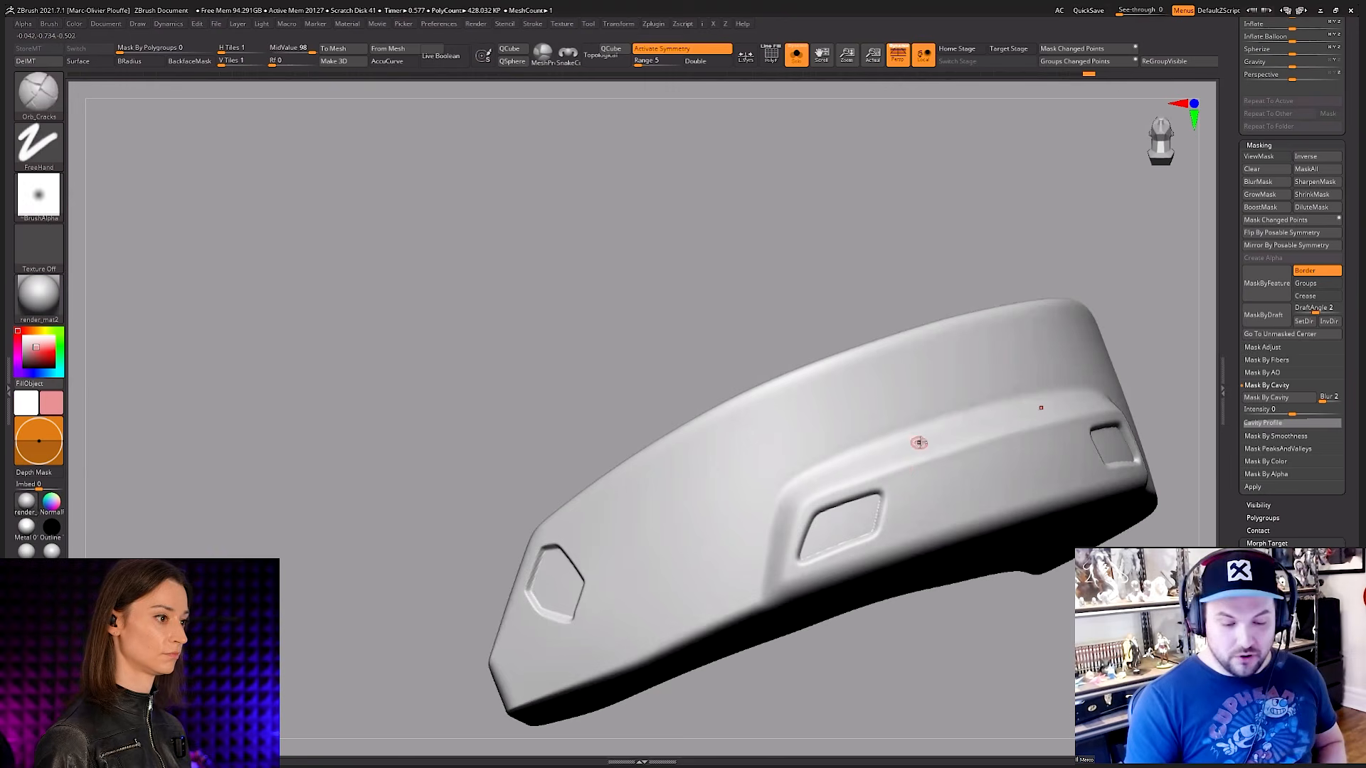
Step: Carve a long comparison groove along the plate's upper face with the DamStandard brush, and undo it
key("space")
left_click(936, 415)
right_click_drag(811, 409, 813, 420, "ctrl")
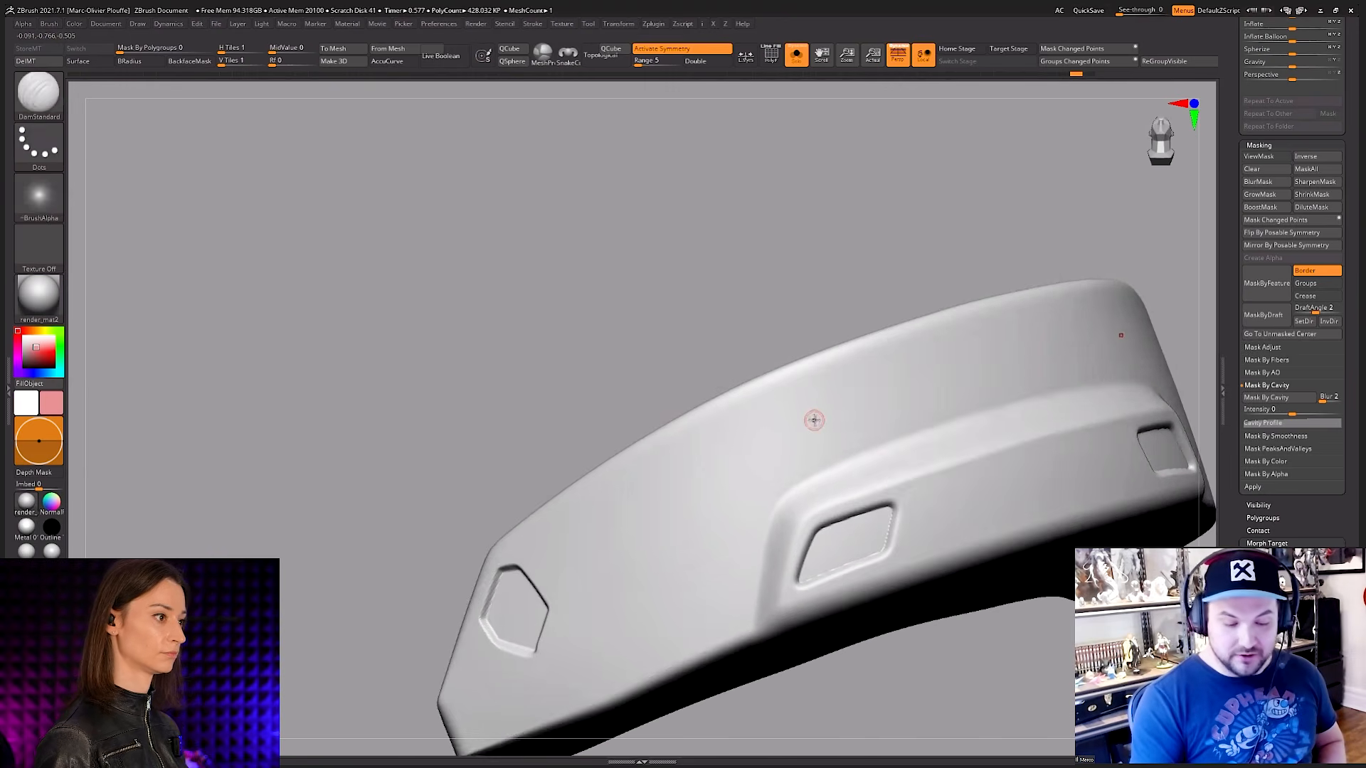
left_click_drag(882, 396, 603, 540)
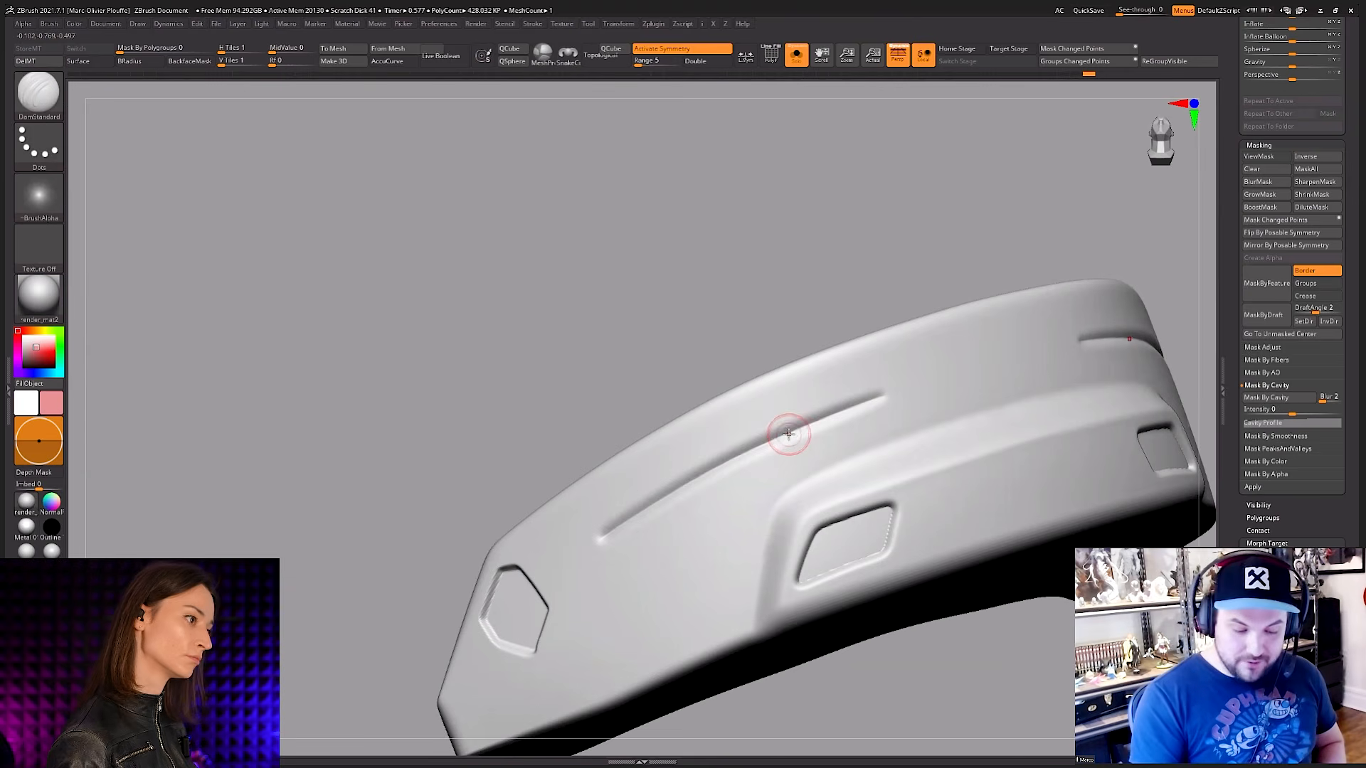
key("ctrl+z")
Step: Carve the same long groove along the upper face with the Orb_Cracks brush for comparison, and undo it
key("space")
left_click(875, 423)
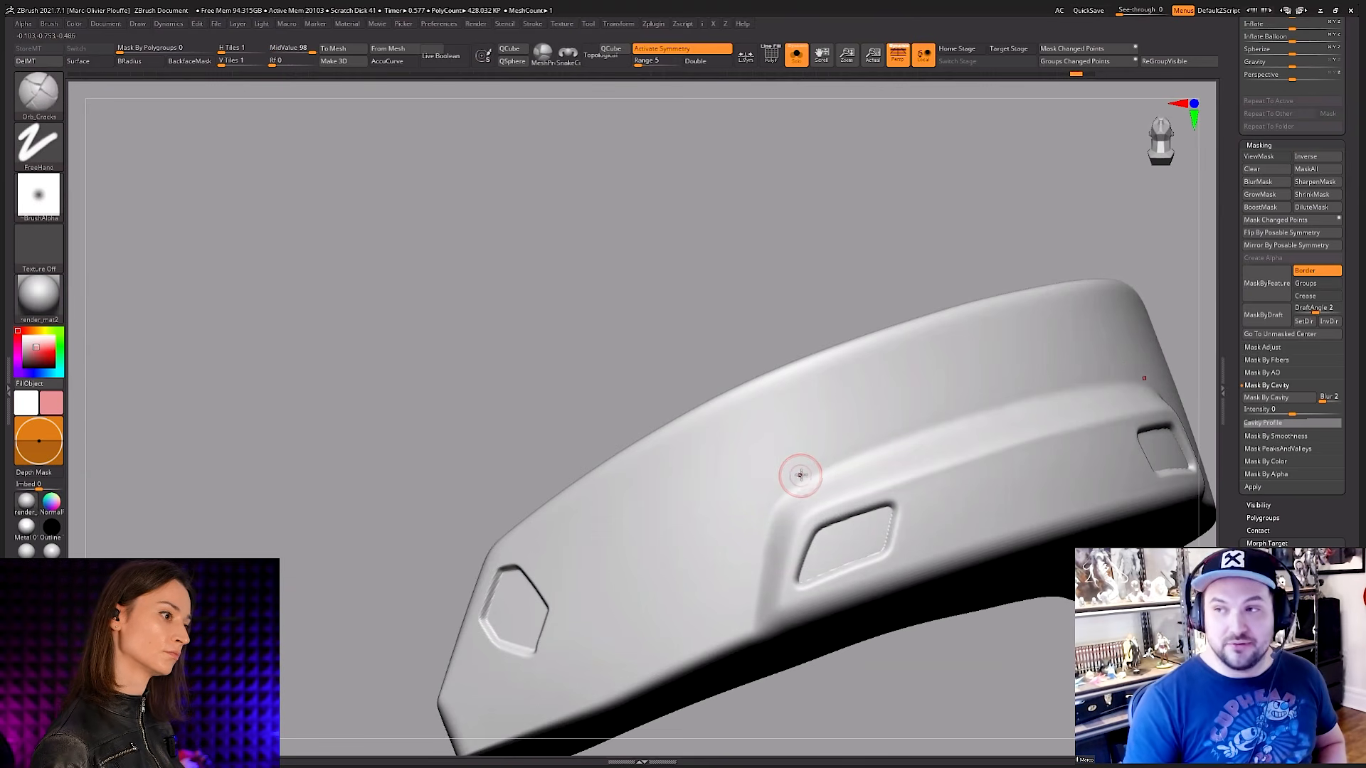
left_click_drag(857, 394, 571, 573)
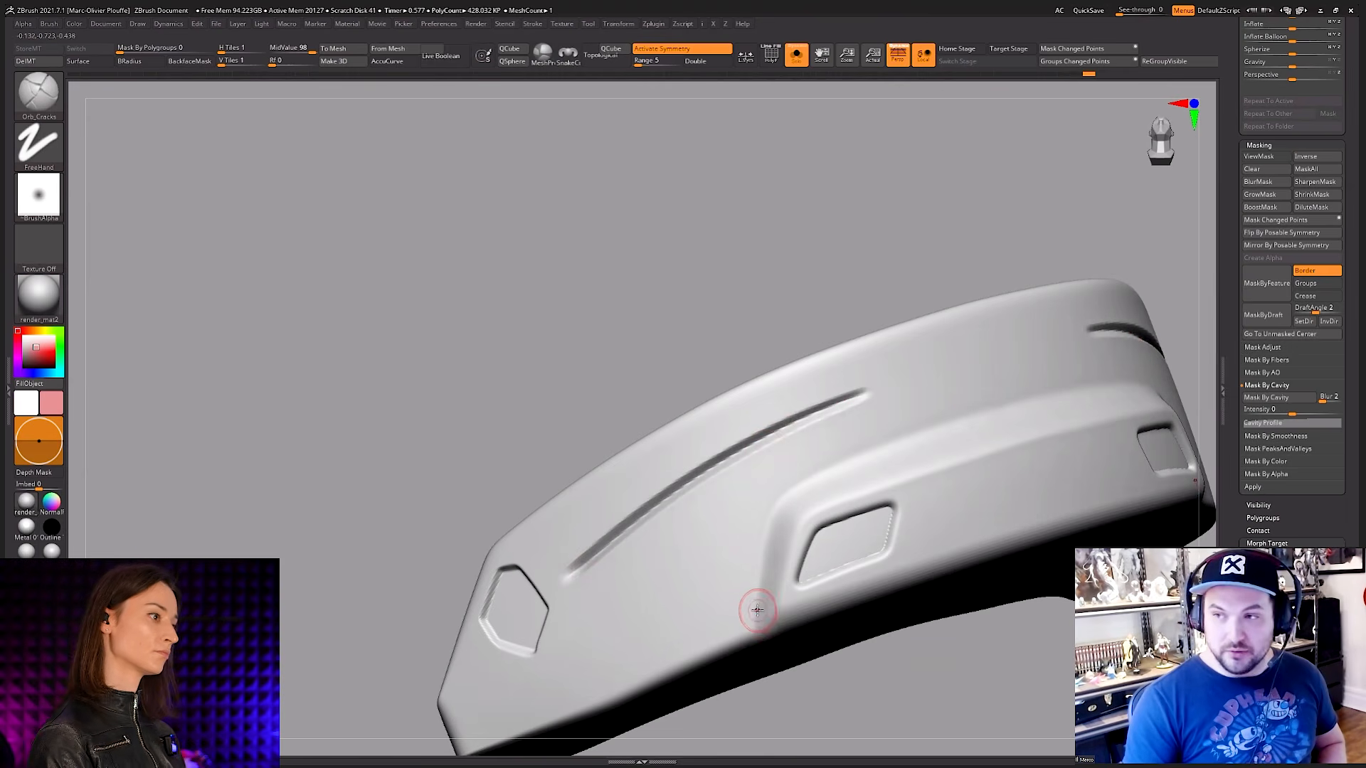
key("ctrl+z")
right_click_drag(847, 482, 885, 478)
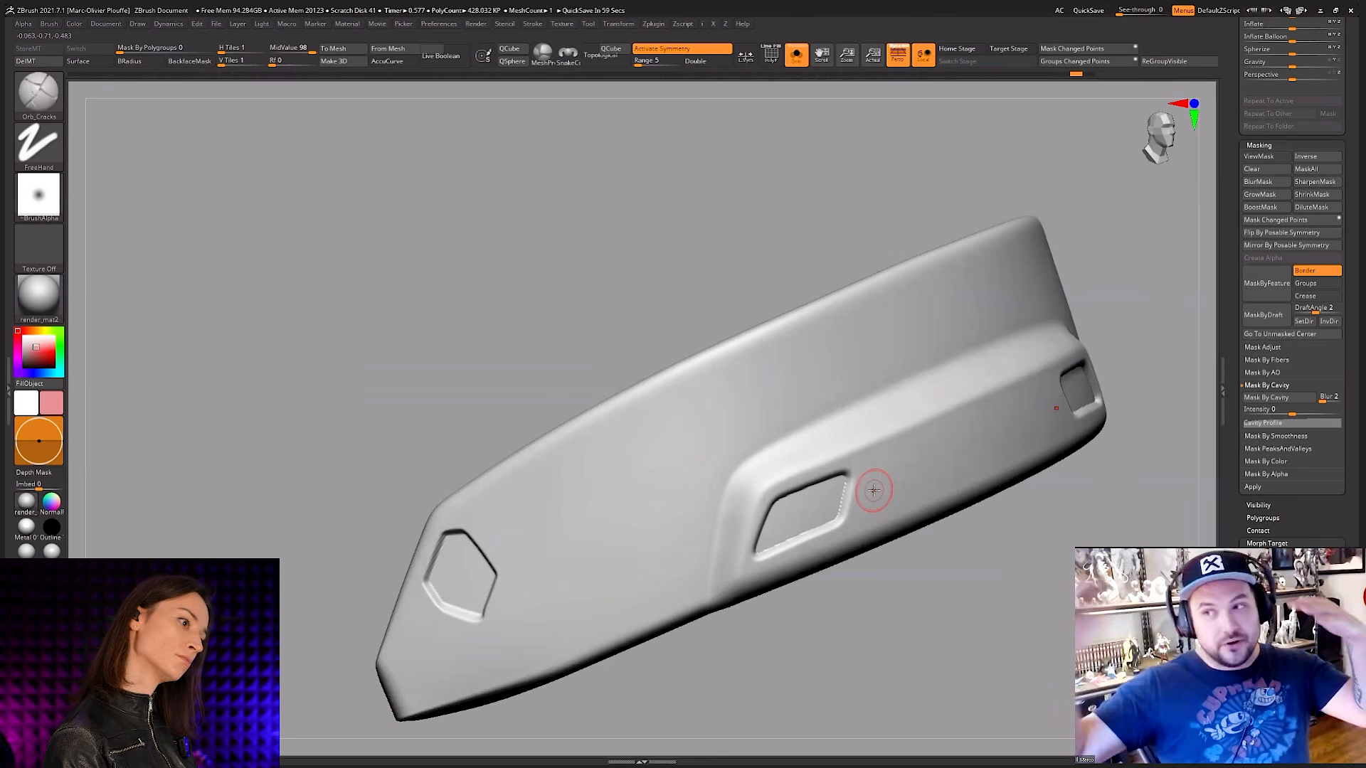
Step: Switch to the DamStandard brush and open its quick brush settings at Z Intensity
key("space")
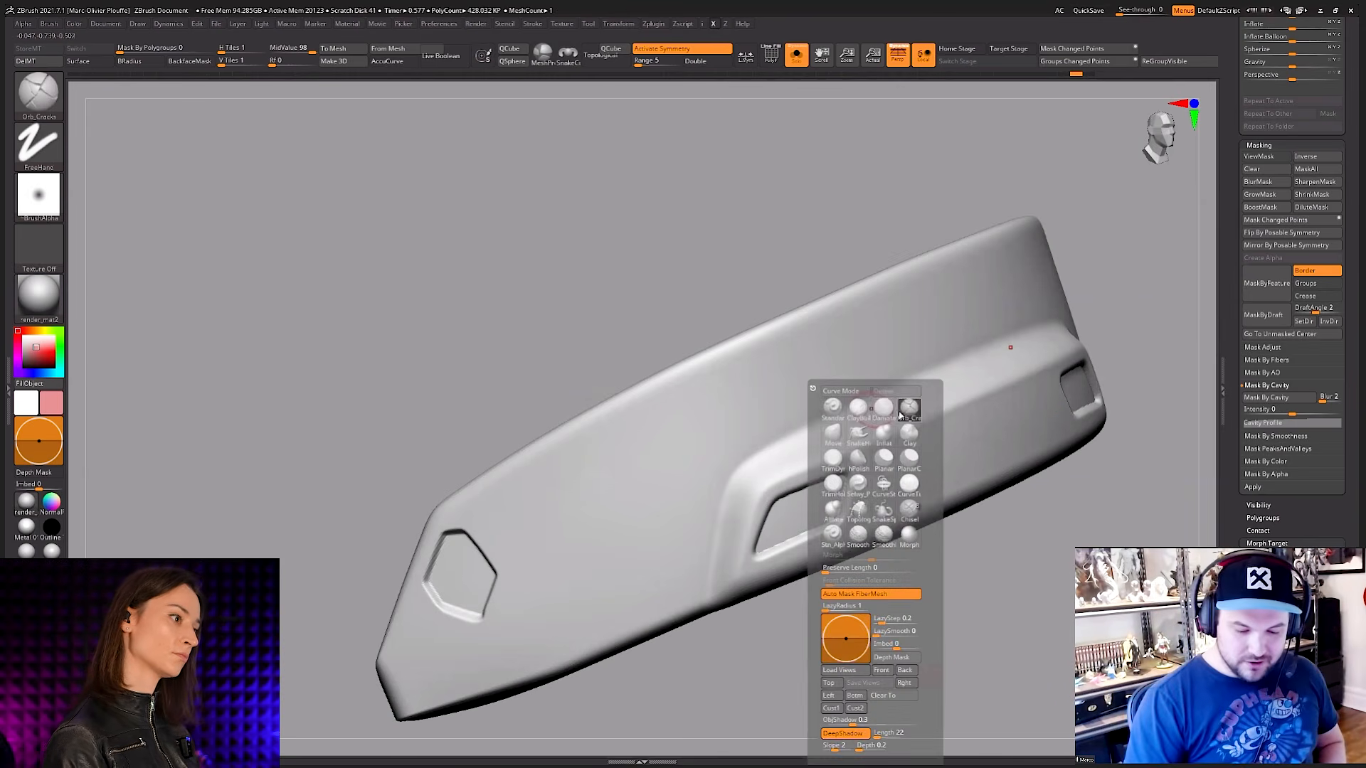
left_click(888, 411)
key("space")
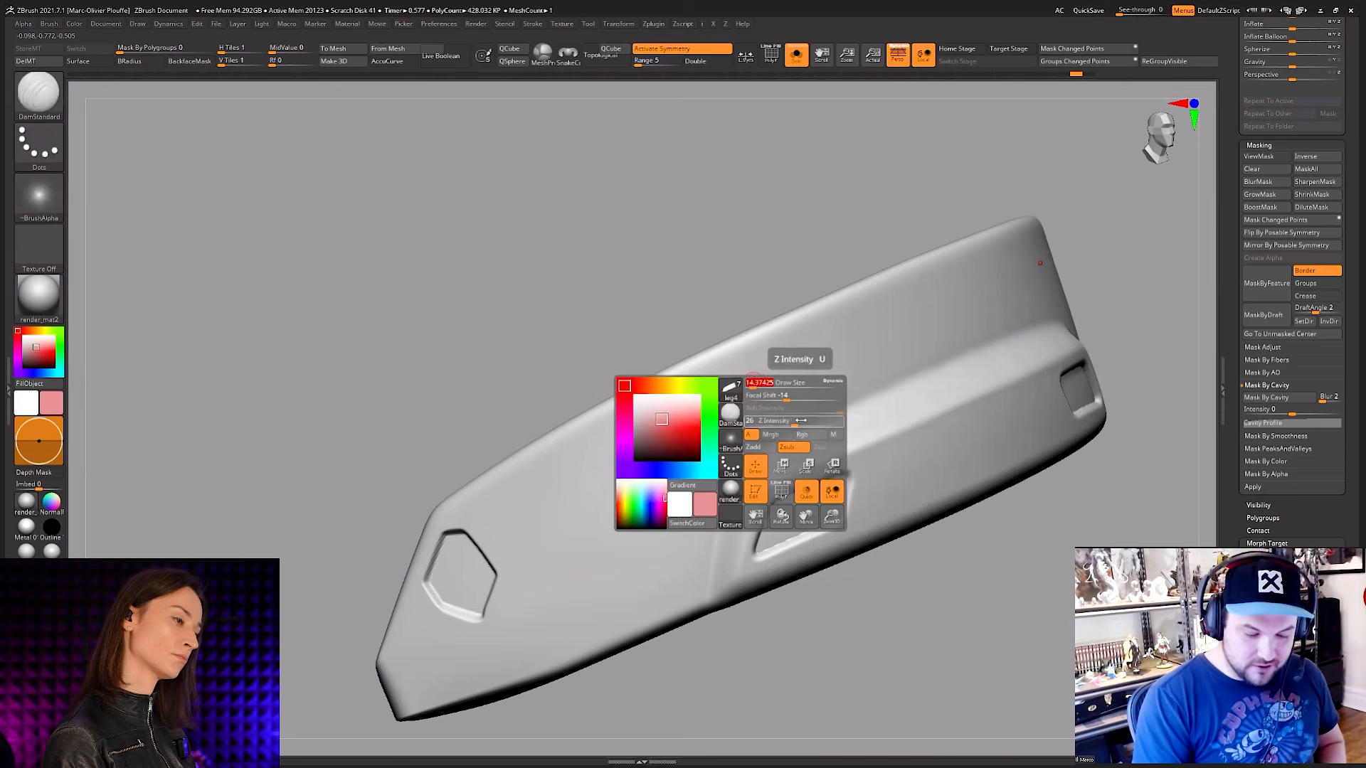
Step: Try several DamStandard panel-line strokes from the plate's upper edge down toward its lower edge, undoing each one
mouse_move(831, 358)
left_mouse_down()
mouse_move(726, 399)
mouse_move(587, 636)
left_mouse_up()
key("ctrl+z")
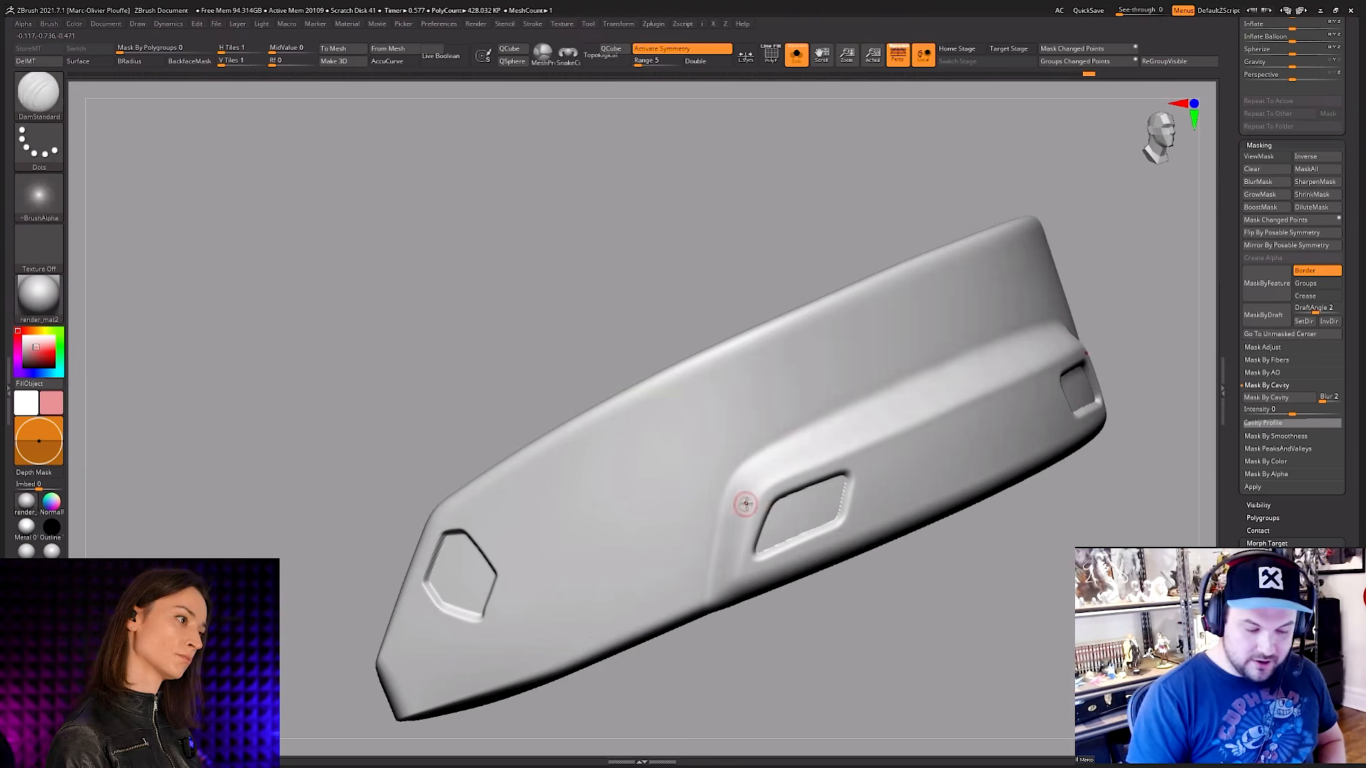
right_click_drag(746, 504, 824, 353)
mouse_move(860, 321)
left_mouse_down()
mouse_move(688, 501)
mouse_move(677, 555)
mouse_move(729, 490)
left_mouse_up()
key("ctrl+z")
mouse_move(854, 322)
left_mouse_down()
mouse_move(686, 523)
mouse_move(676, 562)
left_mouse_up()
key("ctrl+z")
Step: Try short DamStandard panel lines running along the plate's upper edge, and undo them
left_click_drag(859, 323, 710, 407)
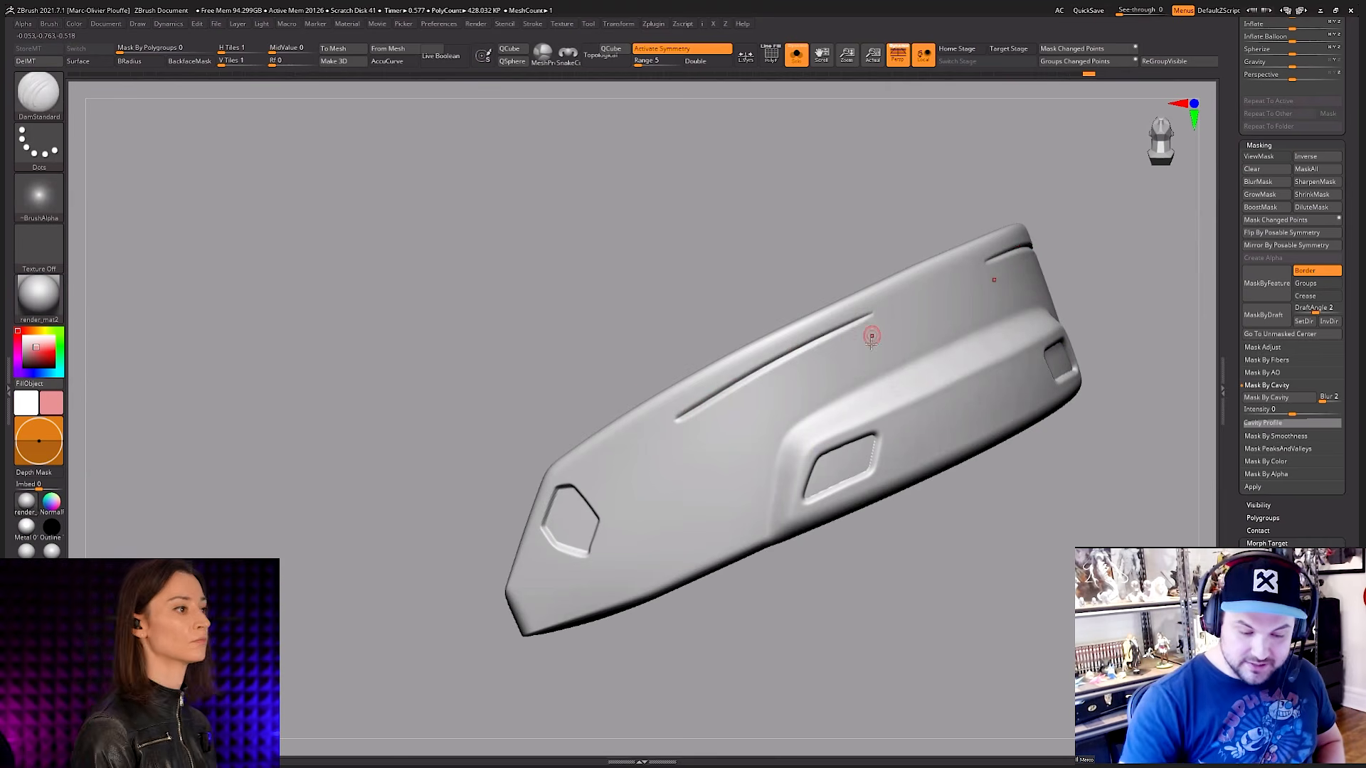
key("ctrl+z")
mouse_move(806, 417)
left_mouse_down()
mouse_move(907, 357)
mouse_move(843, 350)
mouse_move(708, 429)
left_mouse_up()
key("ctrl+z")
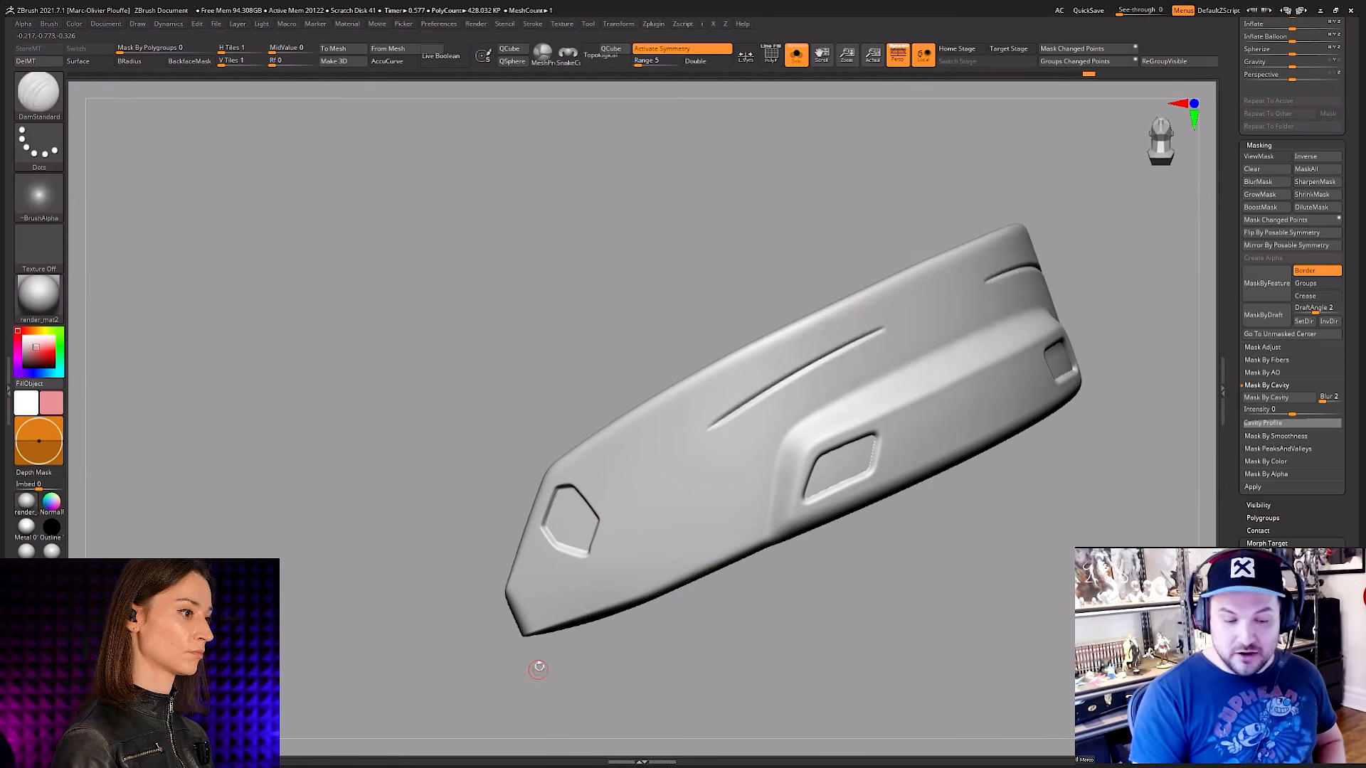
key("ctrl+z")
left_click_drag(936, 543, 850, 513)
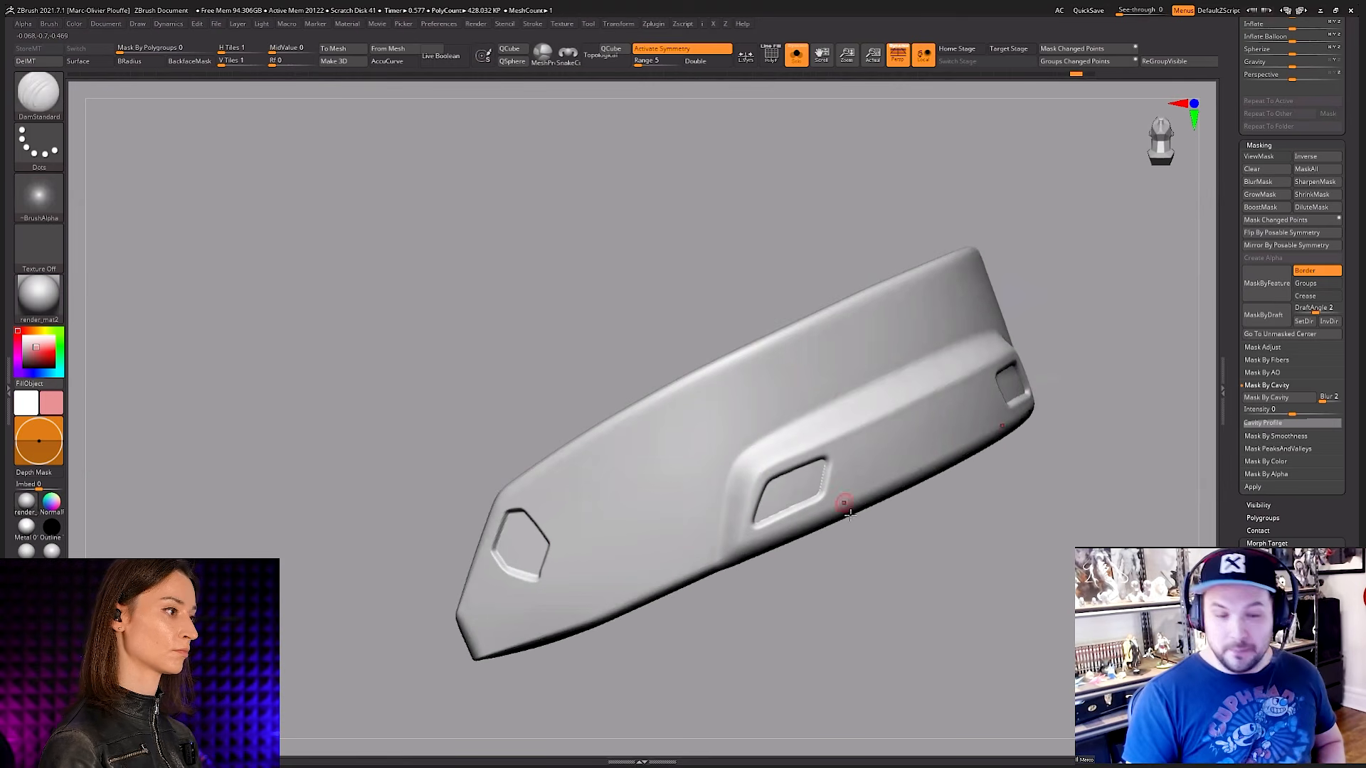
Step: Carve a bent panel line with DamStandard, following the upper edge and angling down between the hexagonal recess and the raised band
left_click_drag(796, 354, 667, 430)
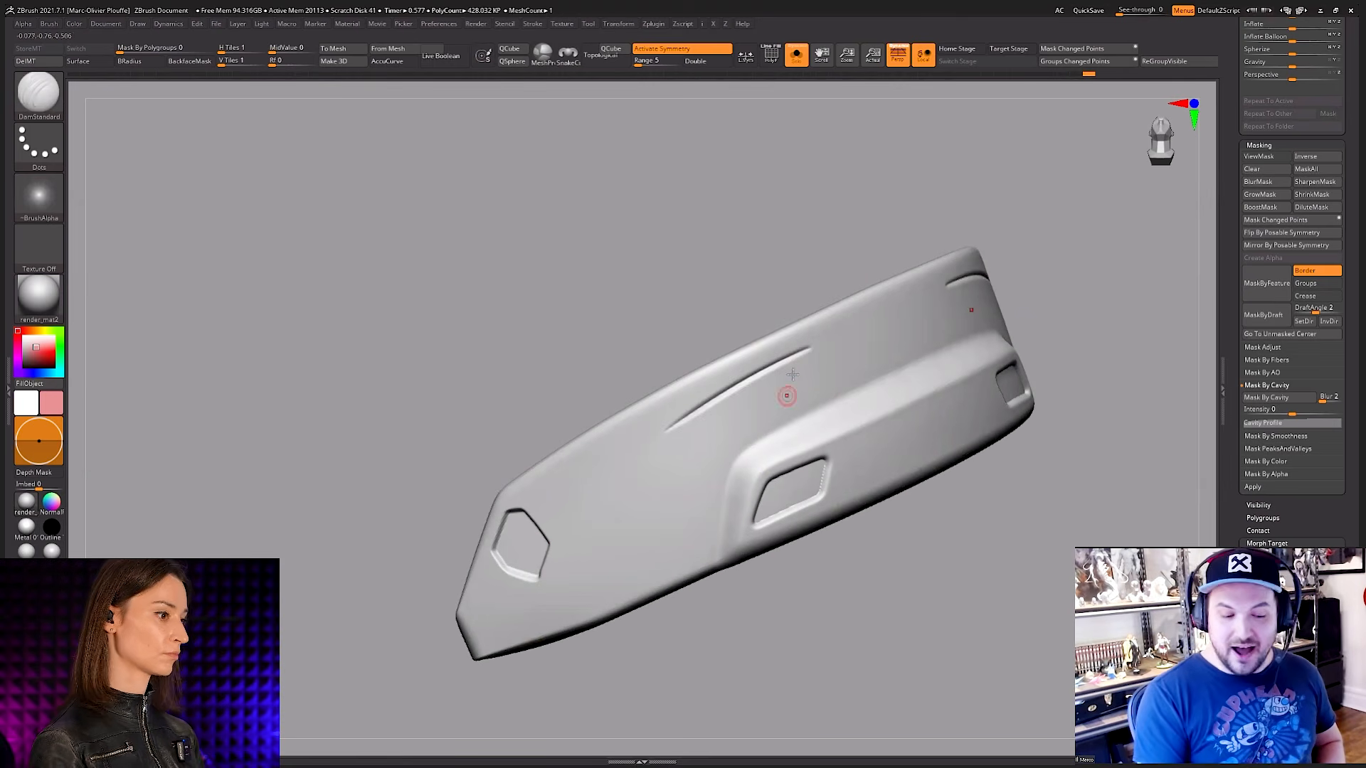
key("ctrl+z")
mouse_move(813, 347)
left_mouse_down()
mouse_move(644, 429)
mouse_move(625, 542)
left_mouse_up()
right_click_drag(678, 506, 728, 440, "alt")
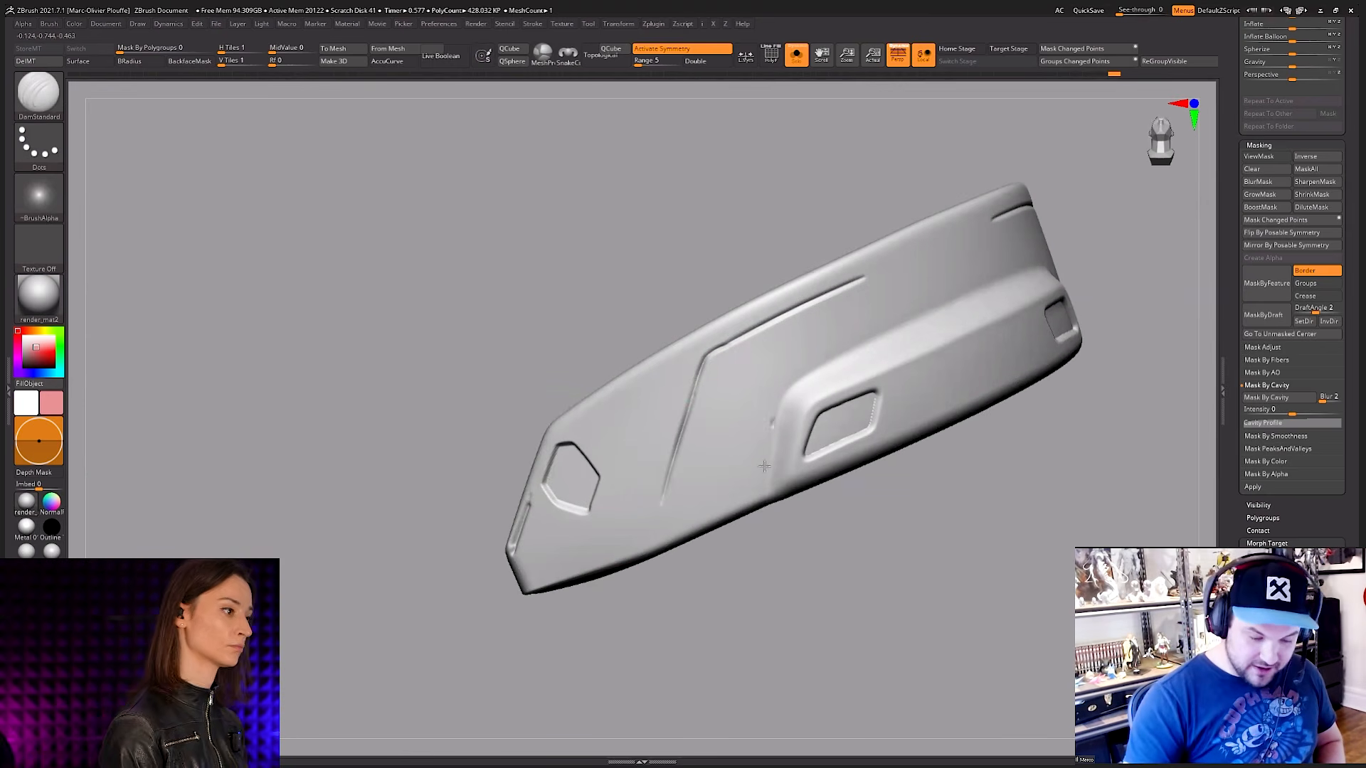
Step: Try DamStandard panel lines between the hexagonal recess and the raised band, including crossing strokes near the lower edge, and undo them
key("ctrl+z")
key("ctrl+z")
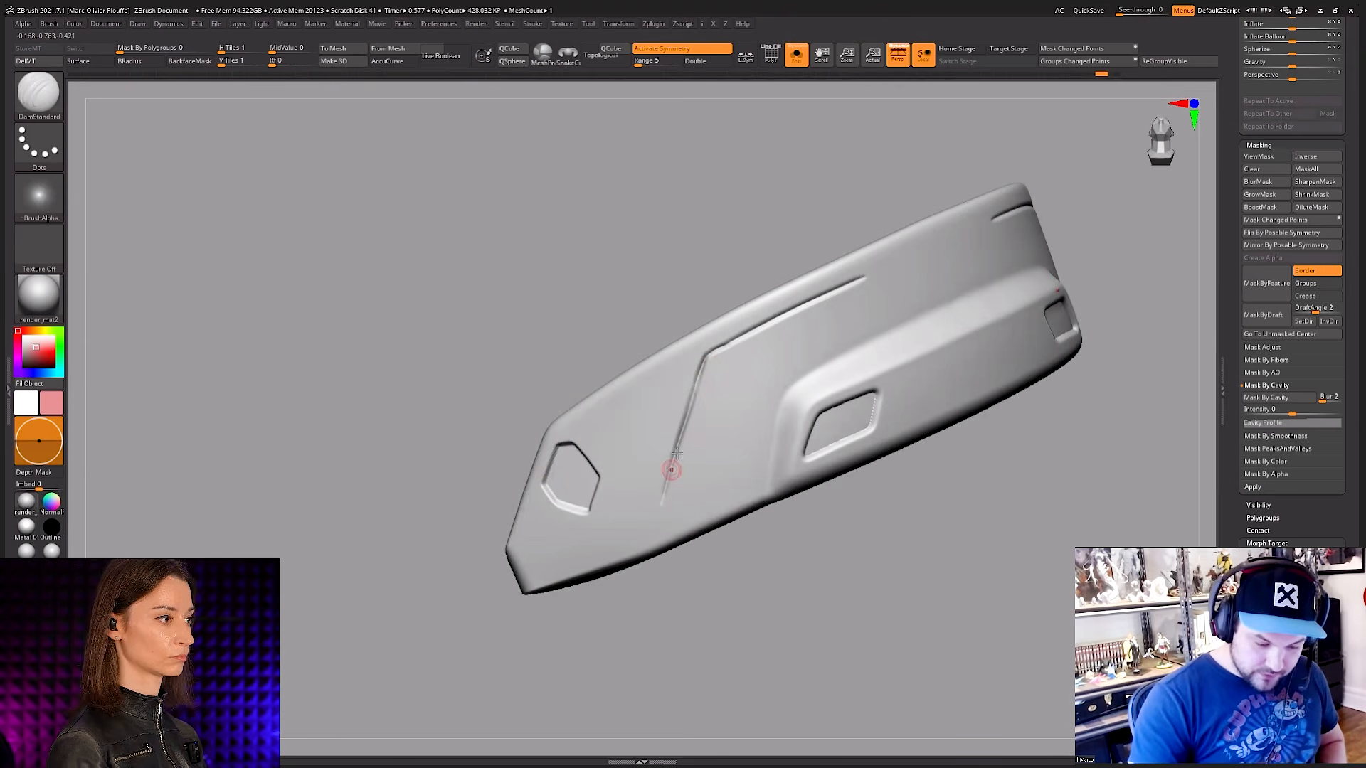
key("ctrl+z")
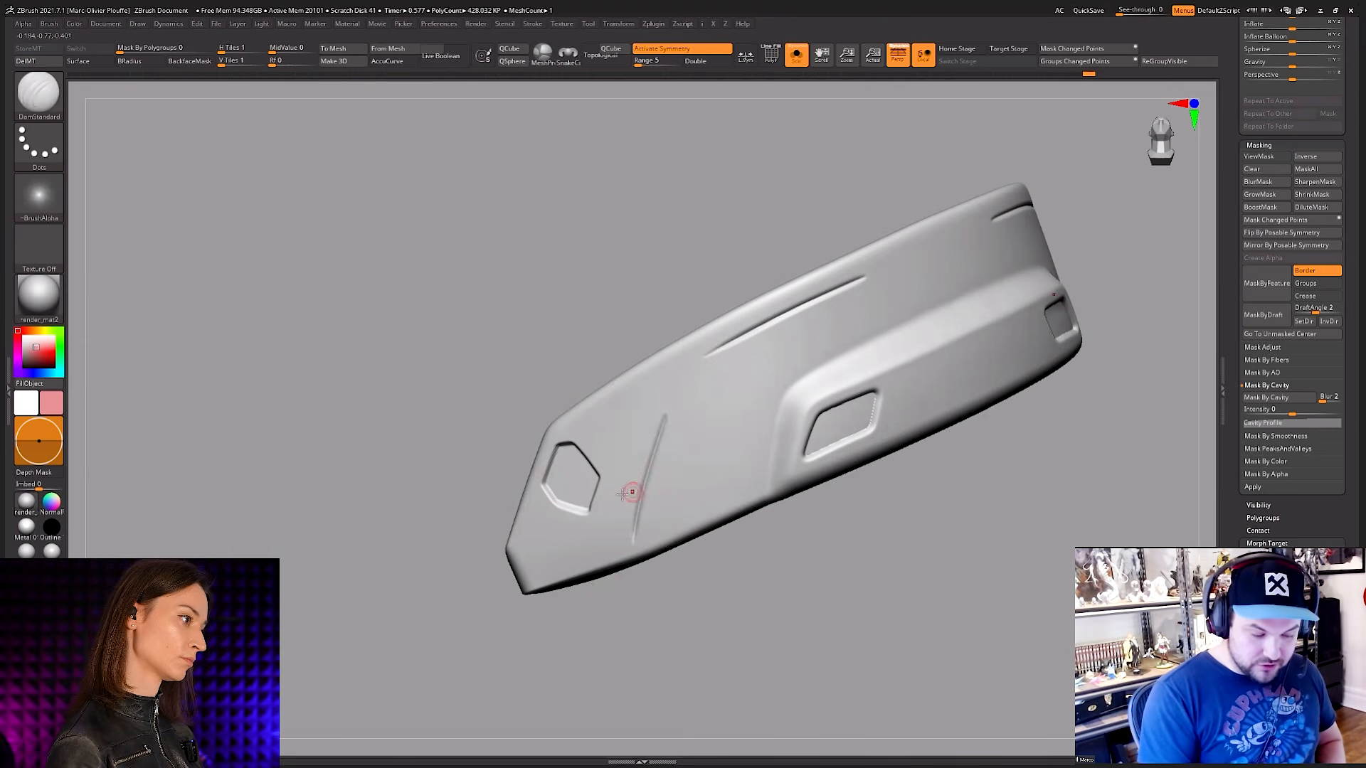
mouse_move(518, 517)
left_mouse_down()
mouse_move(613, 524)
mouse_move(766, 479)
left_mouse_up()
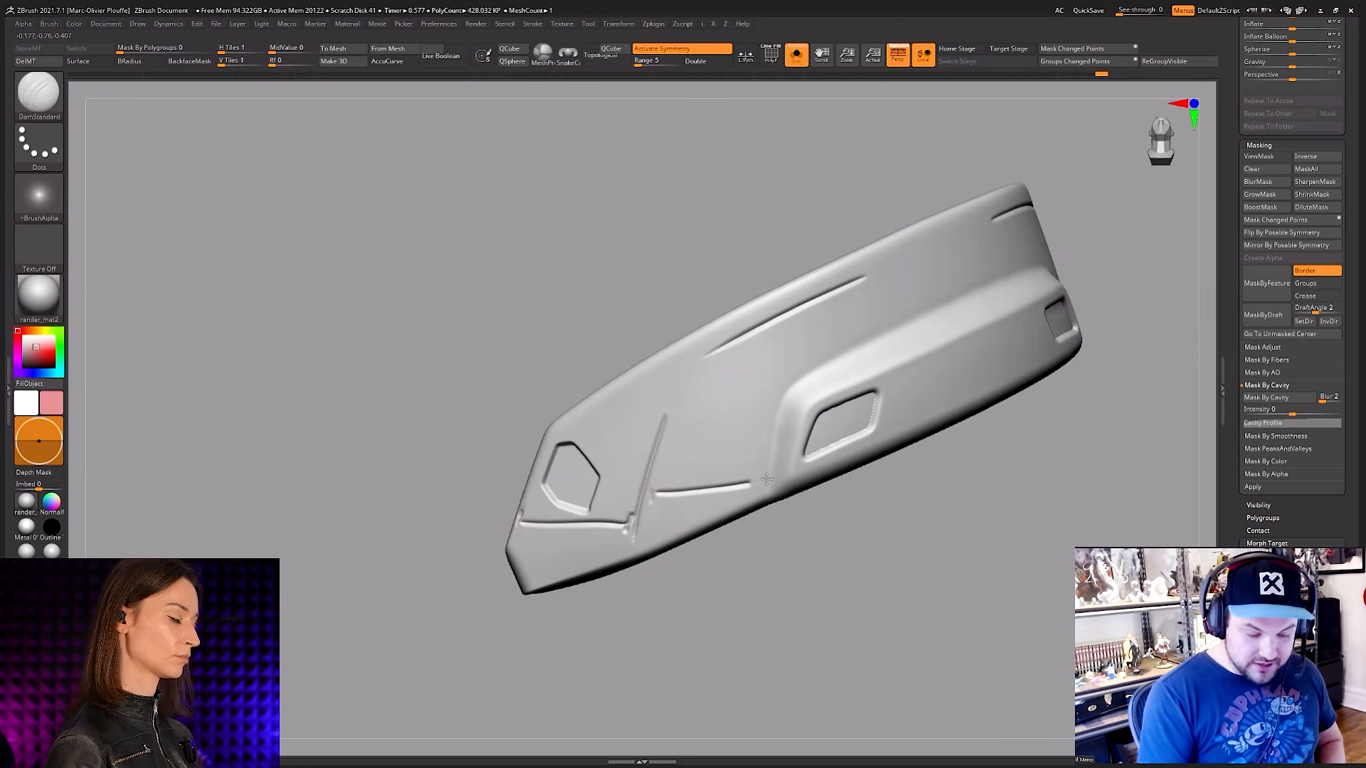
key("ctrl+z")
Step: Try steep panel lines from the upper line's end down to the plate's lower edge, and undo all the plate's panel lines
key("ctrl+z")
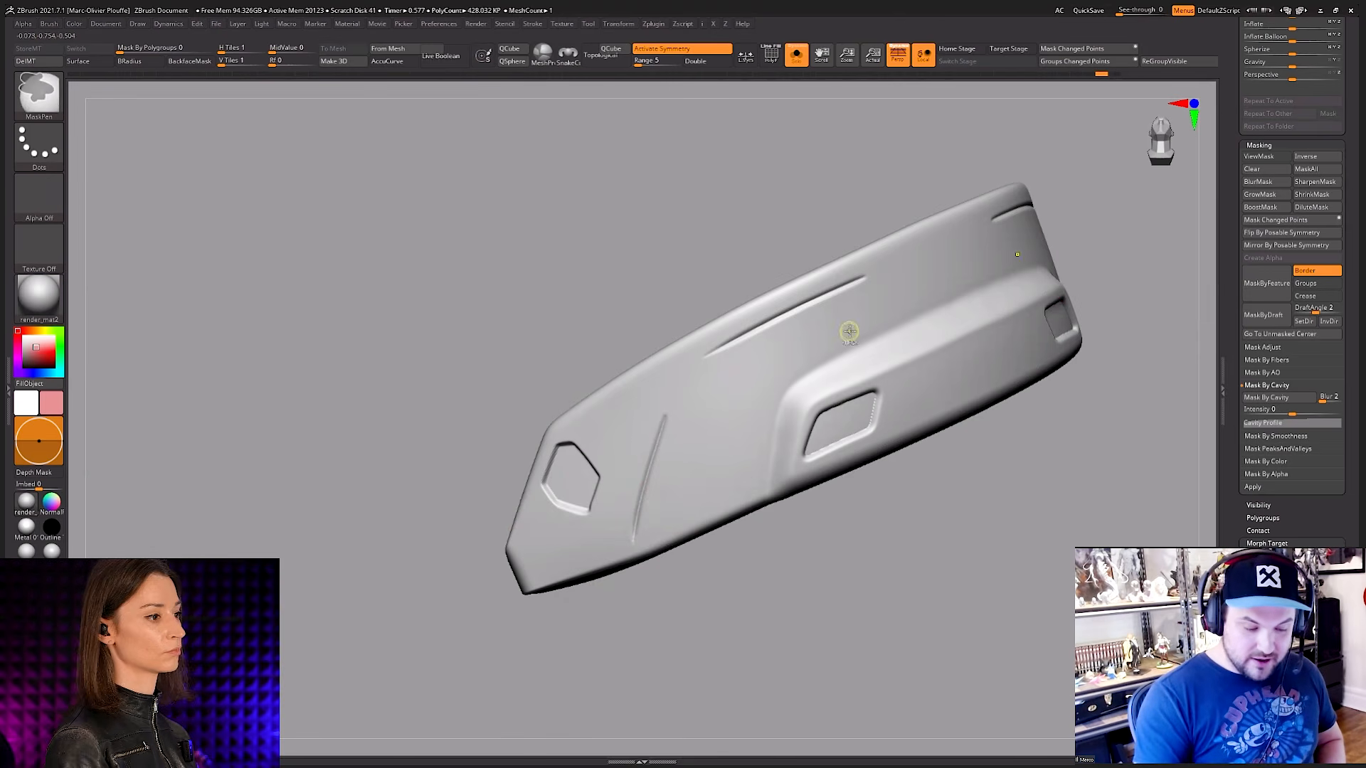
key("ctrl+z")
left_click_drag(696, 416, 687, 507)
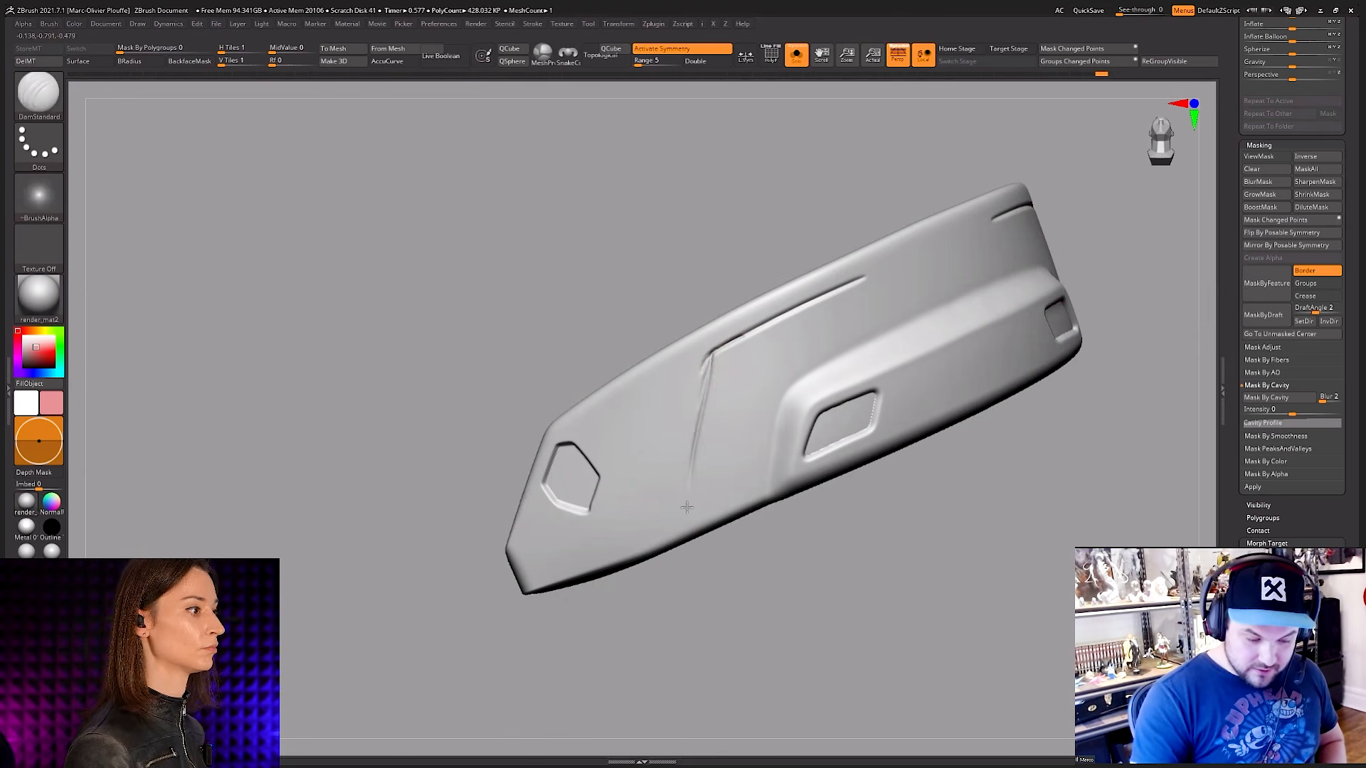
key("ctrl+z")
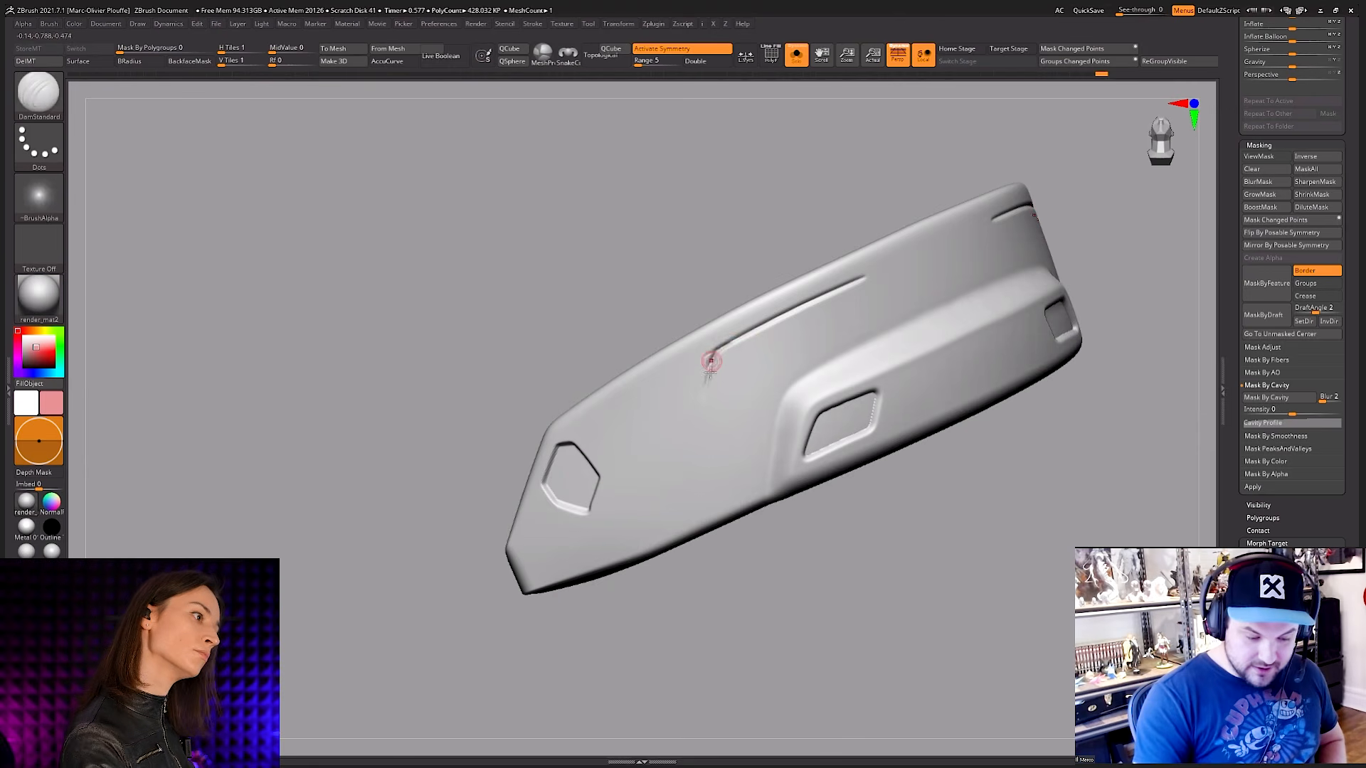
left_click_drag(688, 516, 686, 527)
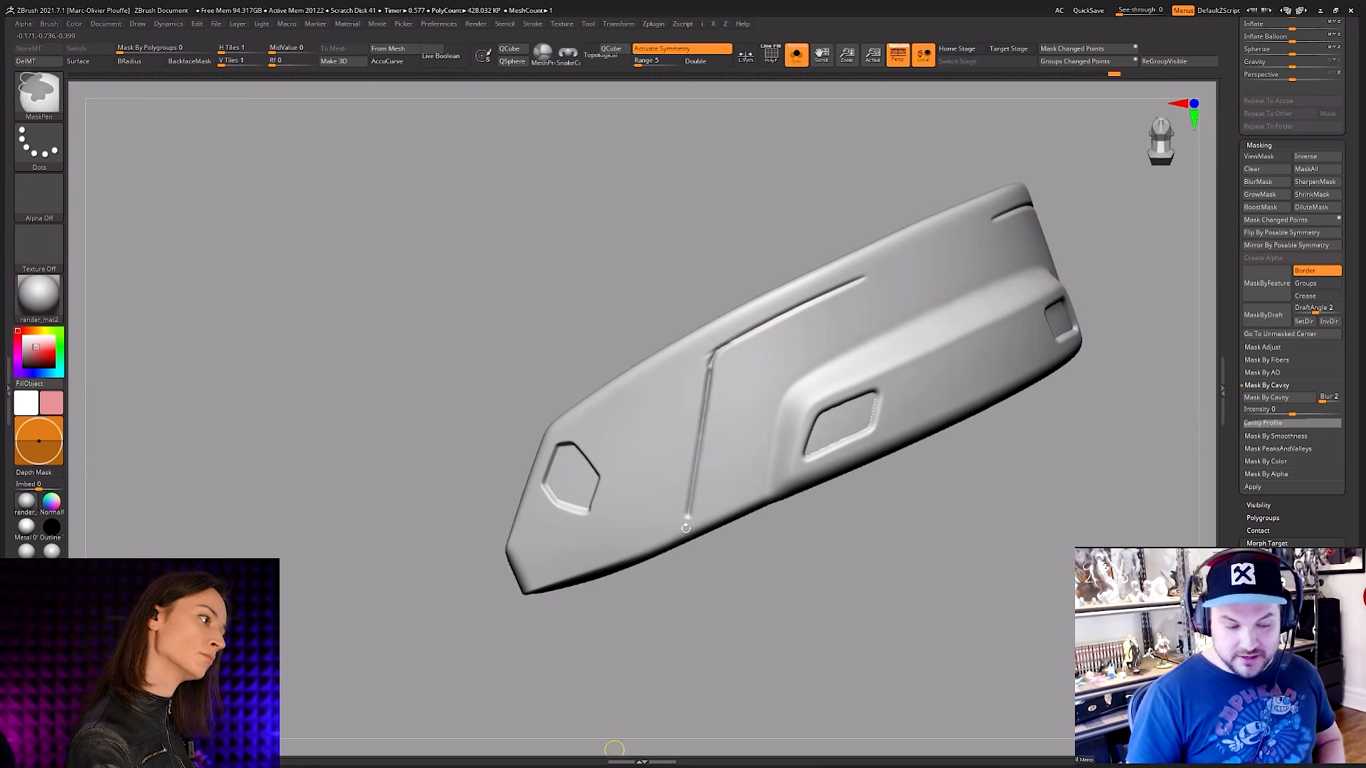
key("ctrl+z")
key("ctrl+z")
key("ctrl+z")
key("ctrl+z")
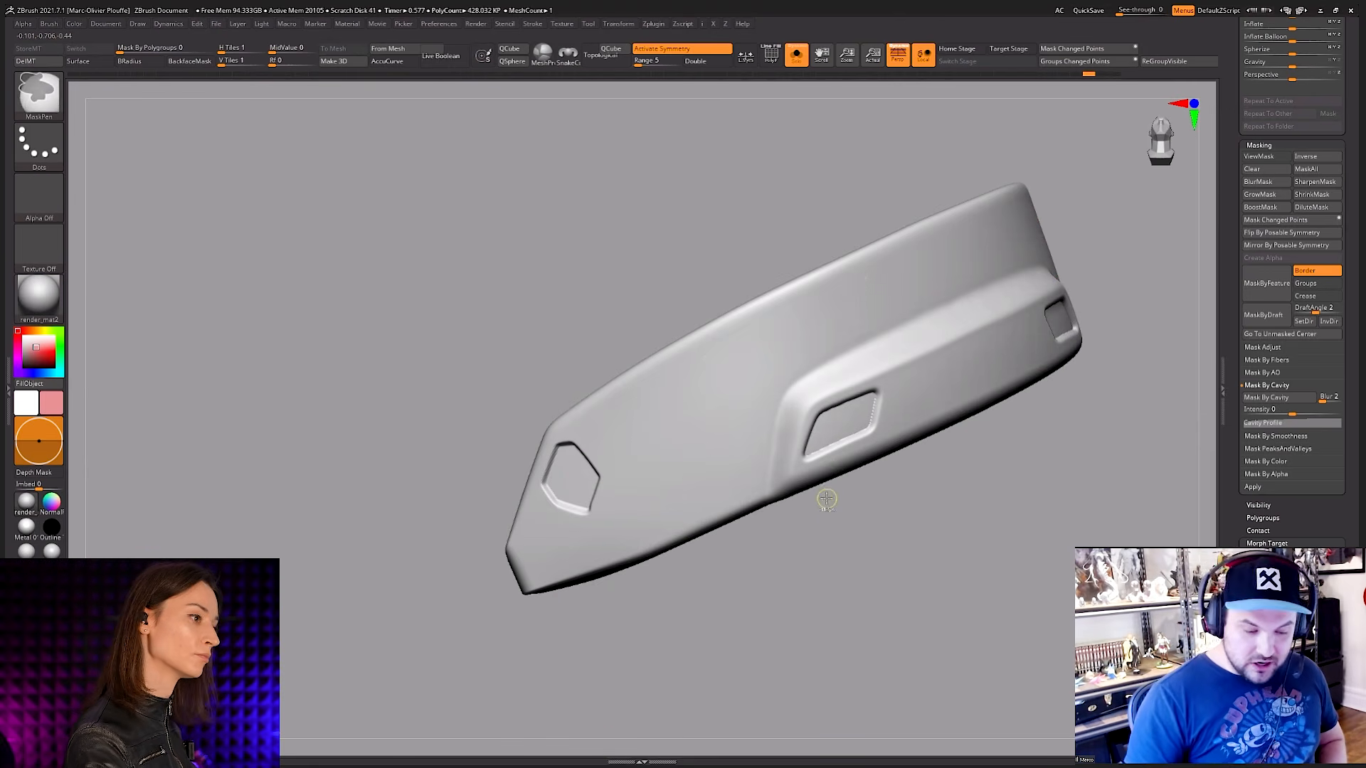
key("ctrl+z")
Step: Open the Lazy Mouse stroke settings for DamStandard and test short panel lines along the plate's upper edge, undoing them
key("F6")
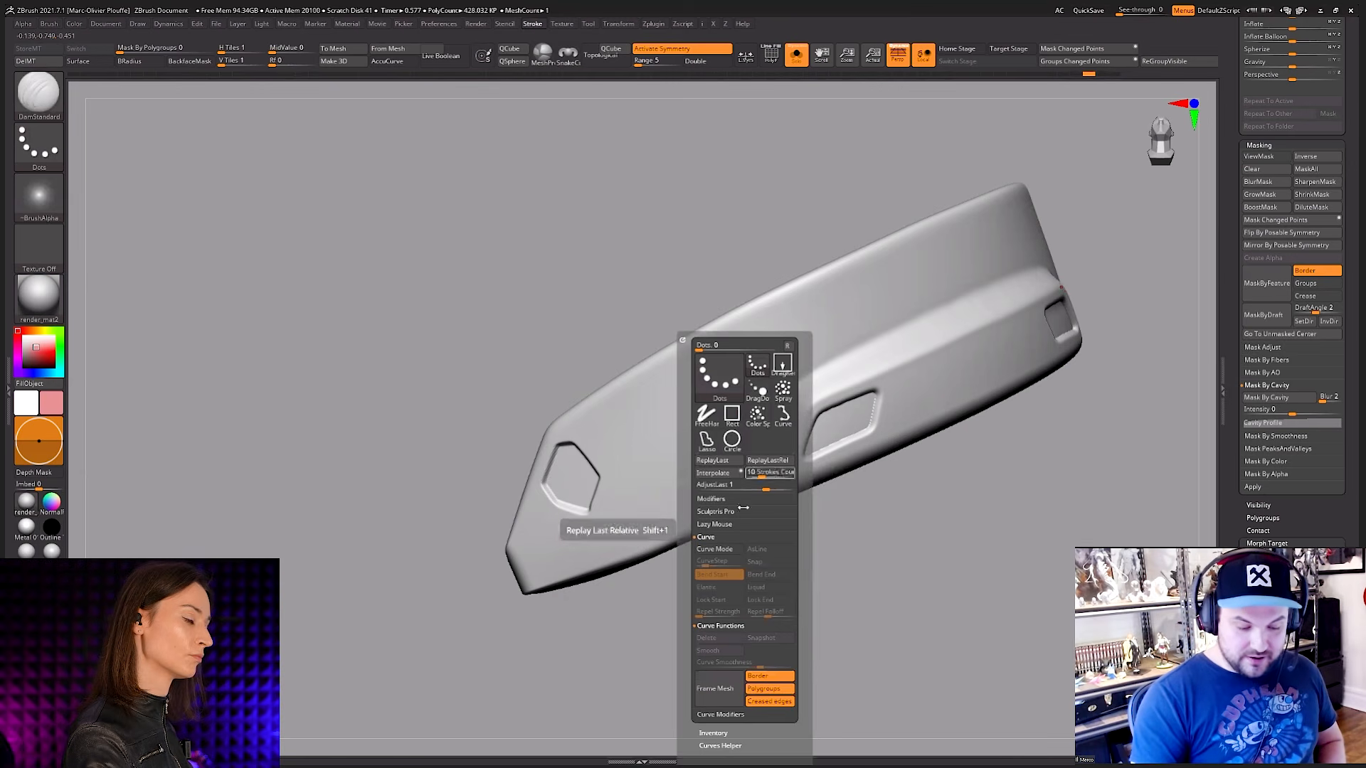
left_click(715, 524)
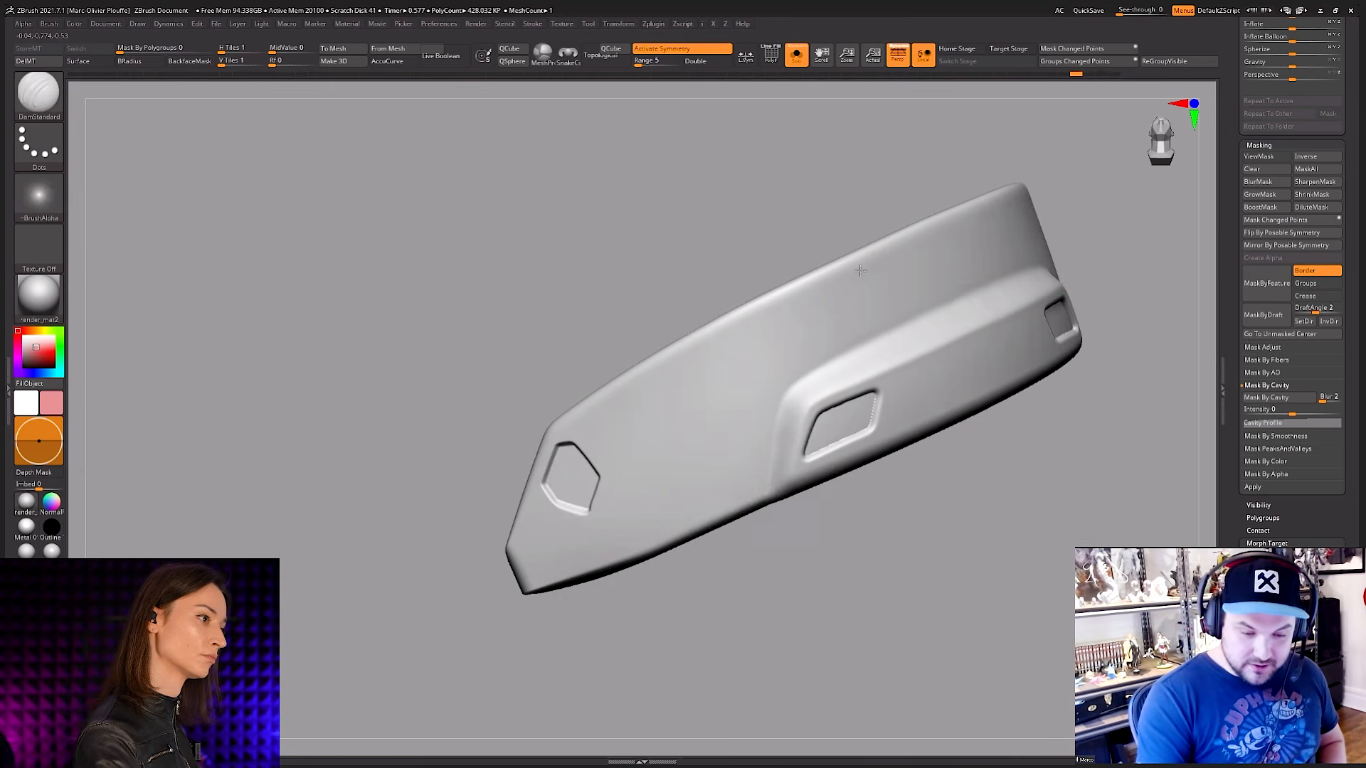
left_click_drag(882, 262, 780, 308)
key("ctrl+z")
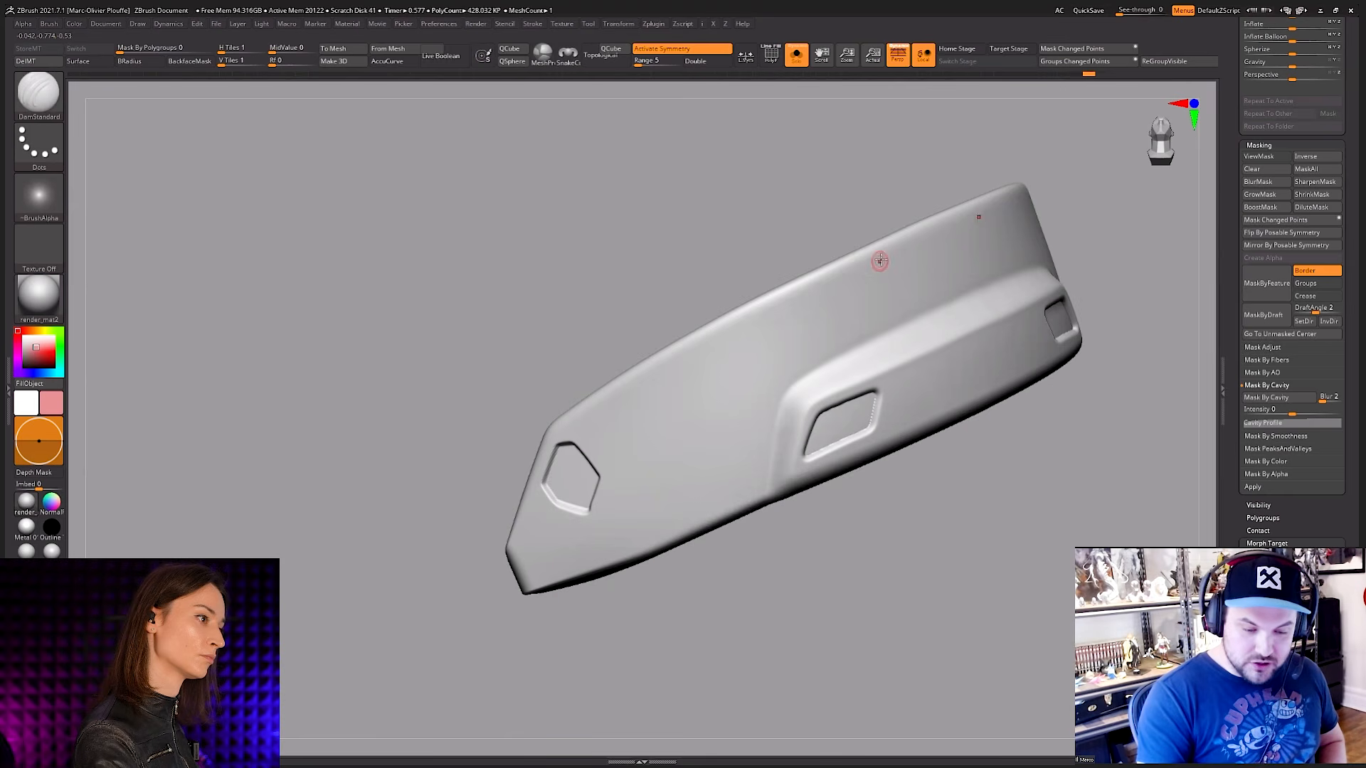
left_click_drag(805, 300, 801, 303)
key("ctrl+z")
Step: Carve a DamStandard panel line along the plate's long edge, leaving a central gap, and round its corner to run across the plate
right_click_drag(873, 320, 868, 483)
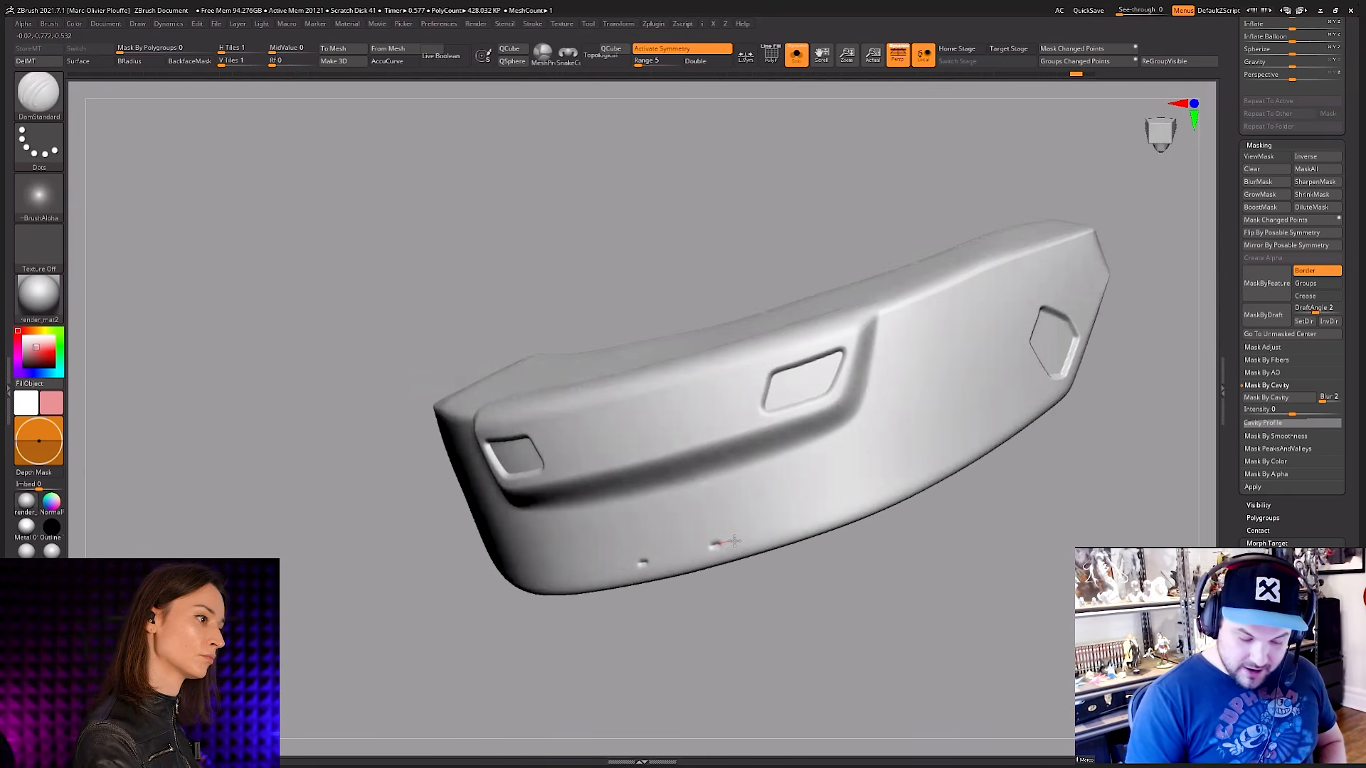
left_click_drag(734, 542, 818, 514)
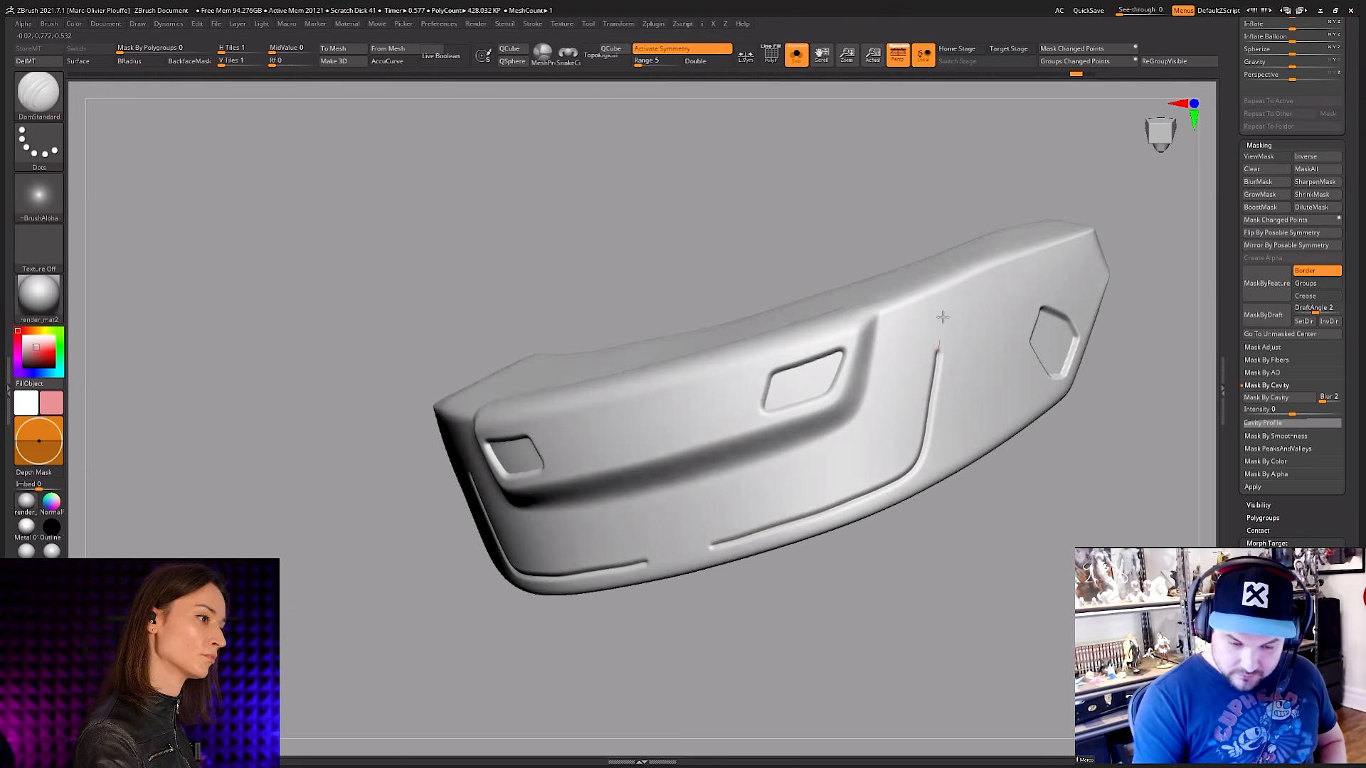
right_click_drag(951, 275, 729, 569)
Step: Carve an angular notch over the plate's rim that bridges the central gap between the two panel-line ends
right_click_drag(740, 643, 880, 411)
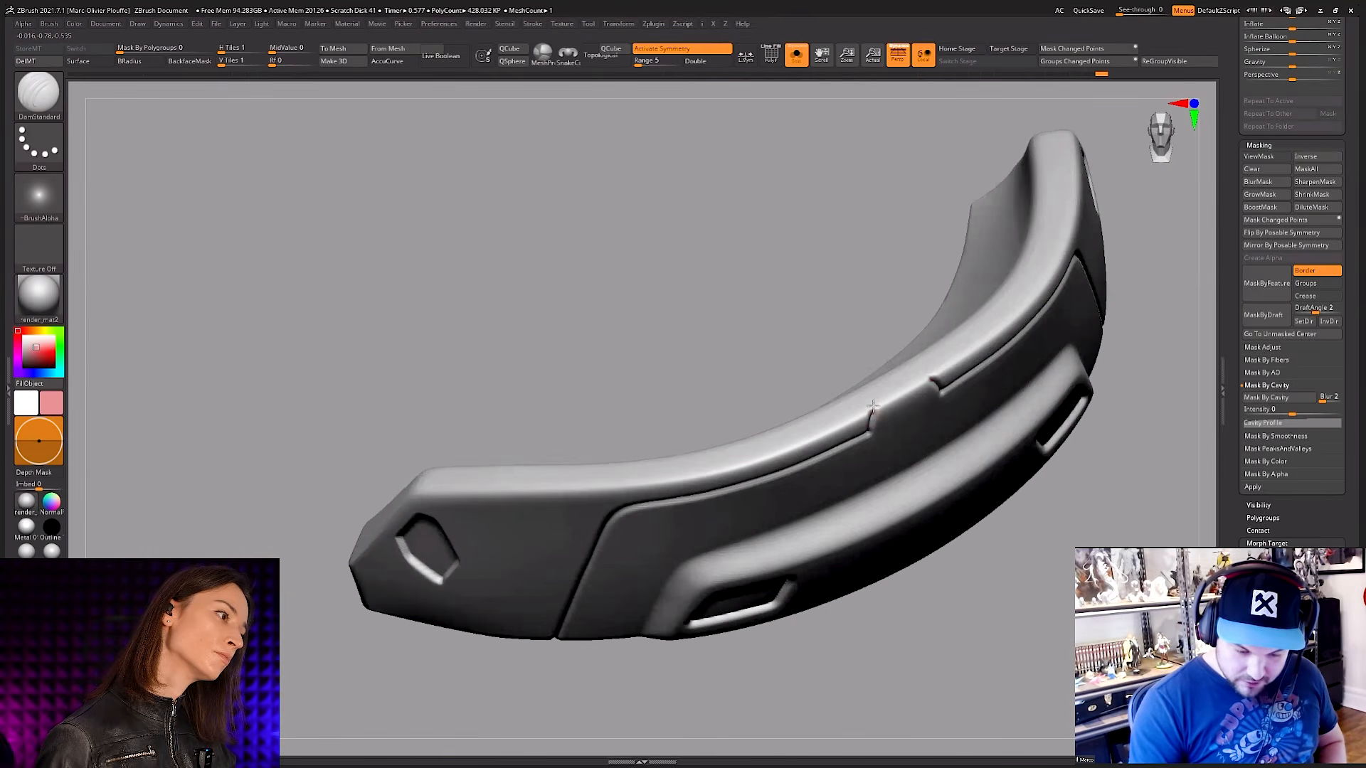
right_click_drag(877, 391, 877, 403)
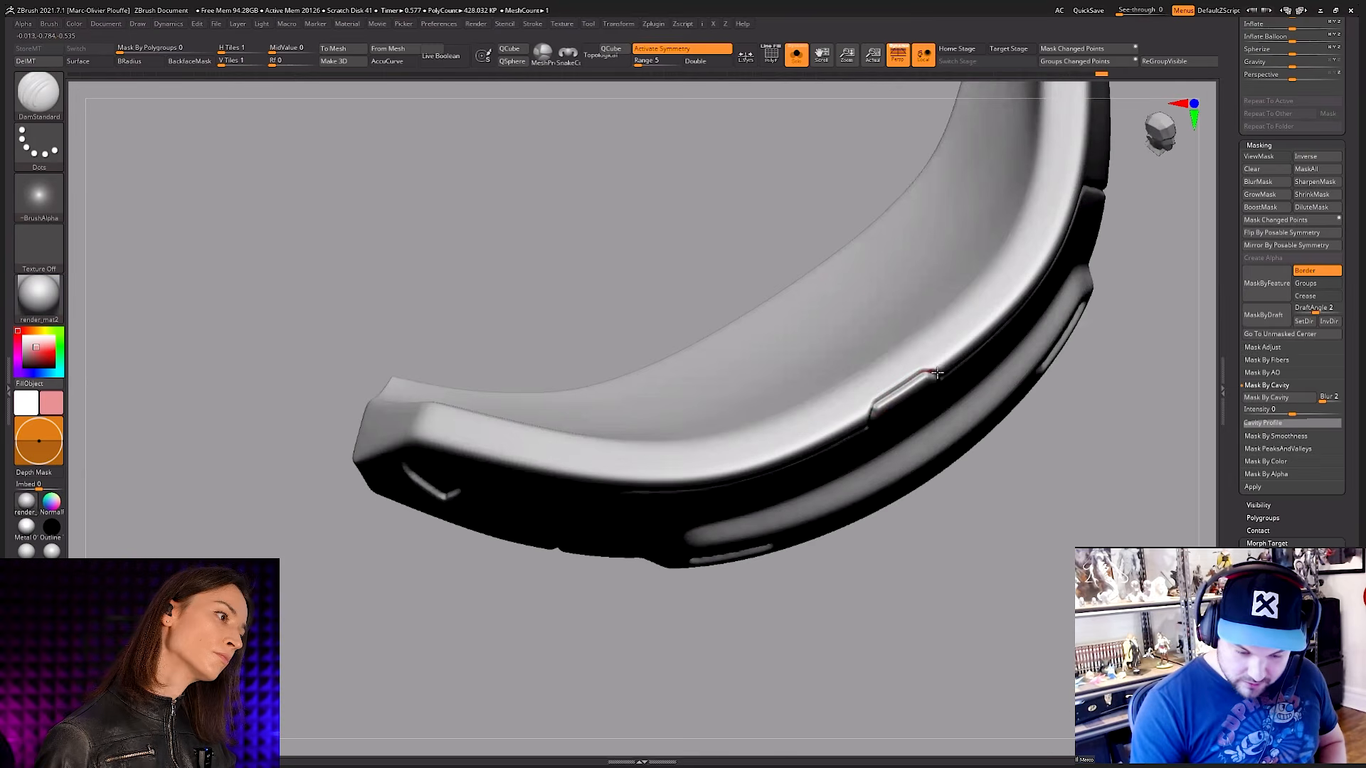
mouse_move(946, 362)
right_mouse_down()
mouse_move(924, 296)
mouse_move(889, 306)
mouse_move(953, 320)
right_mouse_up()
right_click_drag(967, 463, 898, 468)
mouse_move(898, 469)
right_mouse_down("ctrl")
mouse_move(887, 518)
mouse_move(889, 491)
right_mouse_up("ctrl")
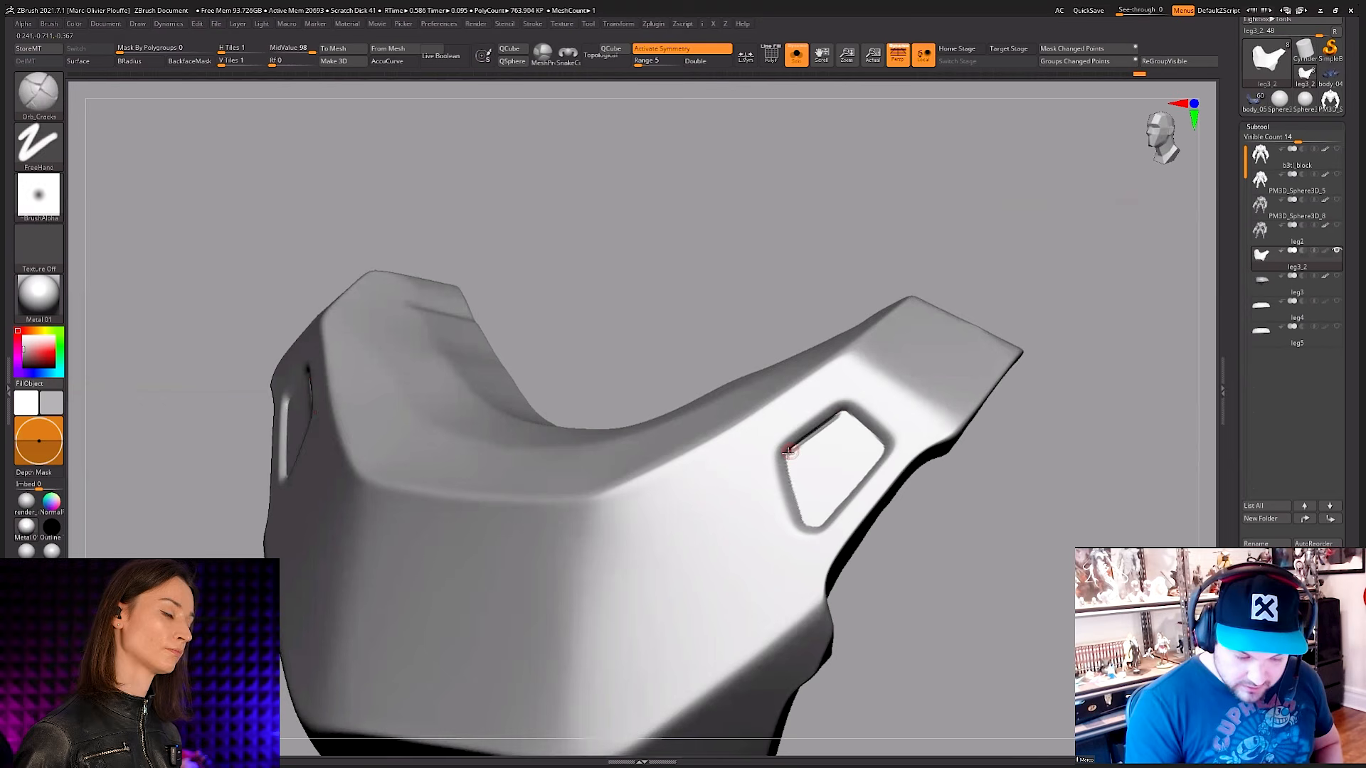
key("ctrl+shift")
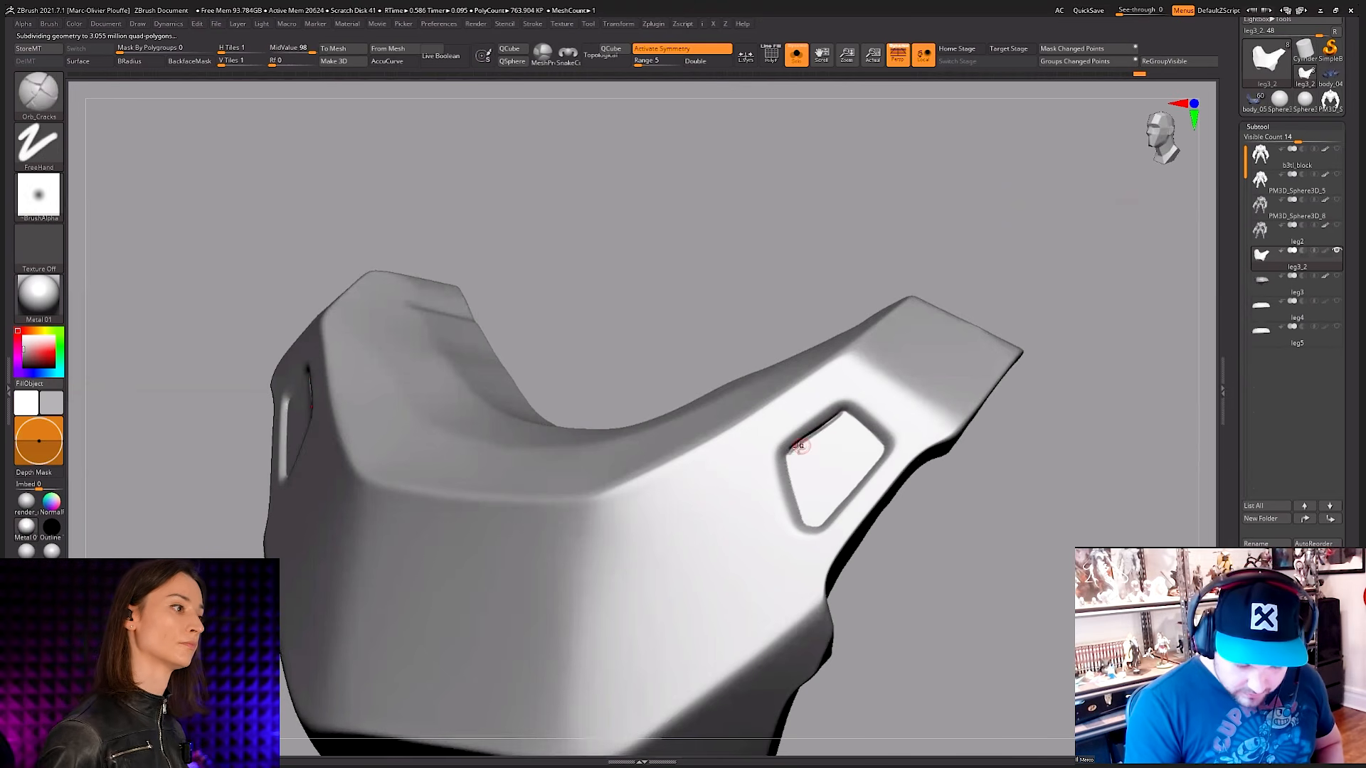
Step: Subdivide the leg3_2 armour piece and sharpen the inner border of its angular window recess with Orb_Cracks strokes
key("ctrl")
left_click_drag(842, 413, 798, 443)
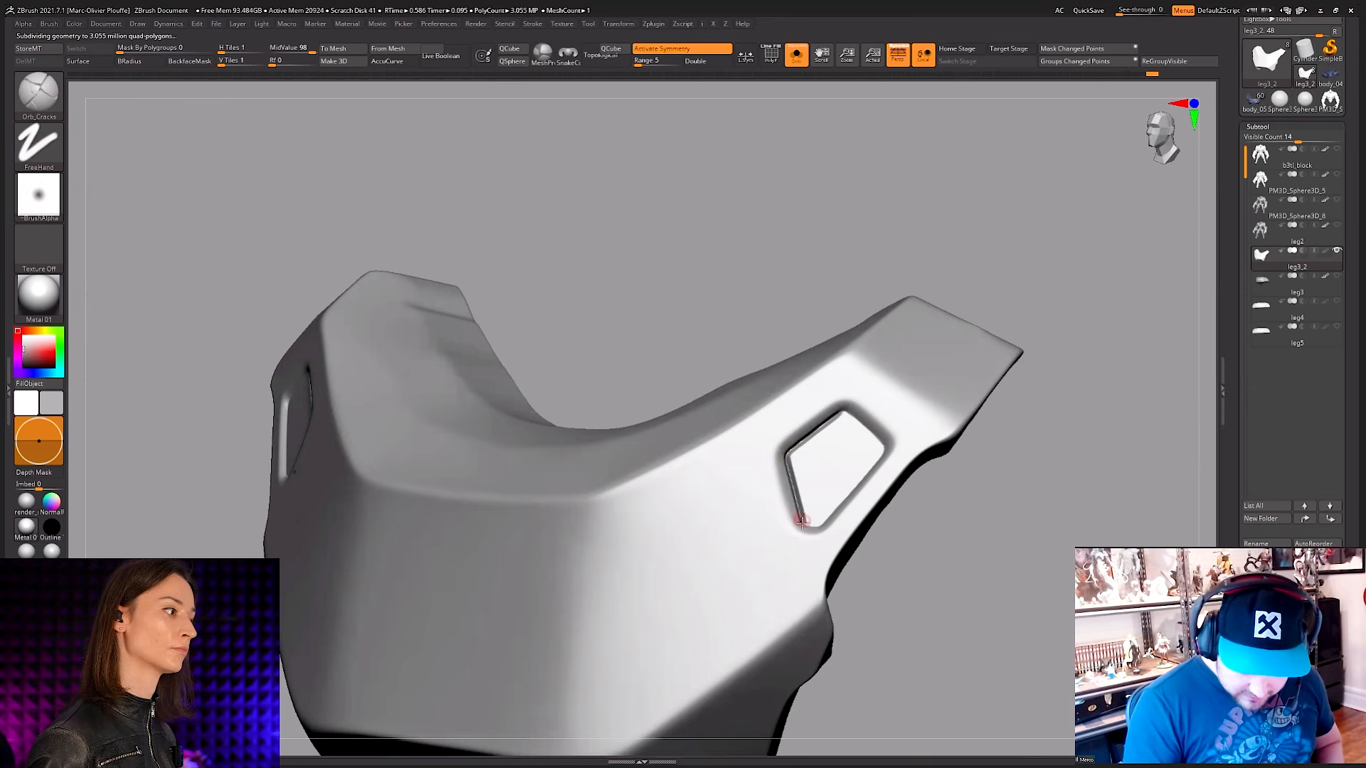
right_click_drag(803, 521, 804, 523)
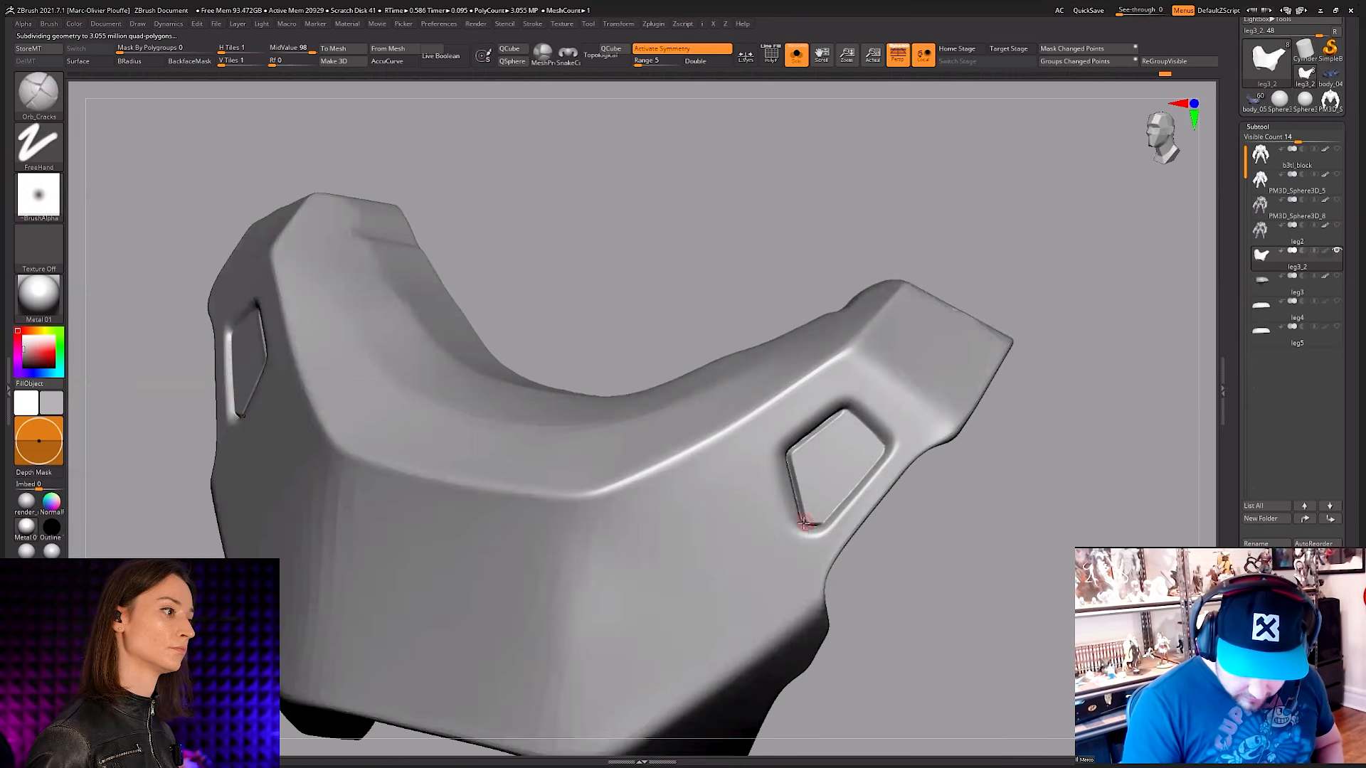
key("ctrl")
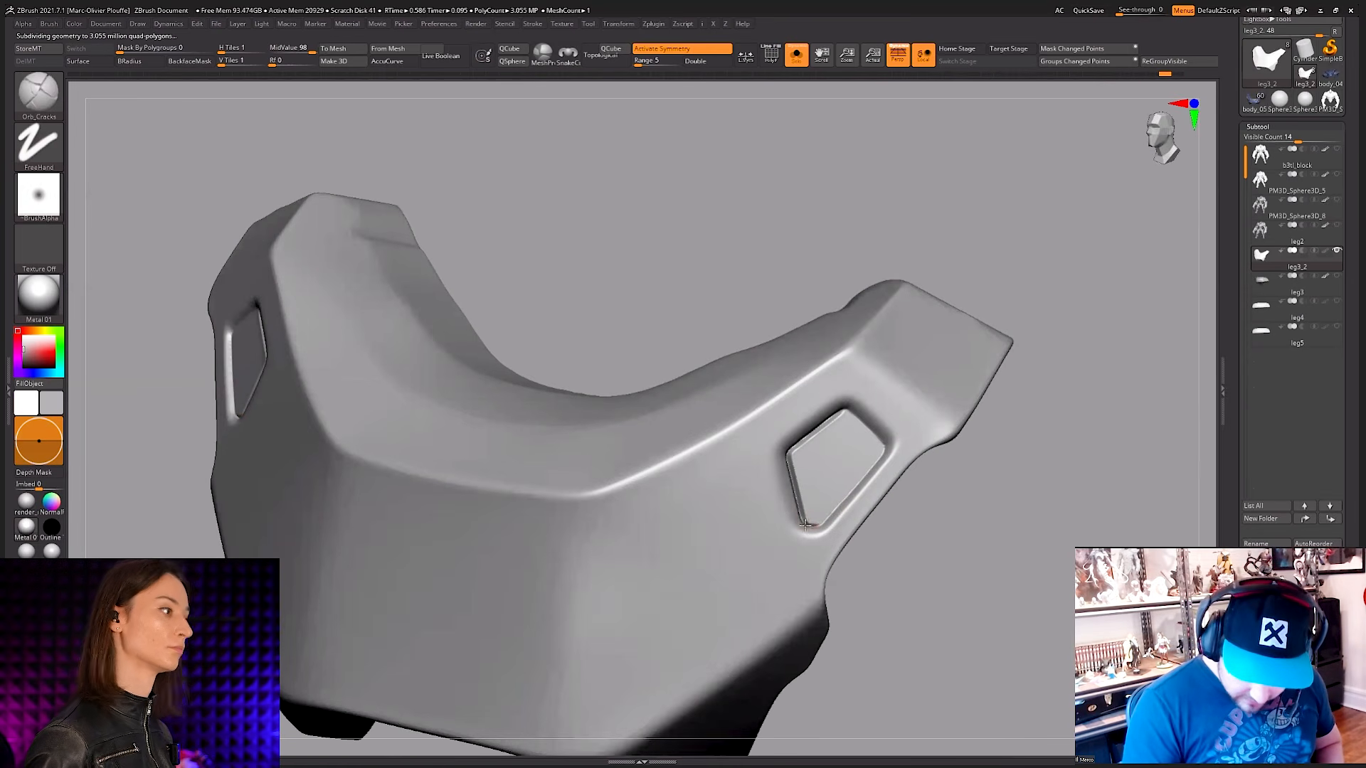
left_click_drag(875, 461, 880, 455)
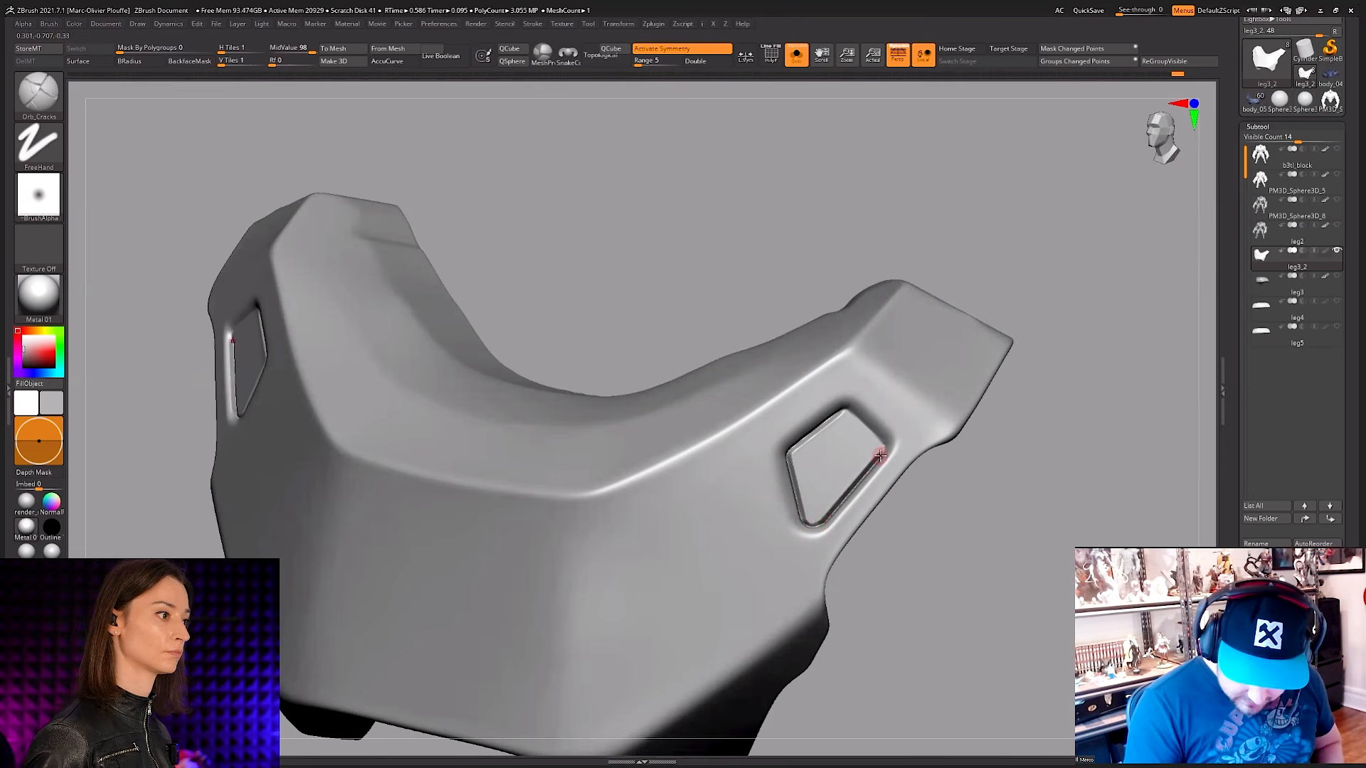
right_click_drag(880, 442, 872, 383)
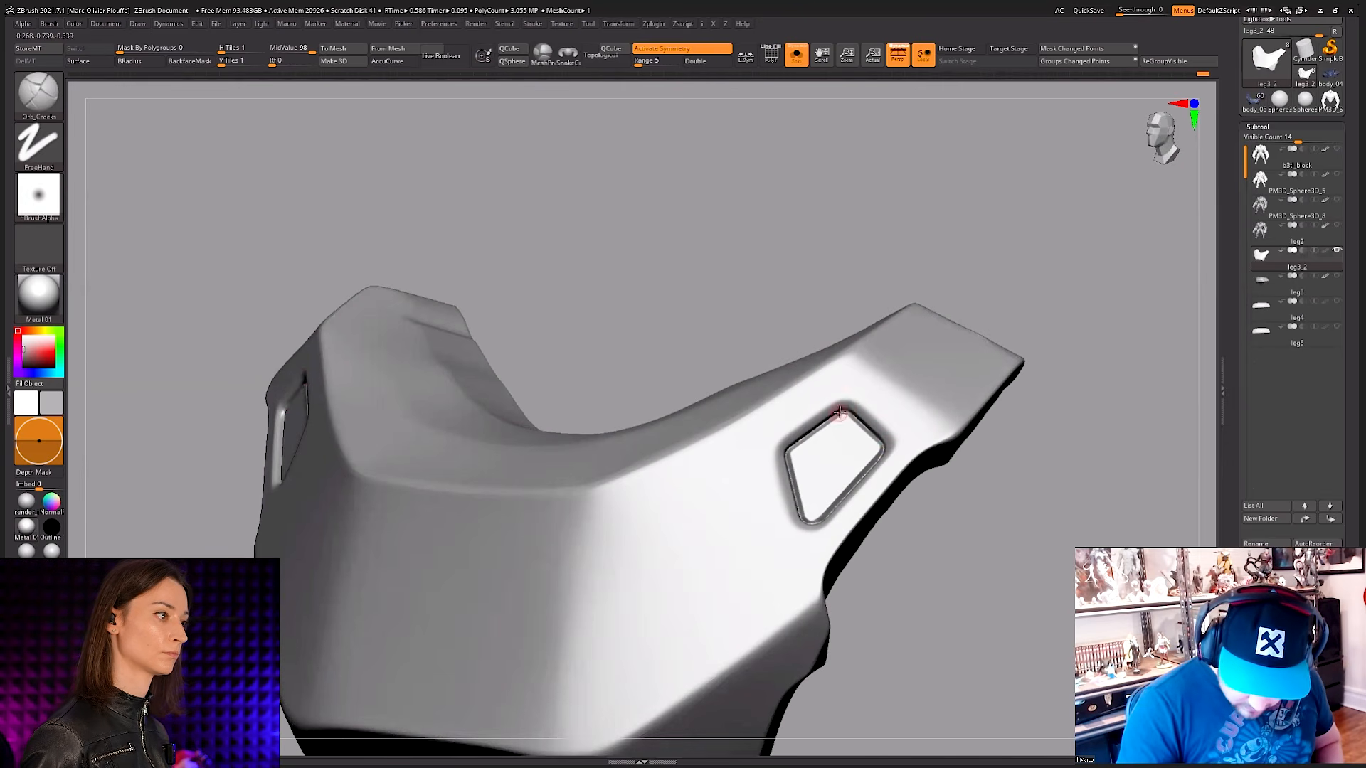
Step: Try straight Orb_Cracks lines outlining a four-sided panel on the face beside the window recess, and undo them
mouse_move(846, 420)
right_mouse_down("ctrl")
mouse_move(817, 476)
mouse_move(757, 502)
right_mouse_up("ctrl")
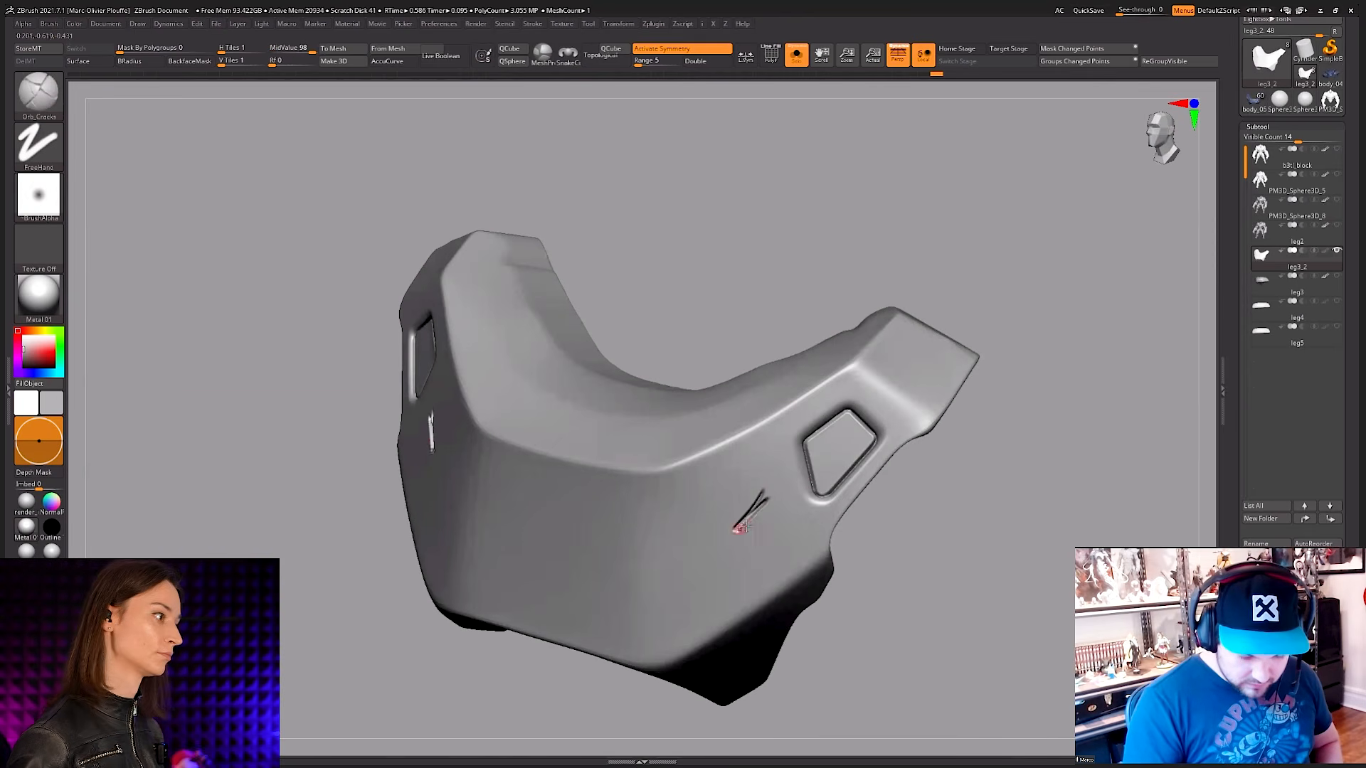
key("ctrl+z")
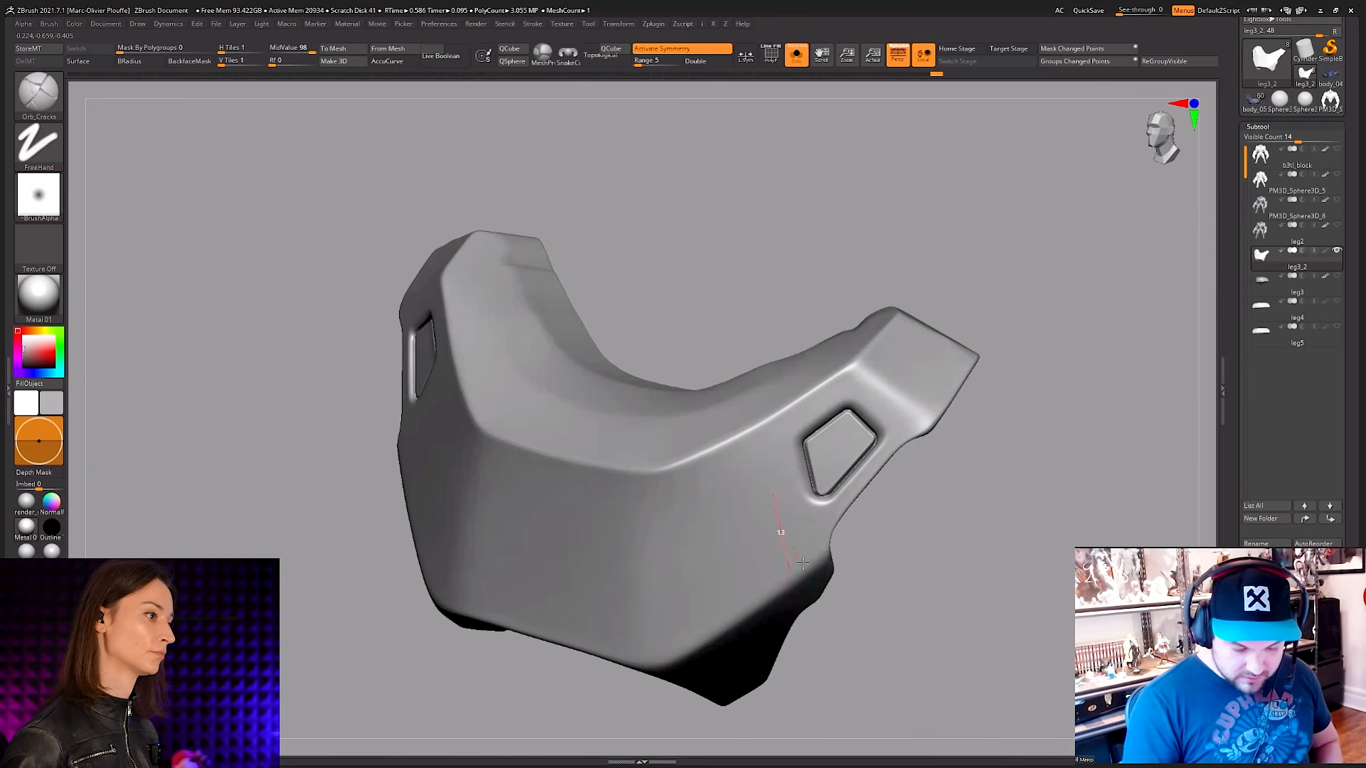
mouse_move(675, 616)
left_mouse_down("shift")
mouse_move(687, 560)
mouse_move(758, 456)
left_mouse_up("shift")
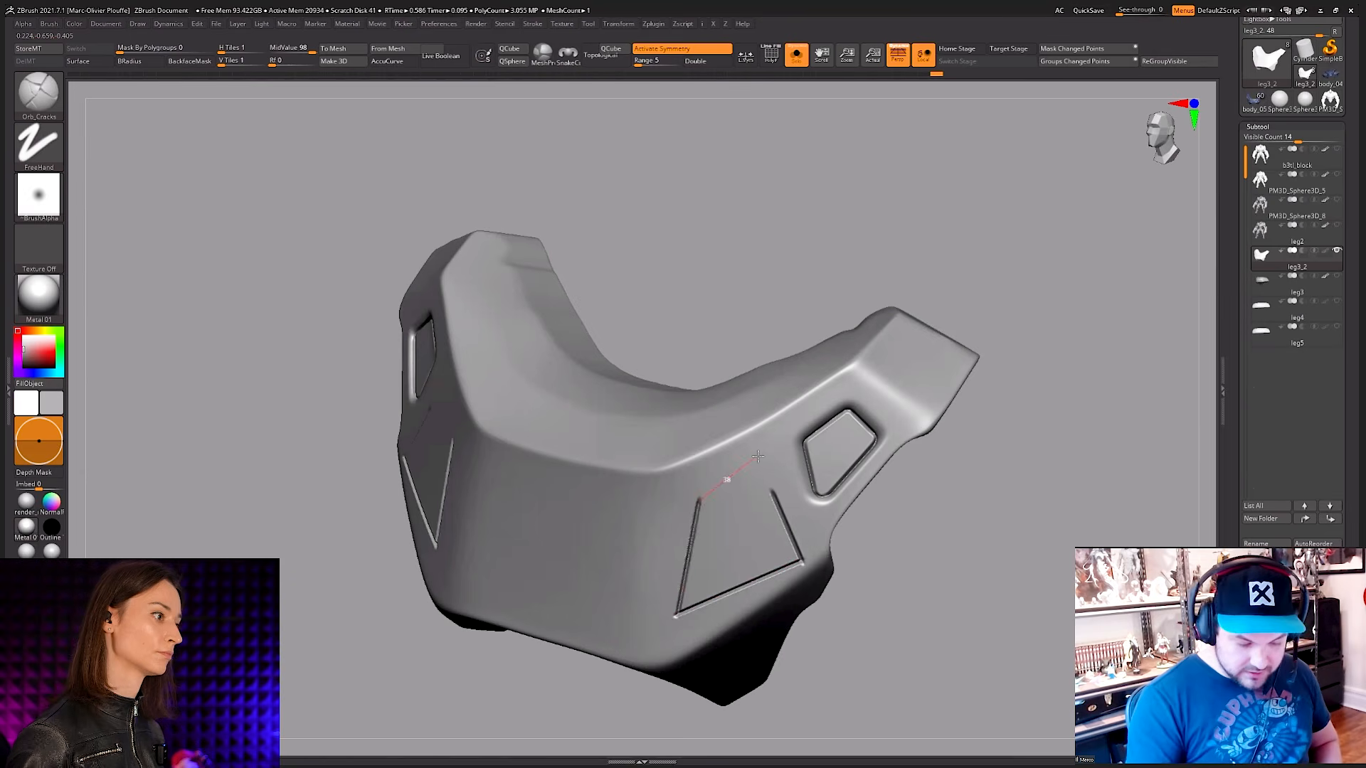
key("ctrl+z")
key("ctrl+z")
key("ctrl+z")
key("ctrl+z")
Step: Try a short curved Orb_Cracks line beside the window recess and undo it
right_click_drag(845, 456, 866, 467, "ctrl")
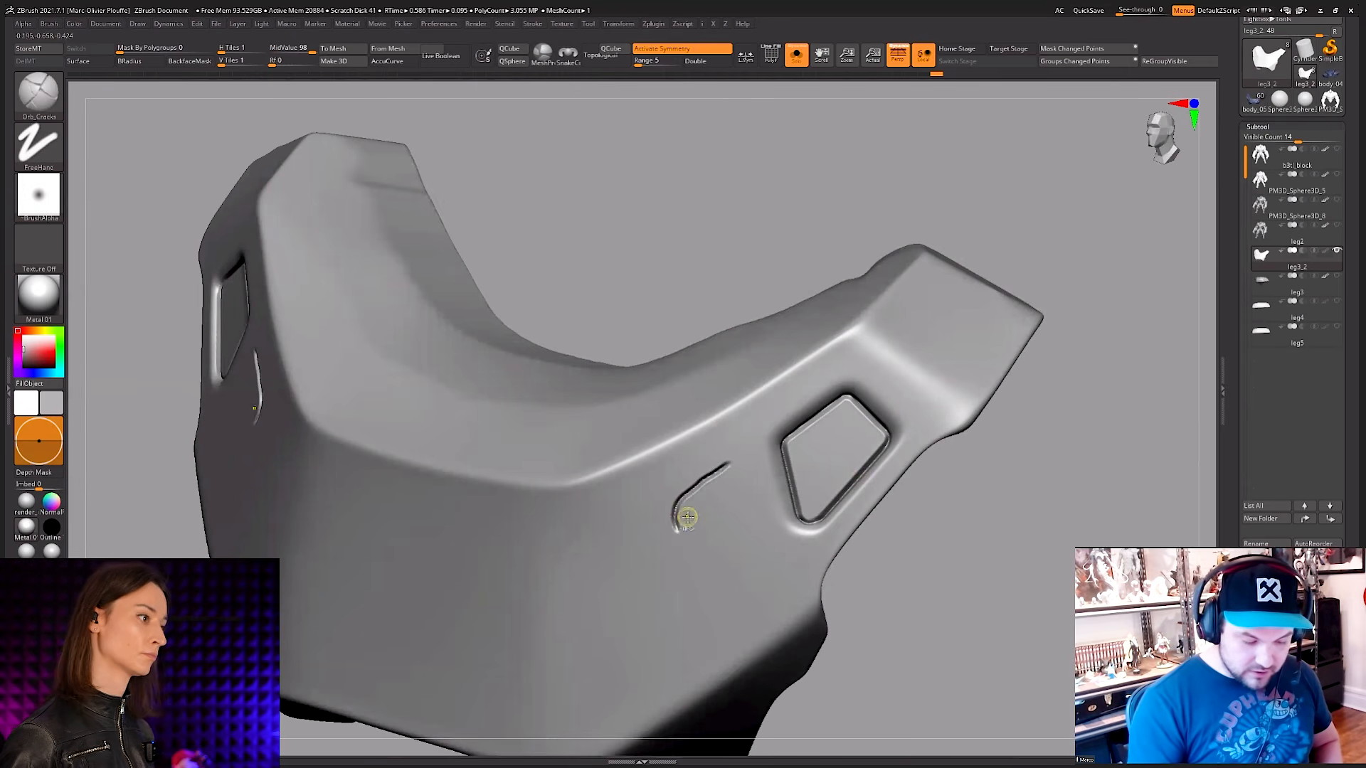
key("ctrl+z")
right_click_drag(688, 518, 733, 464, "alt")
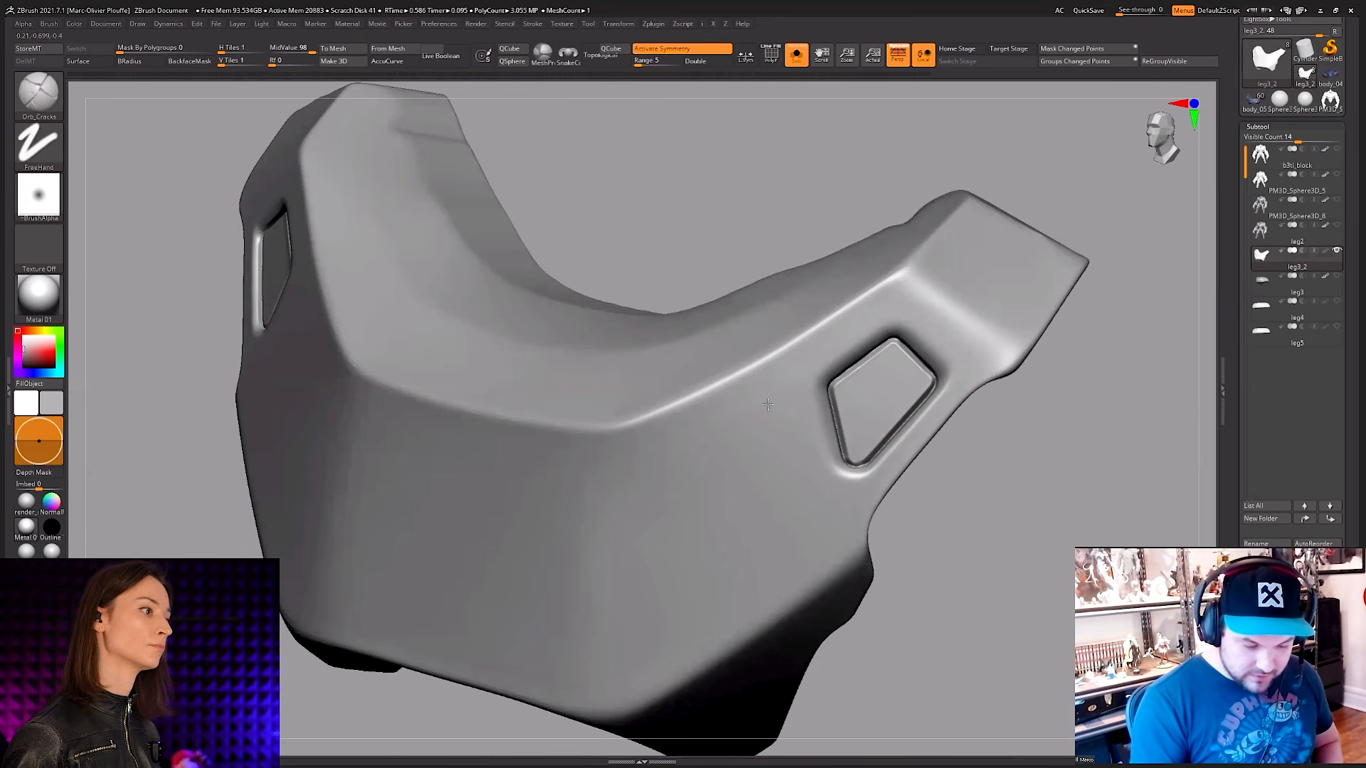
Step: Carve a panel outline with a rounded corner and straight Orb_Cracks segments on the face beside the window recess
left_click_drag(697, 441, 681, 454)
key("ctrl+z")
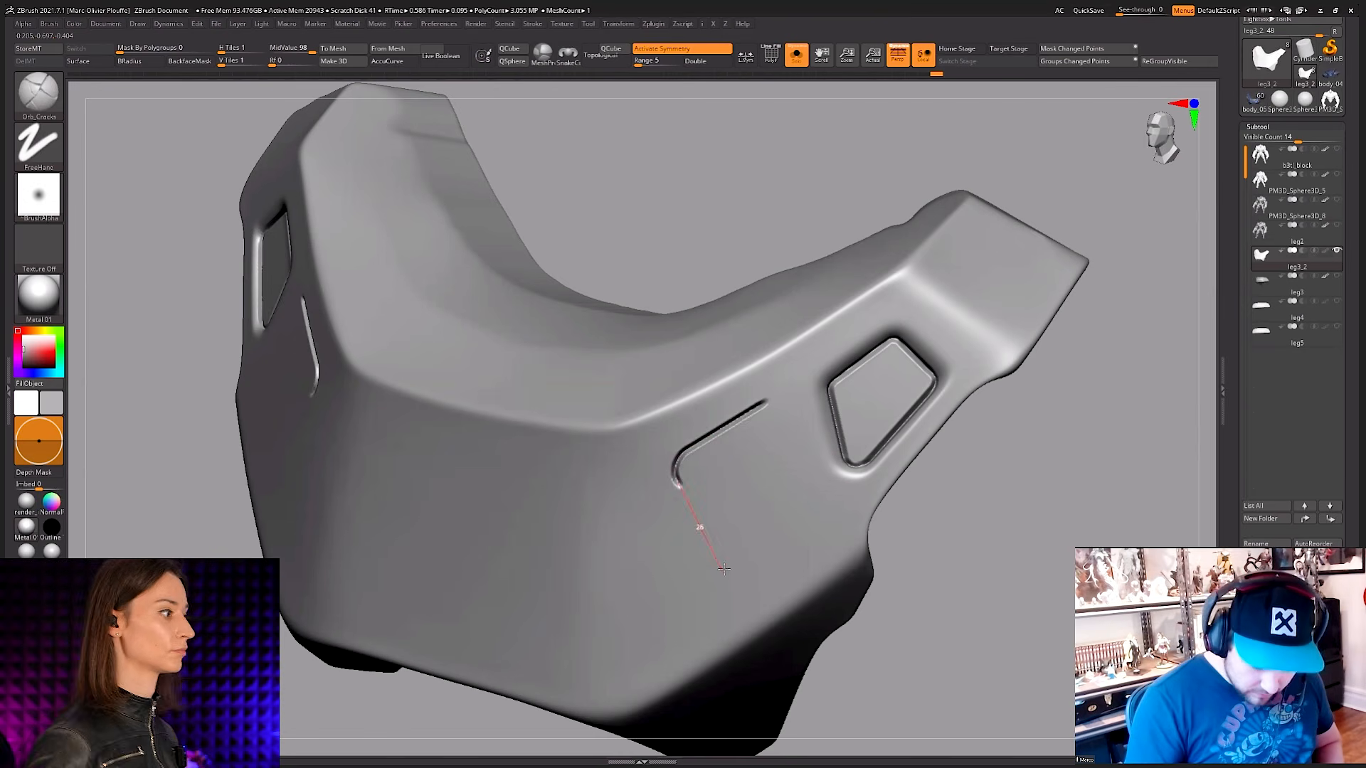
left_click_drag(723, 569, 727, 567)
right_click_drag(853, 569, 961, 501, "ctrl")
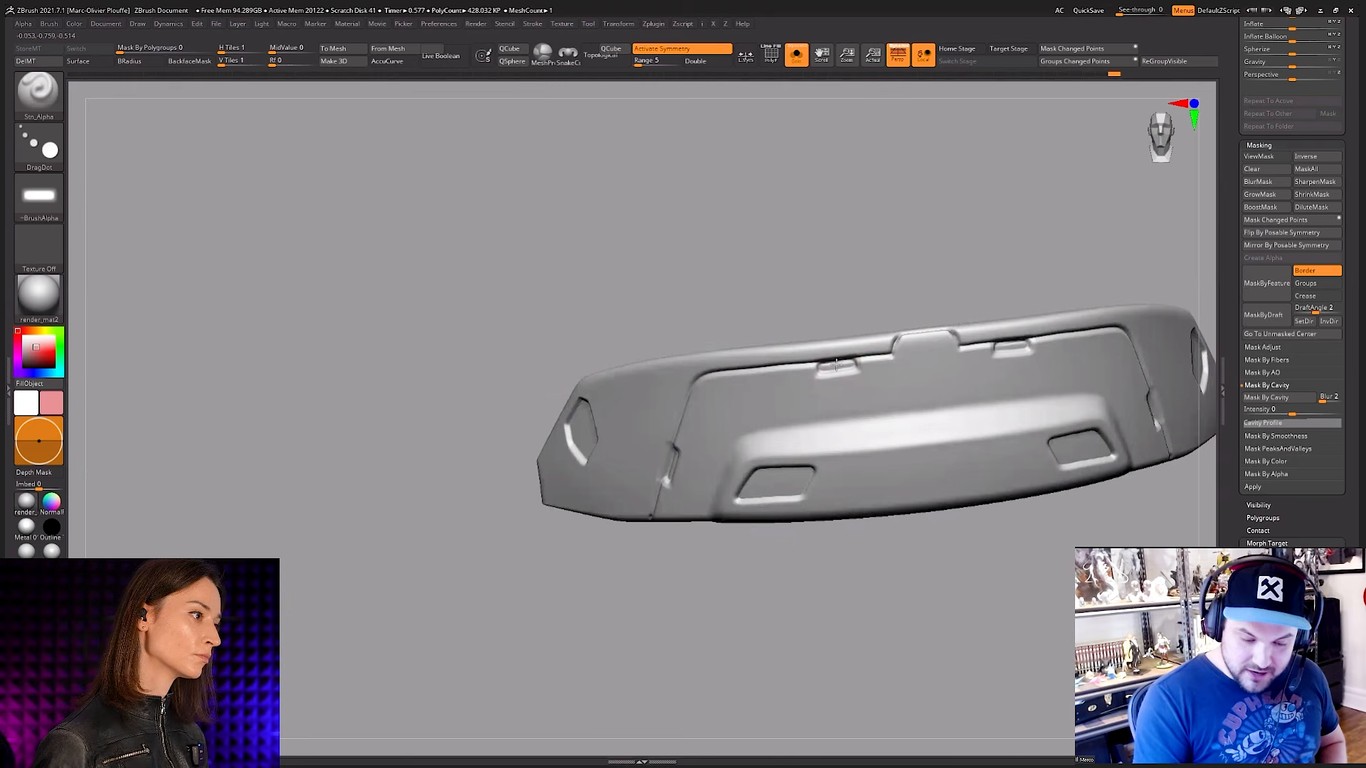
Step: Stamp small rectangular latch details across the plate's upper and slanted panel lines with the DragDot alpha brush
right_click_drag(838, 366, 920, 461)
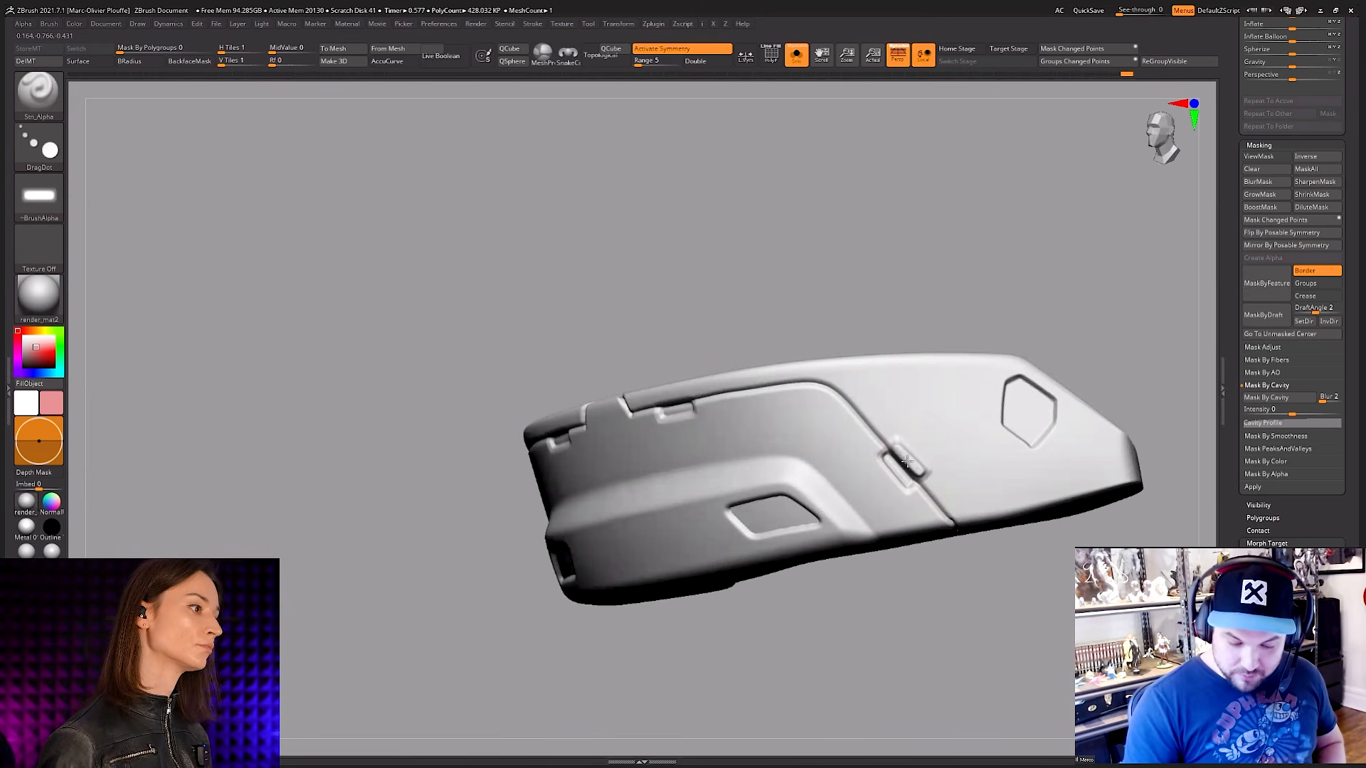
right_click_drag(914, 399, 692, 377)
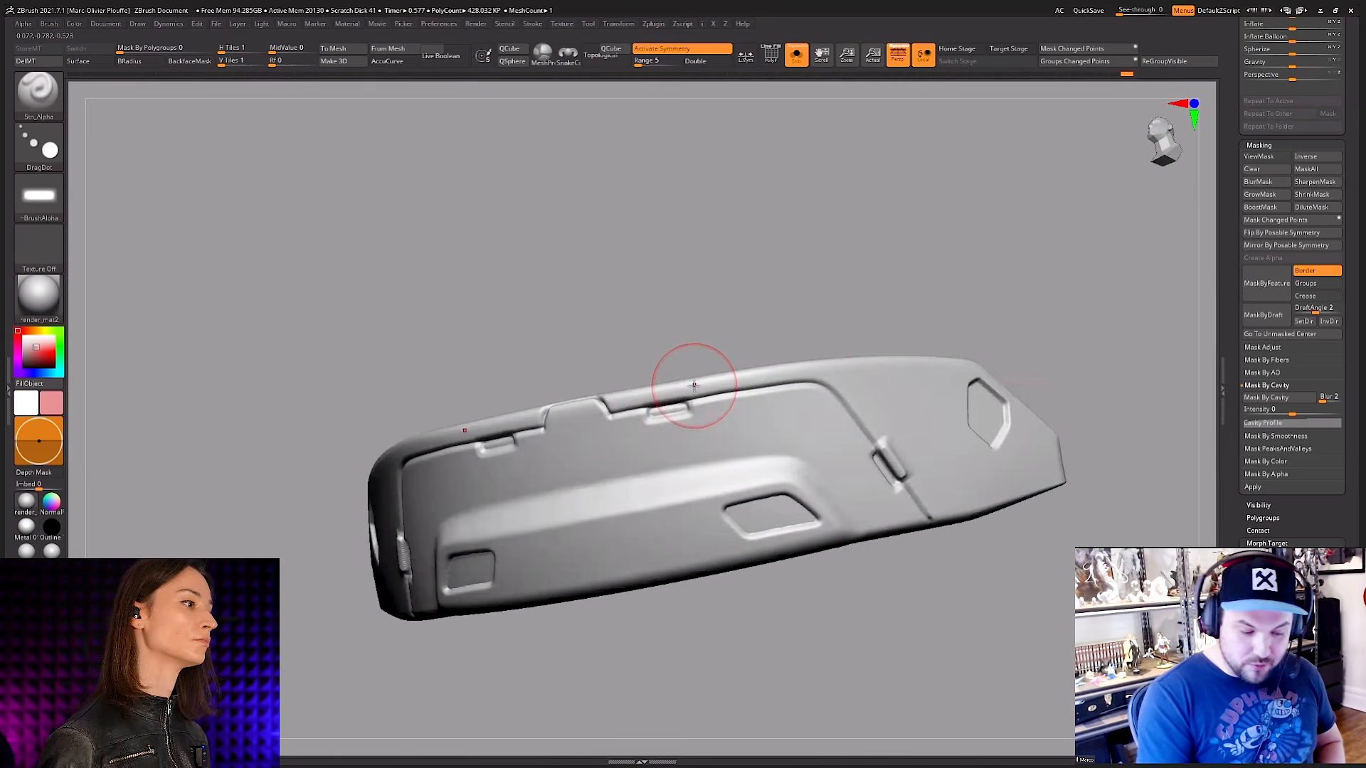
left_click_drag(668, 403, 668, 402)
right_click_drag(530, 412, 626, 402)
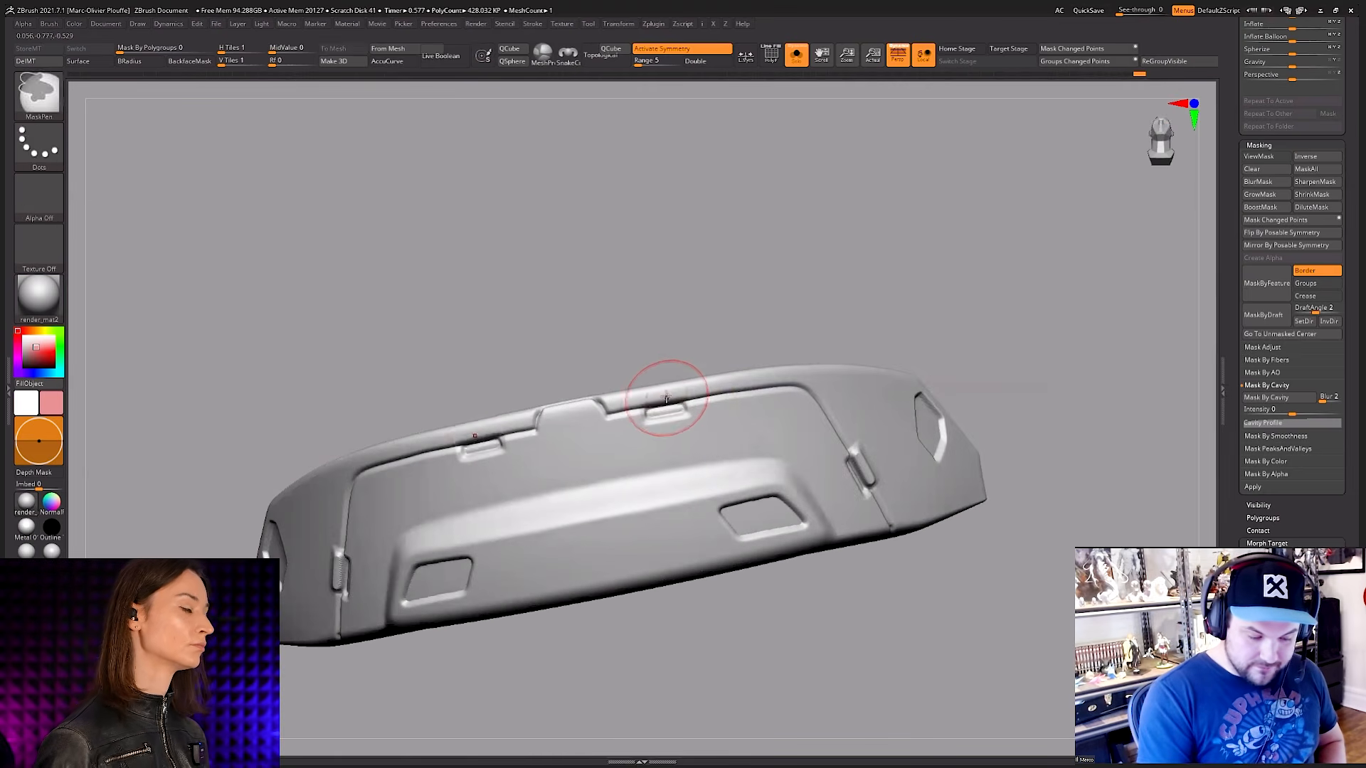
left_click_drag(666, 398, 666, 406)
right_click_drag(669, 415, 790, 341, "ctrl")
right_click_drag(762, 573, 796, 573)
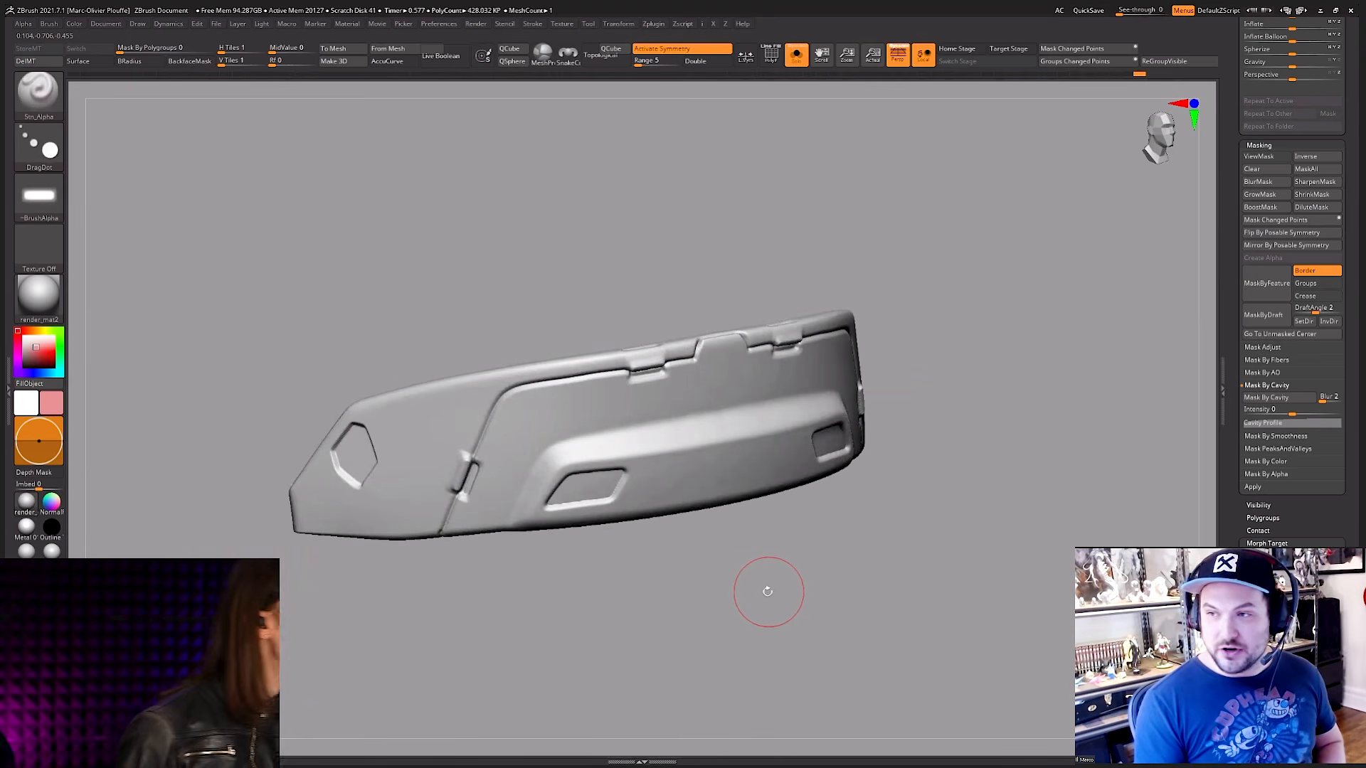
Step: Stamp small round rivets with Alpha 16 beside the slanted latch and near the plate's pointed end, undoing one misplaced stamp
key("F4")
left_click(783, 567)
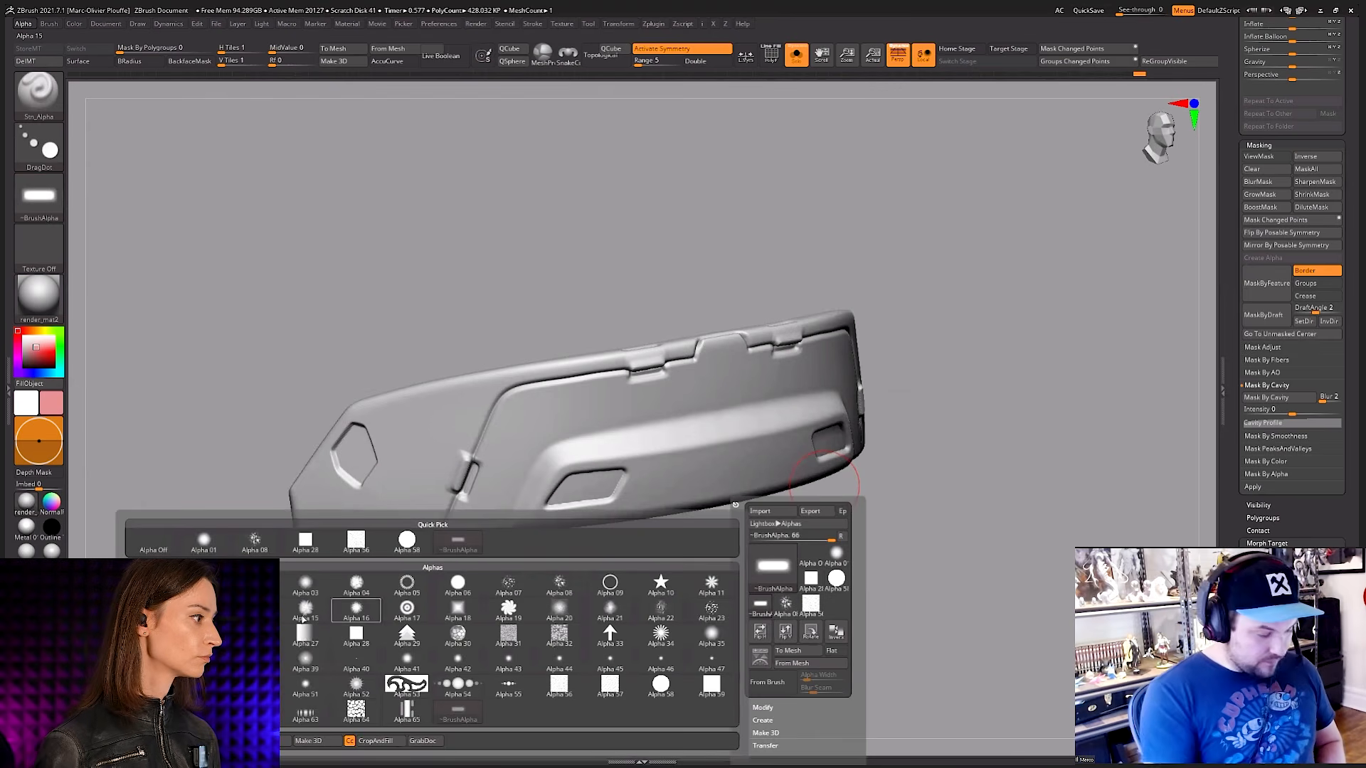
left_click(356, 607)
right_click_drag(697, 397, 854, 366)
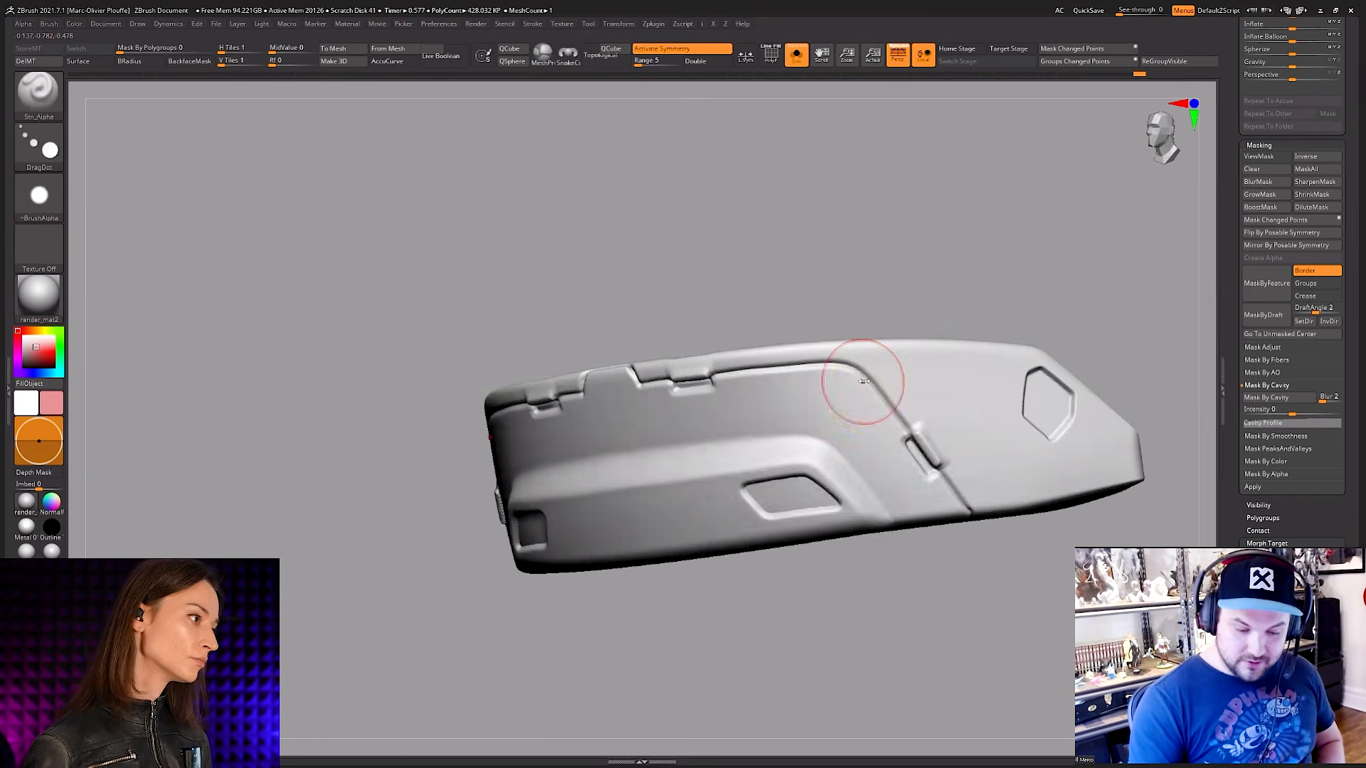
key("space")
key("space")
left_click_drag(831, 478, 841, 478)
key("ctrl+z")
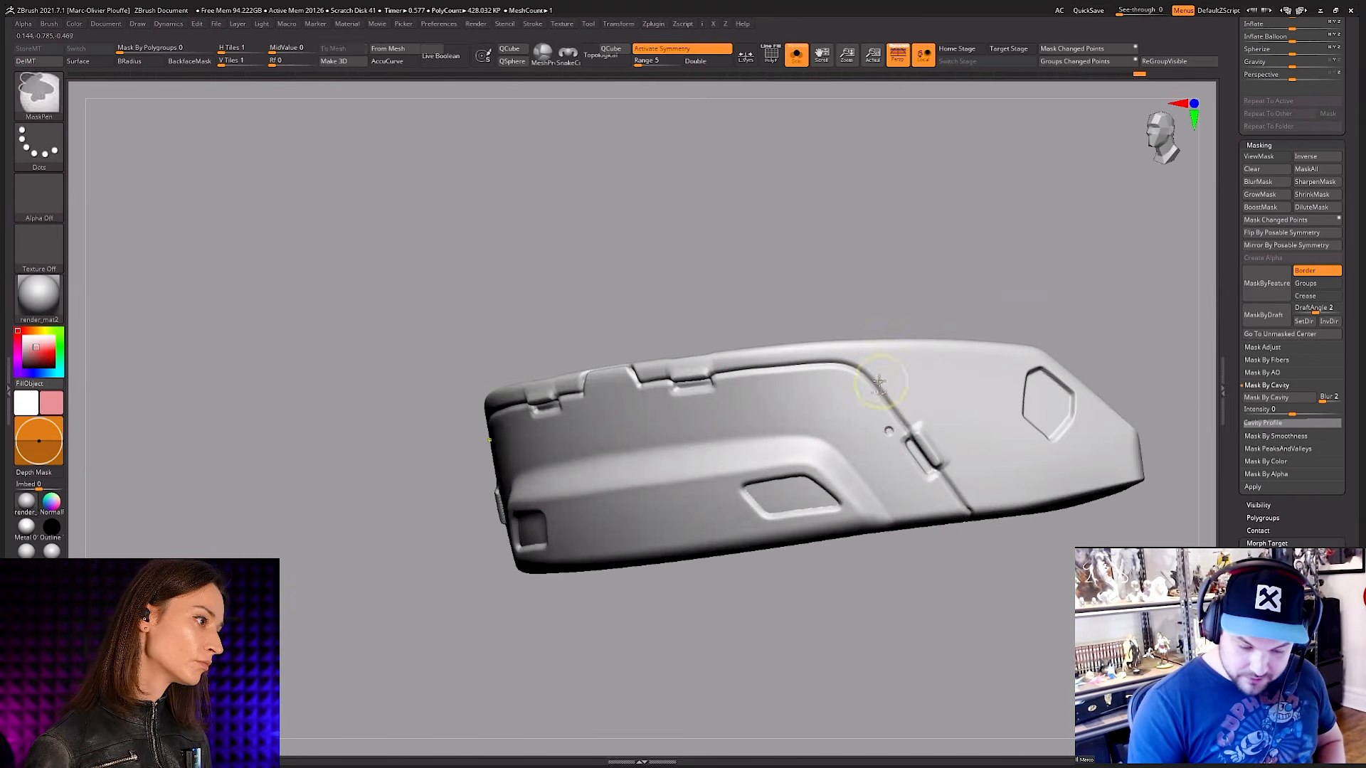
left_click_drag(899, 373, 915, 405)
mouse_move(972, 397)
right_mouse_down()
mouse_move(969, 457)
mouse_move(1083, 442)
mouse_move(1071, 425)
mouse_move(969, 482)
mouse_move(915, 458)
mouse_move(687, 470)
right_mouse_up()
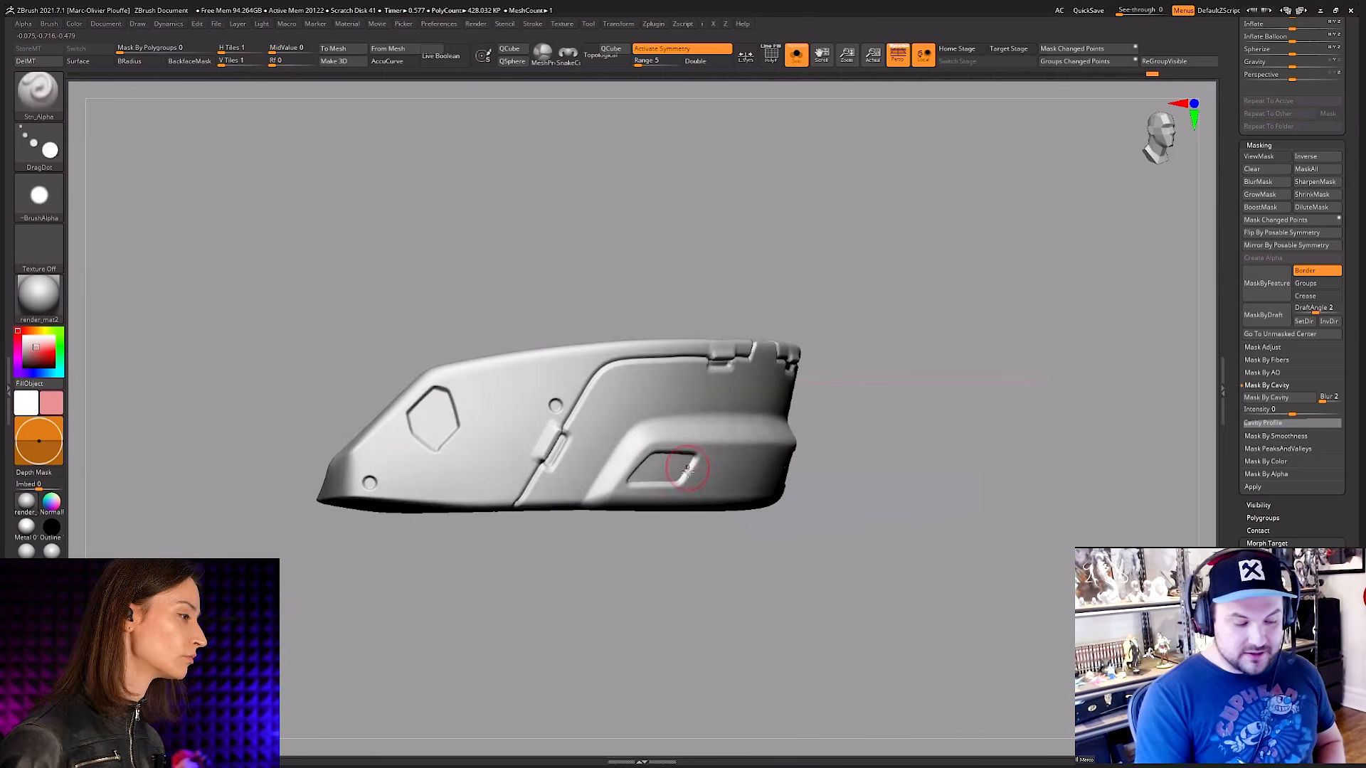
mouse_move(694, 537)
right_mouse_down()
mouse_move(729, 564)
mouse_move(754, 558)
right_mouse_up()
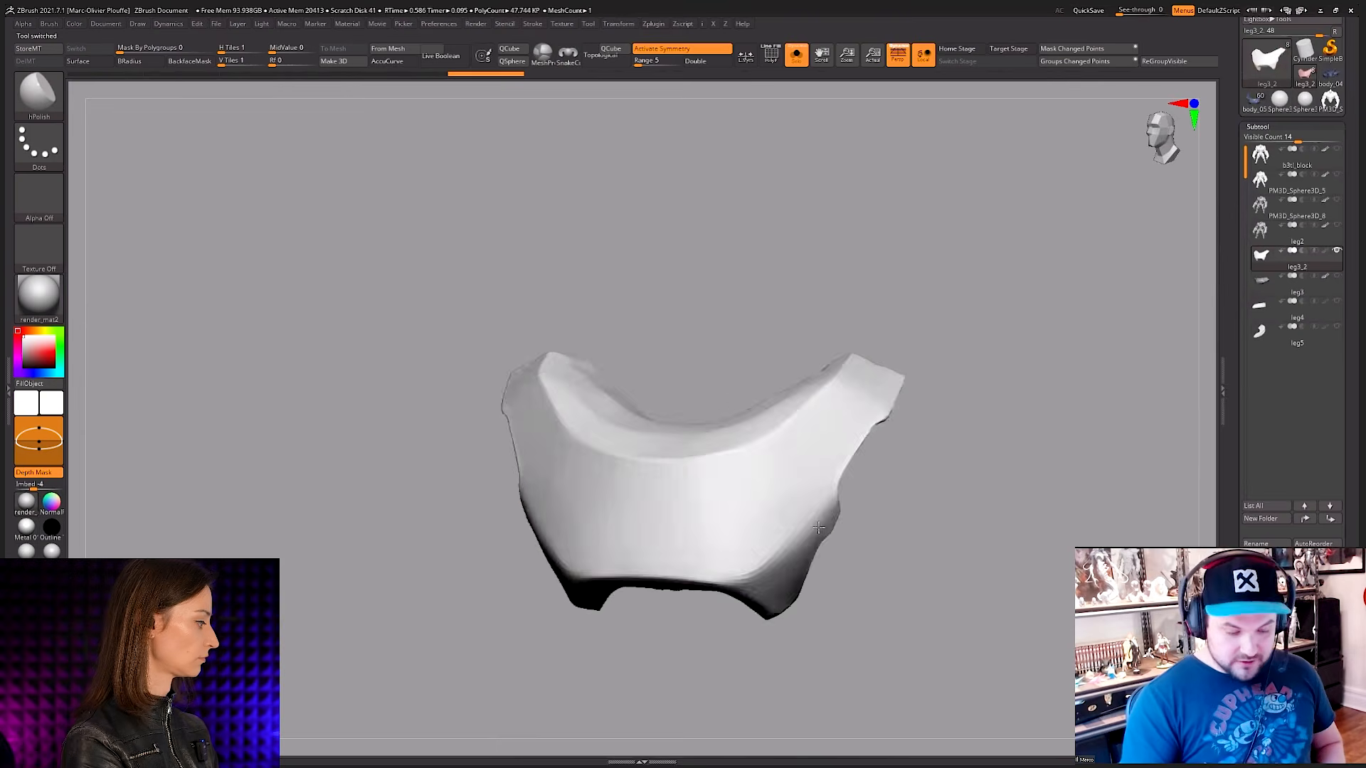
Step: Switch to the curved leg3_2 plate and raise it one subdivision level, ready for the hPolish brush
right_click_drag(818, 527, 816, 485)
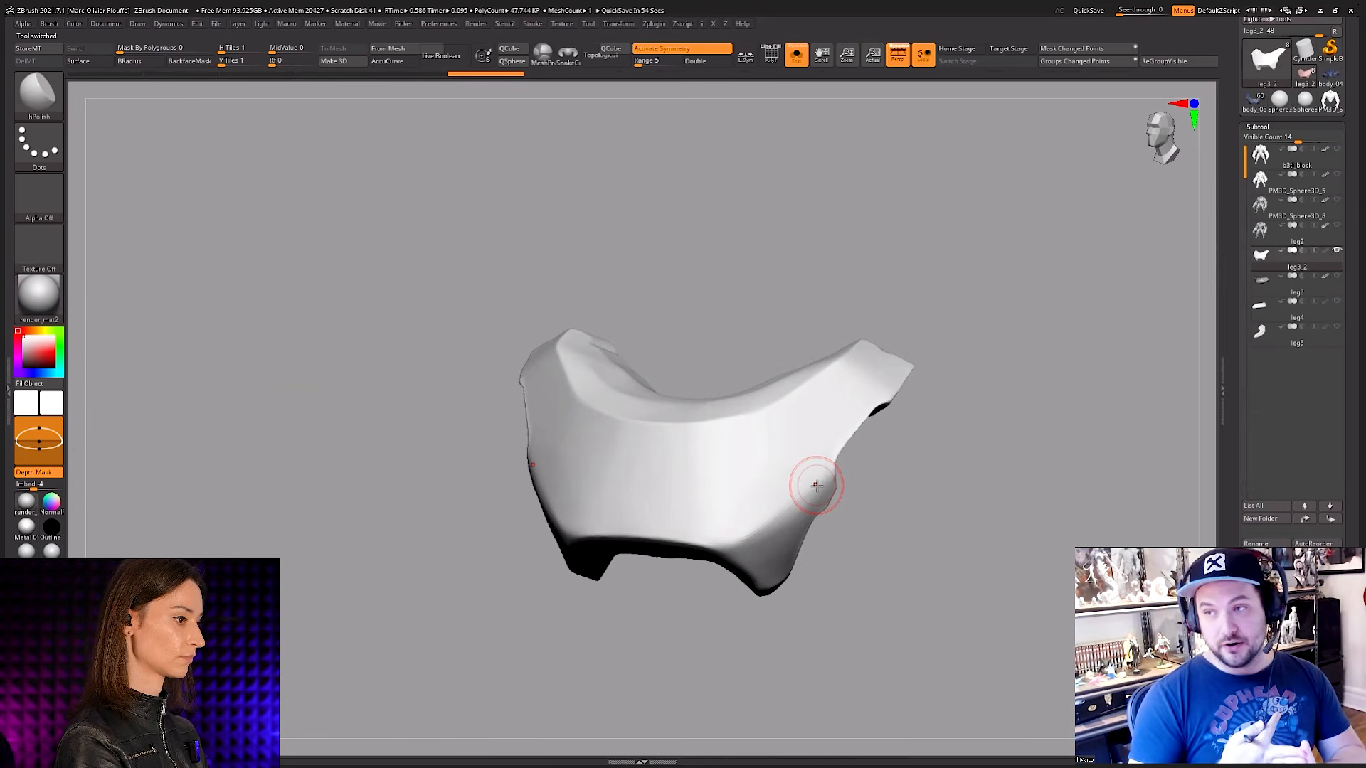
right_click_drag(955, 453, 911, 491)
key("shift+f")
key("shift+f")
right_click_drag(784, 482, 810, 457)
key("x")
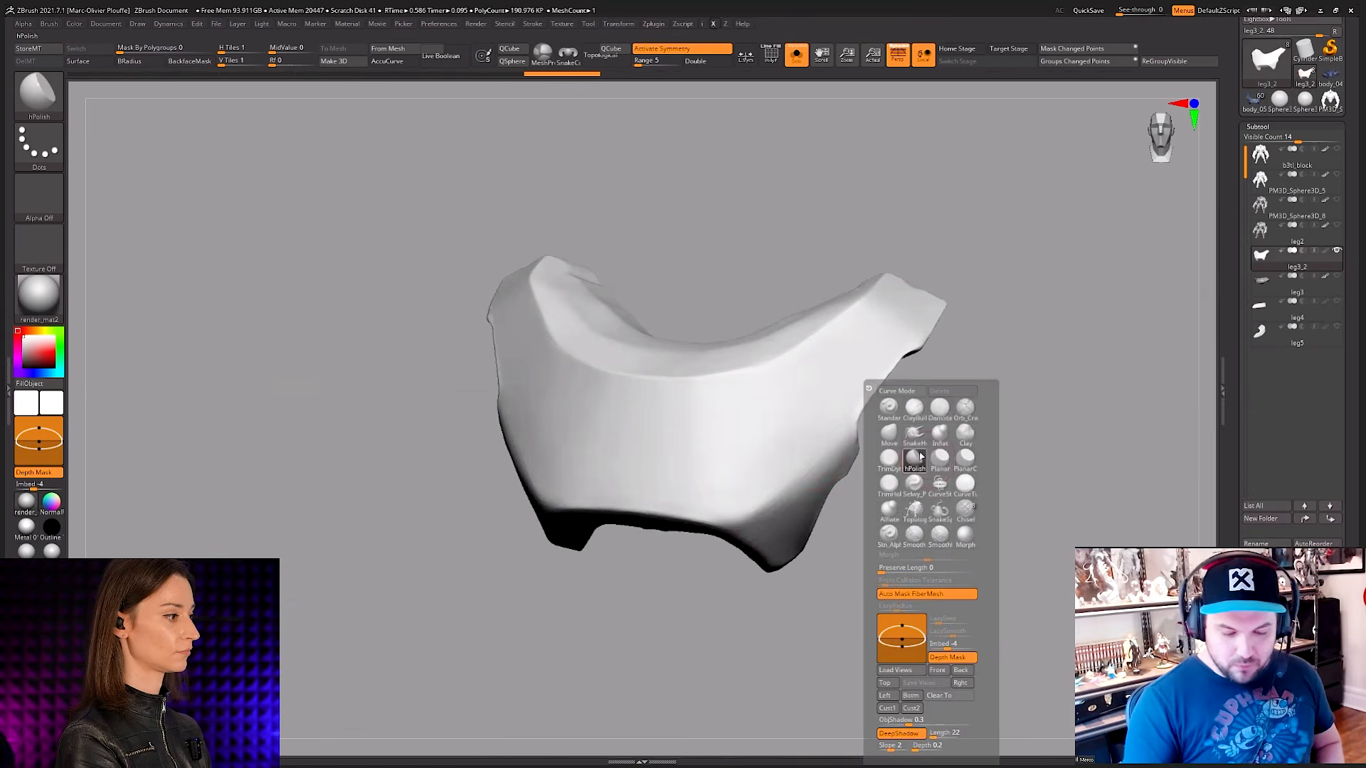
key("space")
left_click_drag(853, 457, 866, 458)
mouse_move(937, 466)
right_mouse_down()
mouse_move(882, 470)
mouse_move(832, 451)
mouse_move(786, 473)
right_mouse_up()
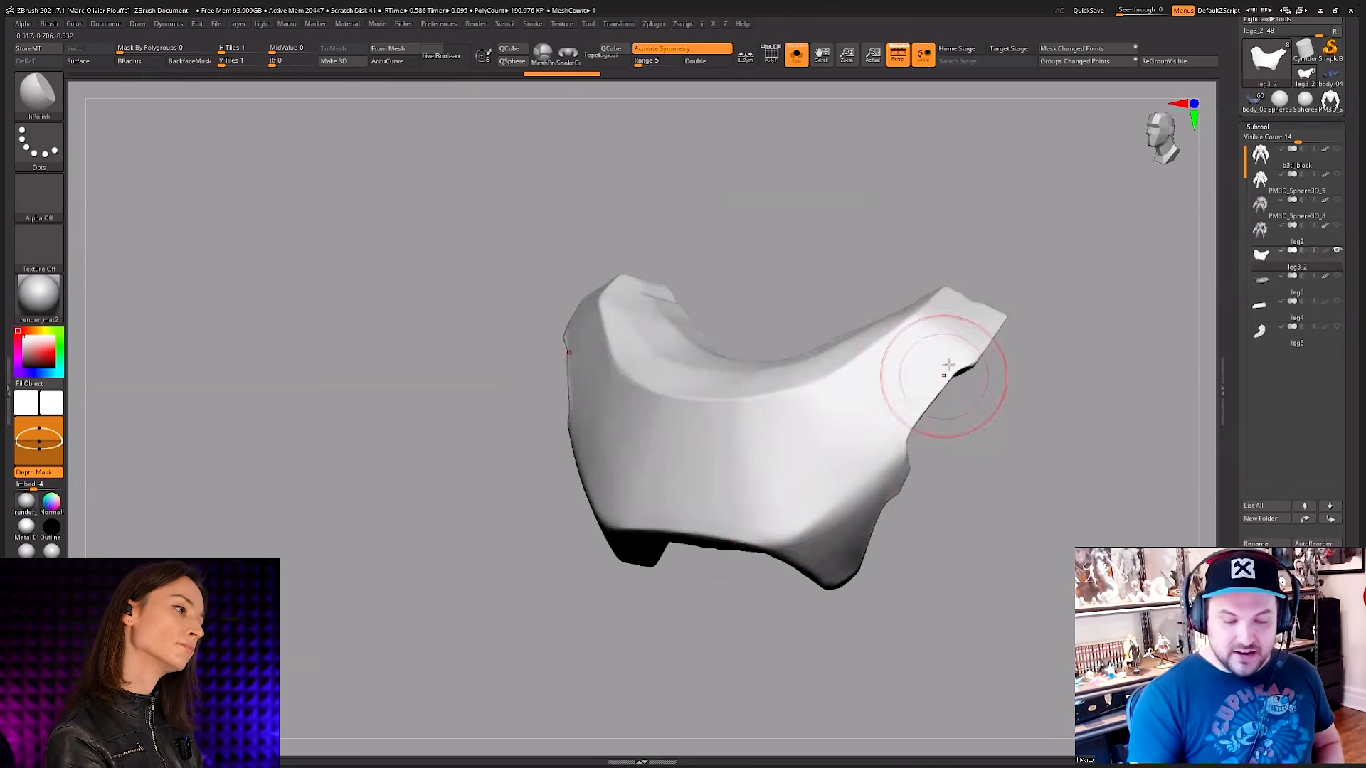
right_click_drag(945, 372, 910, 462)
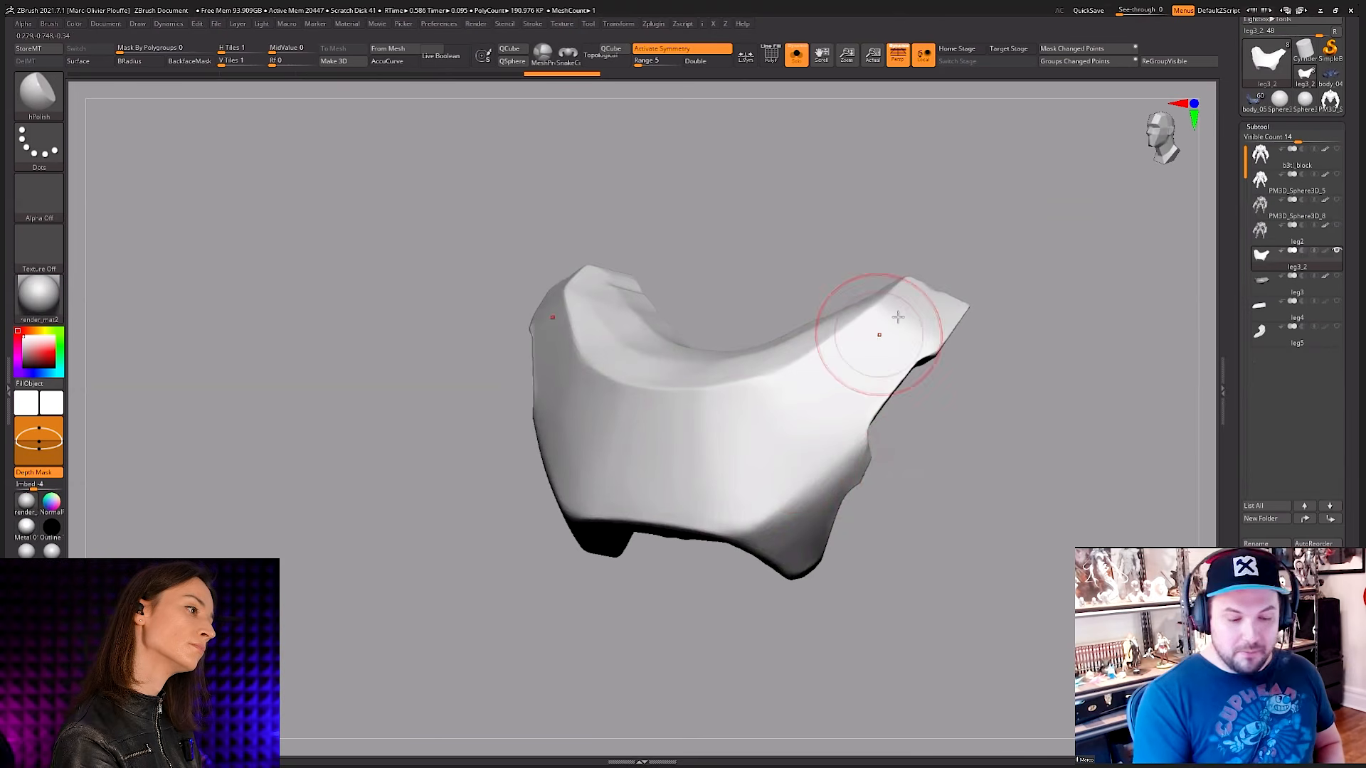
Step: Show the curved leg plate in the Metal 01 material and enlarge the hPolish brush
left_click(26, 528)
mouse_move(791, 448)
right_mouse_down()
mouse_move(814, 463)
mouse_move(831, 435)
right_mouse_up()
key("space")
key("space")
left_click(643, 505)
key("space")
left_click_drag(831, 435, 838, 435)
right_click_drag(831, 438, 854, 417)
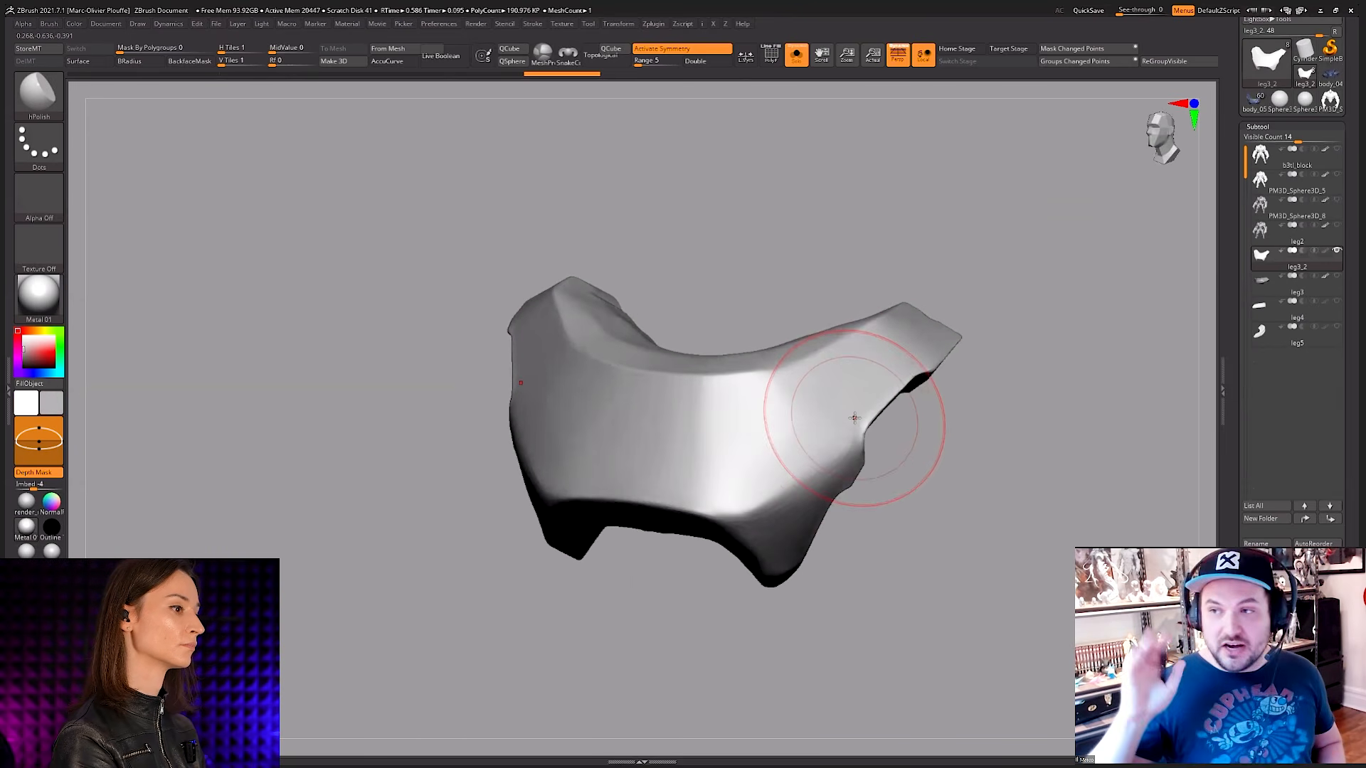
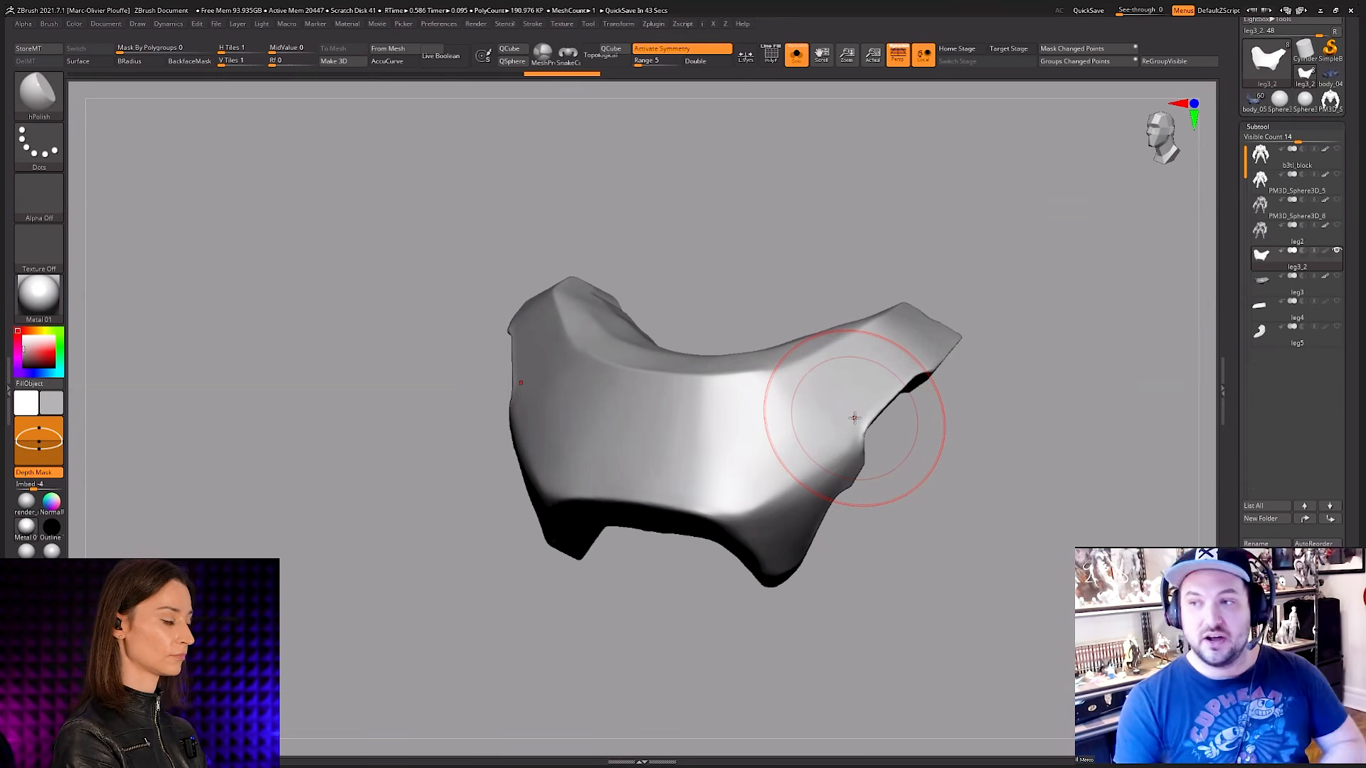
Step: Polish the curved plate's front and side faces into flatter planes with a large hPolish brush
right_click_drag(814, 419, 830, 436)
key("space")
left_click_drag(744, 426, 754, 425)
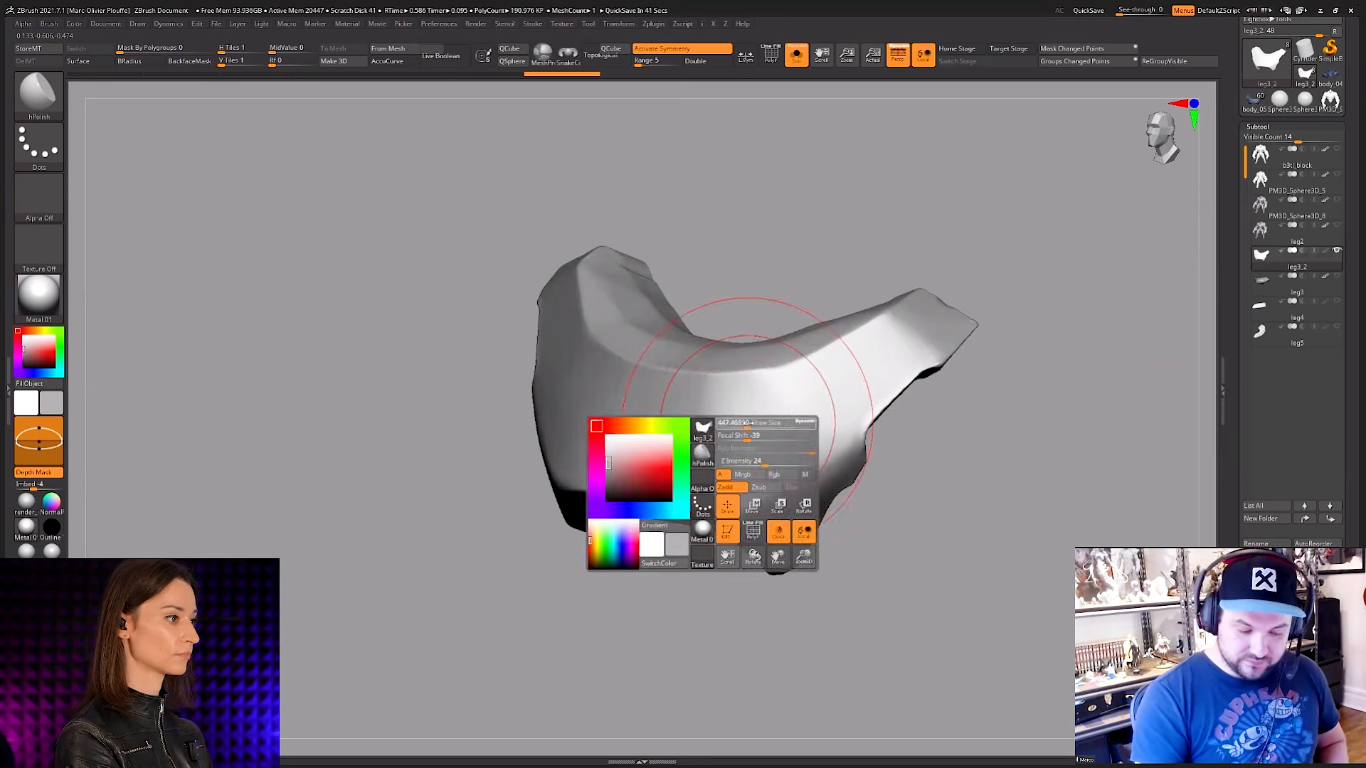
key("space")
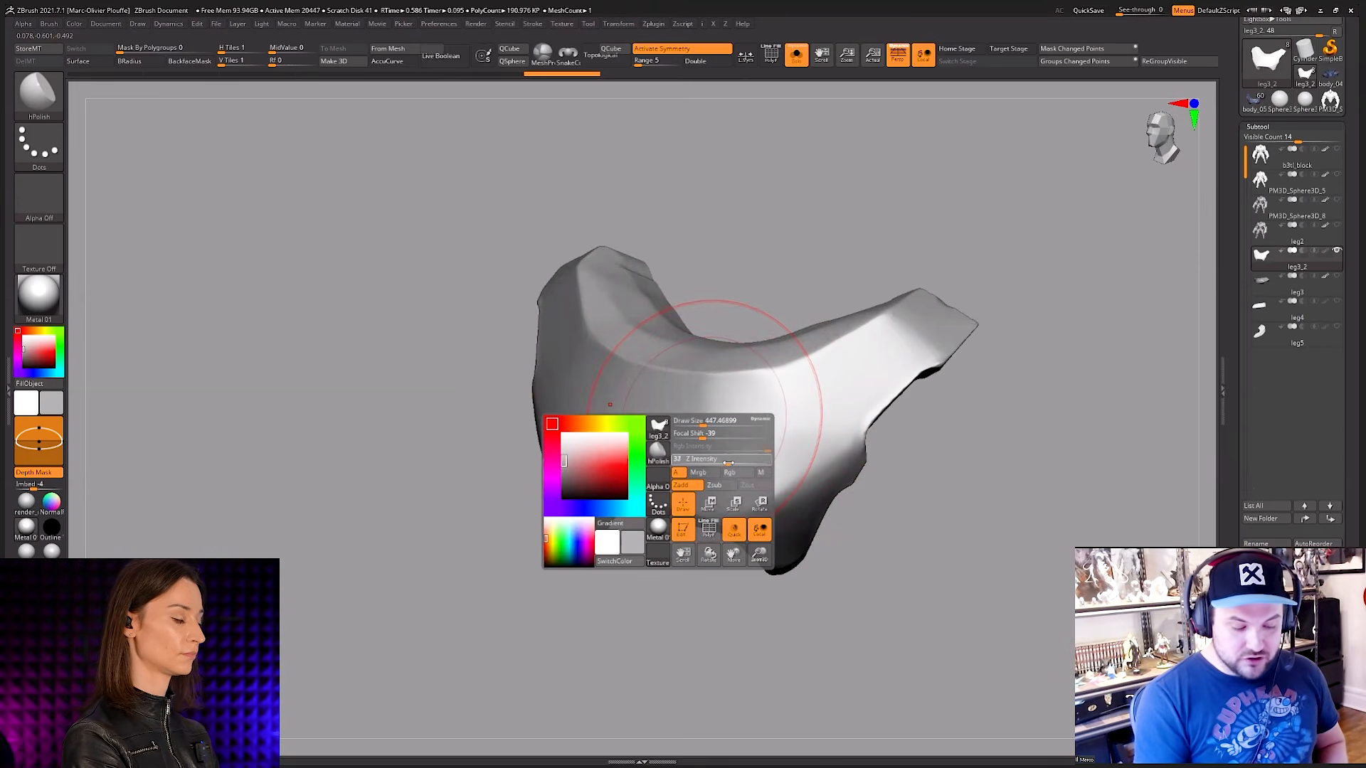
key("space")
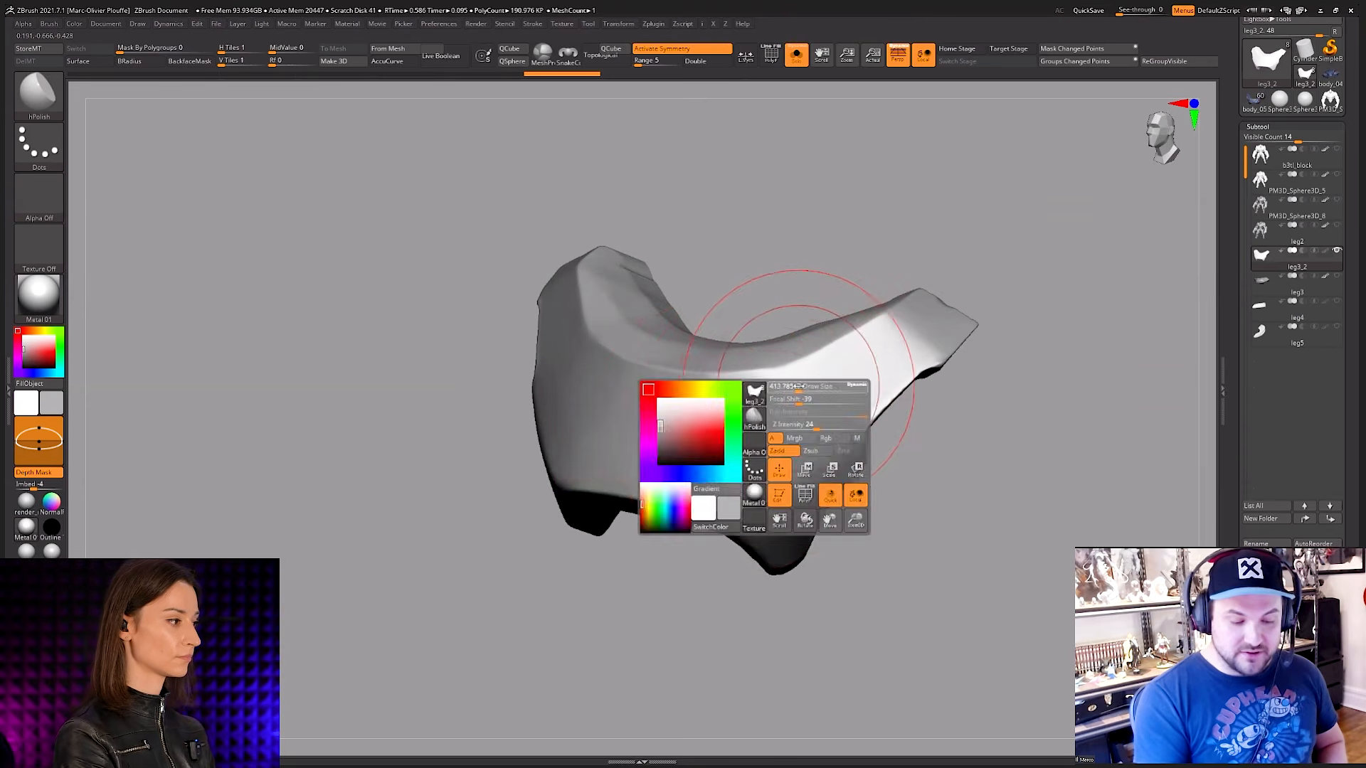
left_click_drag(802, 387, 808, 387)
right_click_drag(694, 409, 875, 342)
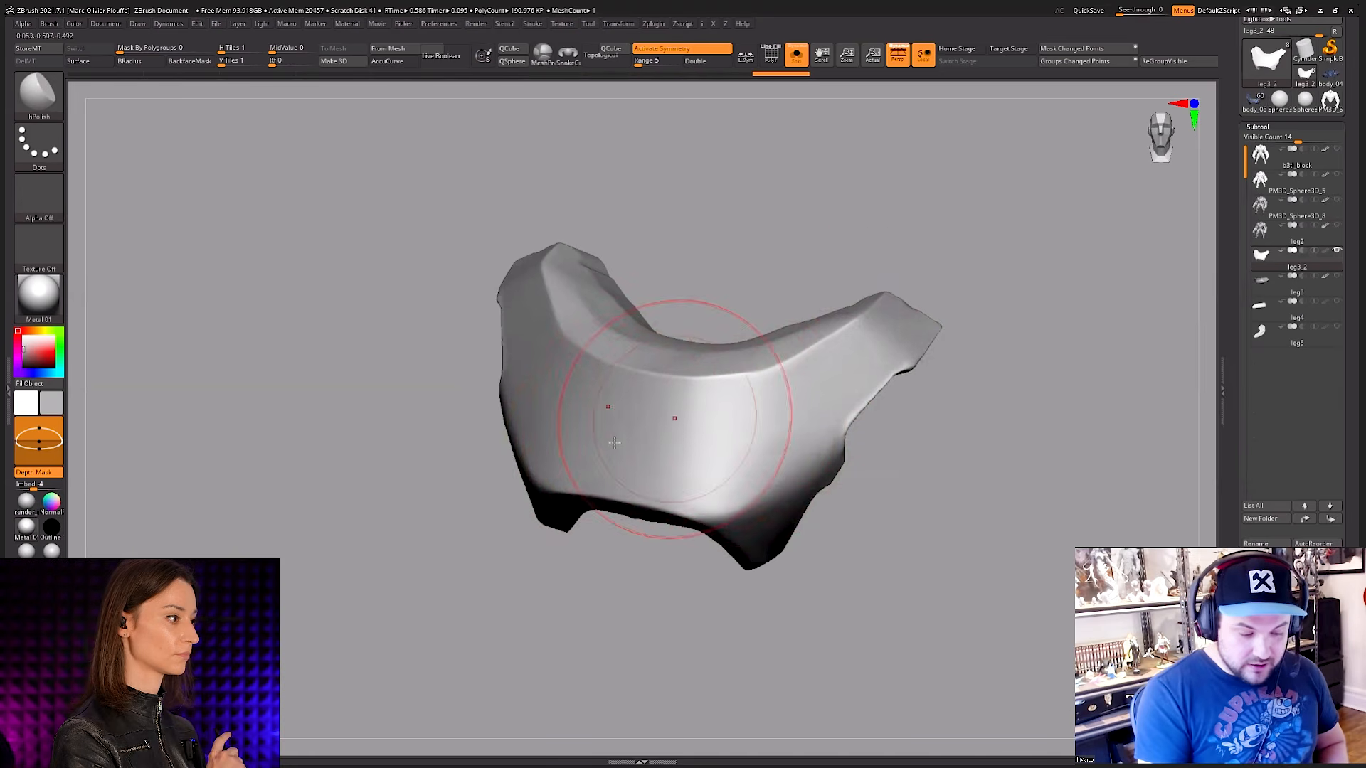
right_click_drag(900, 289, 869, 396)
mouse_move(636, 473)
right_mouse_down()
mouse_move(644, 433)
mouse_move(823, 427)
mouse_move(778, 430)
right_mouse_up()
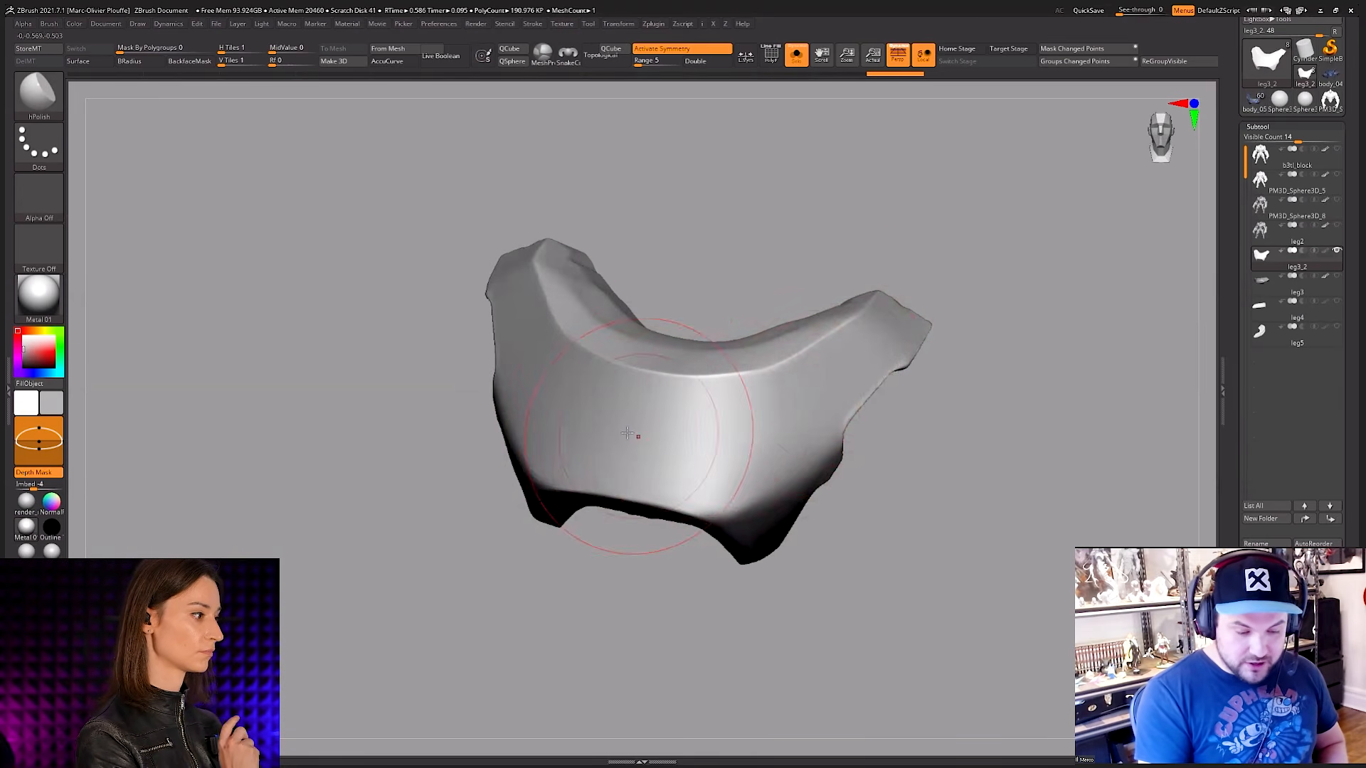
mouse_move(780, 557)
right_mouse_down()
mouse_move(817, 405)
mouse_move(823, 451)
mouse_move(799, 464)
mouse_move(766, 429)
right_mouse_up()
Step: Try a stroke down the plate's front with a small Standard brush, and undo it
key("x")
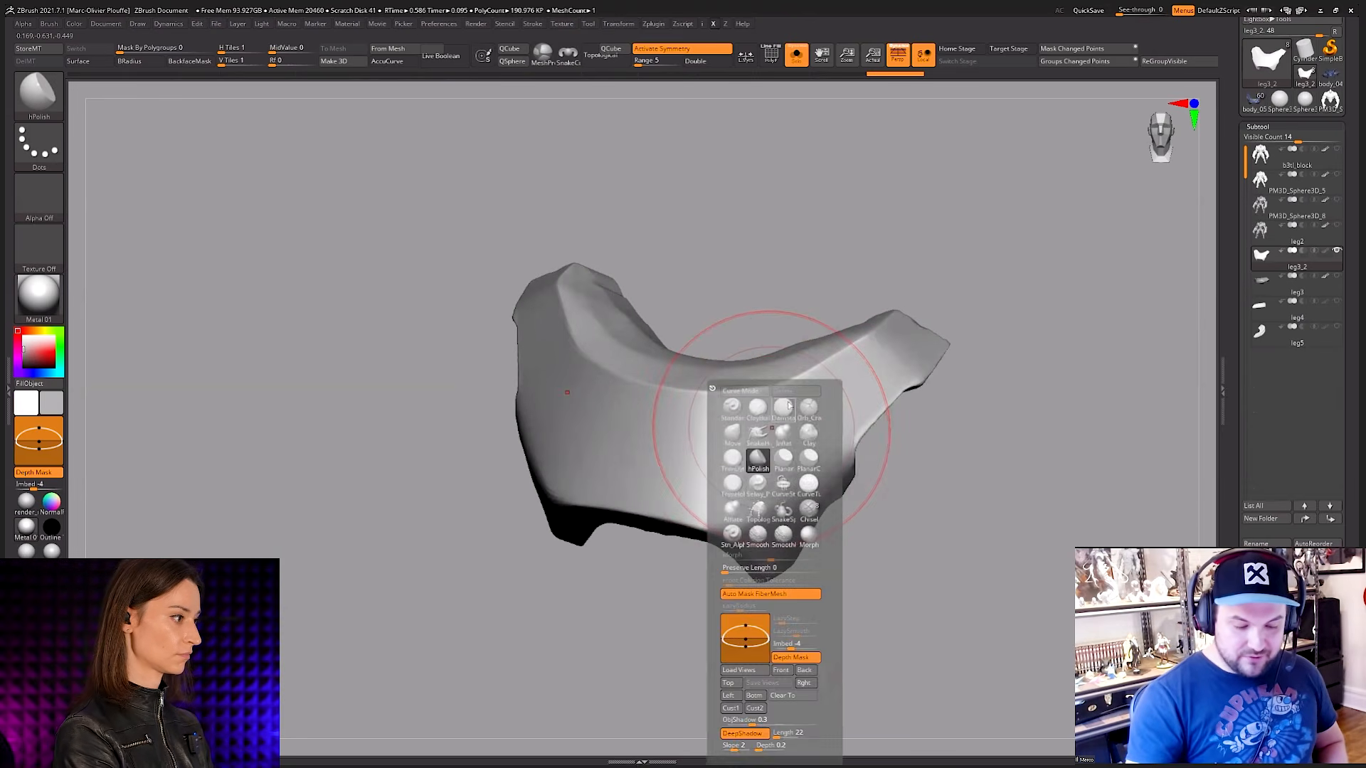
left_click(782, 407)
key("space")
left_click_drag(750, 427, 737, 427)
key("x")
left_click(703, 404)
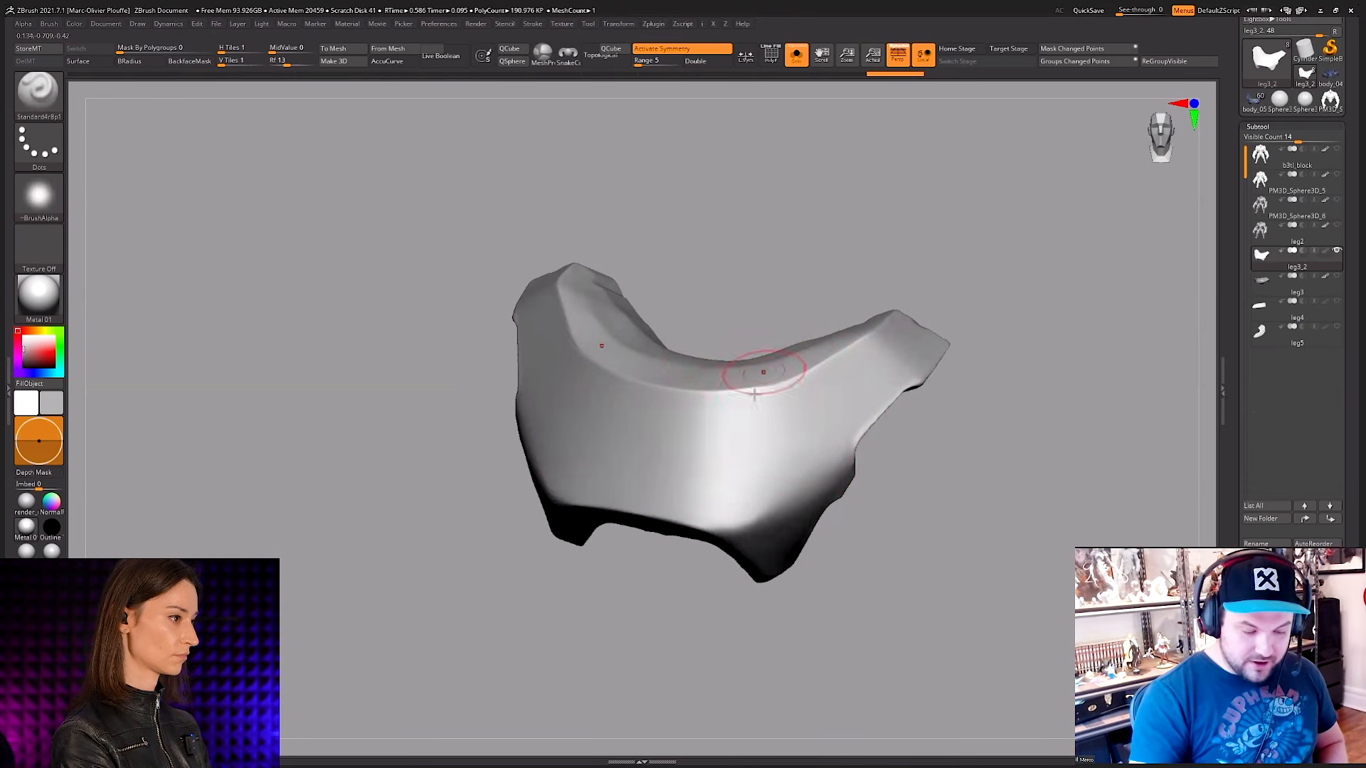
mouse_move(756, 381)
right_mouse_down()
mouse_move(795, 494)
mouse_move(753, 427)
mouse_move(733, 511)
right_mouse_up()
key("space")
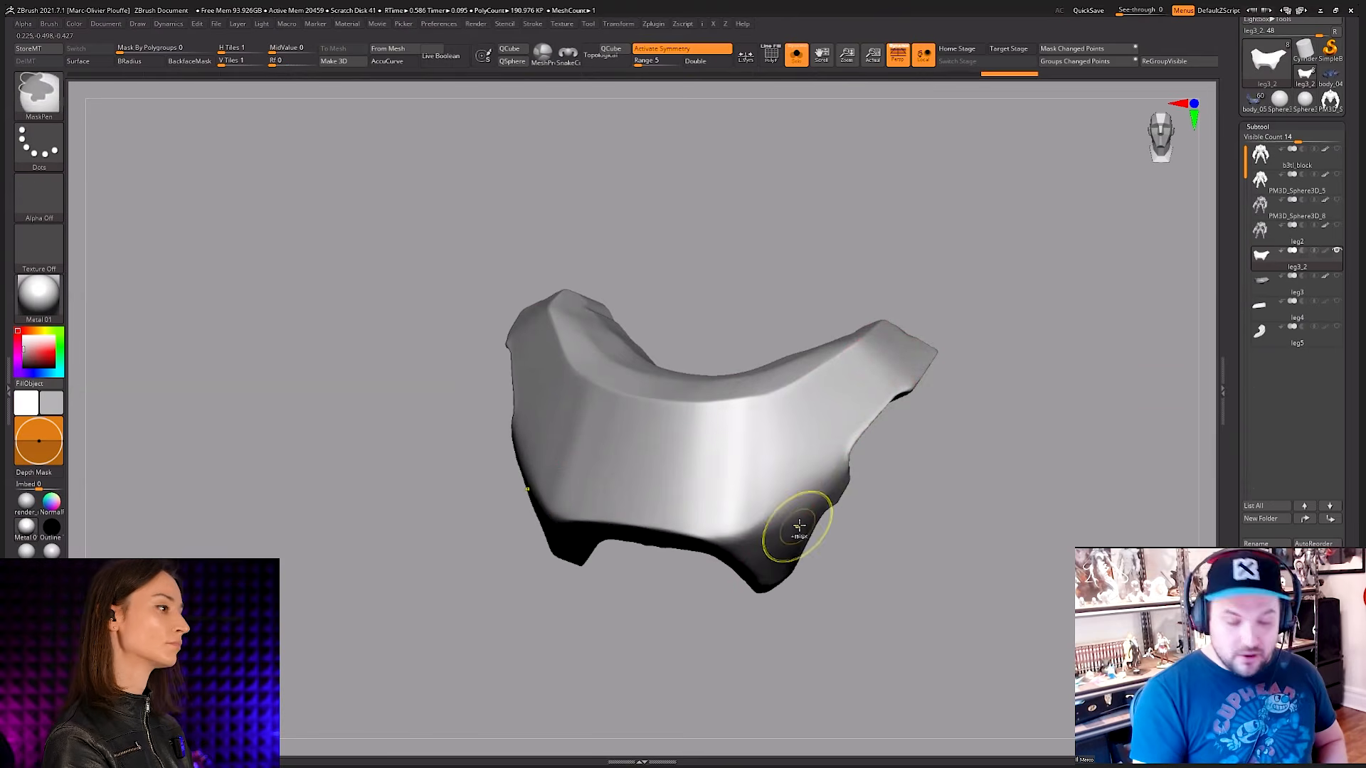
key("ctrl+z")
key("space")
left_click(805, 403)
key("ctrl+z")
Step: Flatten the plate's front face and the adjoining side face with a medium-sized hPolish brush
key("space")
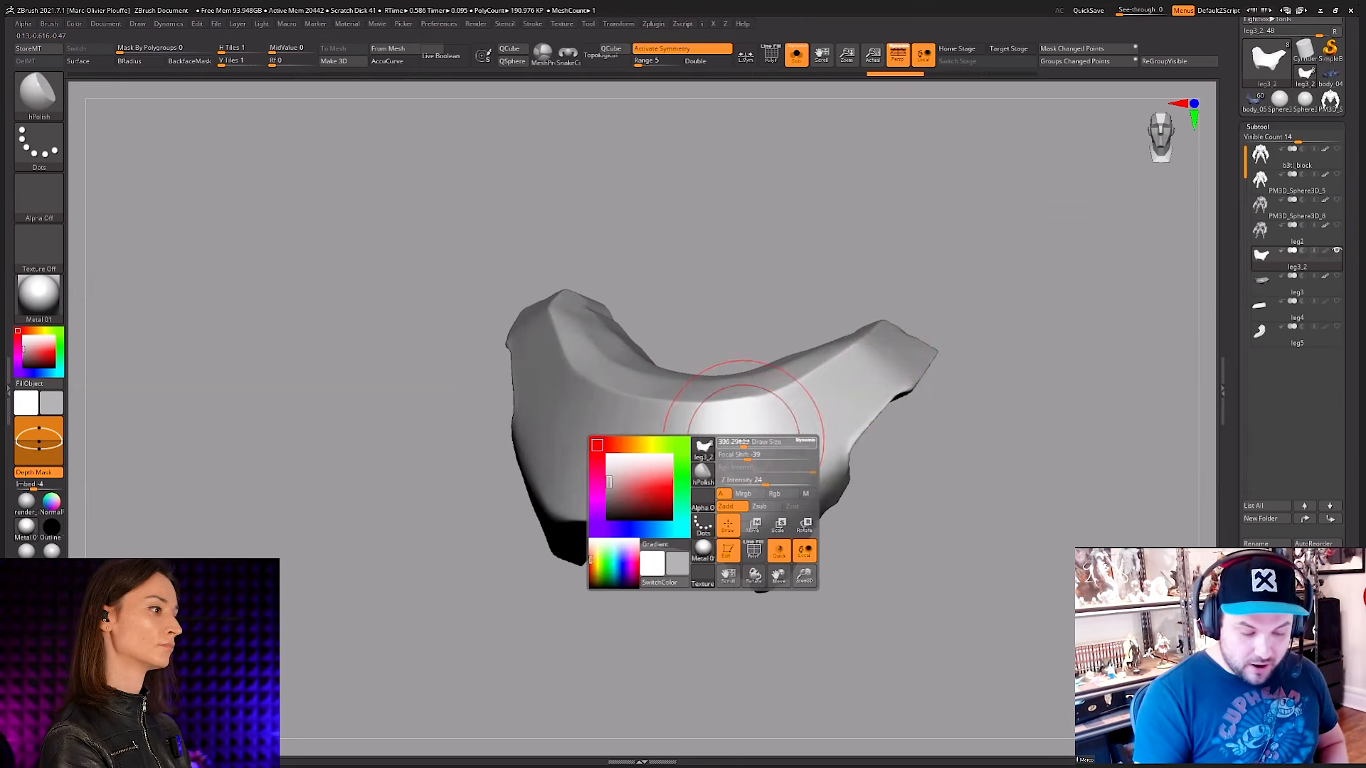
key("space")
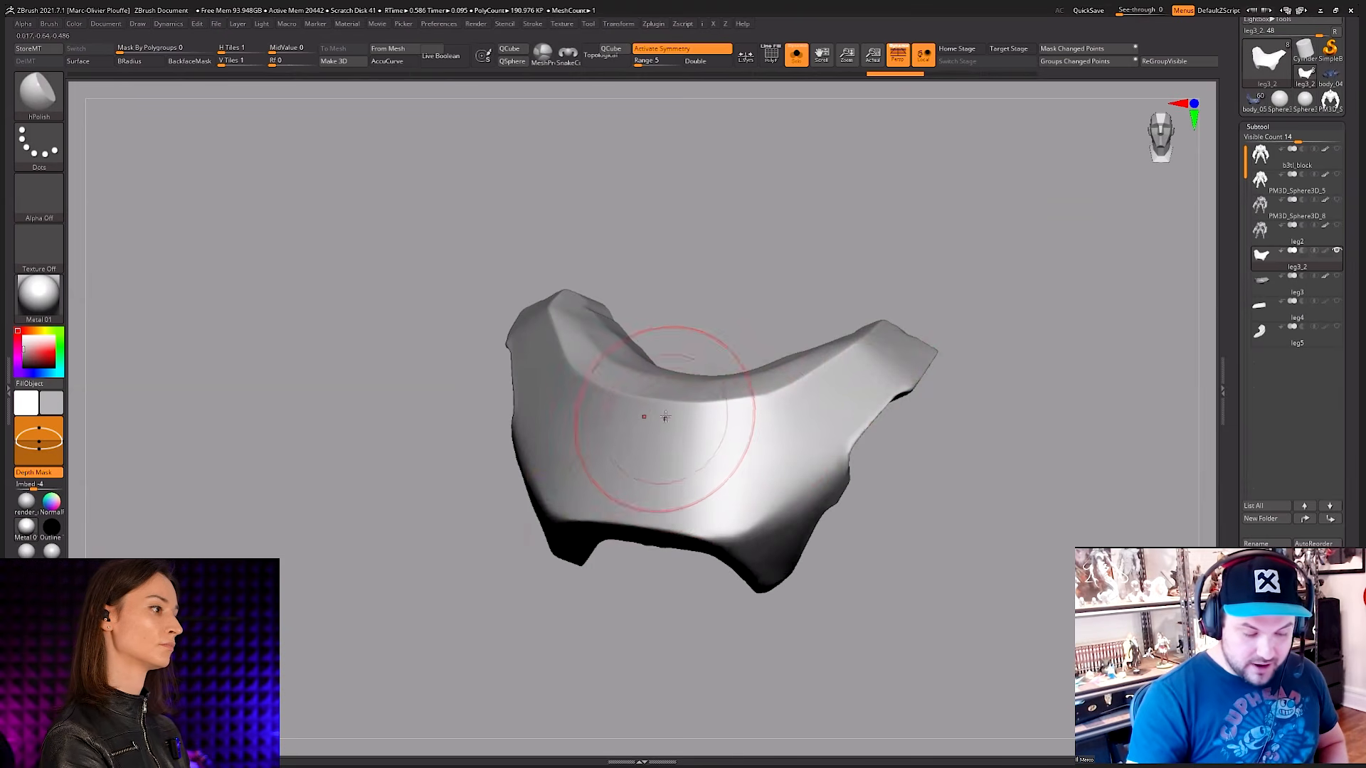
mouse_move(647, 491)
left_mouse_down()
mouse_move(710, 411)
mouse_move(646, 469)
mouse_move(649, 506)
left_mouse_up()
mouse_move(762, 451)
left_mouse_down()
mouse_move(839, 396)
mouse_move(828, 416)
left_mouse_up()
Step: Undo and redo the last three polish strokes to compare the surface before and after
key("ctrl+z")
key("ctrl+z")
key("ctrl+z")
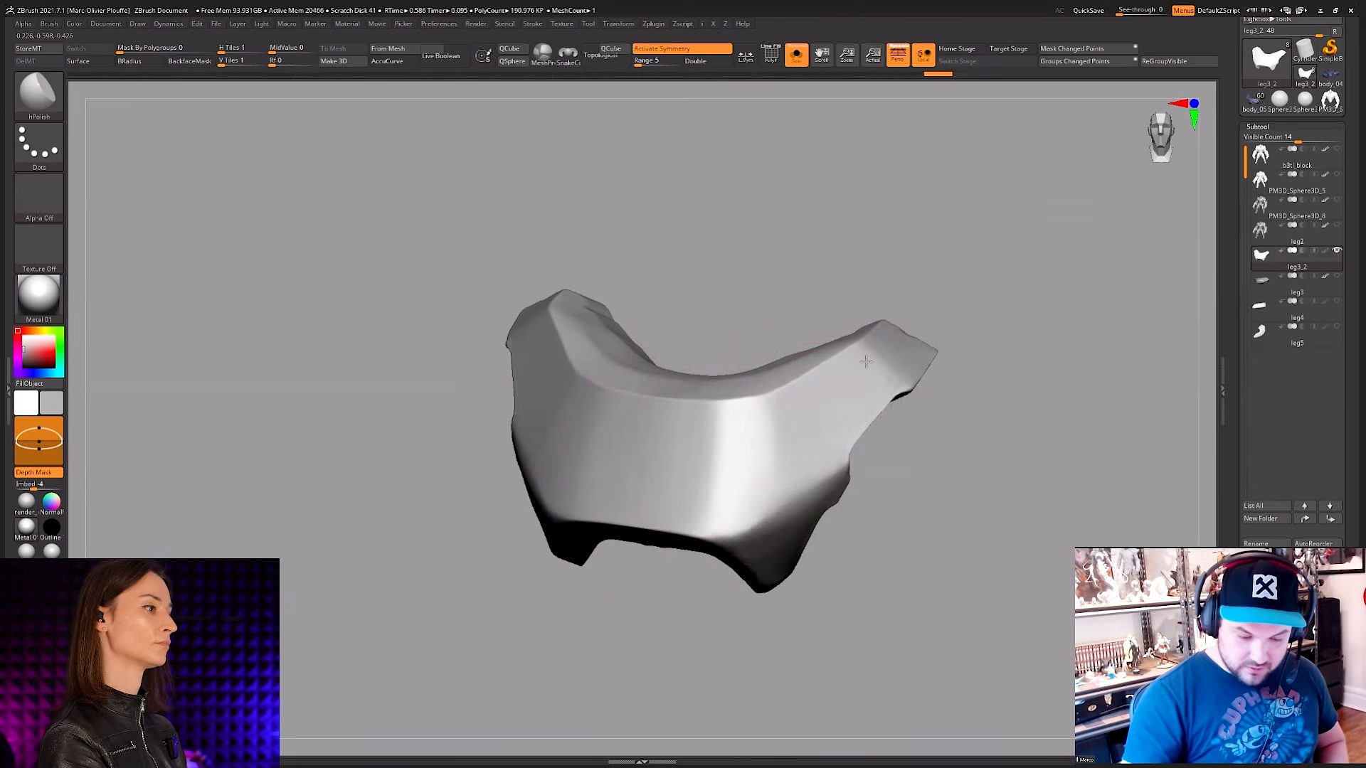
key("ctrl+shift+z")
key("ctrl+shift+z")
key("ctrl+shift+z")
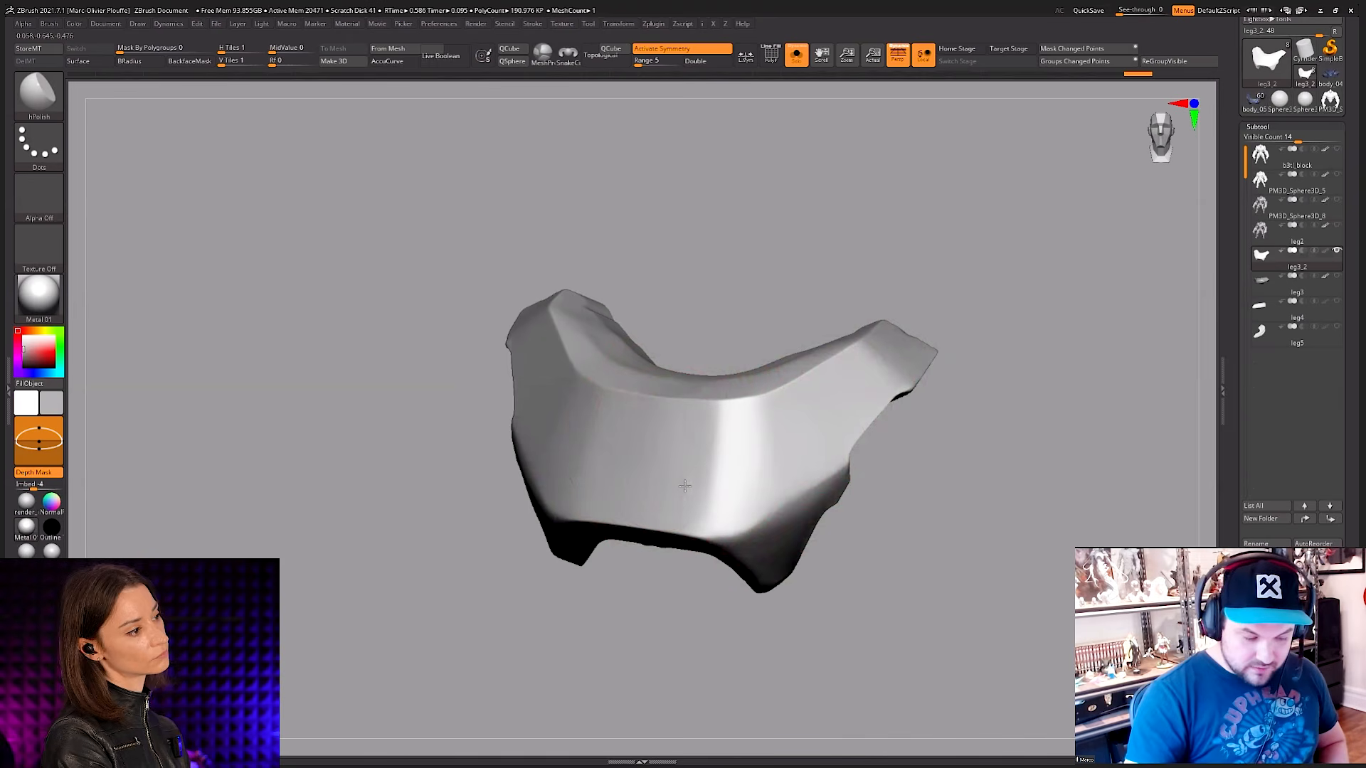
Step: Sharpen the vertical creases on both sides of the plate's front face with hPolish strokes, checking the shape from below
left_click_drag(654, 432, 676, 429)
mouse_move(844, 345)
left_mouse_down()
mouse_move(833, 311)
mouse_move(846, 291)
mouse_move(1046, 375)
left_mouse_up()
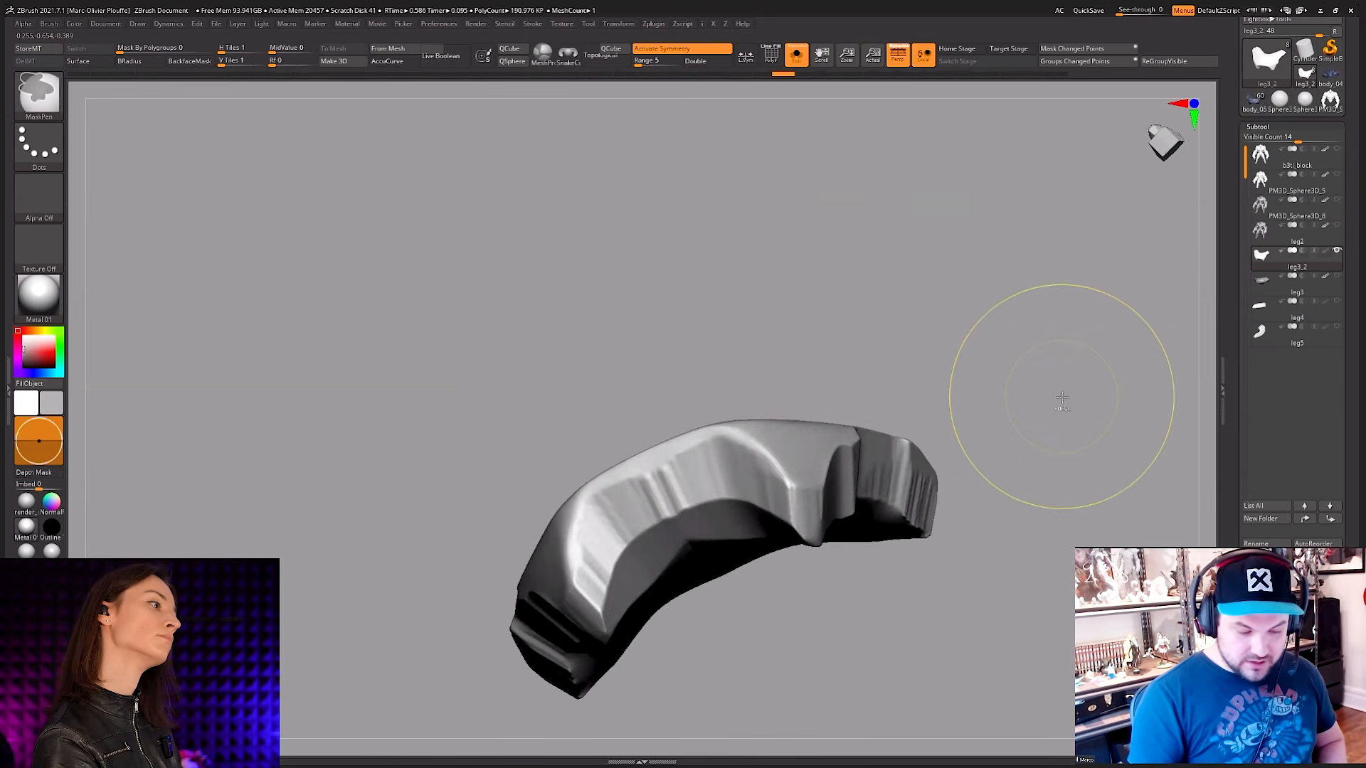
key("ctrl+z")
key("ctrl+shift+z")
key("ctrl+shift+z")
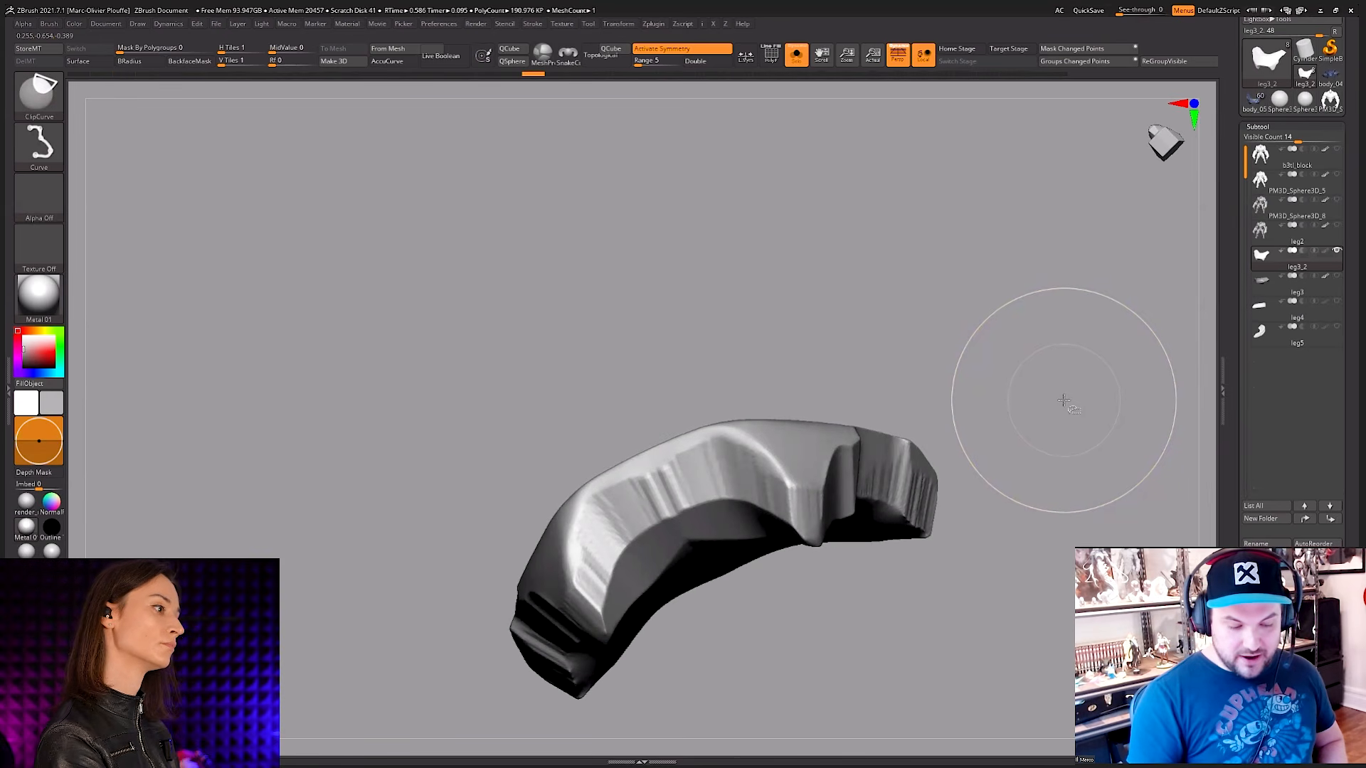
mouse_move(1006, 397)
left_mouse_down()
mouse_move(817, 473)
mouse_move(778, 464)
left_mouse_up()
left_click_drag(711, 398, 713, 541)
left_click_drag(646, 407, 677, 525)
mouse_move(802, 400)
left_mouse_down()
mouse_move(772, 471)
mouse_move(715, 447)
left_mouse_up()
Step: Refine the crease between the plate's front and side faces with a much smaller hPolish brush
key("space")
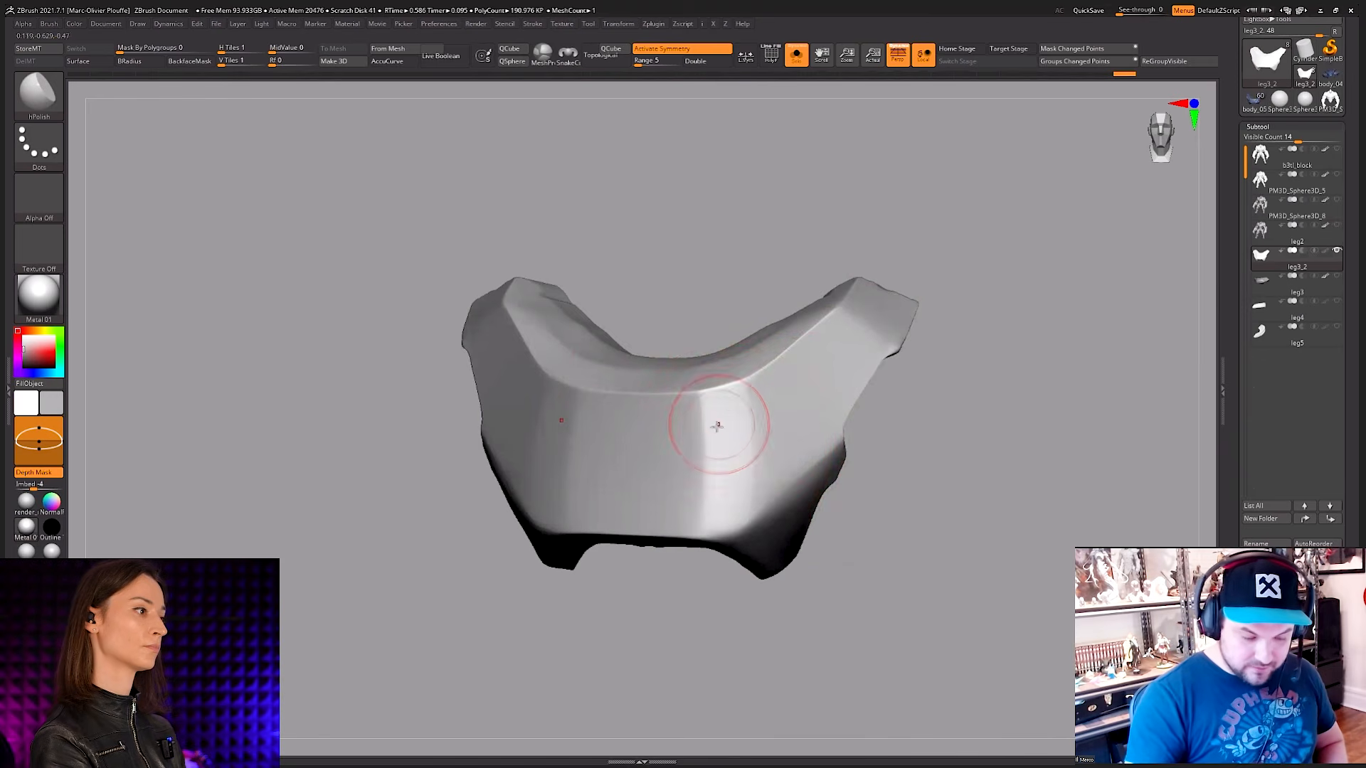
mouse_move(768, 445)
right_mouse_down()
mouse_move(768, 387)
mouse_move(708, 384)
right_mouse_up()
key("space")
key("space")
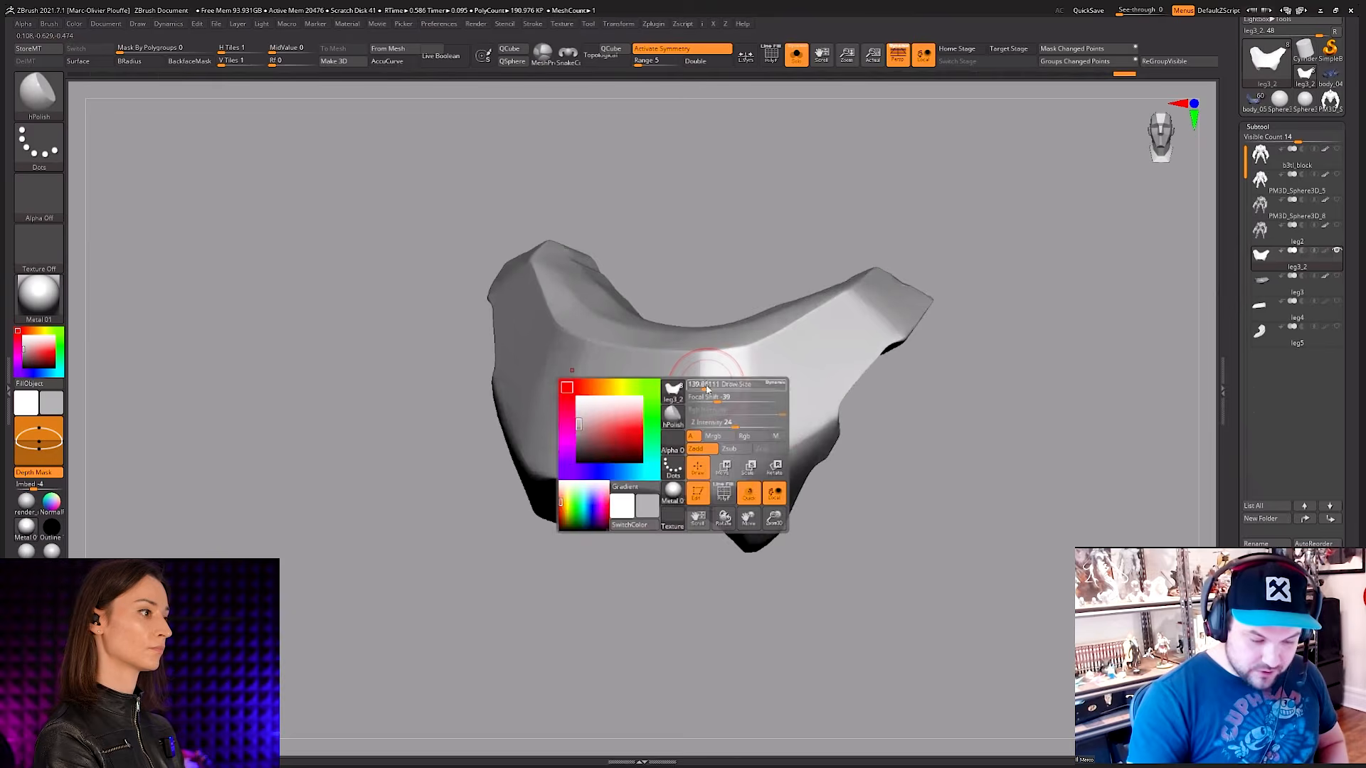
key("space")
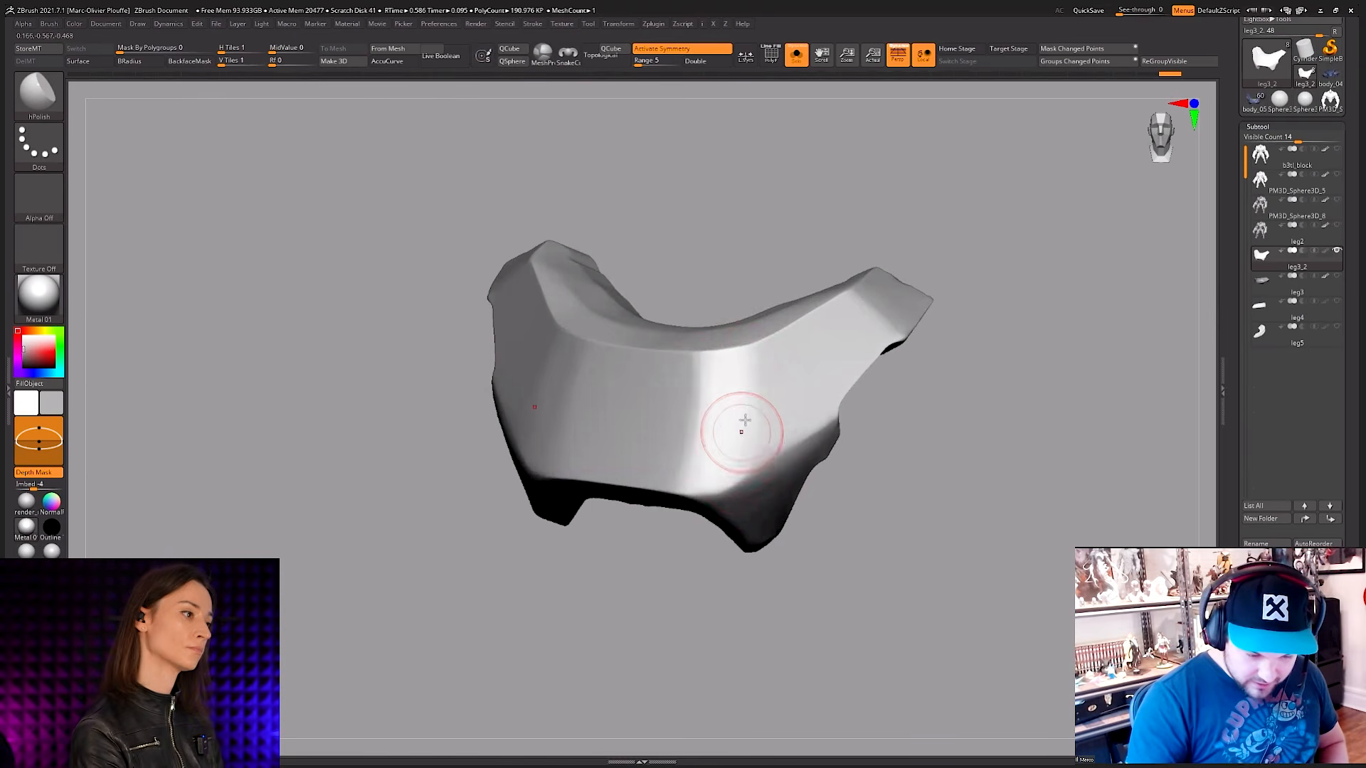
key("space")
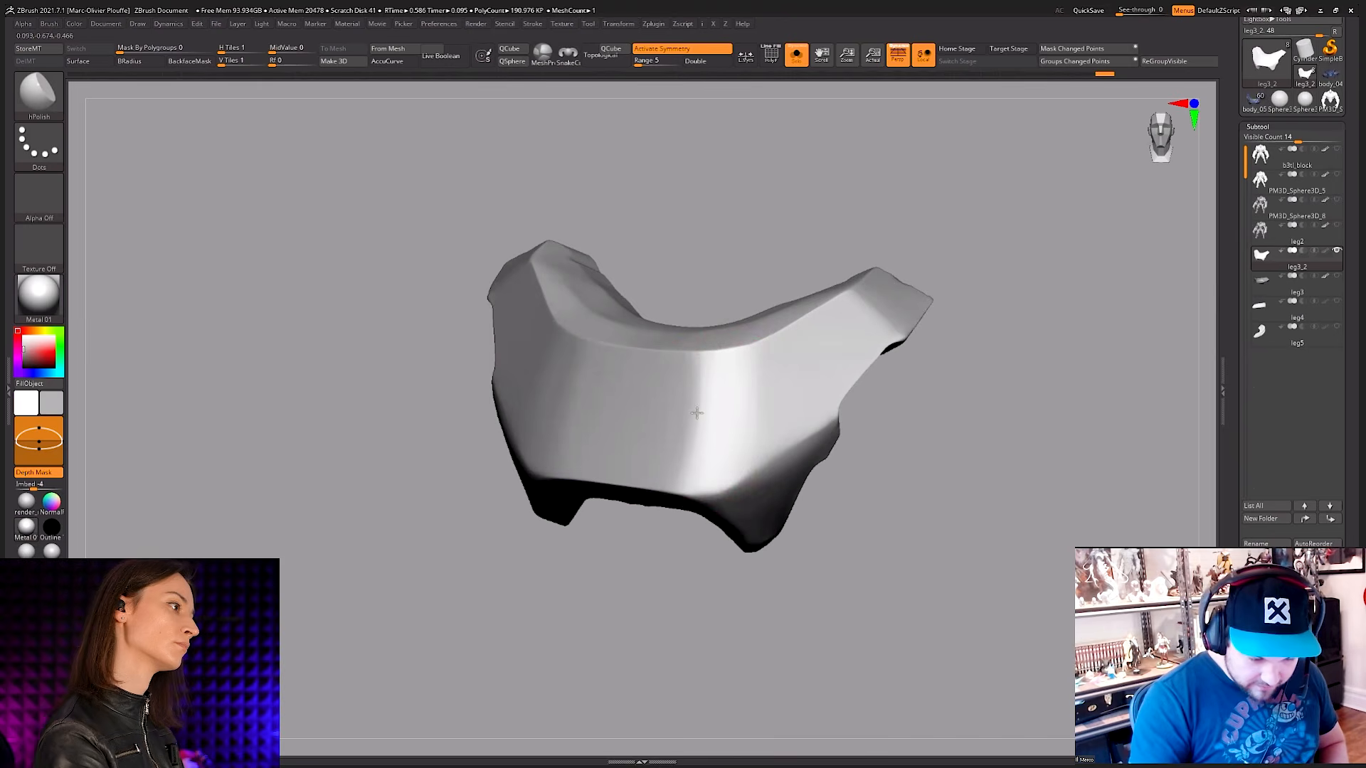
left_click_drag(696, 513, 771, 465)
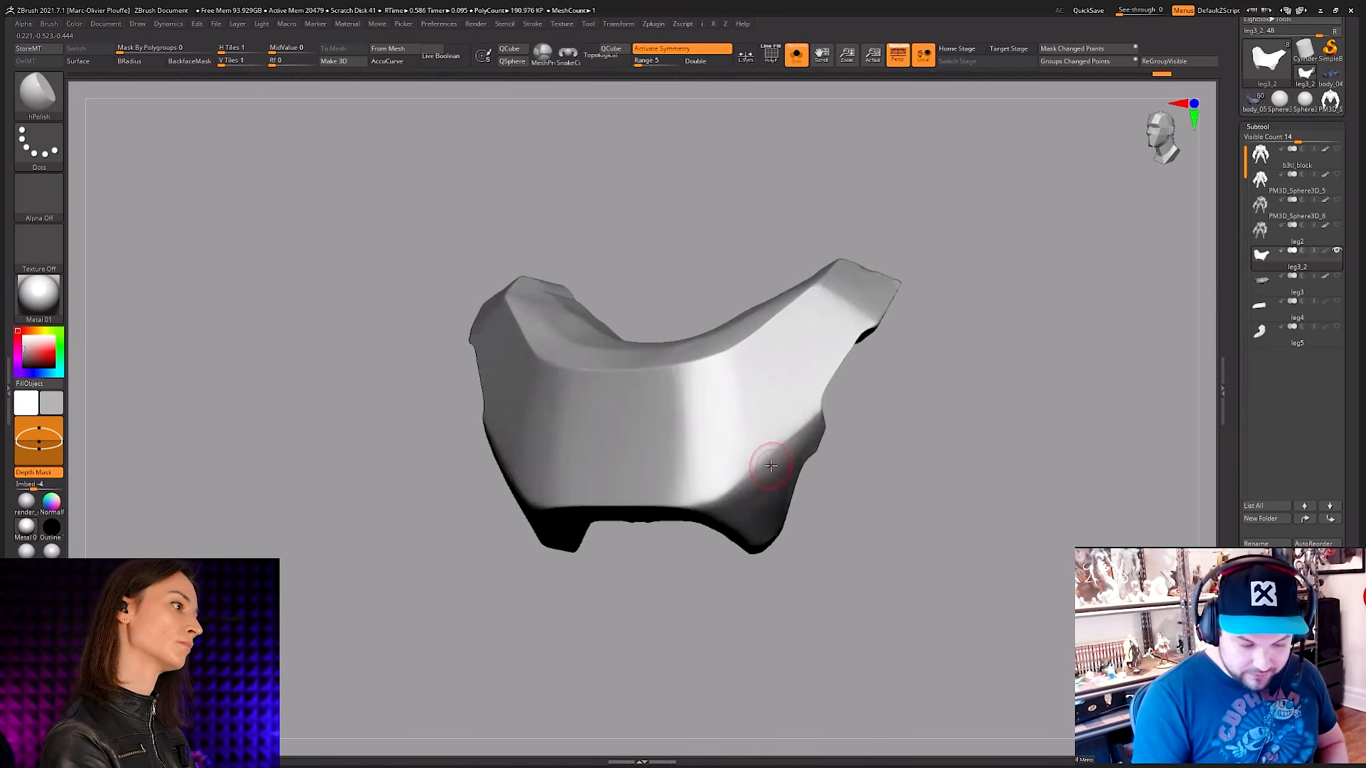
mouse_move(768, 384)
left_mouse_down()
mouse_move(707, 378)
mouse_move(723, 384)
left_mouse_up()
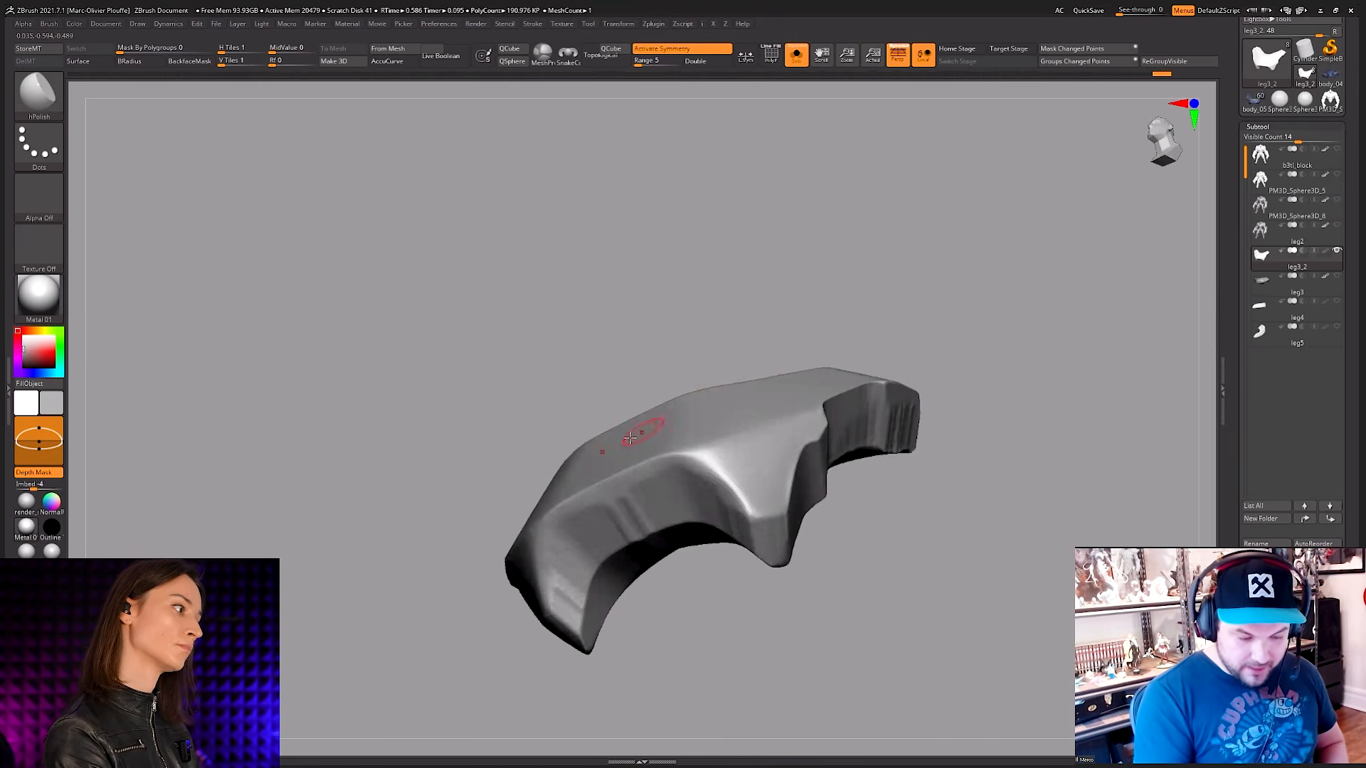
left_click_drag(608, 455, 670, 434)
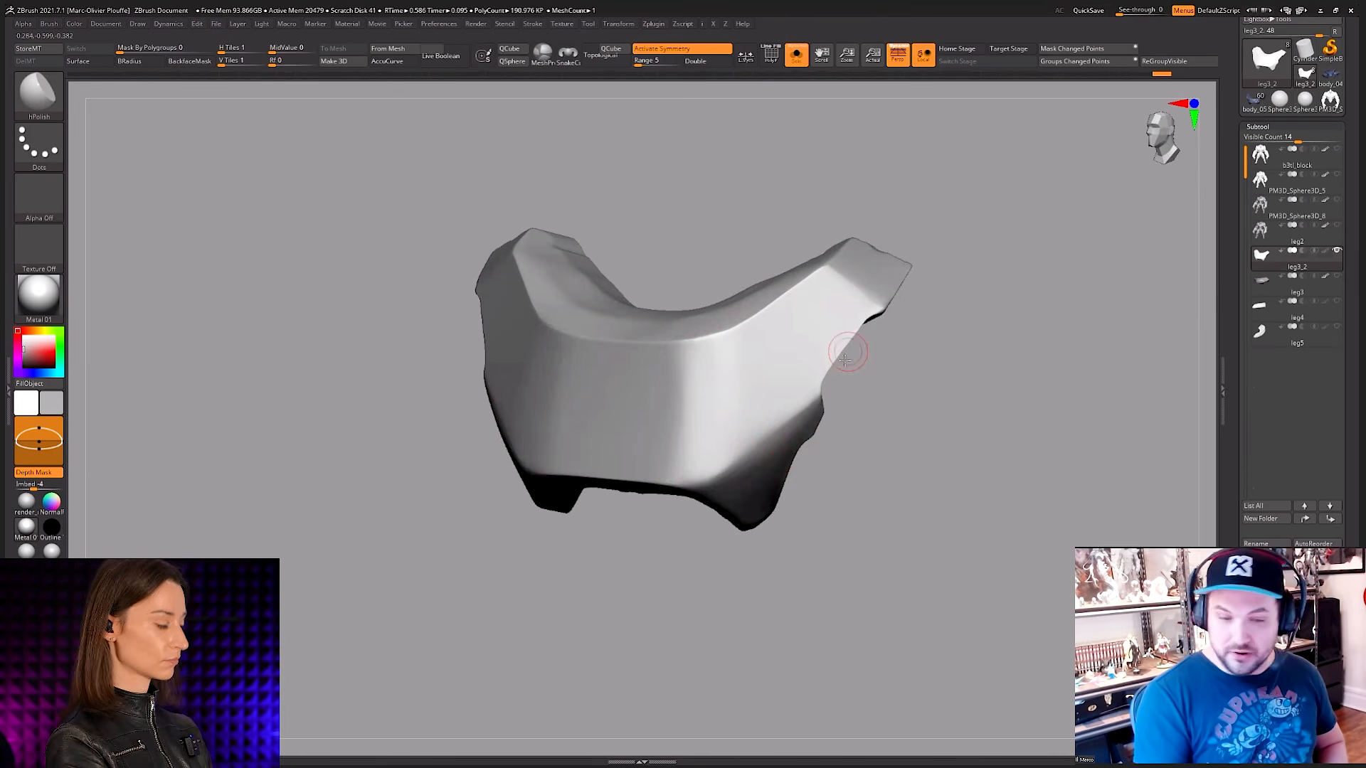
mouse_move(783, 349)
right_mouse_down()
mouse_move(677, 377)
mouse_move(840, 311)
right_mouse_up()
Step: Enlarge the hPolish brush and flatten the side face leading up to the plate's raised end
key("space")
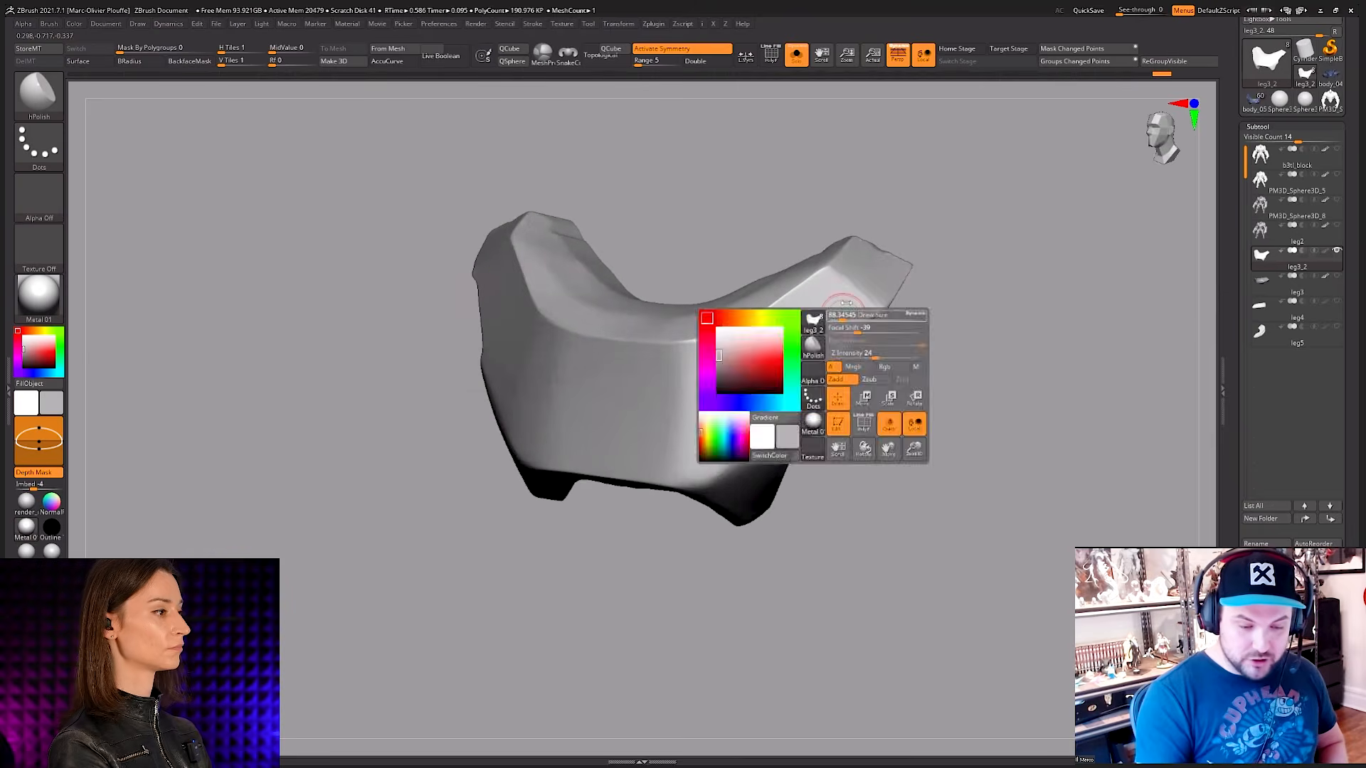
left_click_drag(850, 298, 867, 296)
key("space")
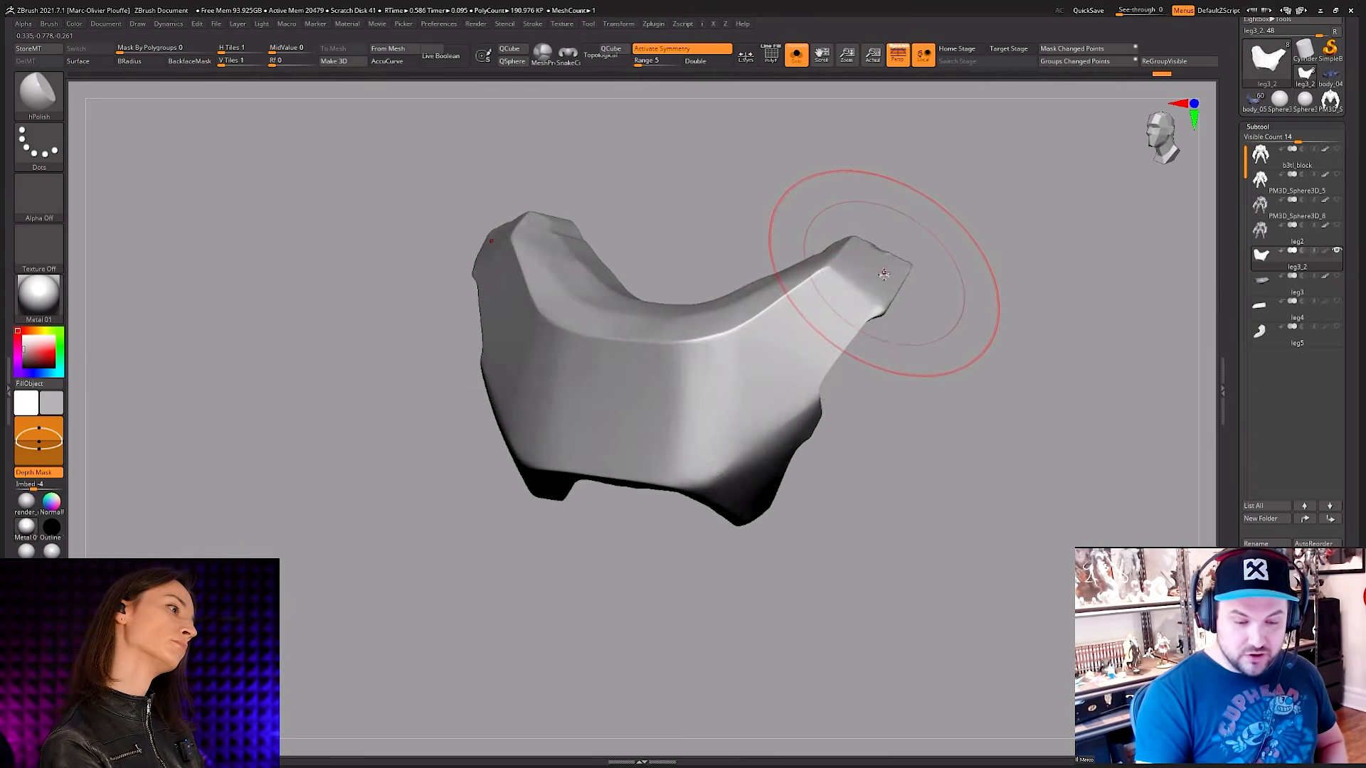
key("shift")
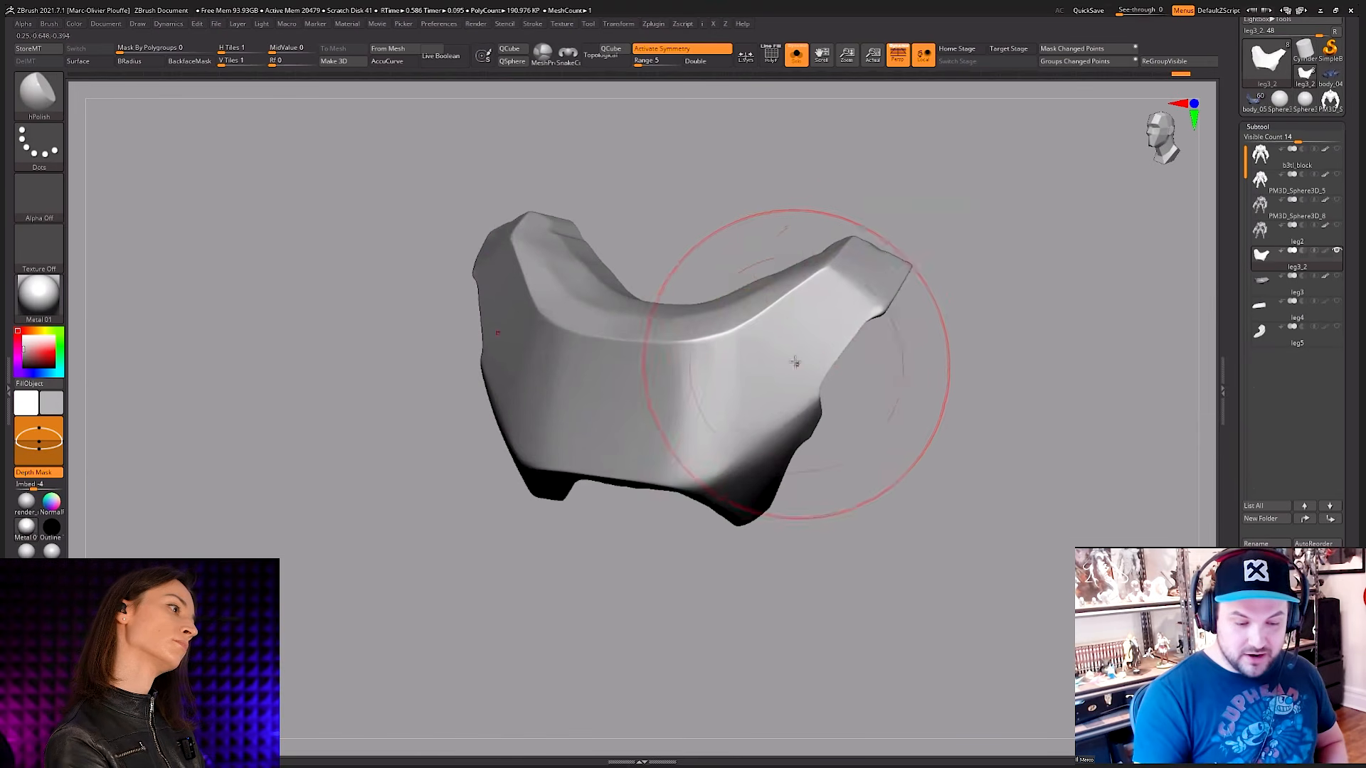
right_click_drag(796, 363, 812, 332)
key("ctrl+shift")
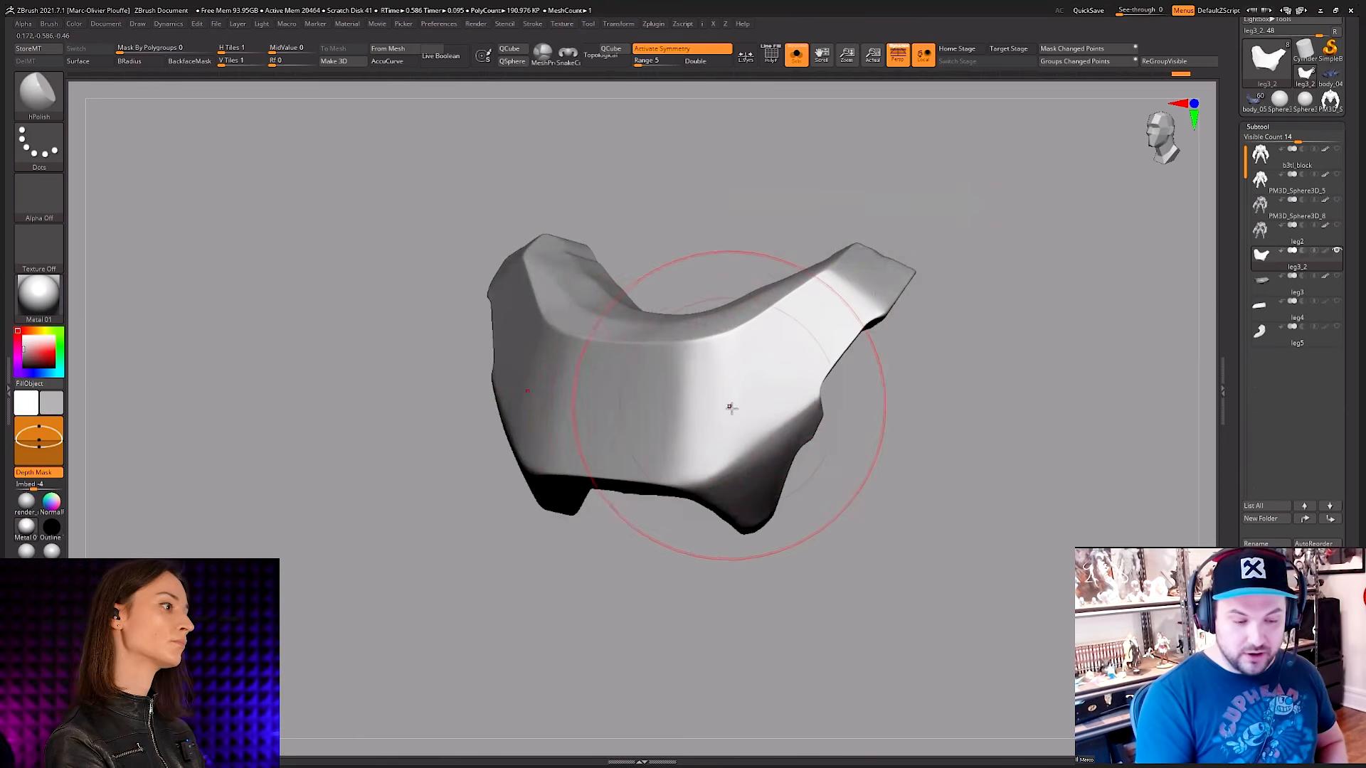
Step: Polish the plate's front face, side faces and lower bevels into clean planes with symmetrical hPolish strokes
right_click_drag(732, 402, 706, 538)
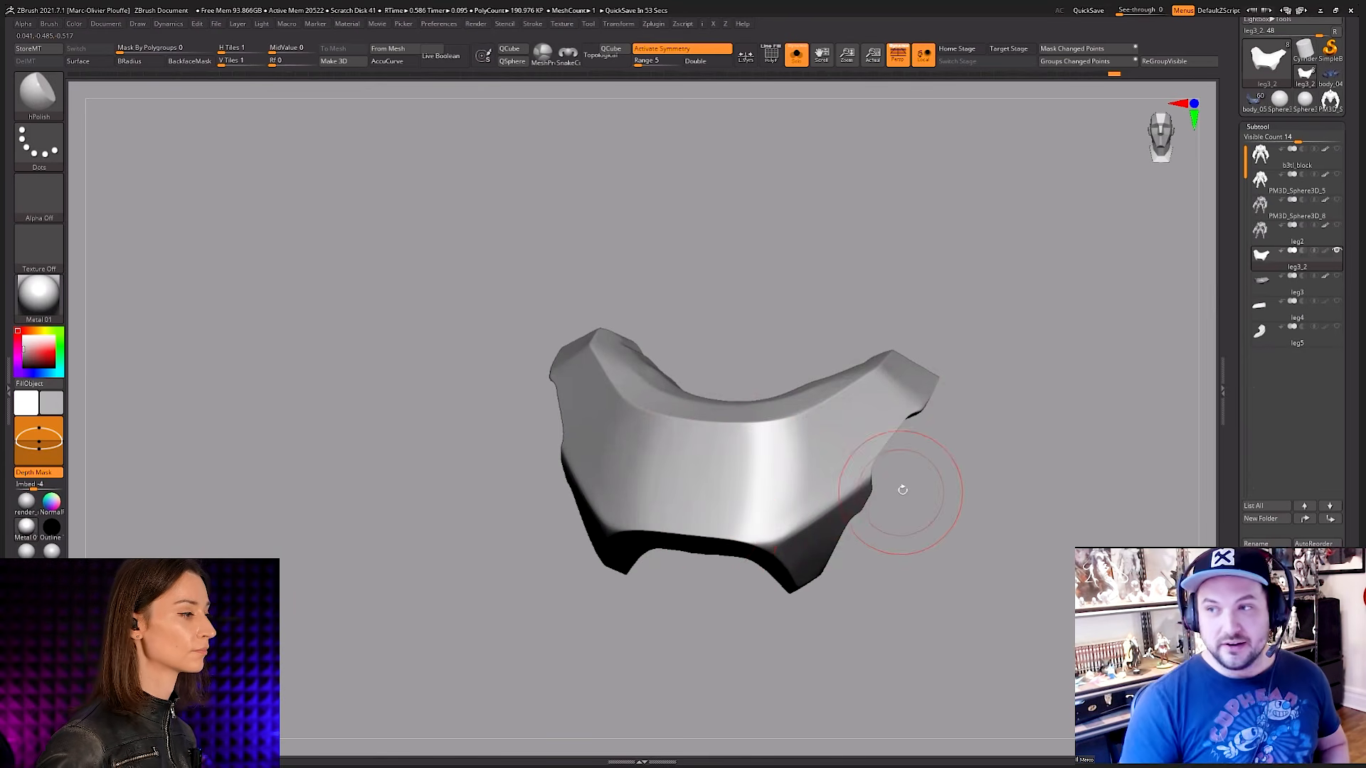
mouse_move(912, 511)
left_mouse_down()
mouse_move(875, 519)
mouse_move(909, 512)
left_mouse_up()
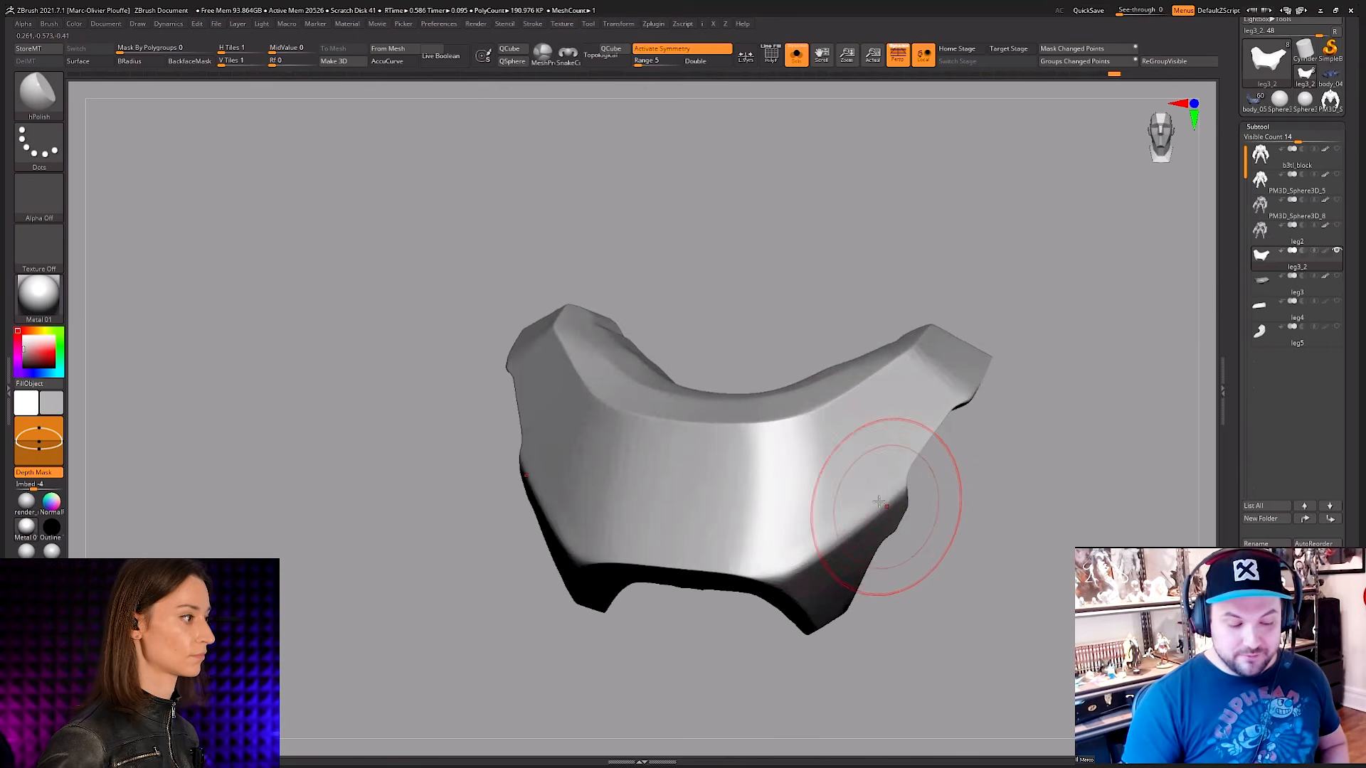
right_click_drag(558, 442, 576, 431)
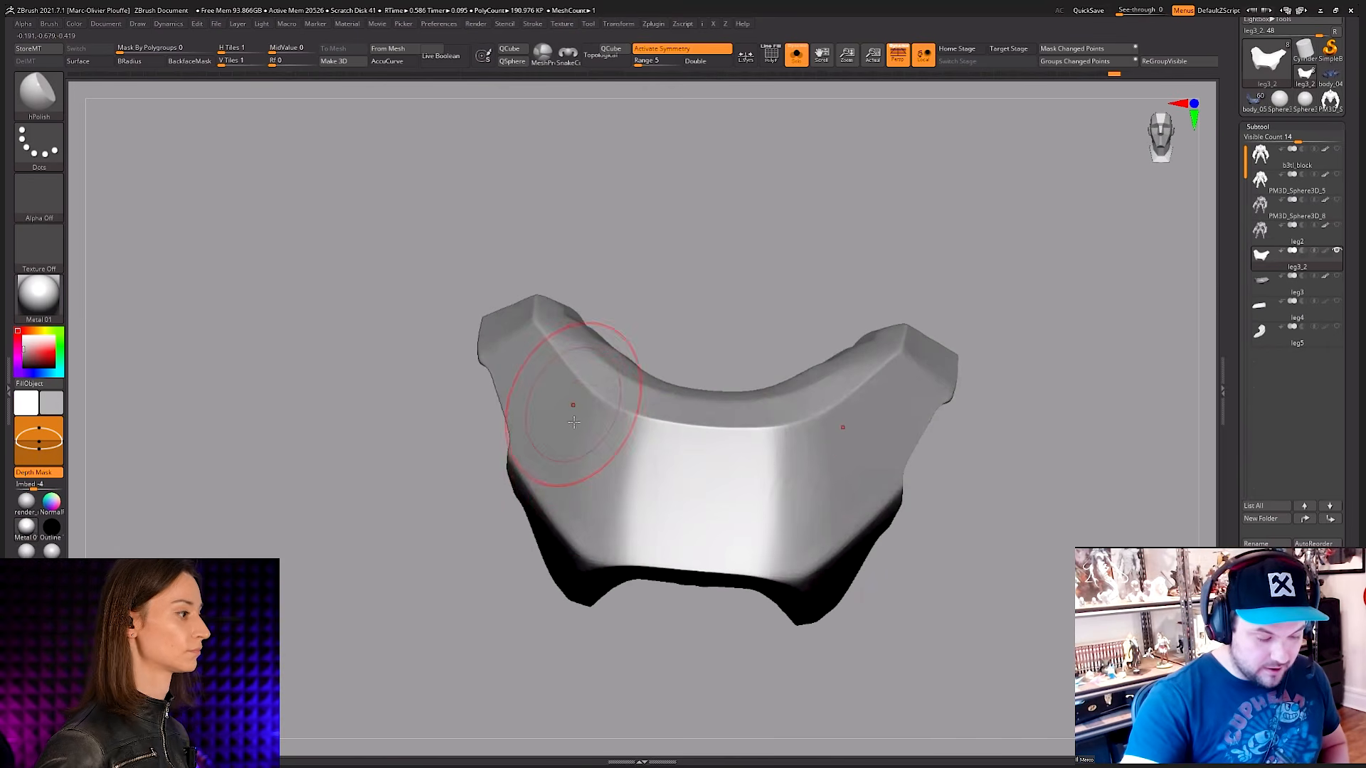
left_click_drag(574, 422, 577, 525)
right_click_drag(578, 491, 884, 488)
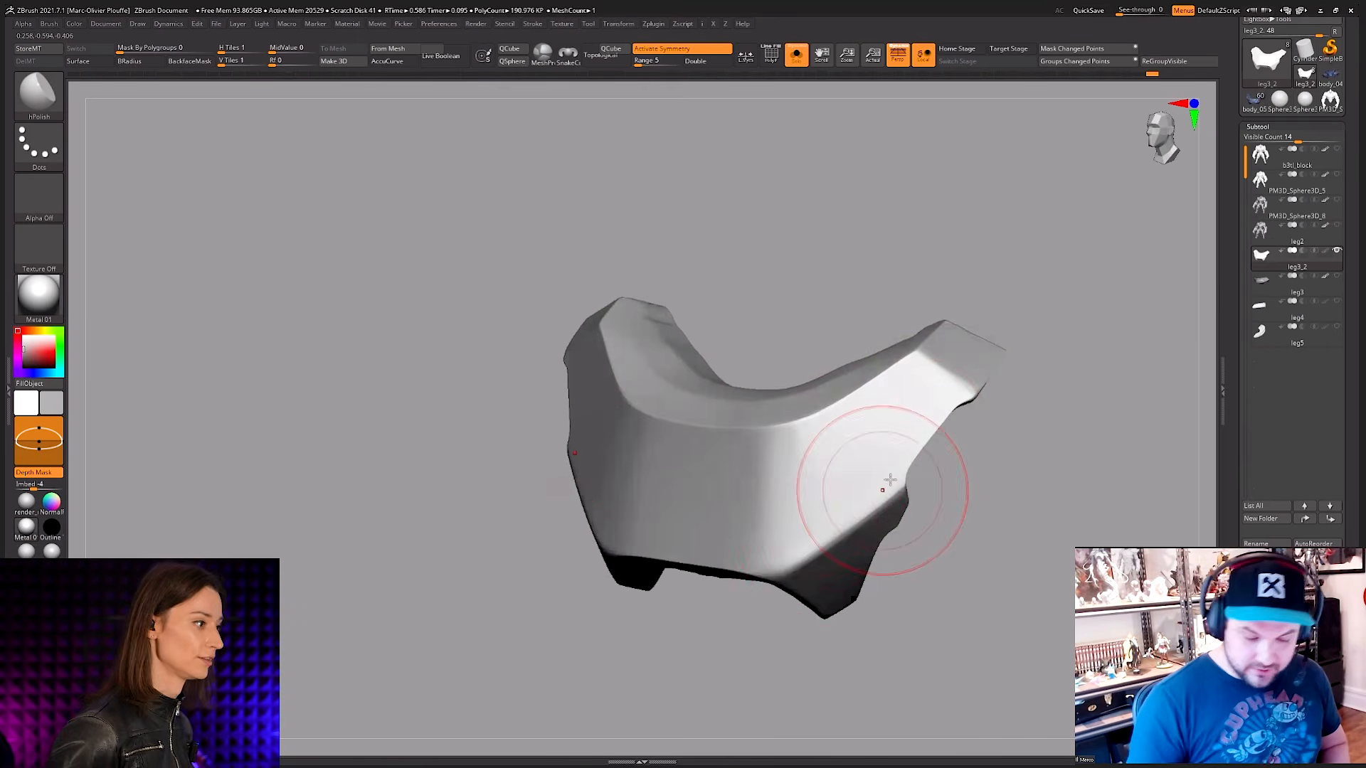
right_click_drag(785, 526, 778, 427)
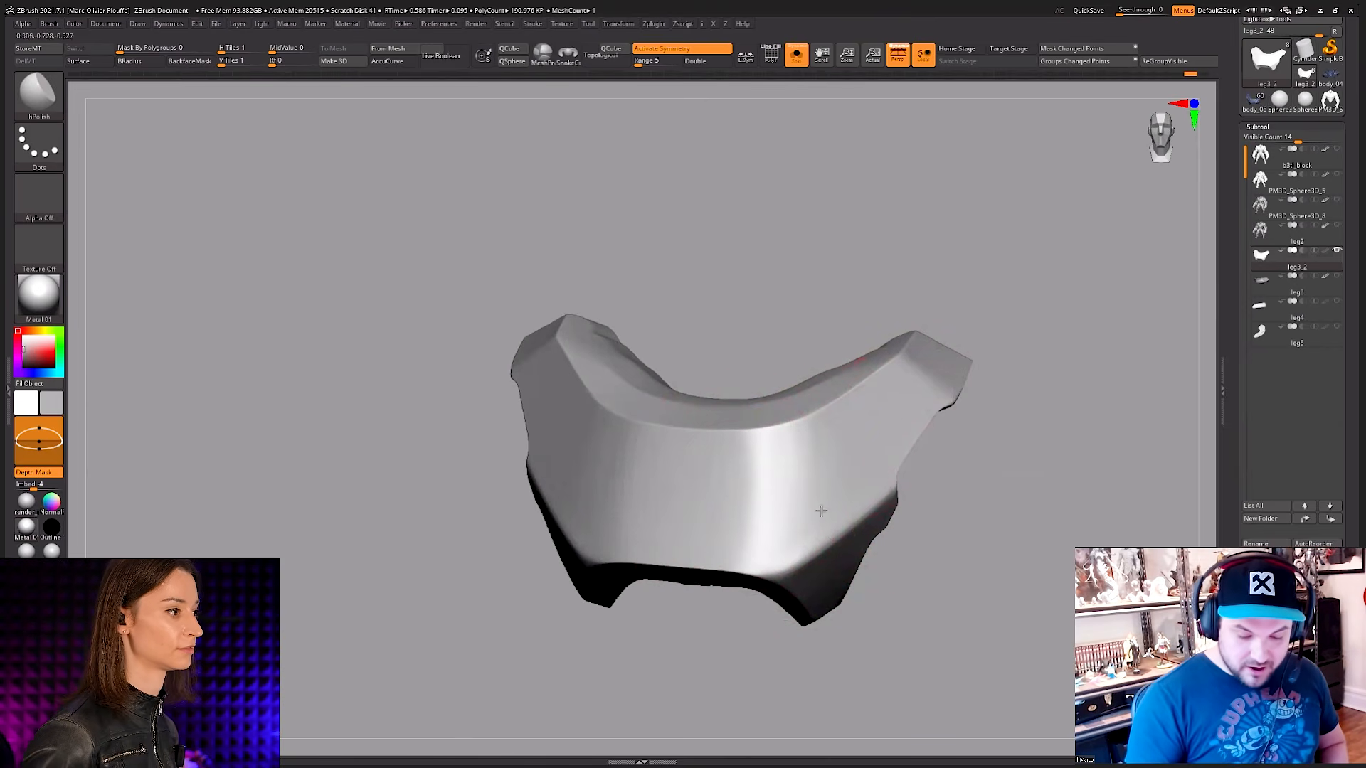
key("shift")
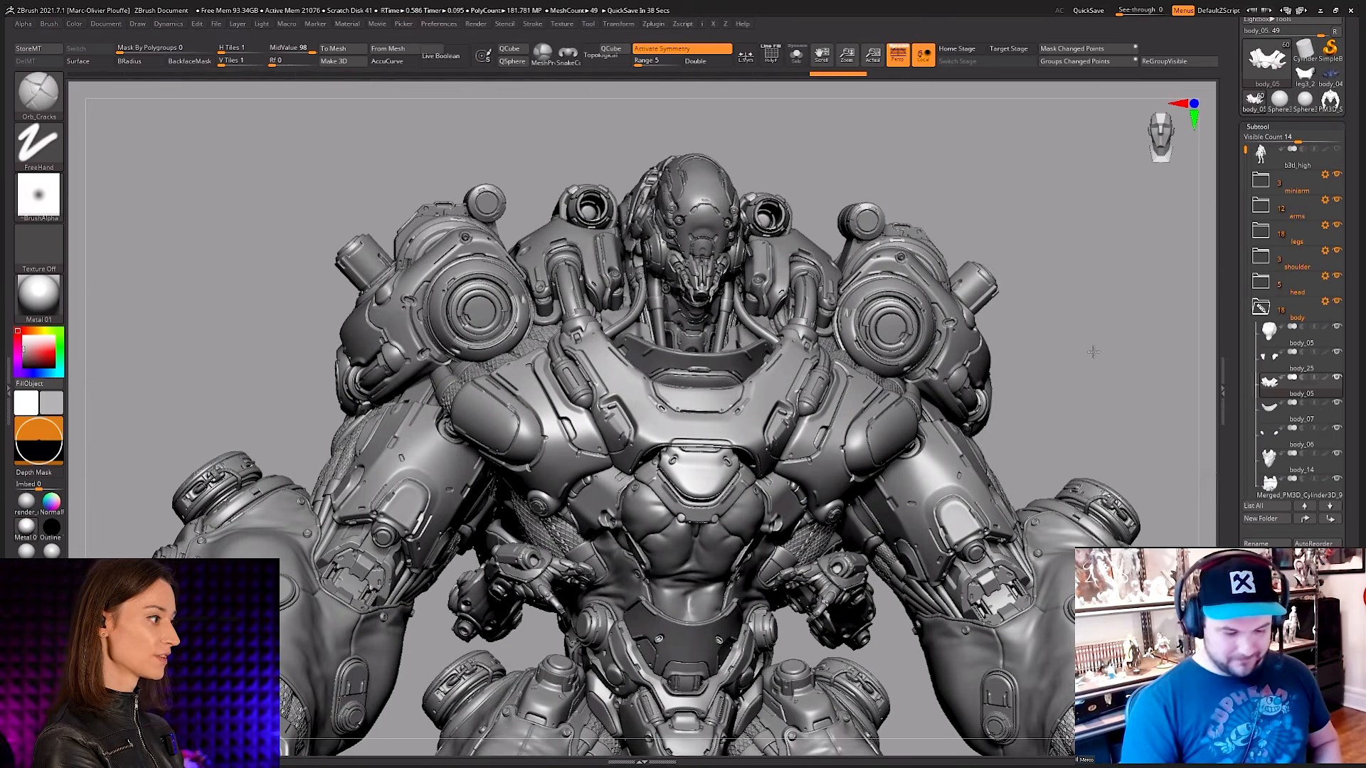
Step: Orbit around the upper body of the fully detailed armoured character to examine it from an angle
left_click_drag(1093, 352, 1073, 363)
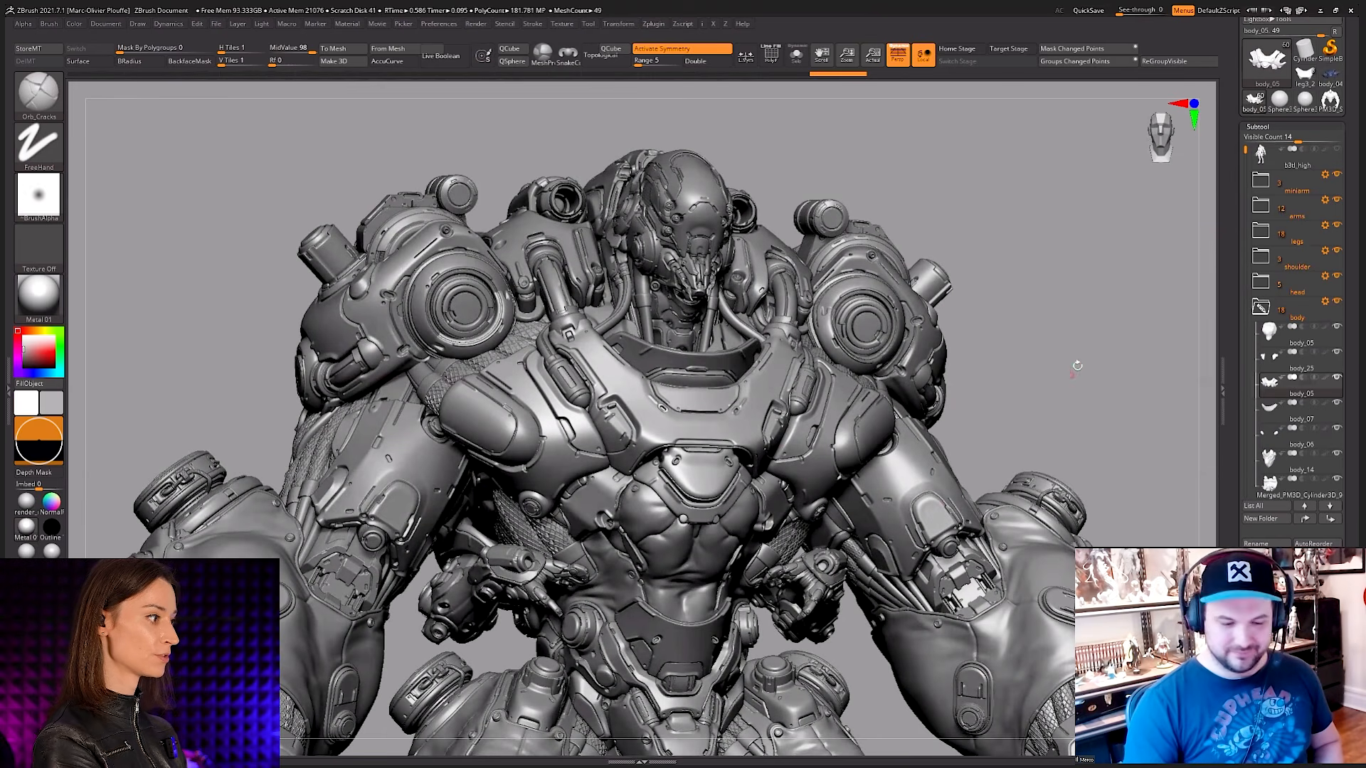
left_click_drag(1077, 364, 1064, 385)
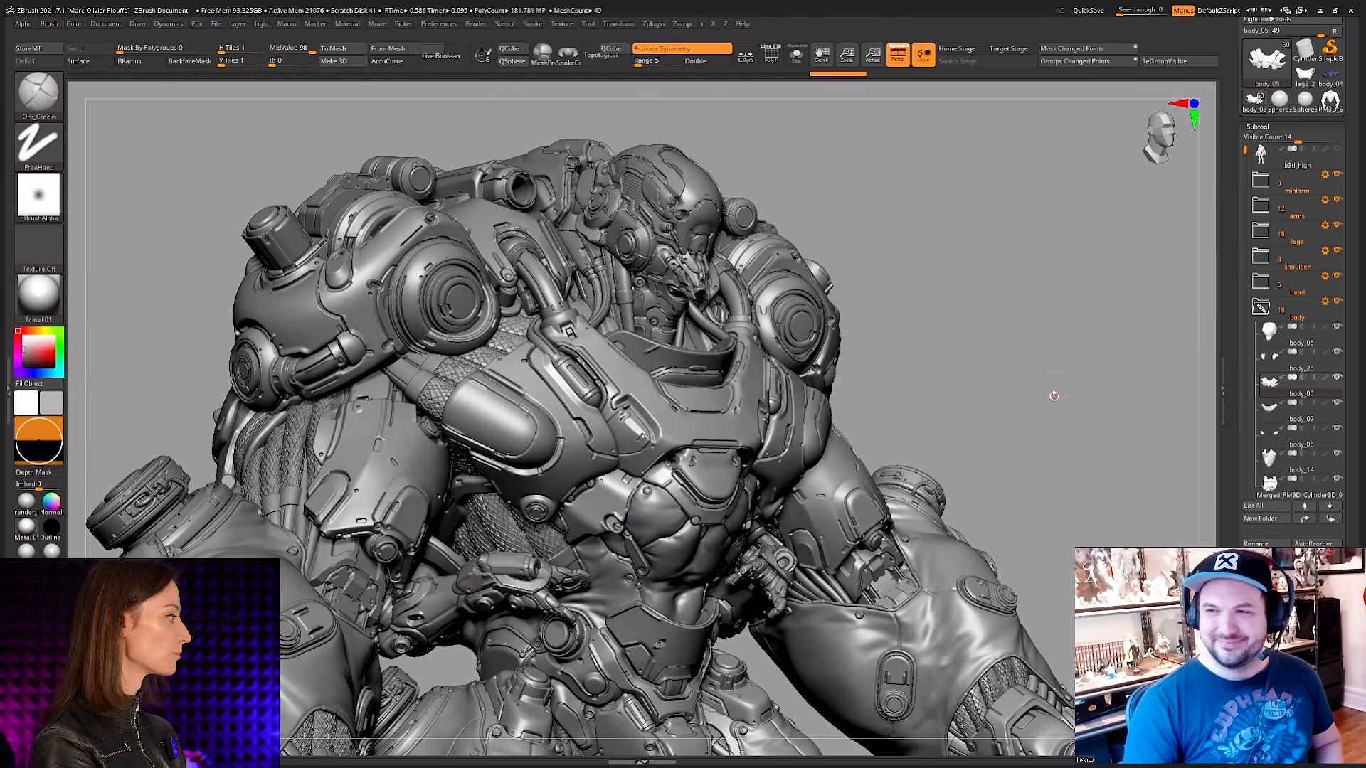
Step: Switch to the browser and look over the project gallery on the Keos Masons website
key("alt+Tab")
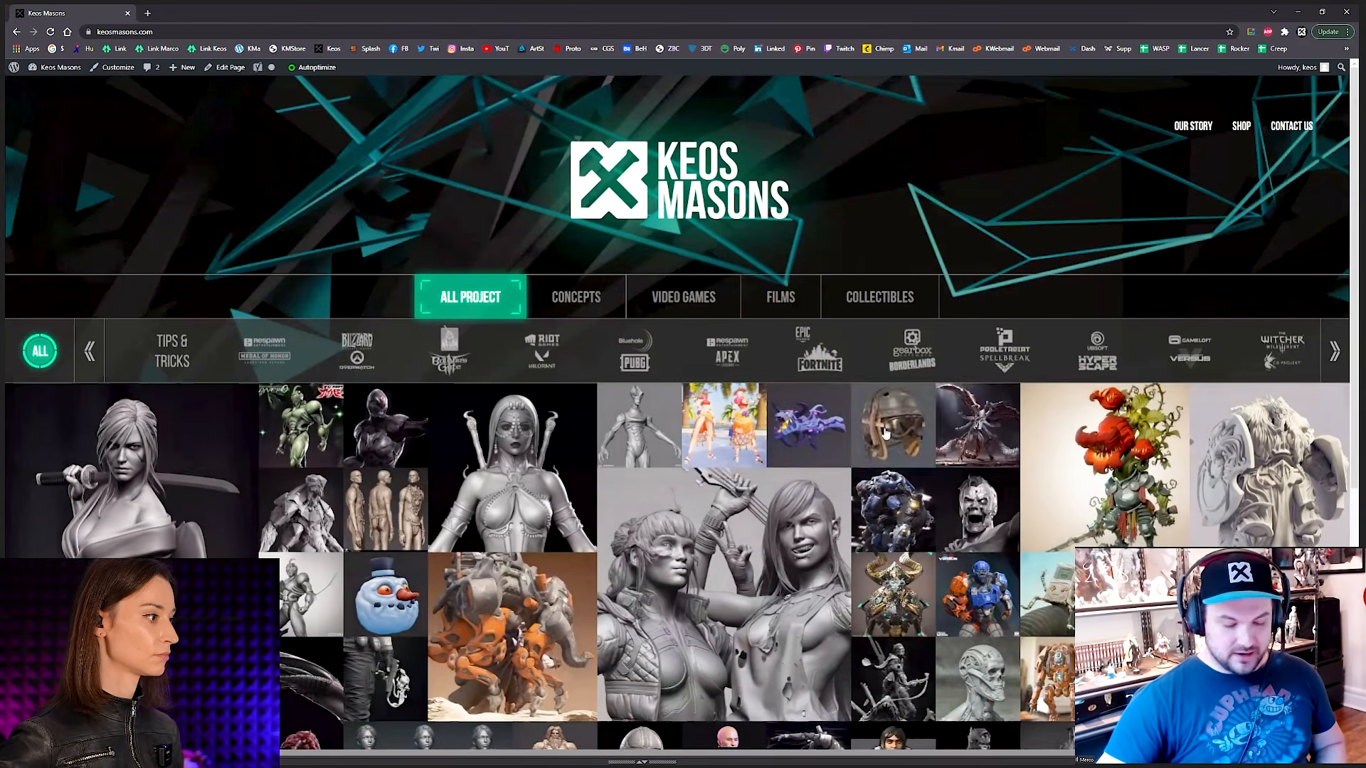
scroll(912, 426, "down", 1)
scroll(758, 302, "up", 1)
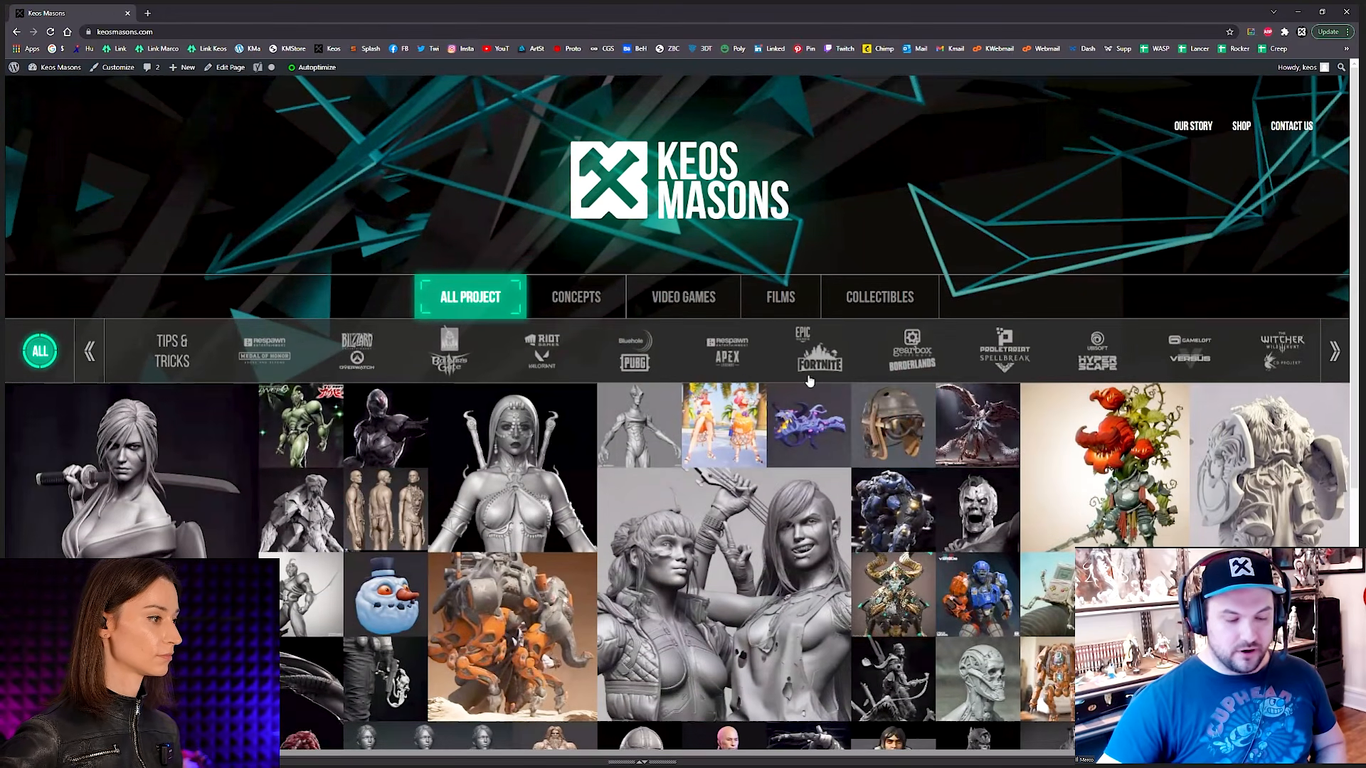
Step: Look through the rest of the project gallery to the footer's social links and open the Contact Us page
scroll(809, 381, "down", 5)
scroll(908, 685, "down", 2)
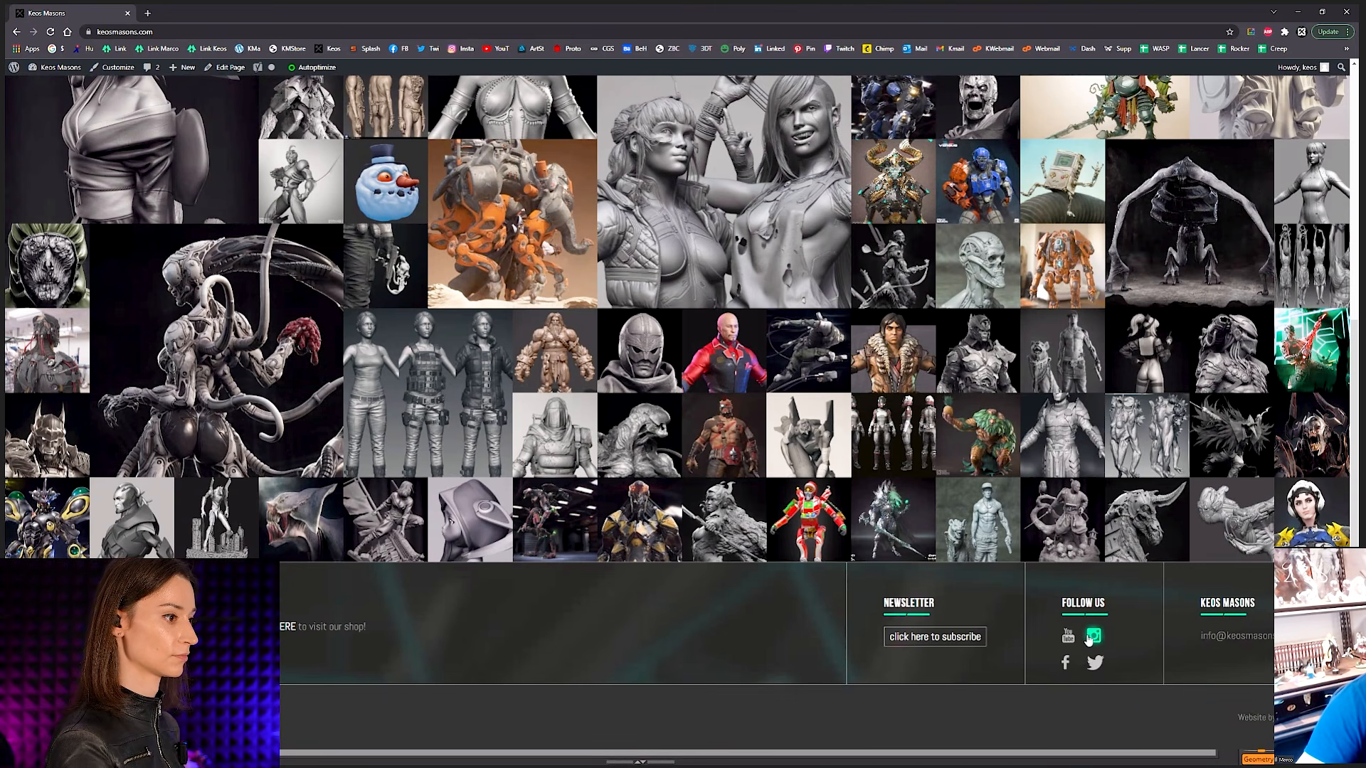
scroll(1088, 639, "up", 6)
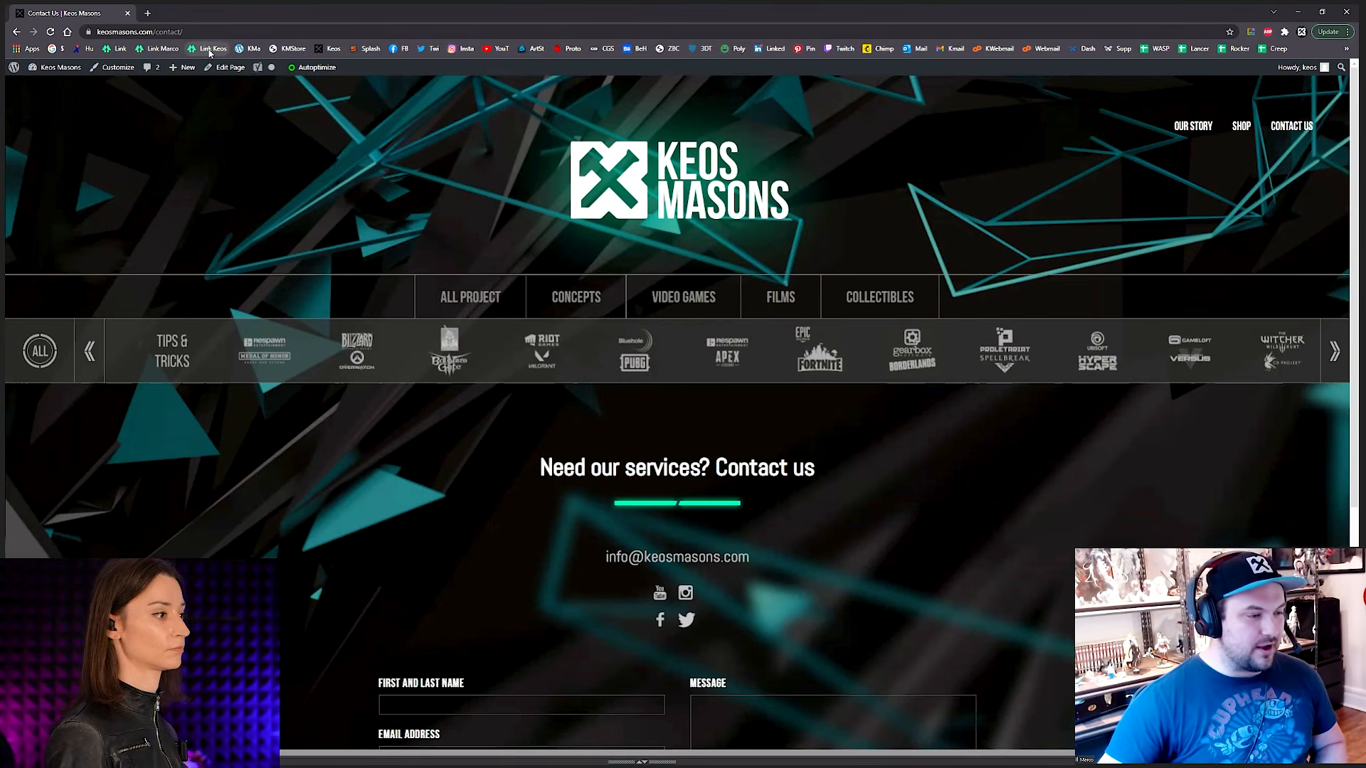
Step: From the Keos Masons Linktree page, open the Website and Instagram links in new tabs and show the Instagram profile
left_click(216, 16)
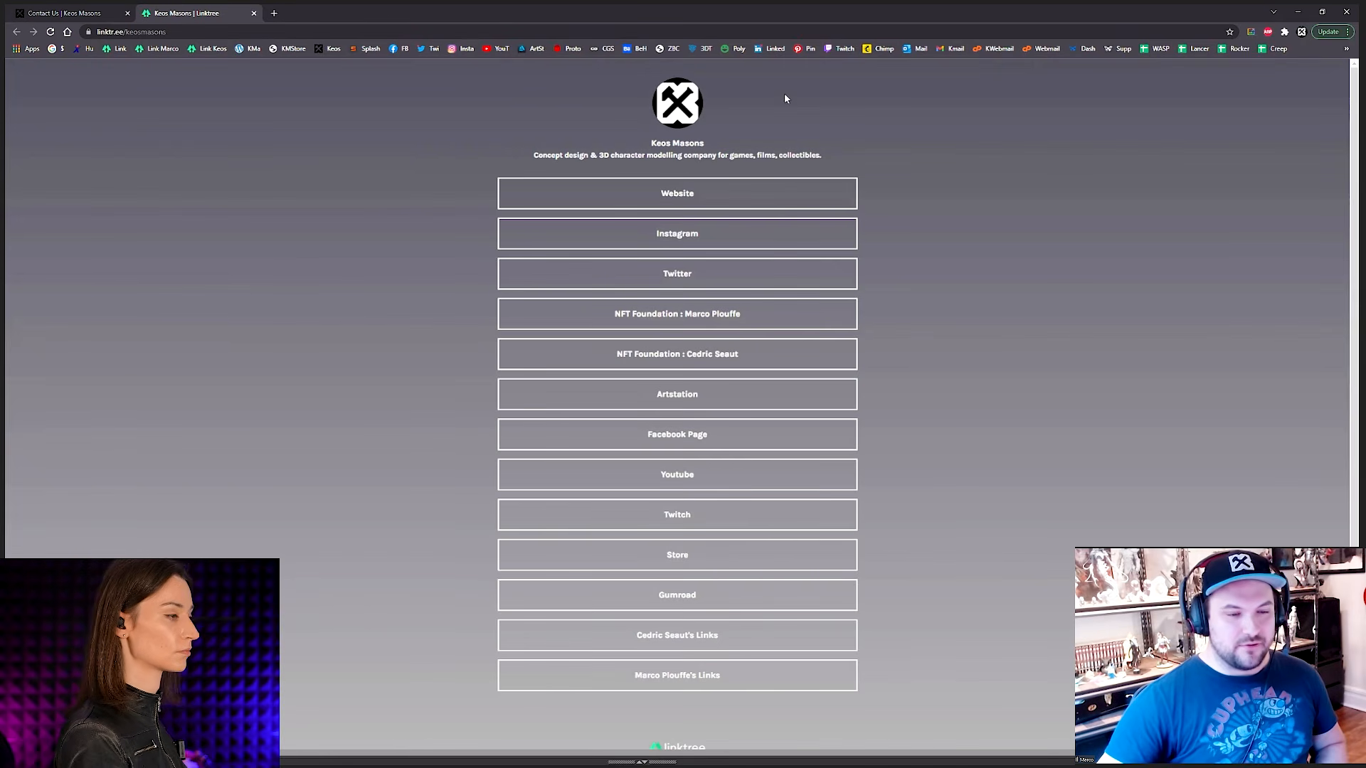
left_click(670, 198)
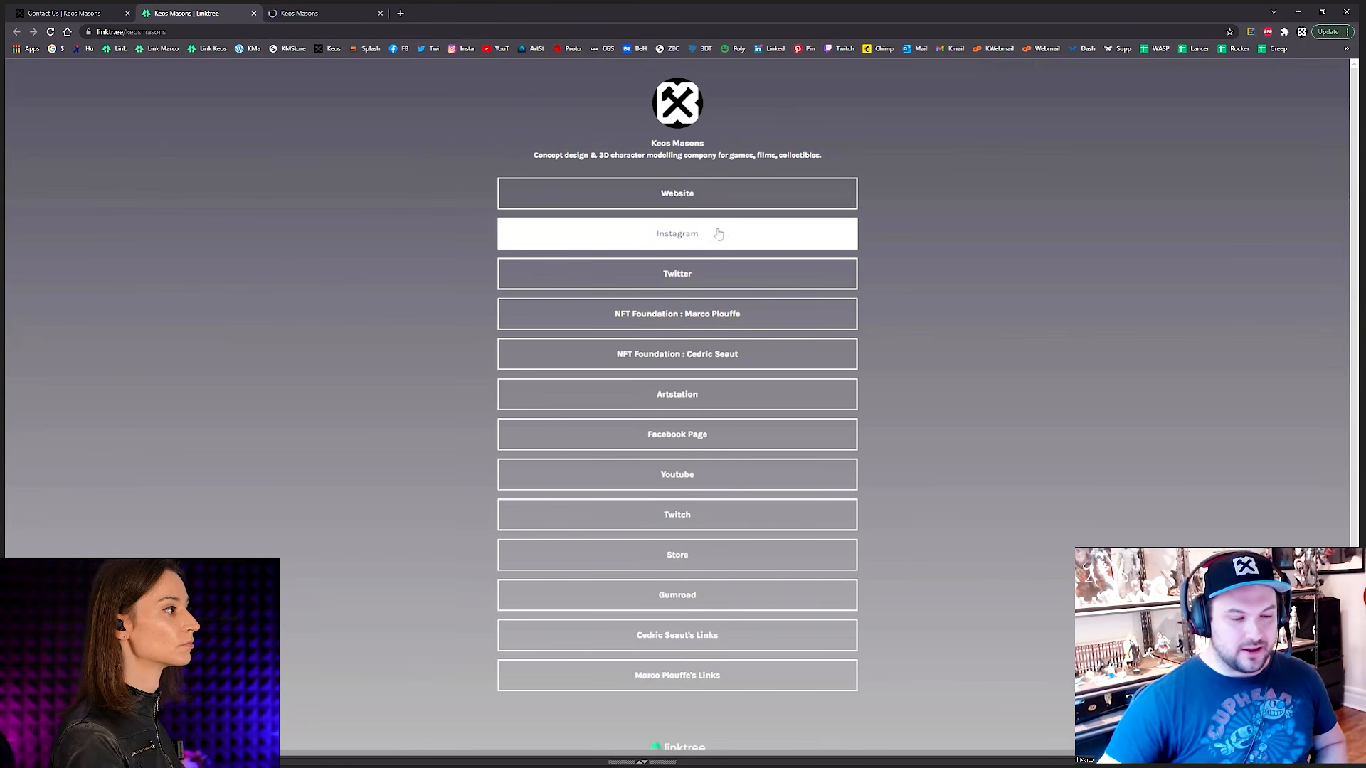
left_click(674, 235)
left_click(437, 15)
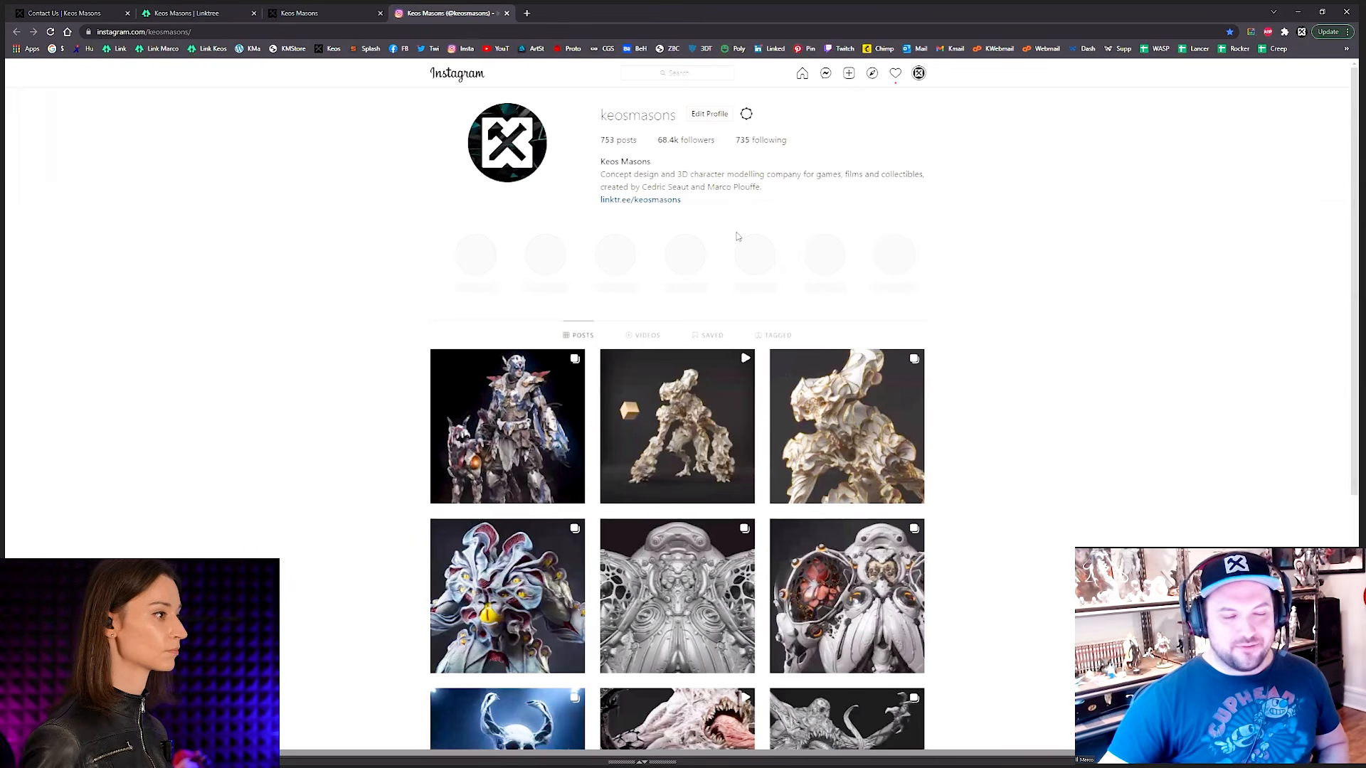
Step: Return to the Linktree page, open the Artstation and Facebook Page links in new tabs, and show the ArtStation profile
left_click(214, 13)
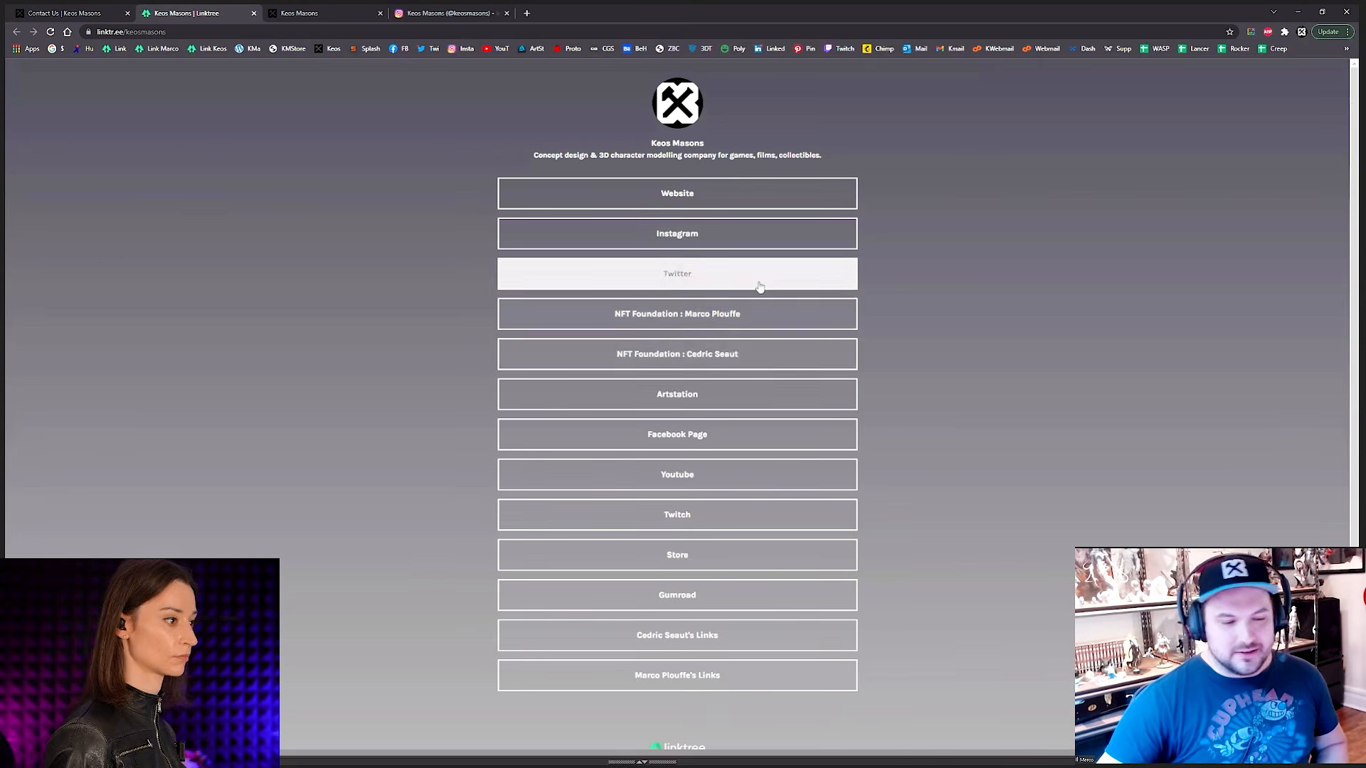
middle_click(715, 399)
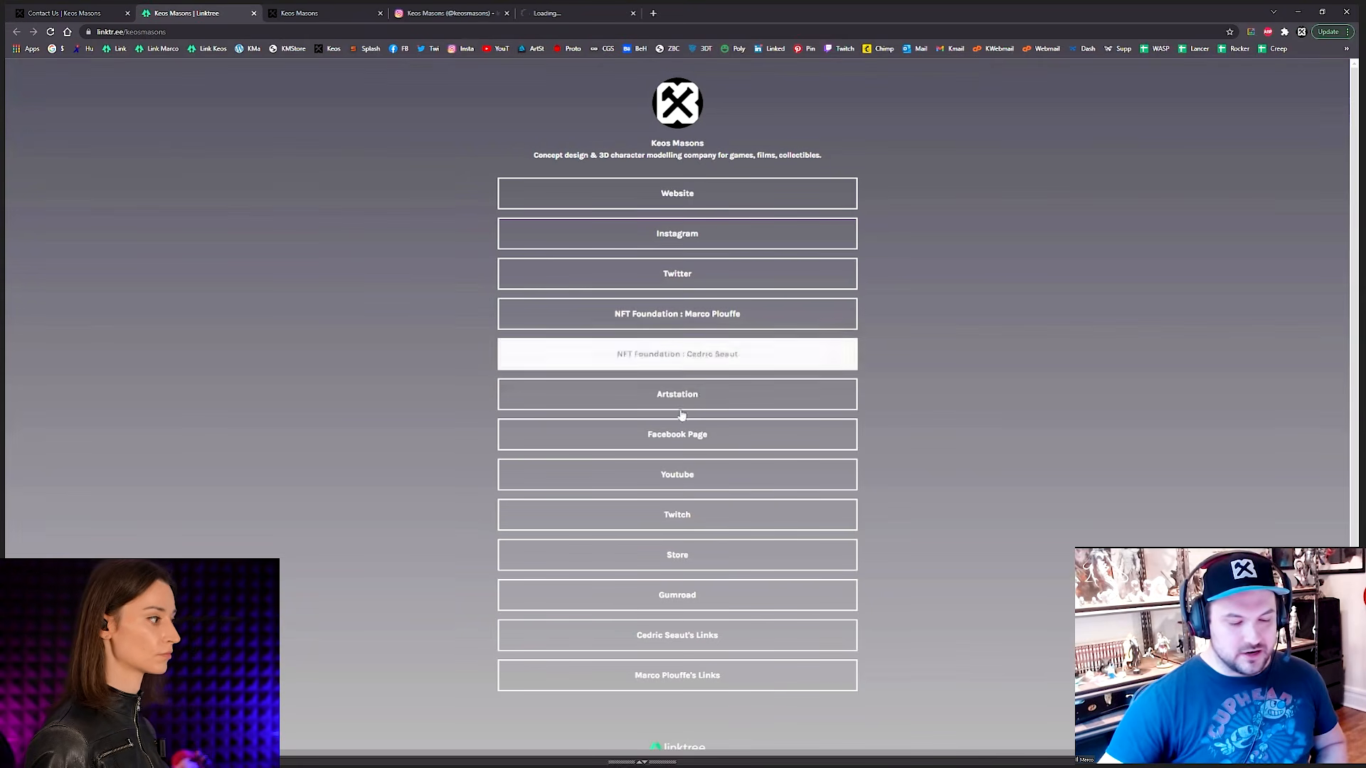
middle_click(699, 439)
left_click(611, 13)
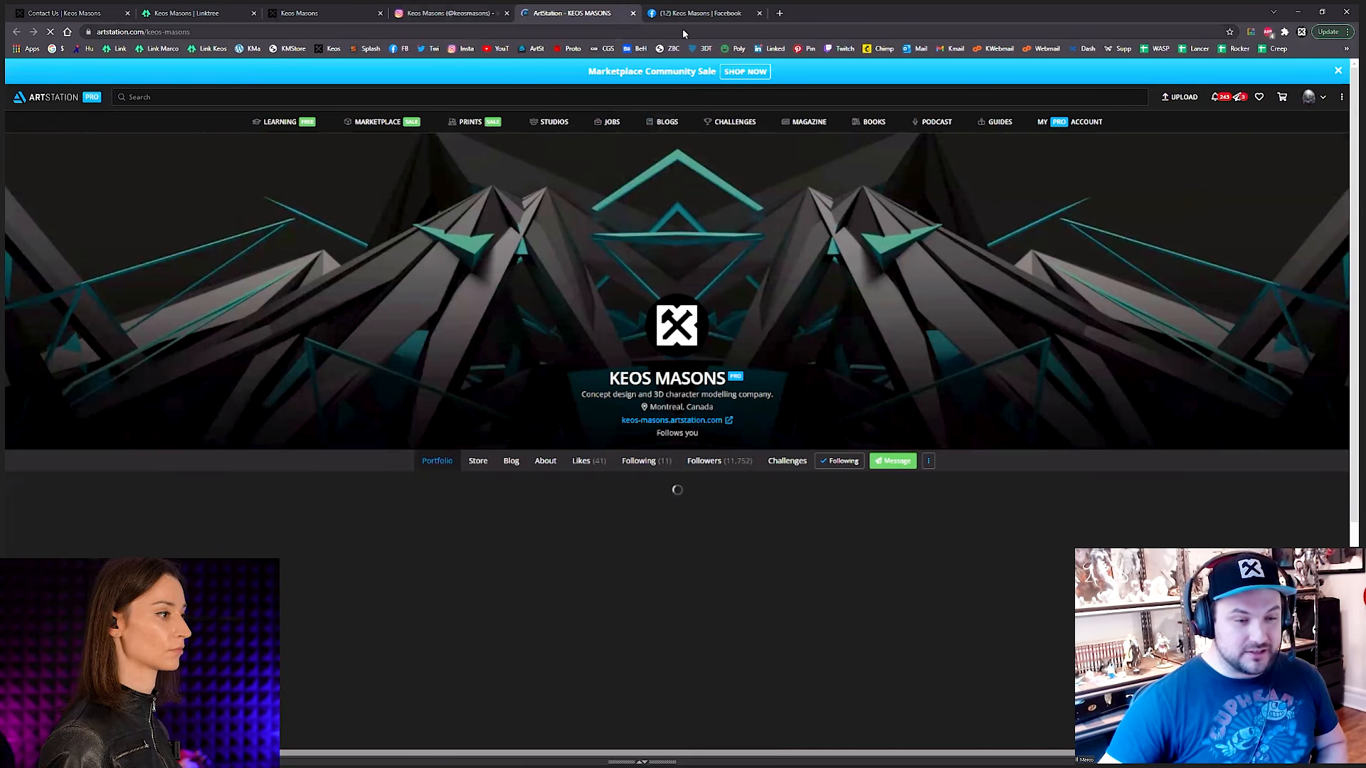
Step: Show the Keos Masons Facebook page in the maximized browser window
key("super+Down")
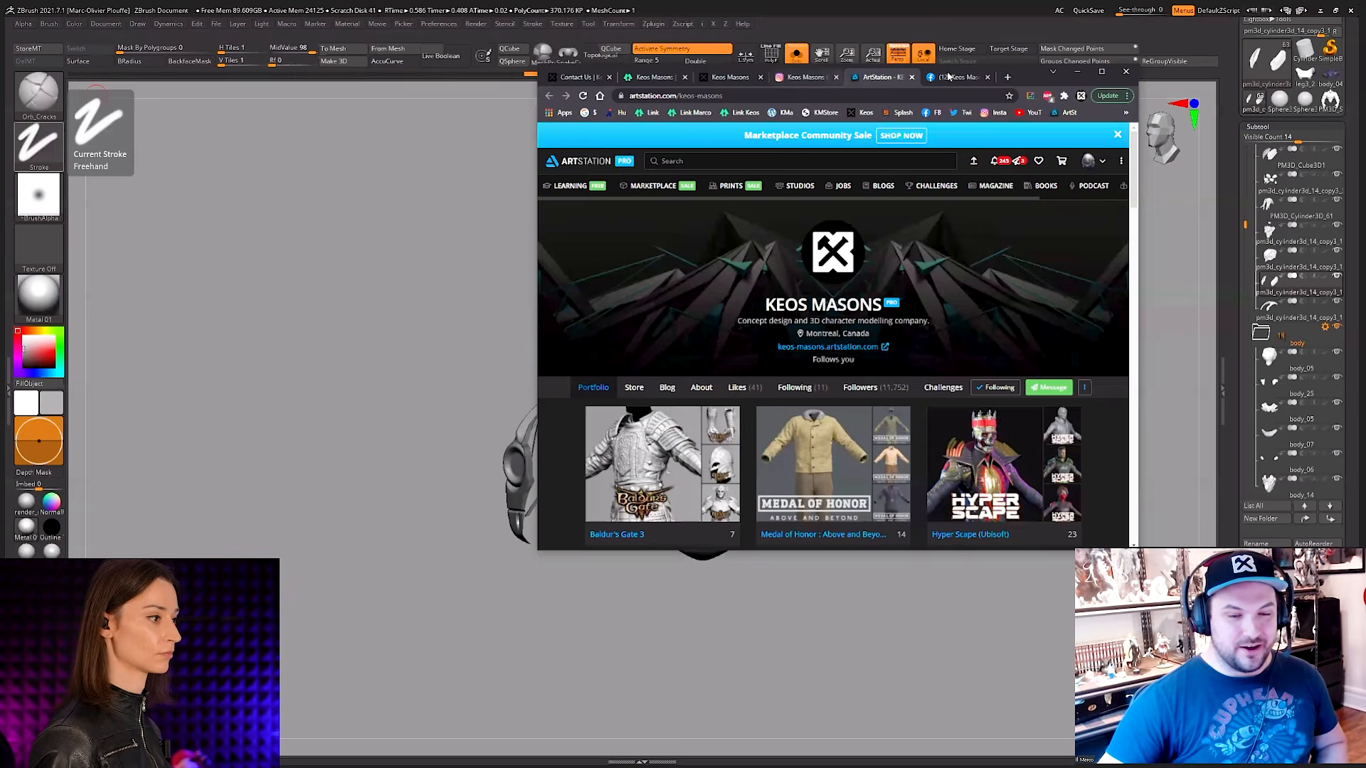
left_click(957, 76)
key("super+Up")
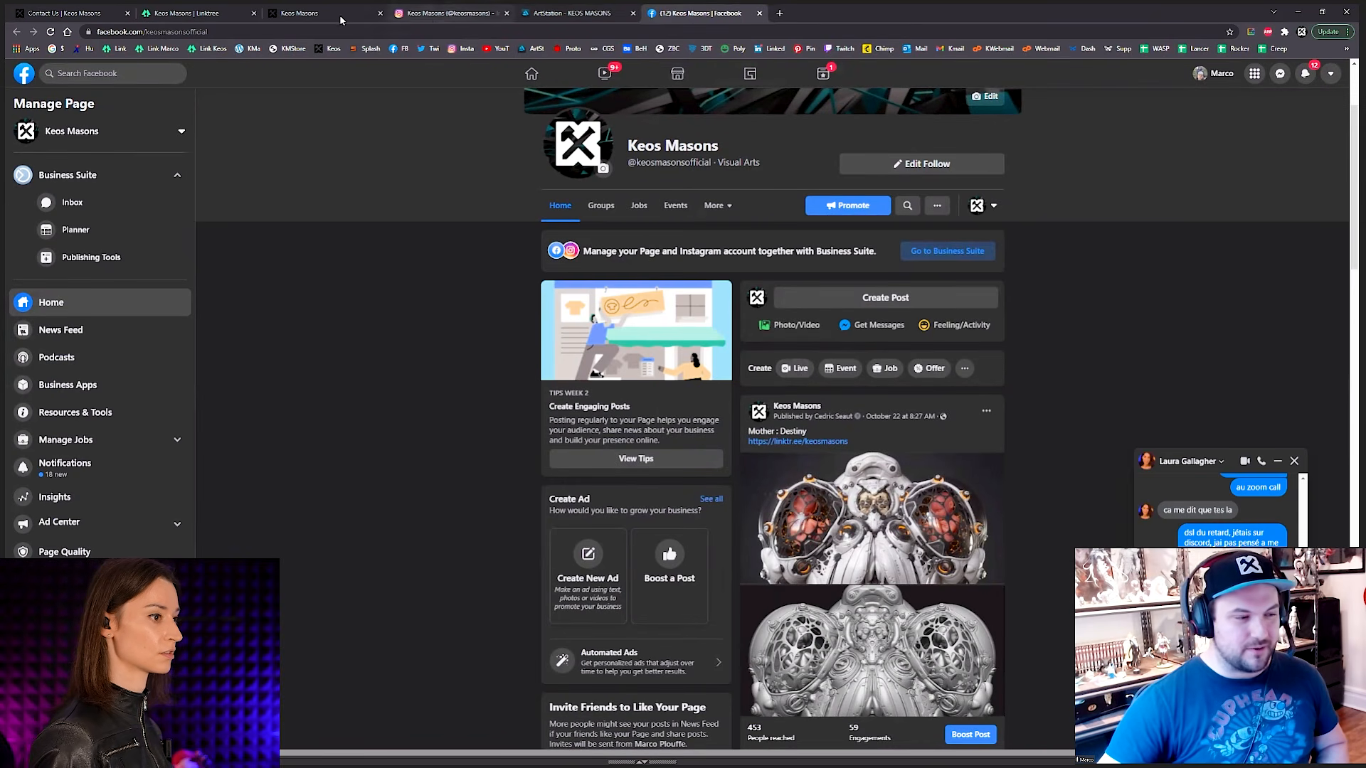
Step: From the Linktree page, open the Youtube, Twitch, Store and Gumroad links in new tabs and show the Gumroad page
left_click(226, 15)
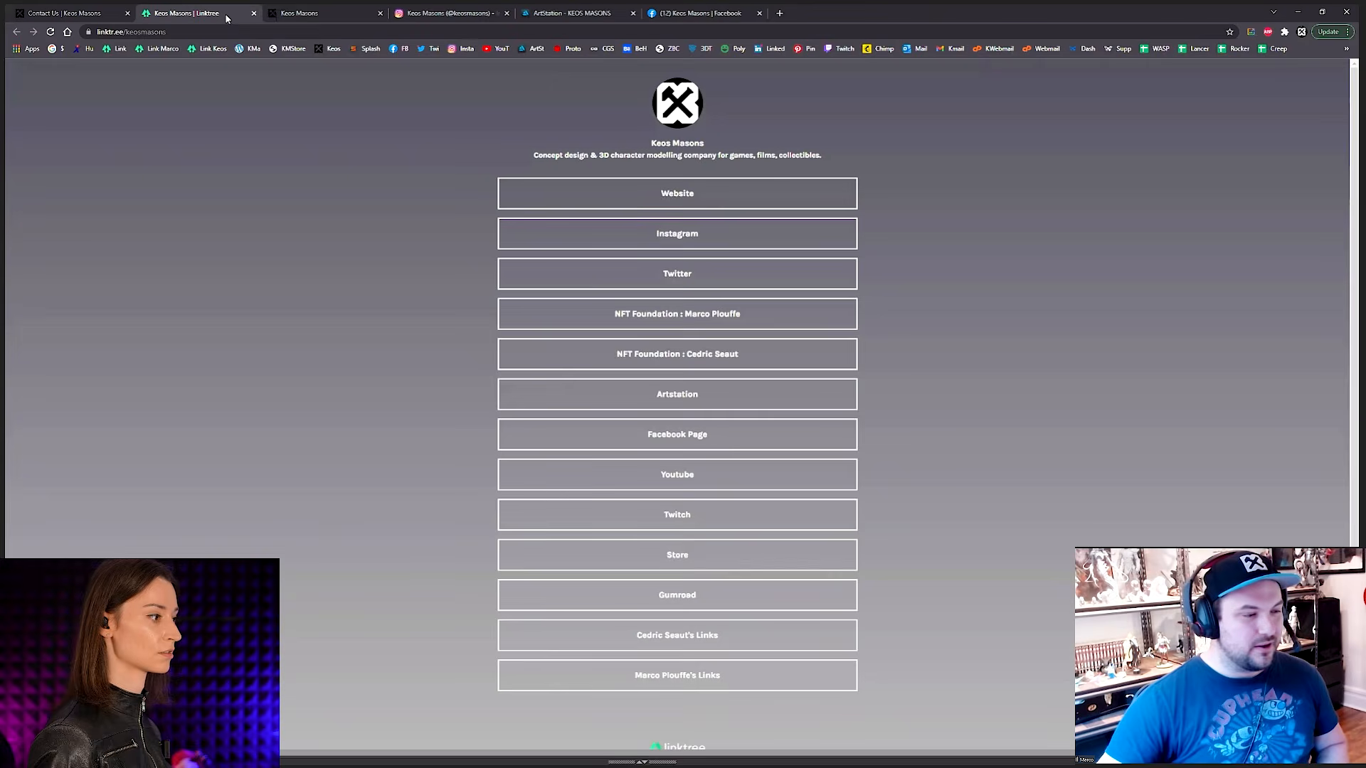
left_click(701, 478)
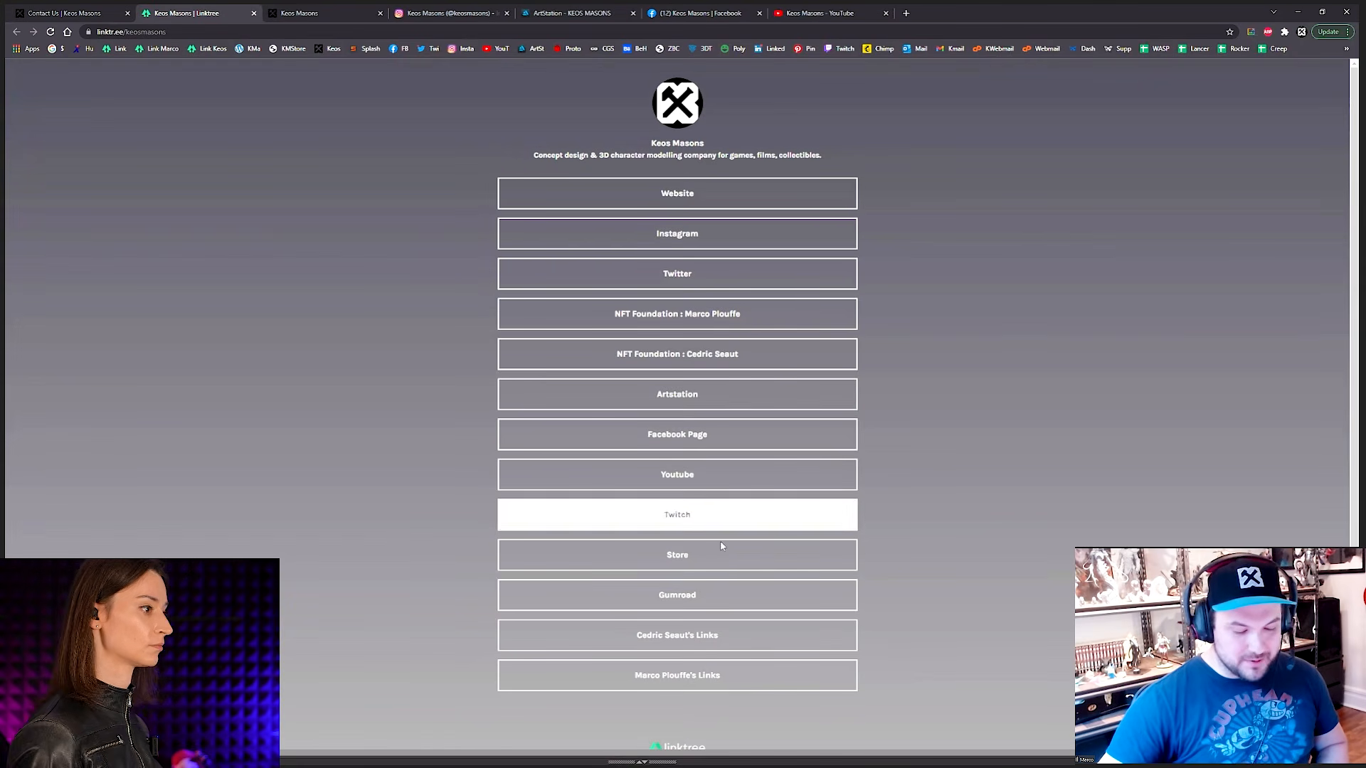
left_click(719, 525)
left_click(744, 584)
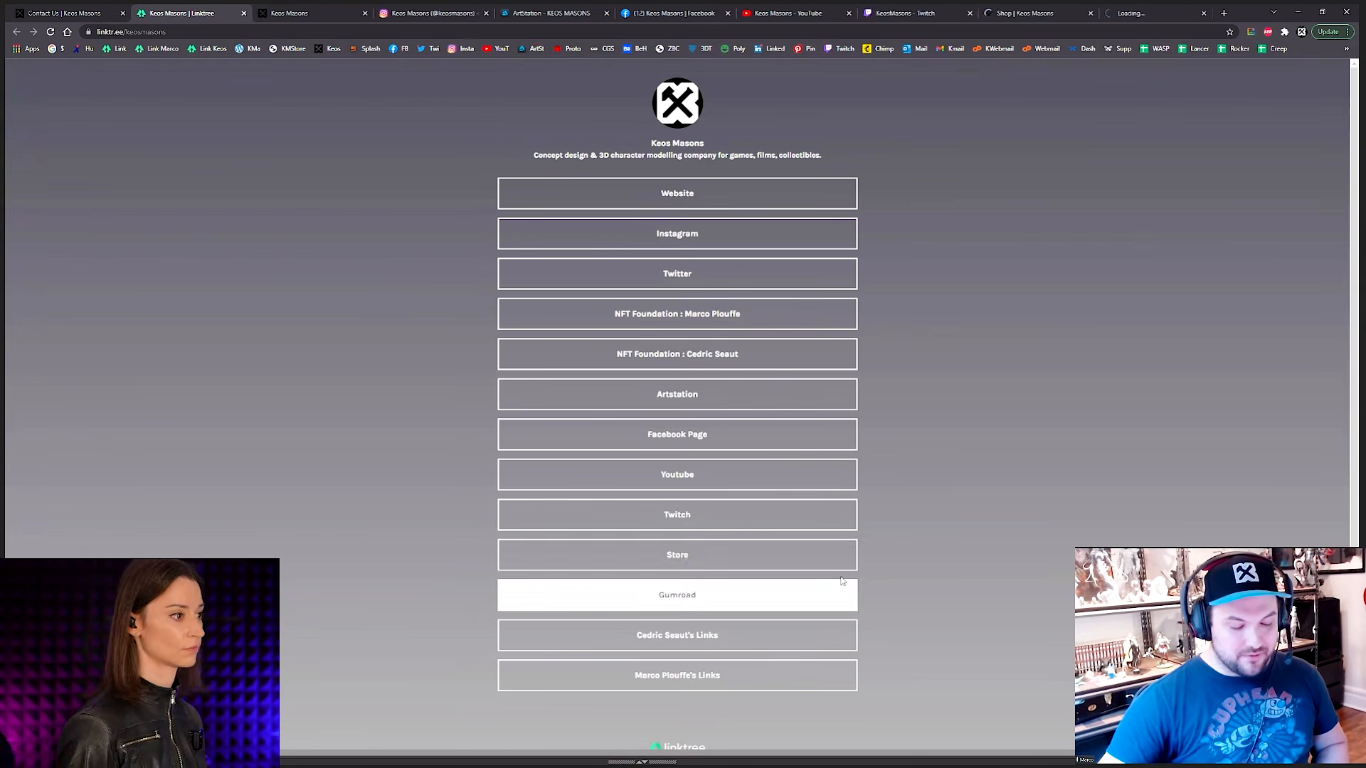
left_click(1126, 16)
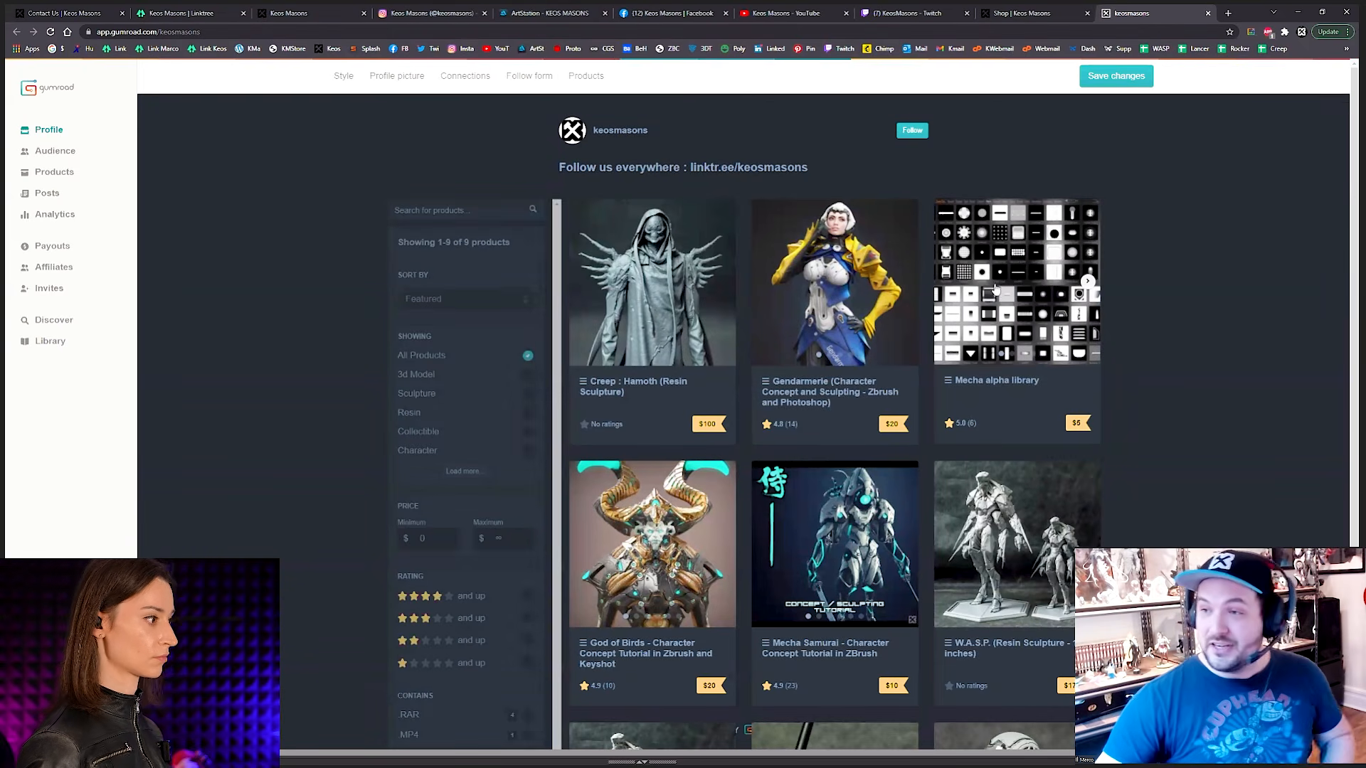
Step: Return to the Keos Masons website and open its Shop page
key("alt+Tab")
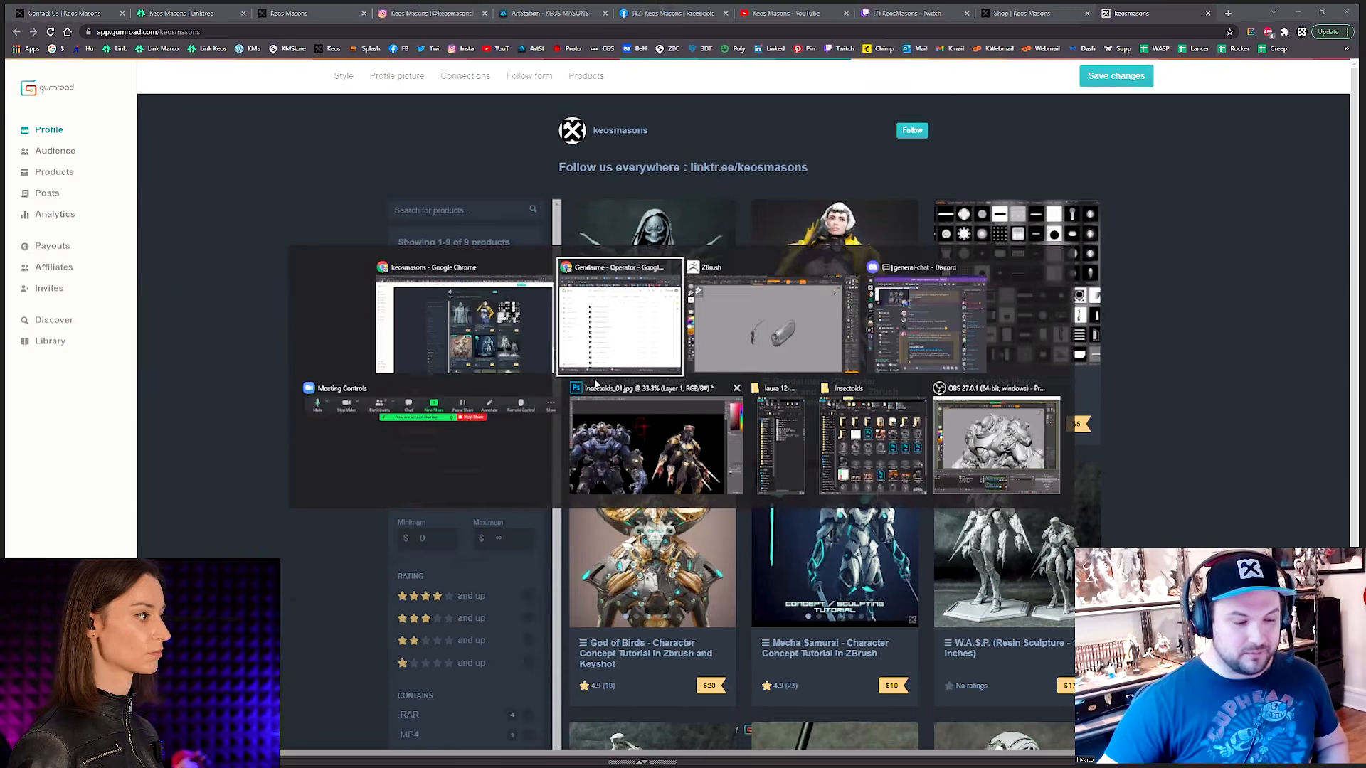
left_click(321, 14)
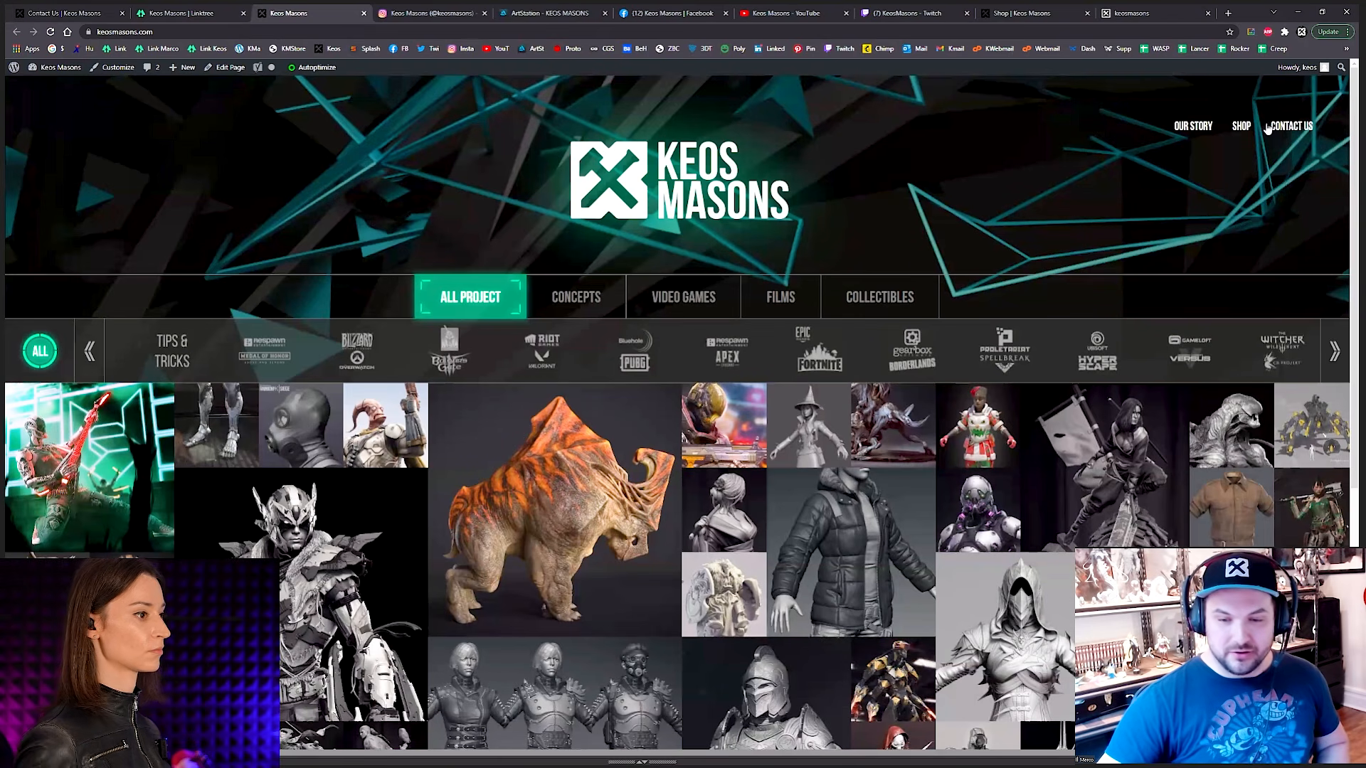
left_click(1241, 126)
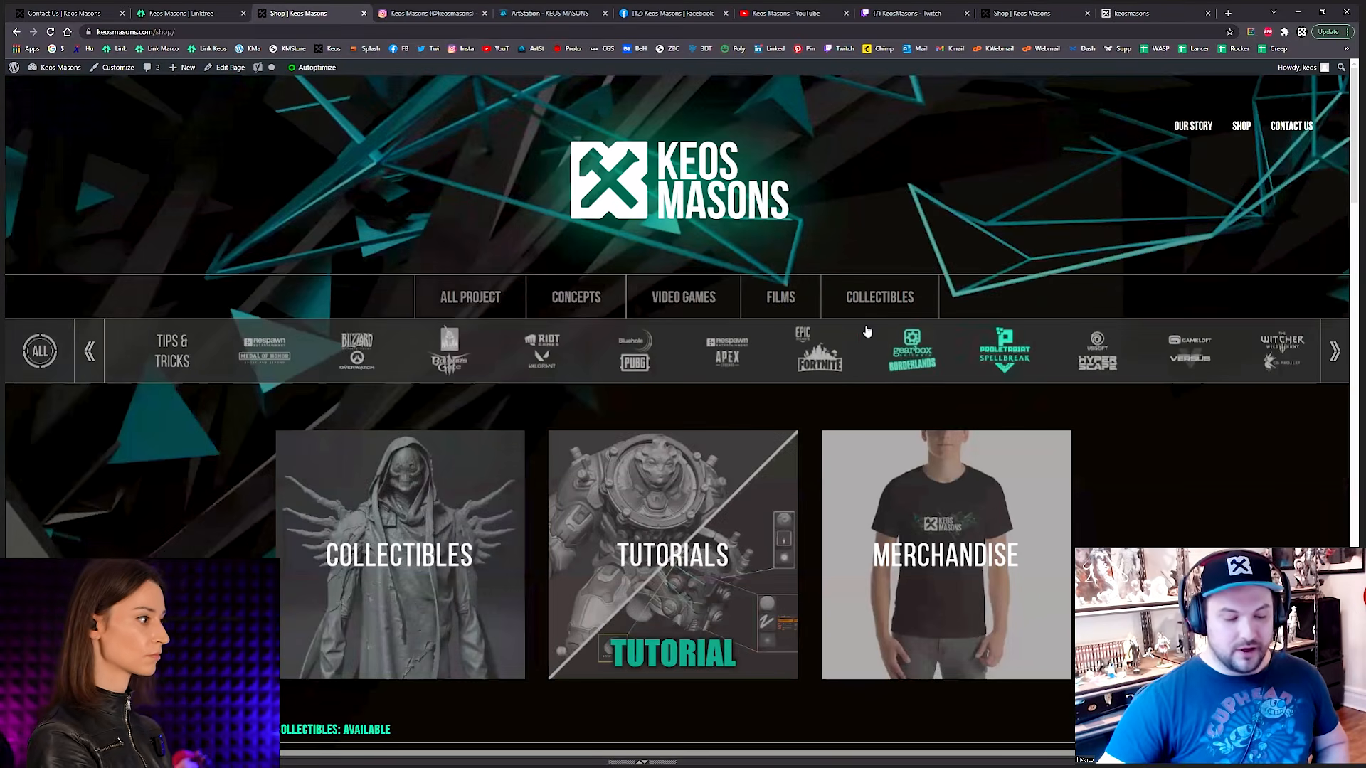
Step: Look over the shop's available, preorder and coming-soon collectibles
scroll(897, 340, "down", 3)
scroll(894, 330, "down", 9)
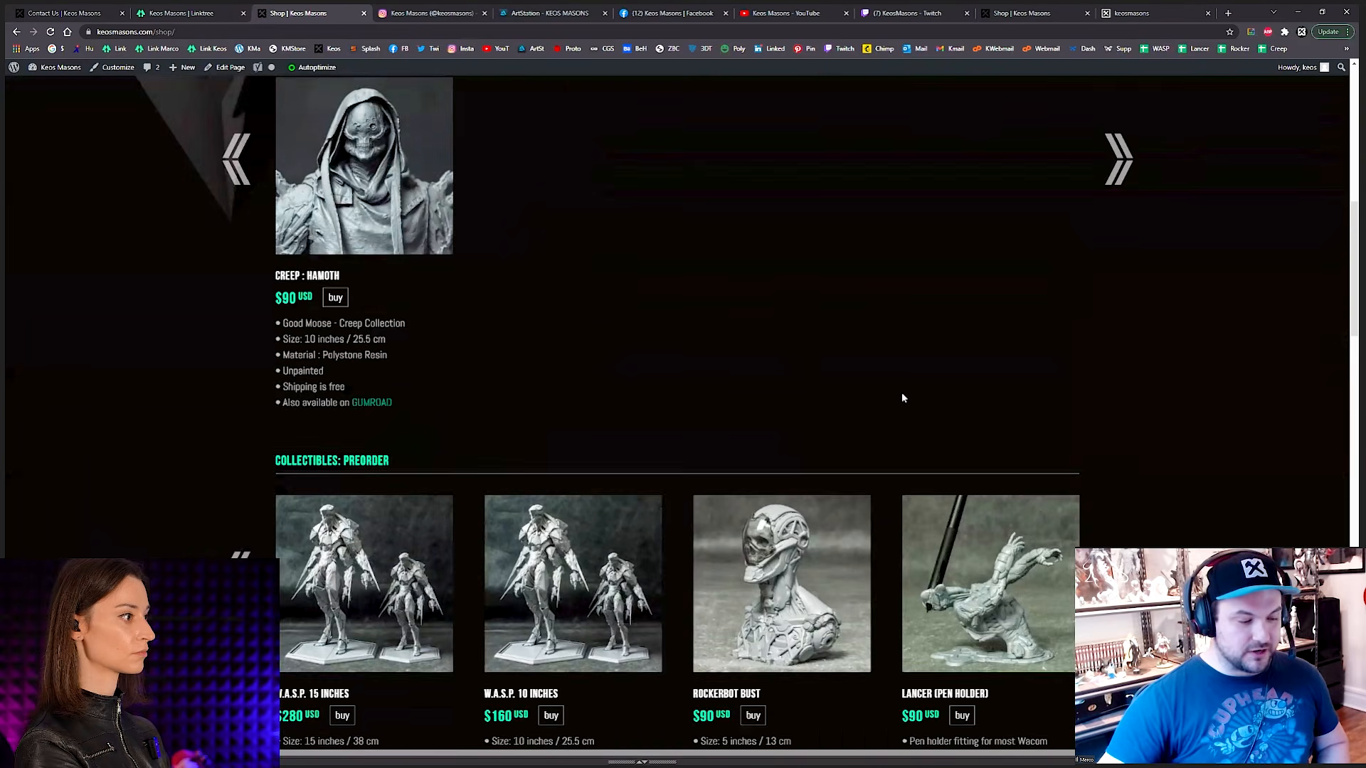
scroll(885, 392, "down", 1)
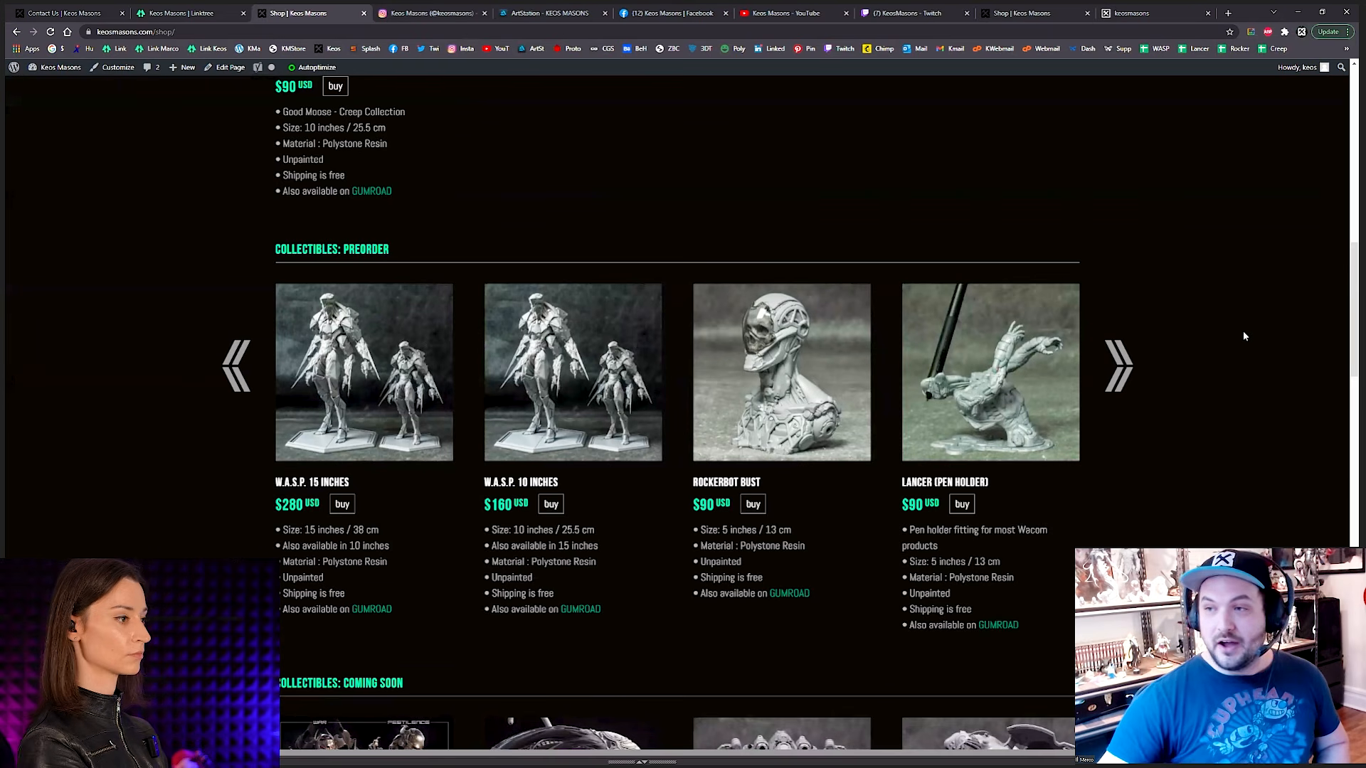
scroll(1231, 308, "up", 10)
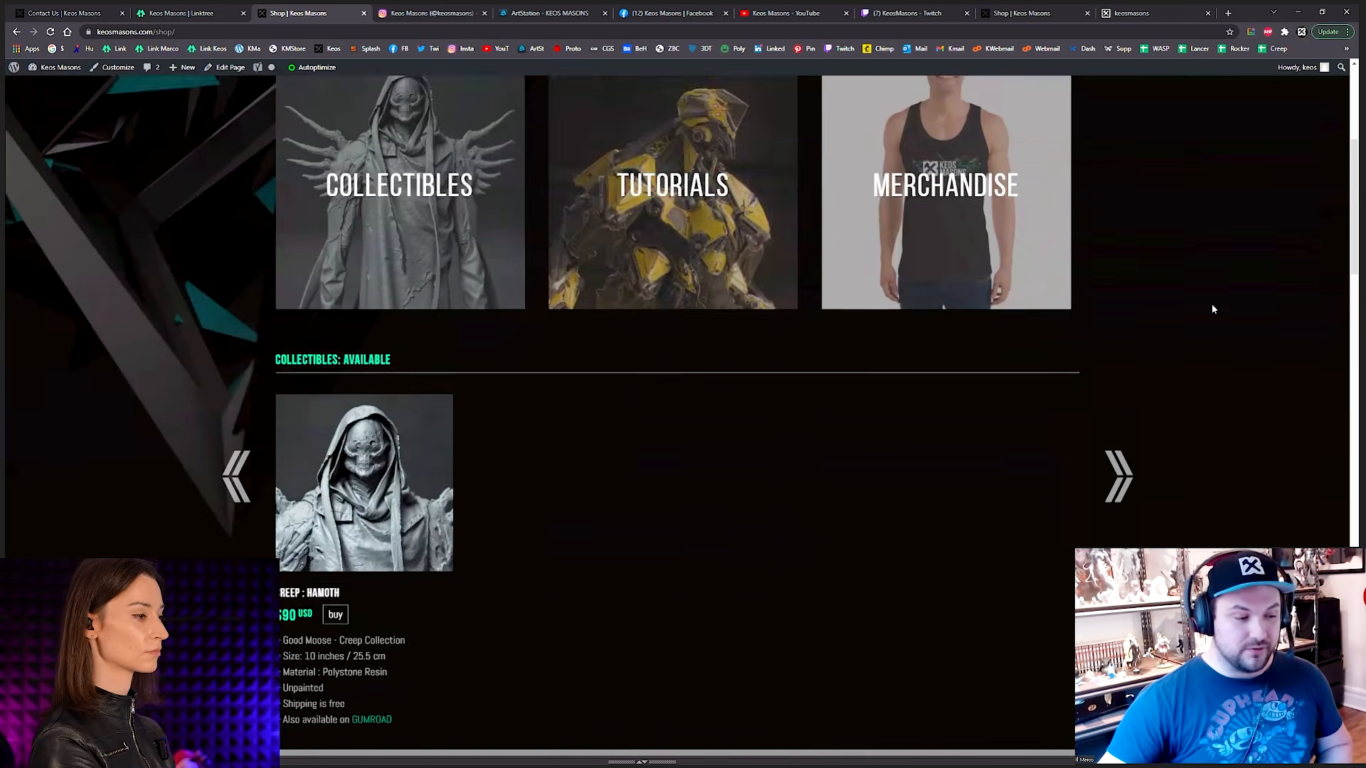
scroll(683, 258, "down", 7)
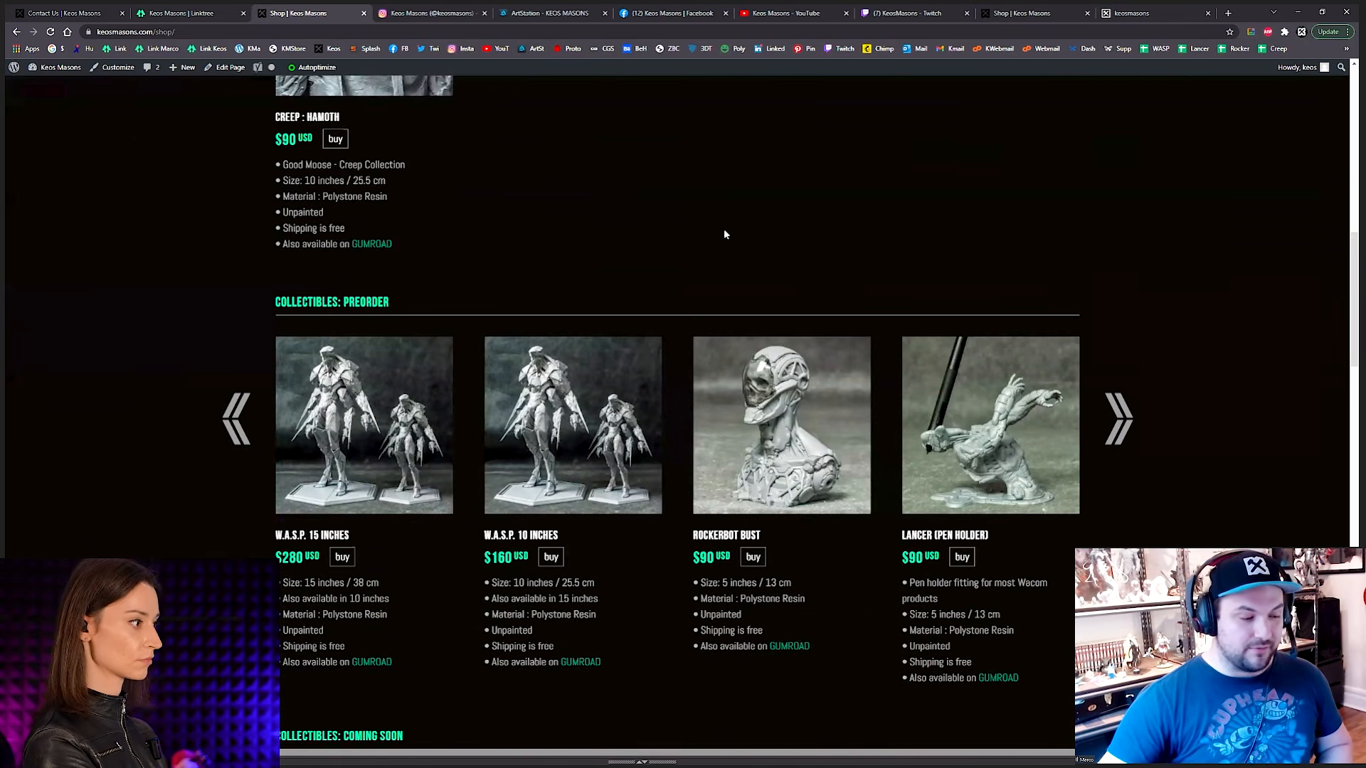
scroll(707, 250, "up", 3)
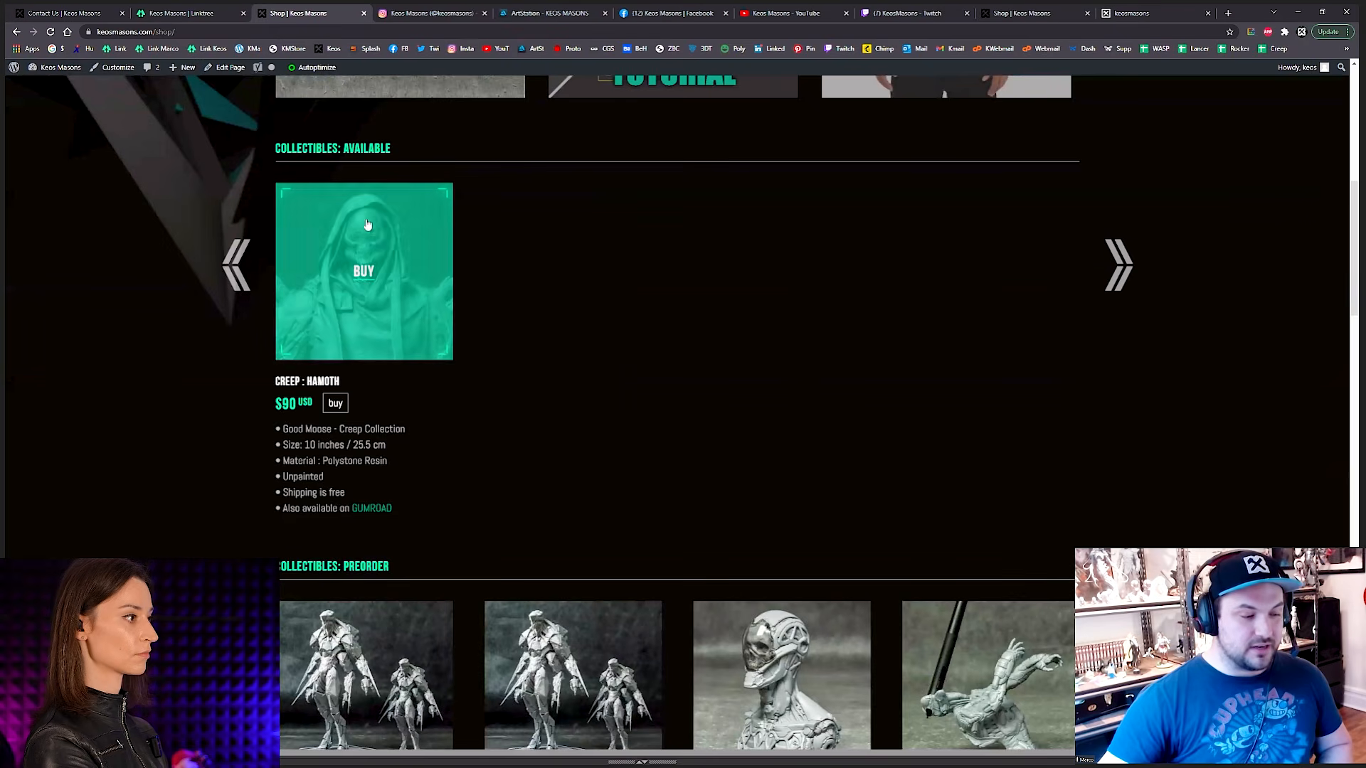
scroll(420, 393, "down", 1)
scroll(884, 374, "down", 12)
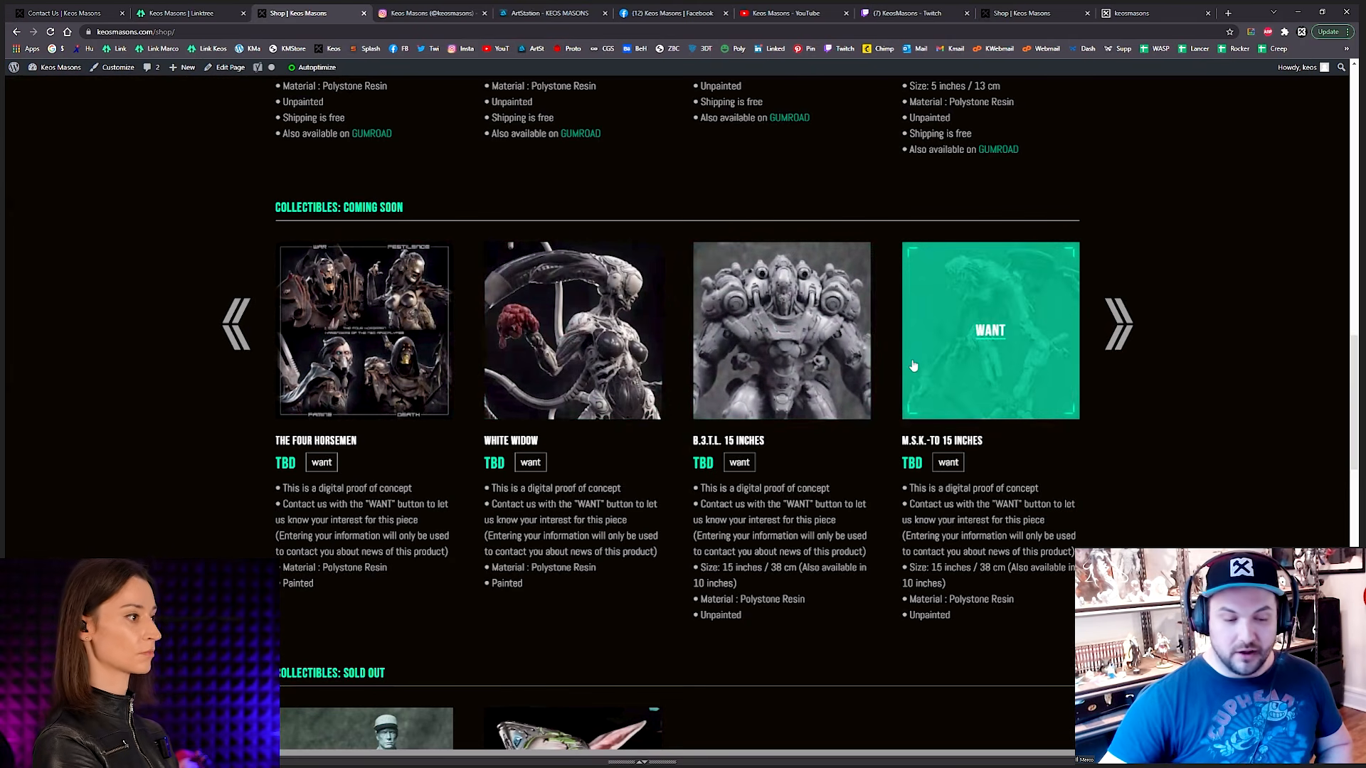
Step: Look over the shop's tutorials and merchandise, then return to the start of the page
scroll(914, 365, "down", 10)
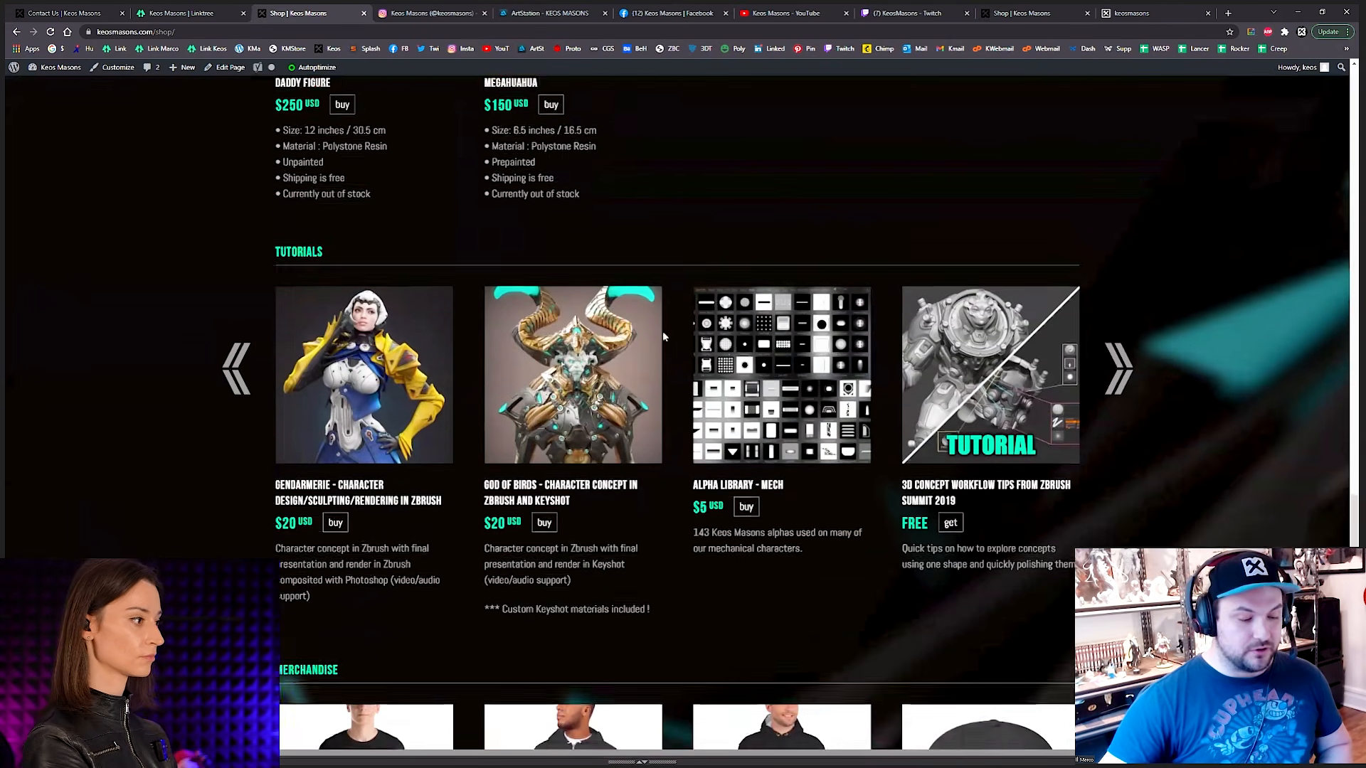
scroll(669, 327, "down", 3)
scroll(701, 295, "up", 1)
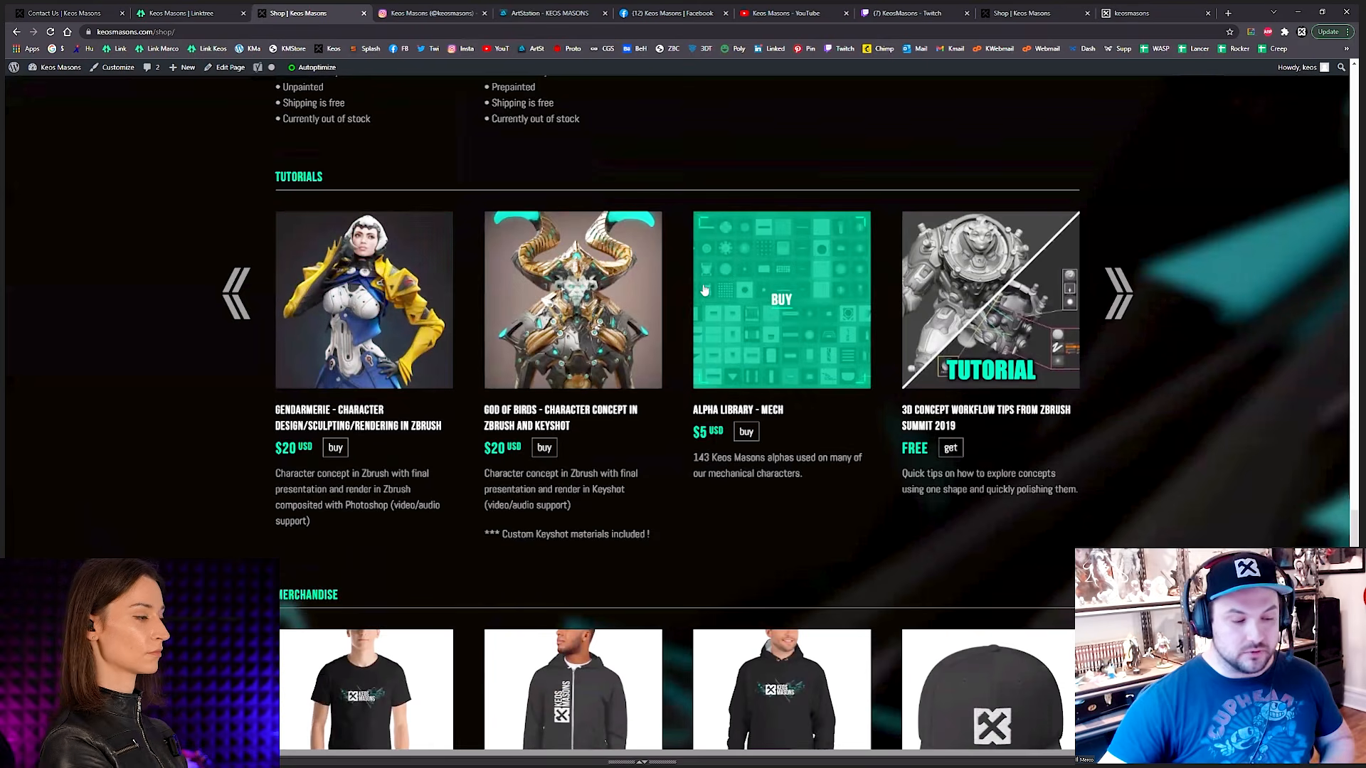
scroll(701, 287, "down", 4)
scroll(796, 302, "up", 2)
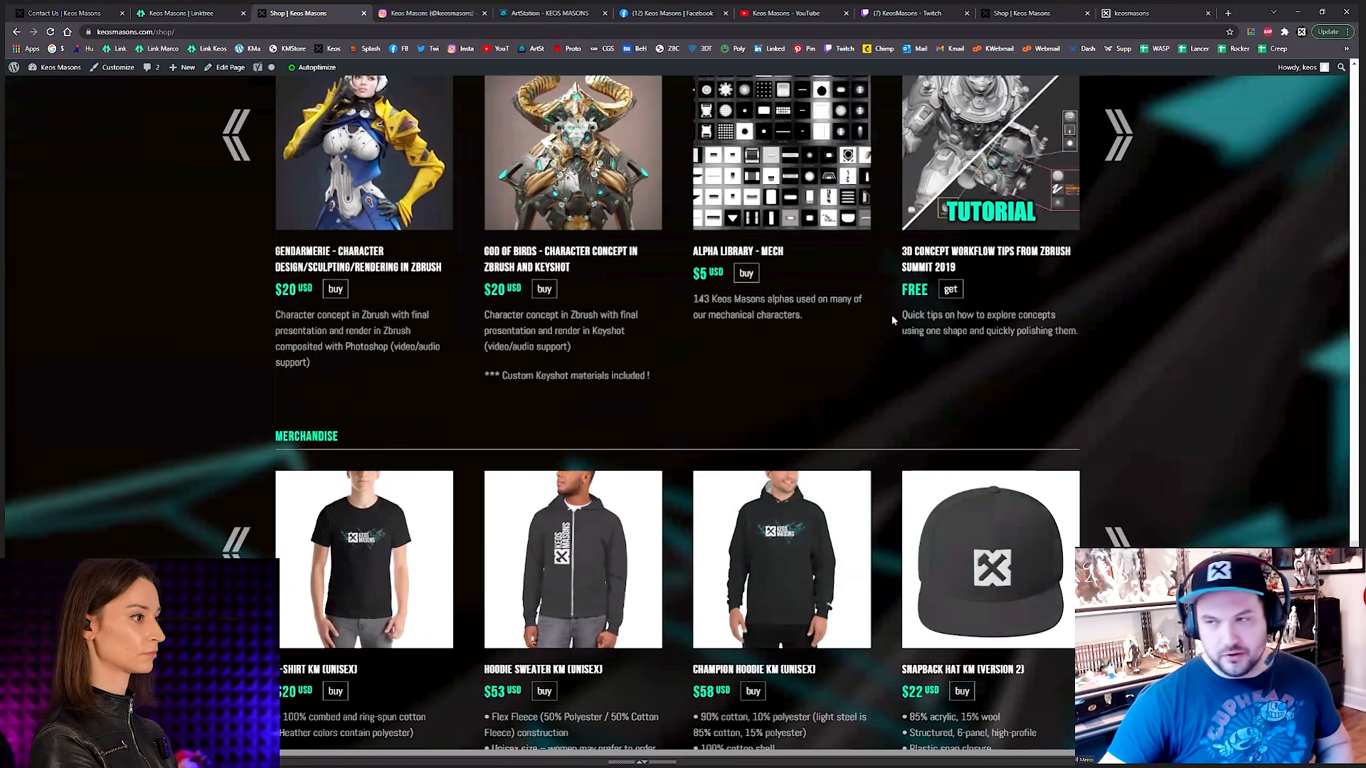
scroll(891, 314, "up", 15)
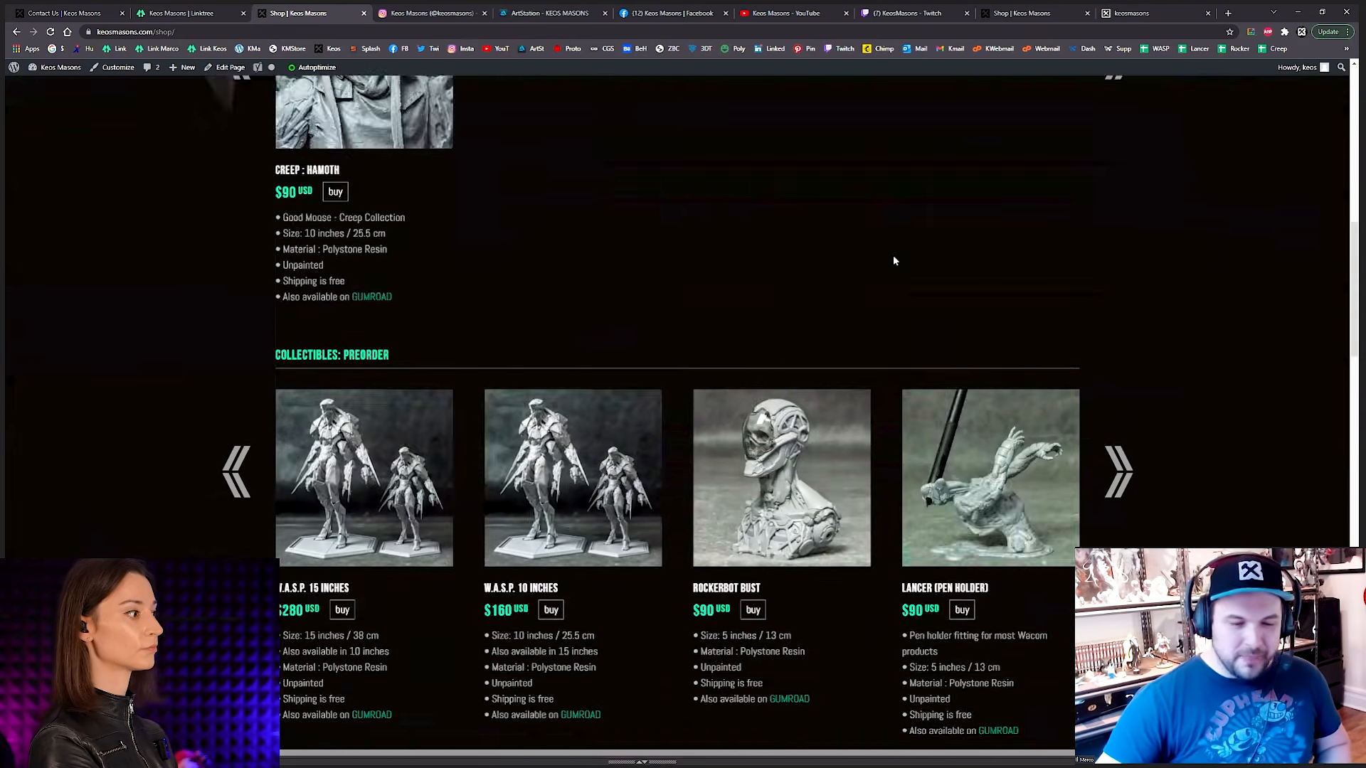
scroll(891, 253, "up", 10)
Step: Return to the website's All Project gallery and look through it down to the footer's social links
mouse_move(1227, 126)
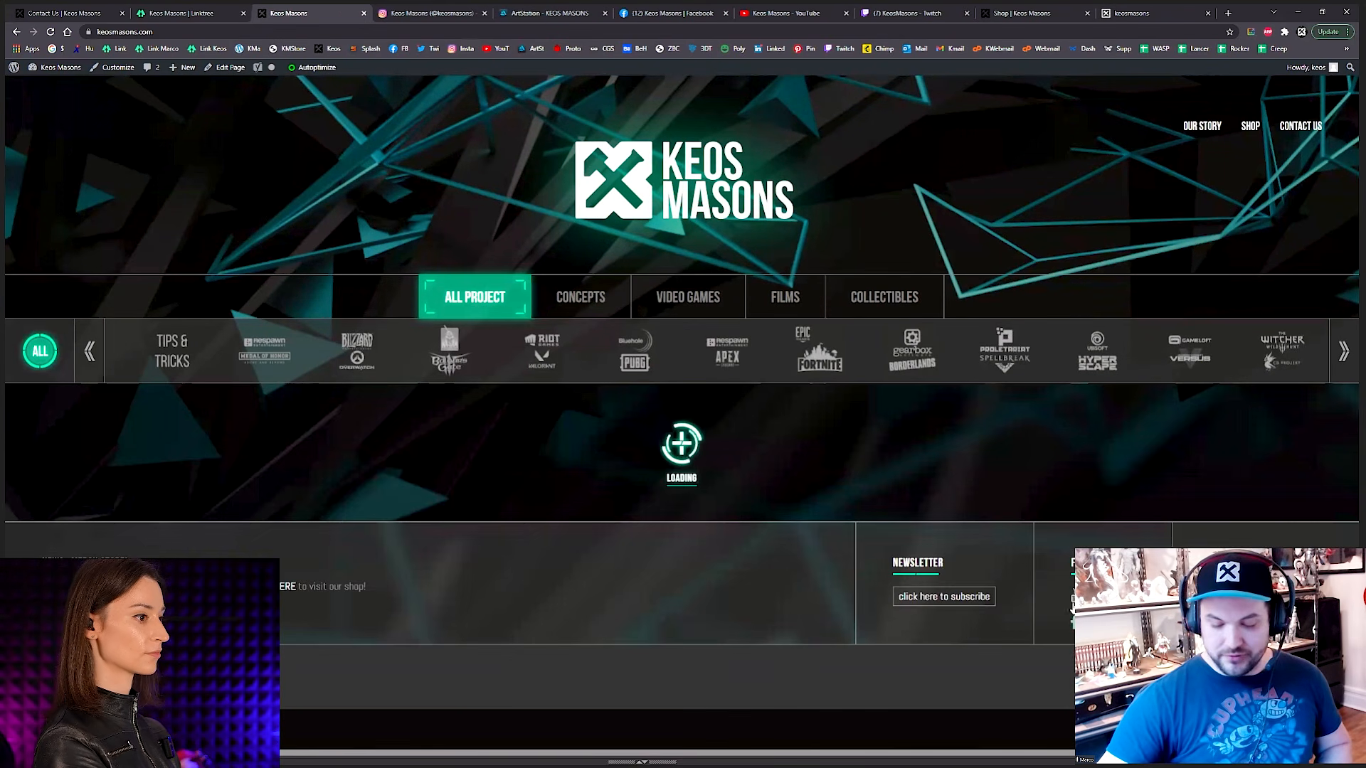
scroll(1073, 605, "down", 1)
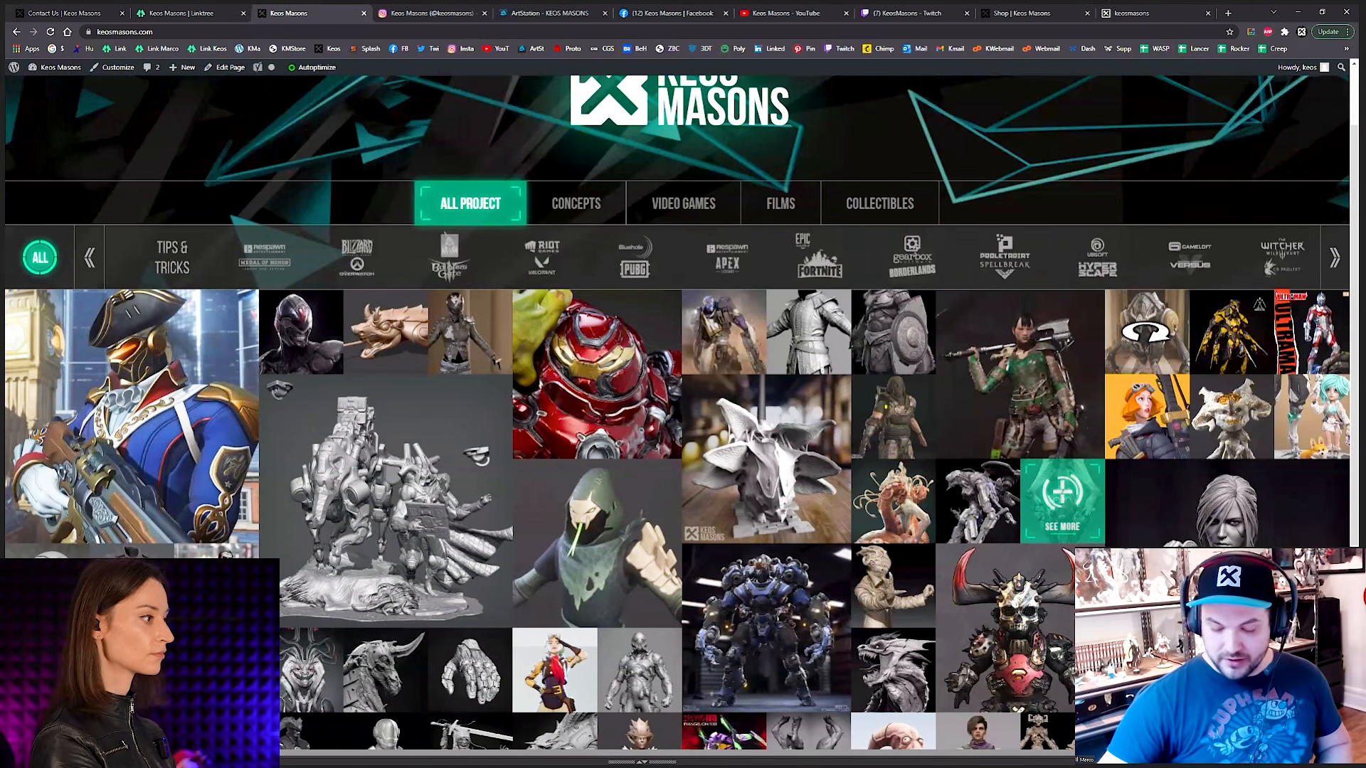
scroll(1067, 665, "down", 2)
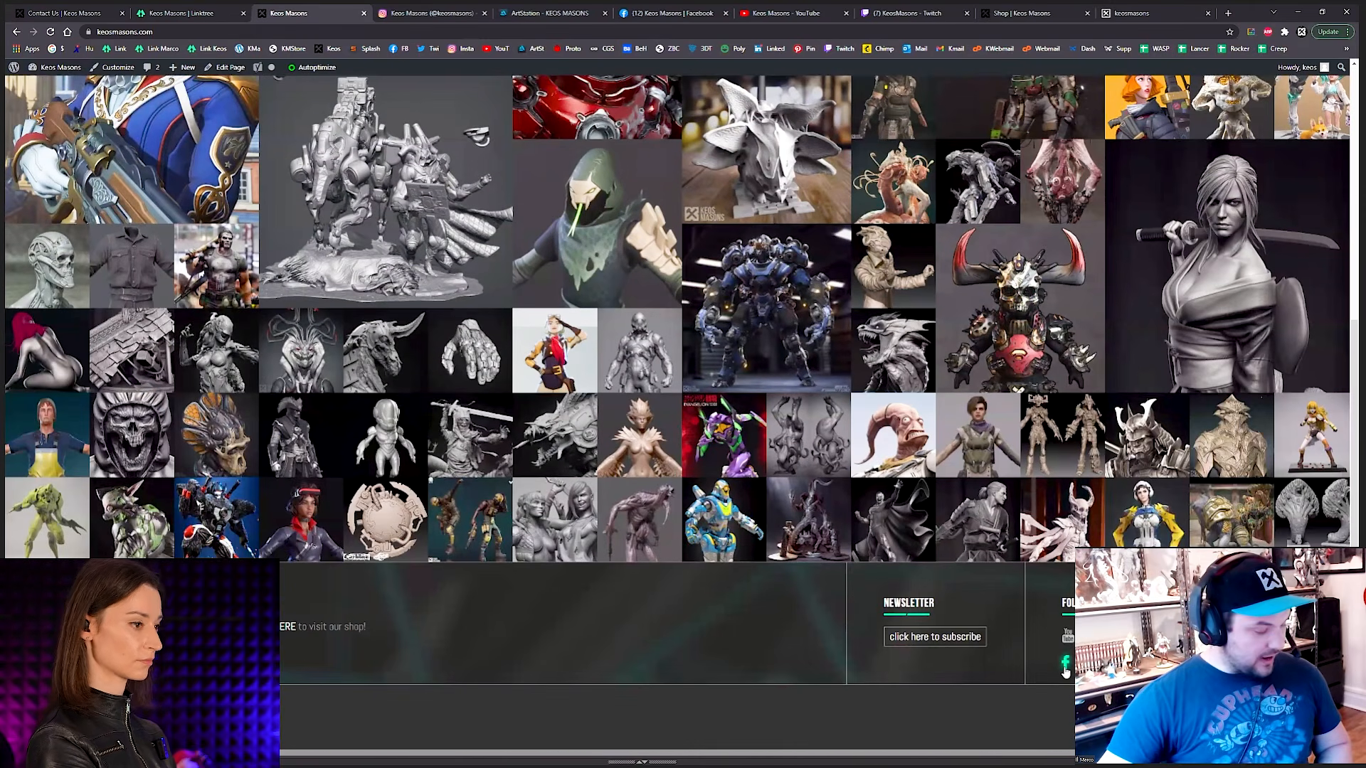